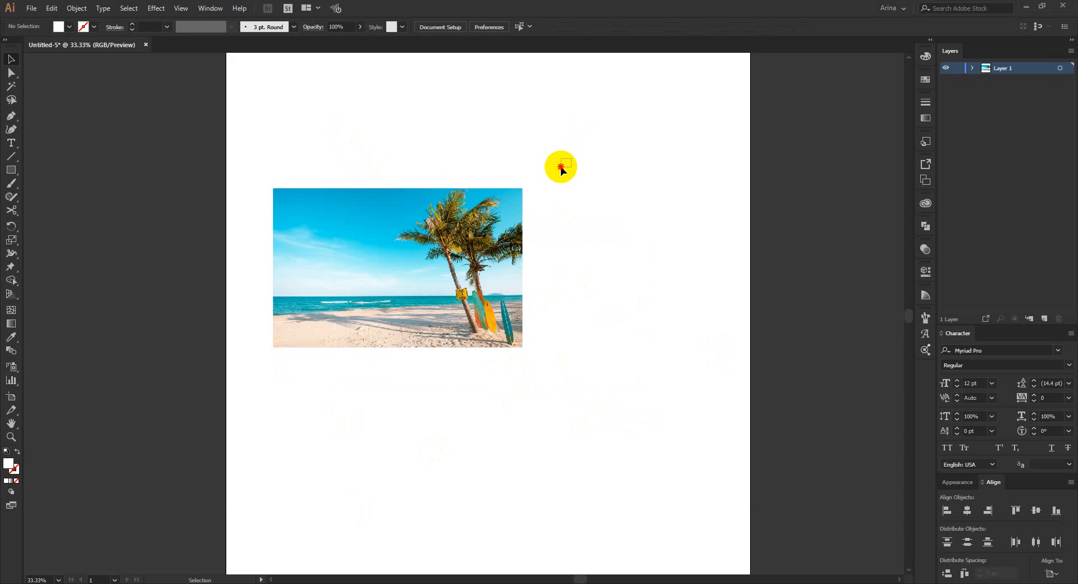
Move the beach photo up and to the right on the artboard, and deselect it.
left_click_drag(560, 167, 403, 407)
left_click(477, 453)
left_click_drag(475, 286, 512, 187)
left_click(527, 370)
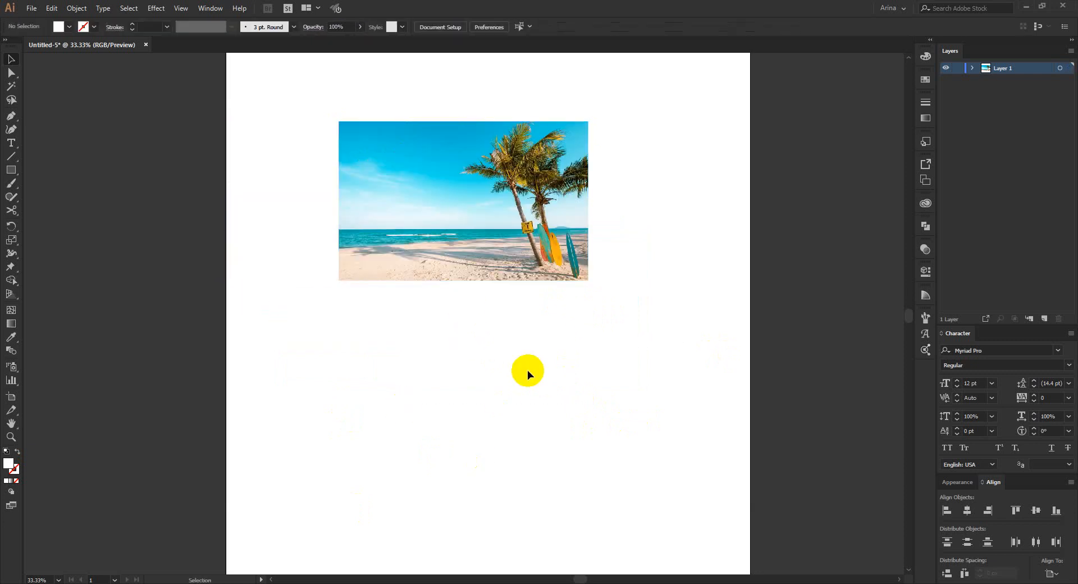
left_click(493, 384)
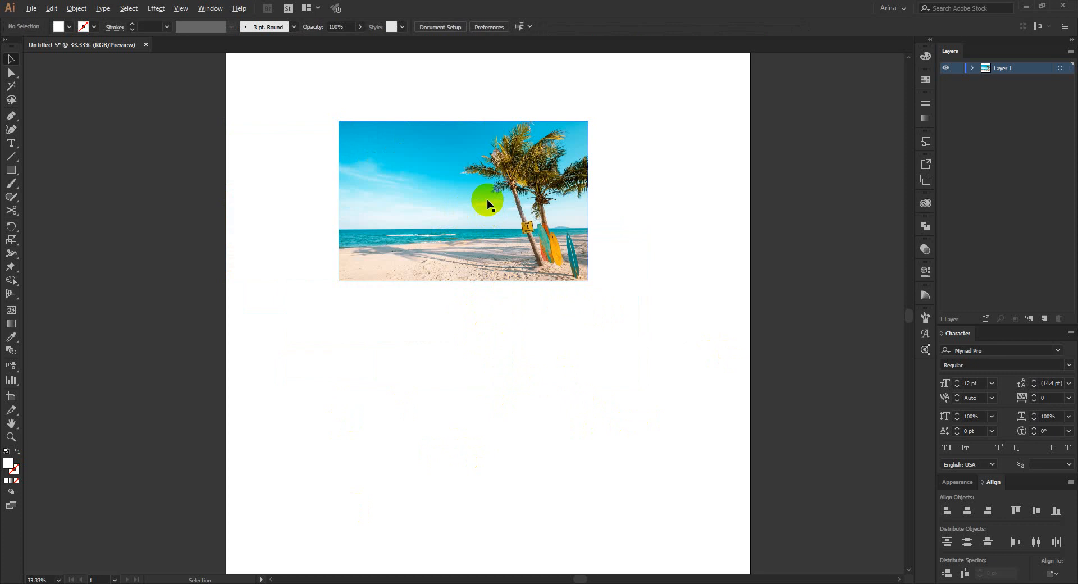
Examine the palm trees, the surfing sign and the surfboards in the beach photo up close.
scroll(486, 200, "up", 2)
scroll(520, 395, "up", 2)
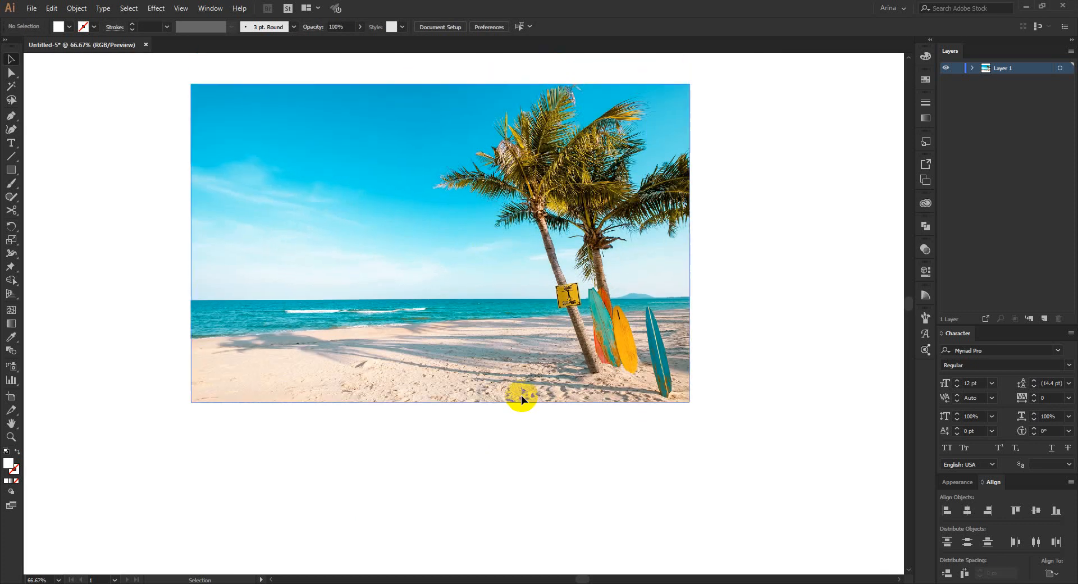
left_click(488, 303)
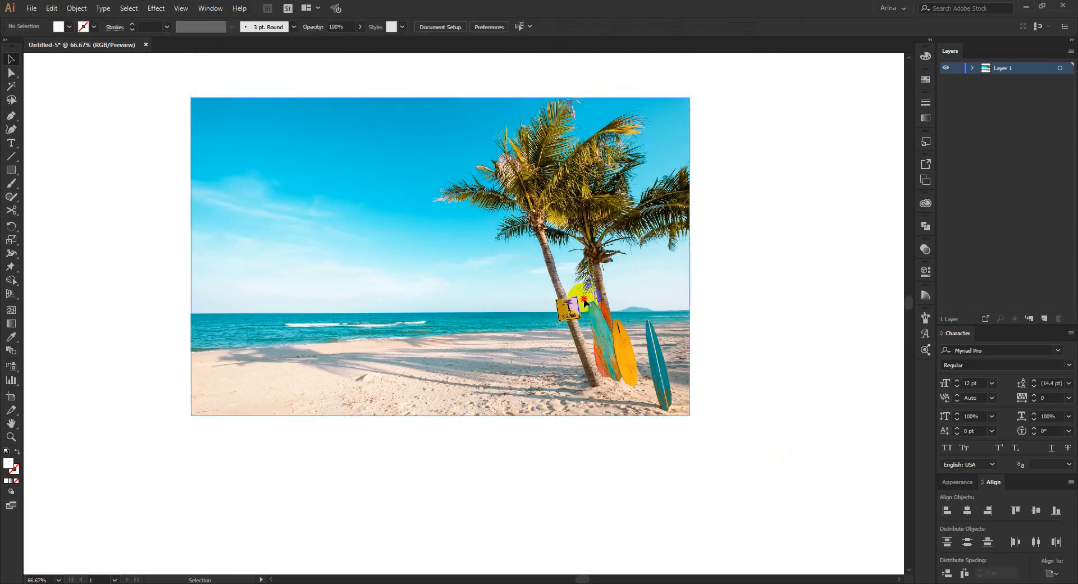
left_click_drag(583, 300, 599, 339)
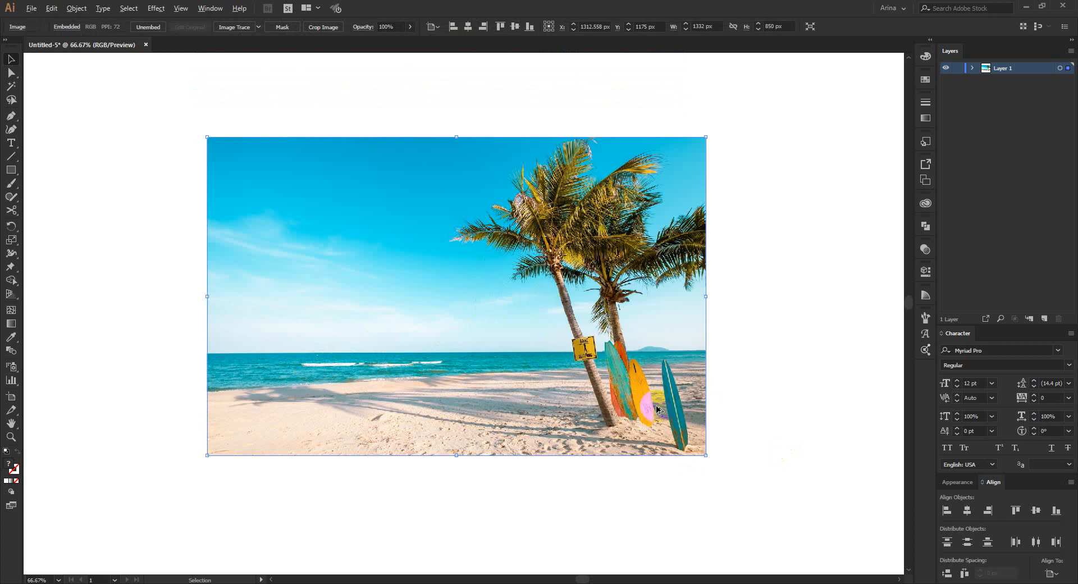
scroll(655, 408, "up", 1)
scroll(650, 407, "down", 1)
scroll(612, 372, "up", 3)
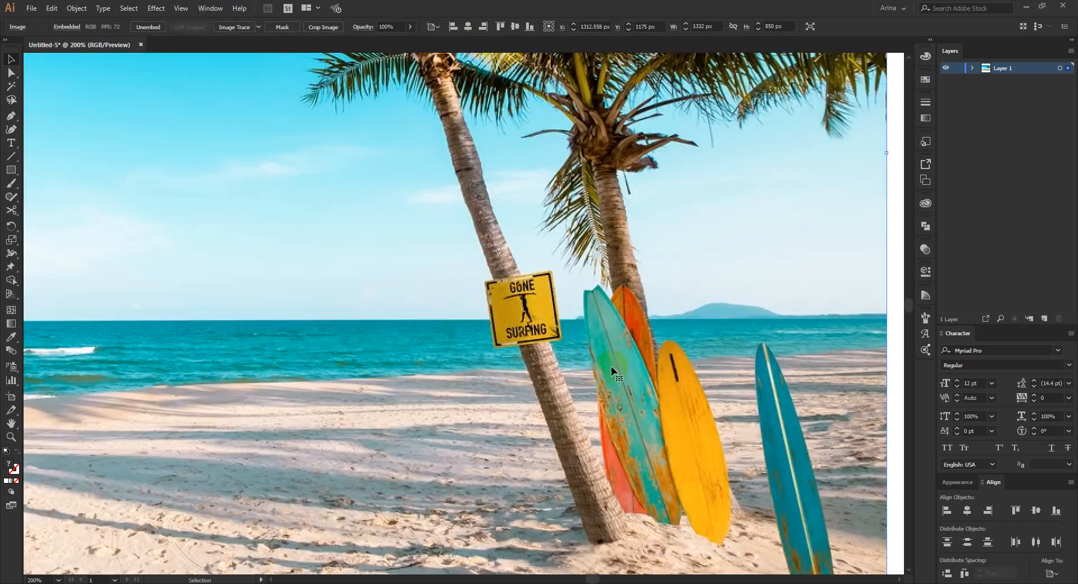
scroll(611, 369, "down", 2)
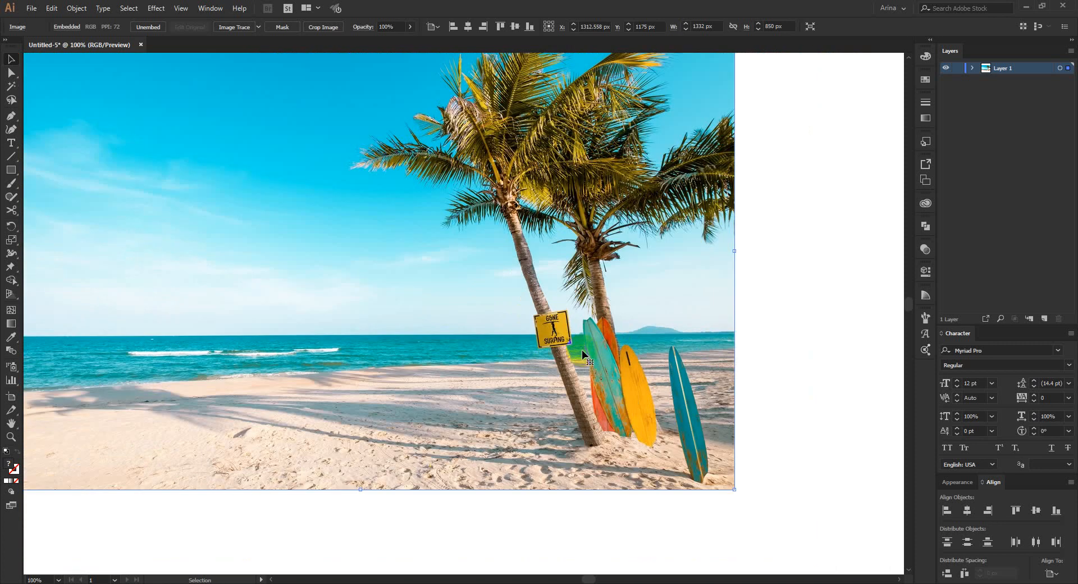
scroll(783, 393, "down", 2)
Reposition the beach photo in the upper left half of the artboard and deselect it.
left_click_drag(546, 341, 386, 232)
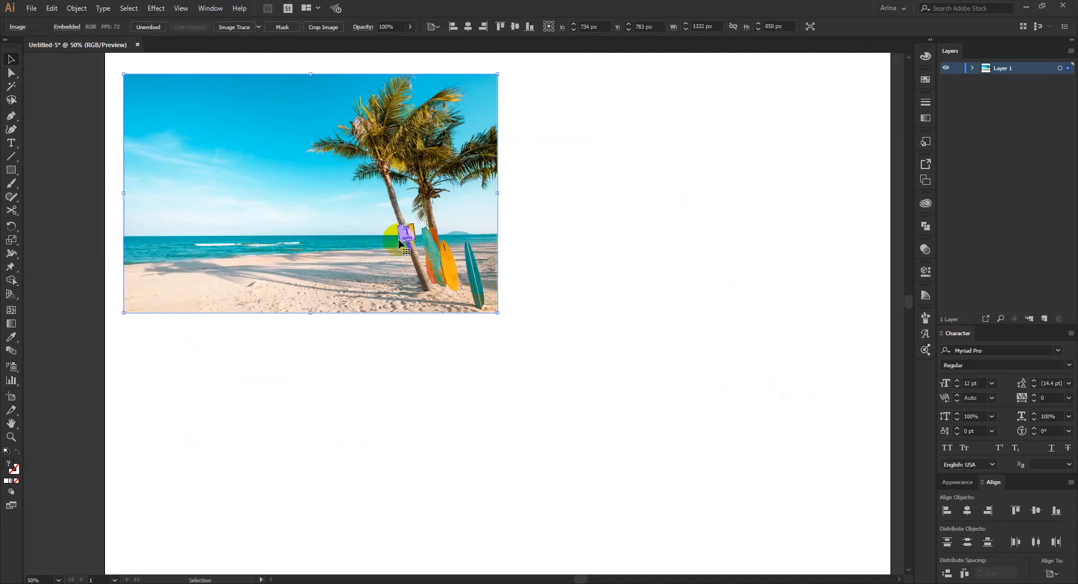
left_click_drag(342, 202, 712, 211)
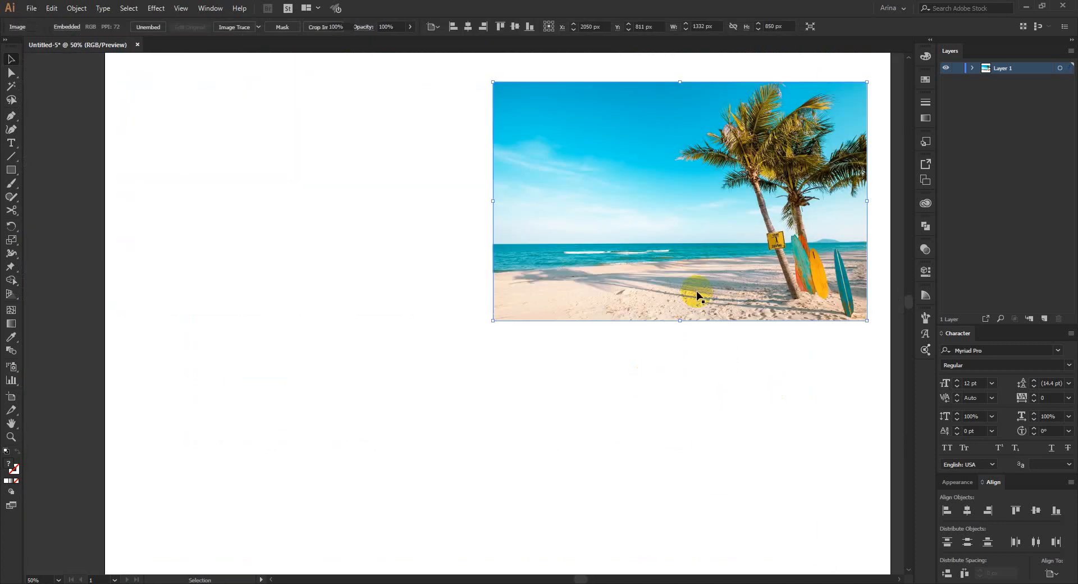
left_click(637, 368)
left_click_drag(715, 251, 427, 208)
left_click(449, 373)
Draw a 2800 × 3200 px rectangle and move it up so it roughly covers the artboard.
scroll(449, 373, "up", 2)
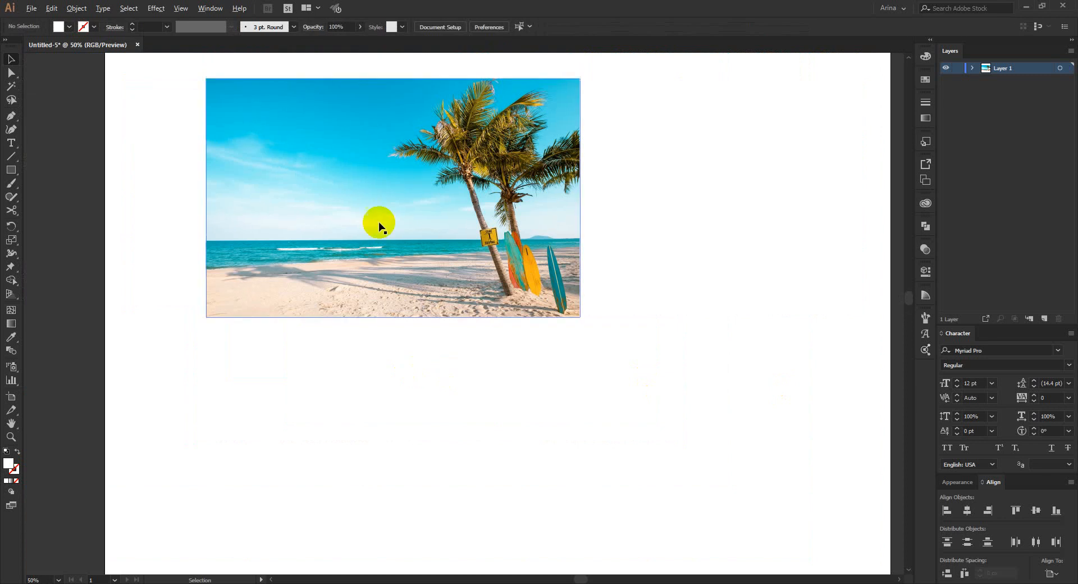
scroll(368, 207, "down", 2)
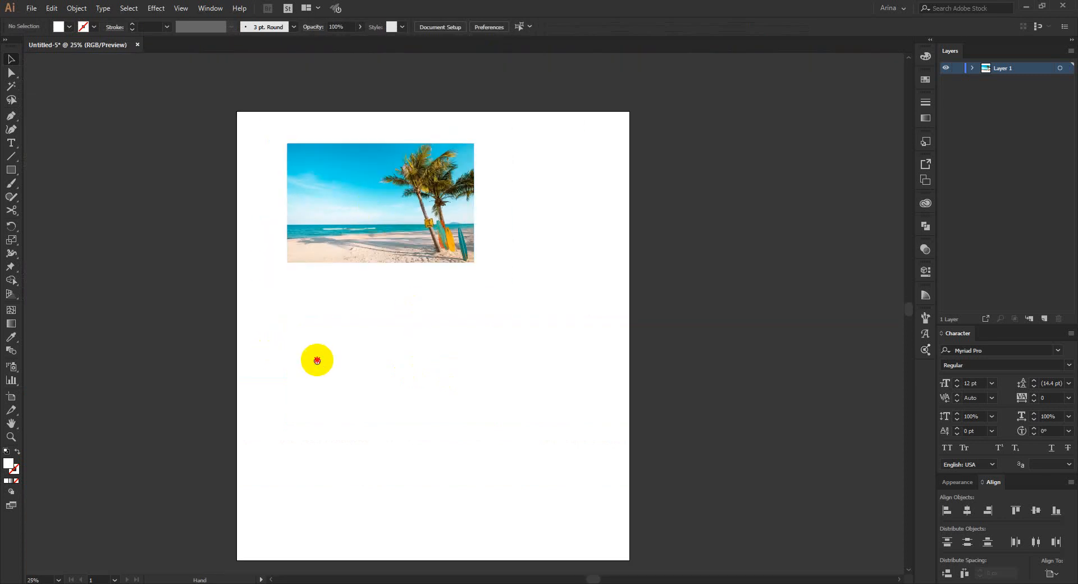
left_click_drag(316, 360, 352, 326)
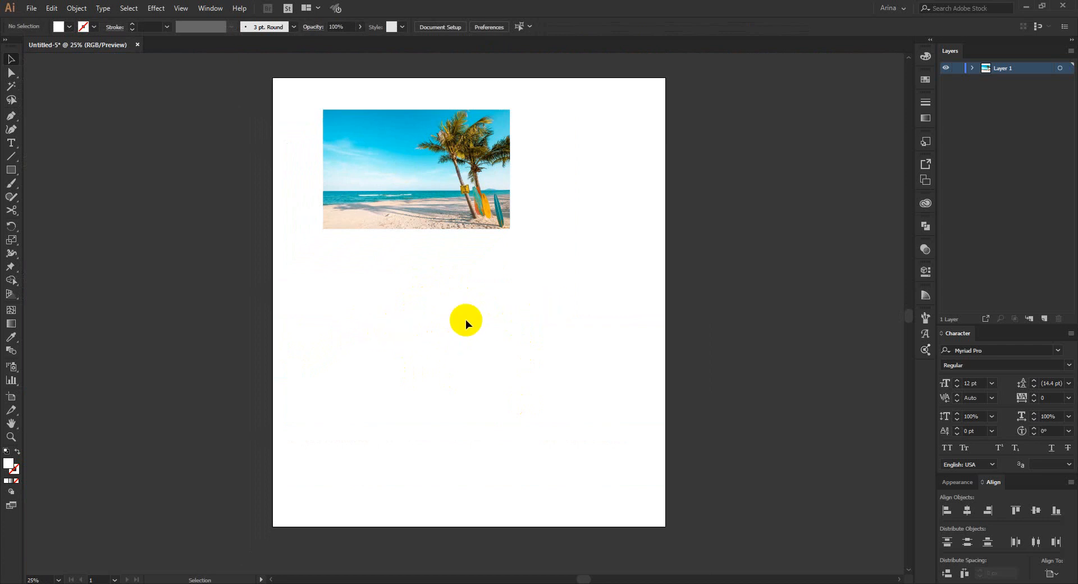
left_click(16, 174)
left_click_drag(291, 91, 633, 497)
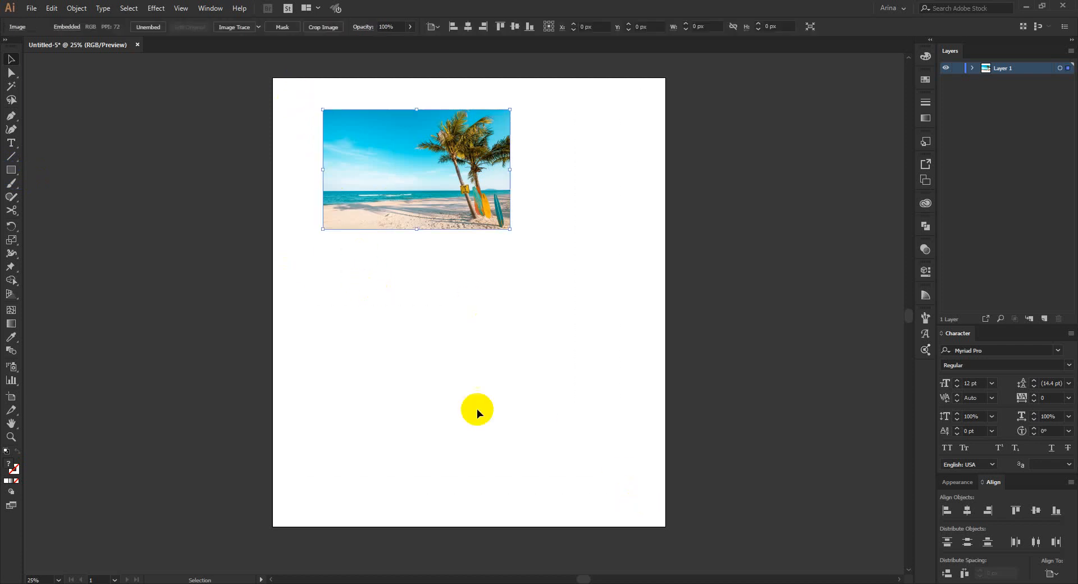
left_click(11, 168)
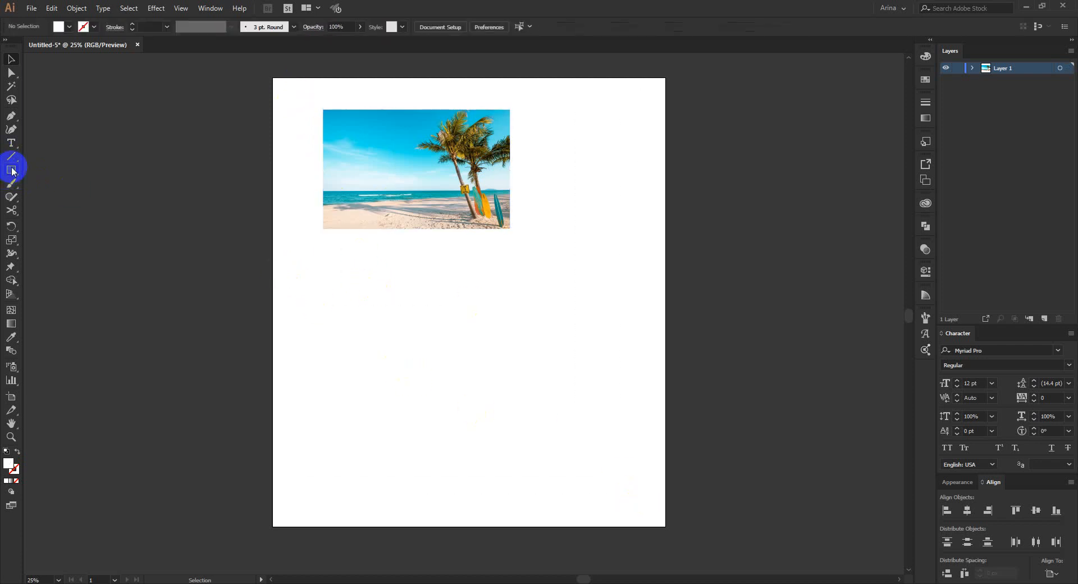
left_click(347, 275)
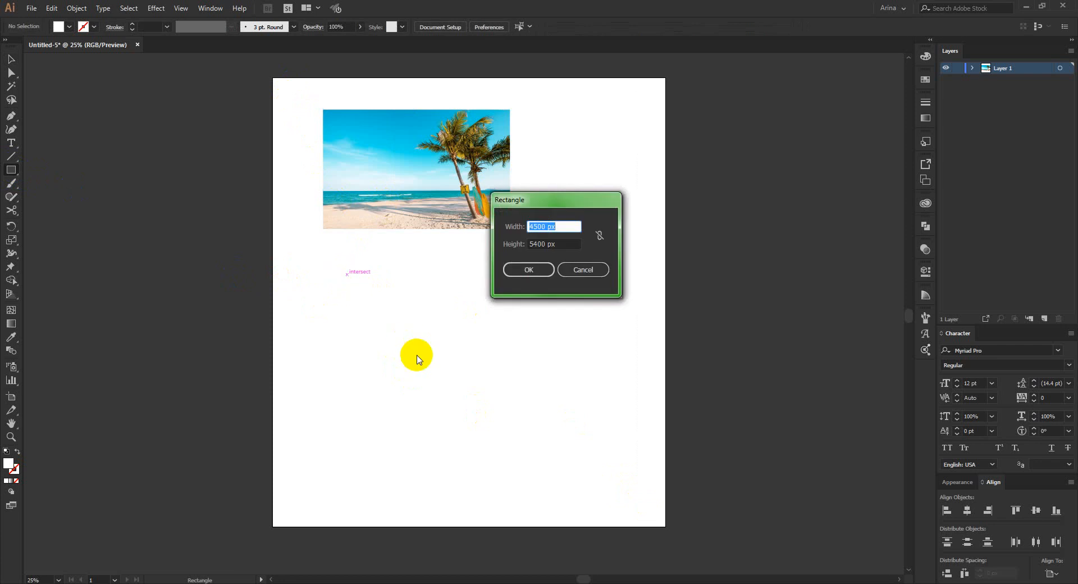
key("Tab")
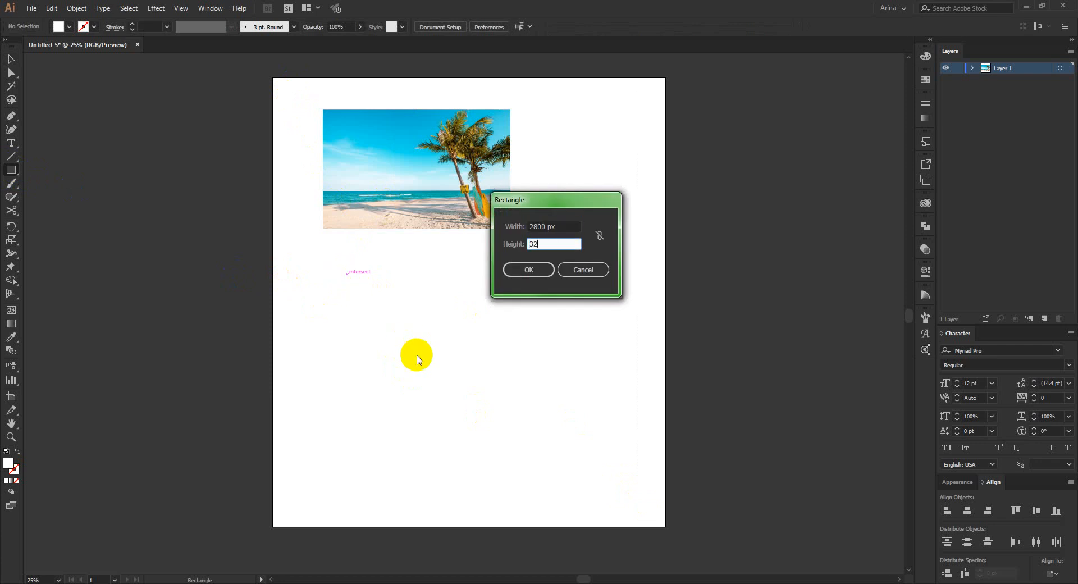
left_click(525, 269)
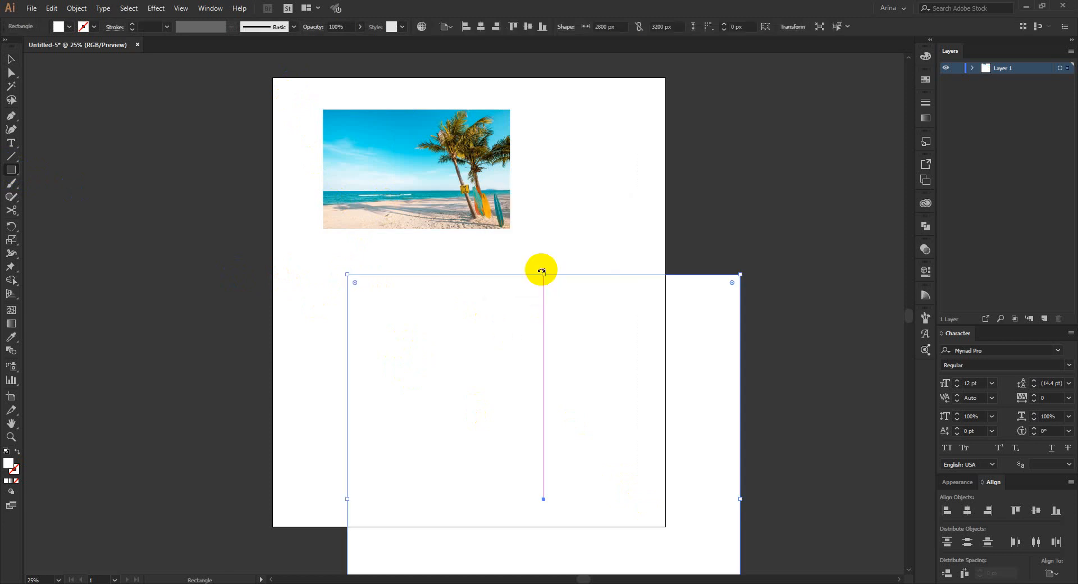
key("v")
left_click_drag(519, 354, 572, 204)
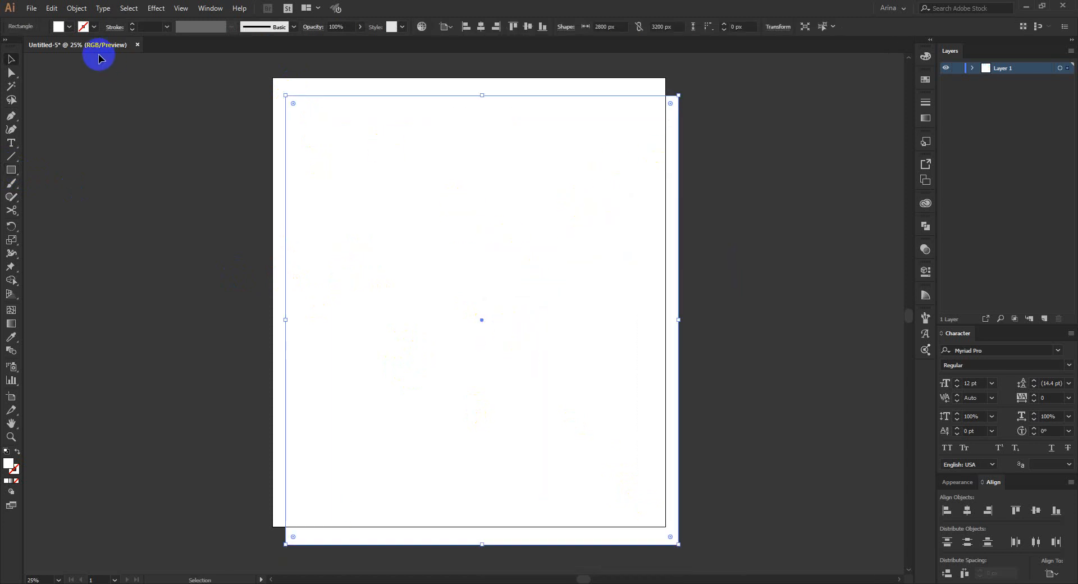
Remove the large rectangle's fill and give it a black stroke.
key("shift+x")
left_click(94, 26)
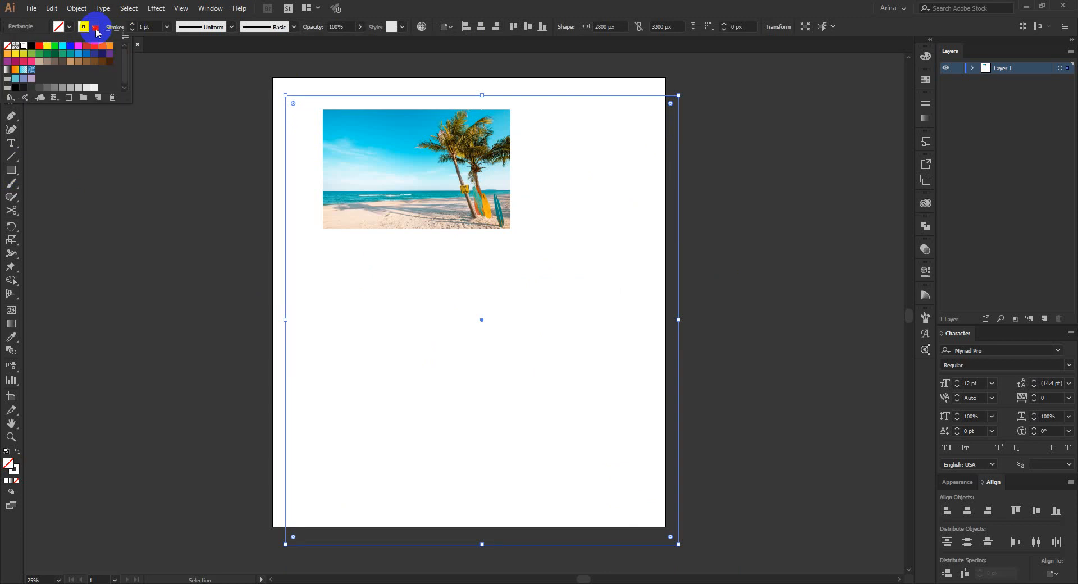
left_click(31, 46)
left_click(159, 167)
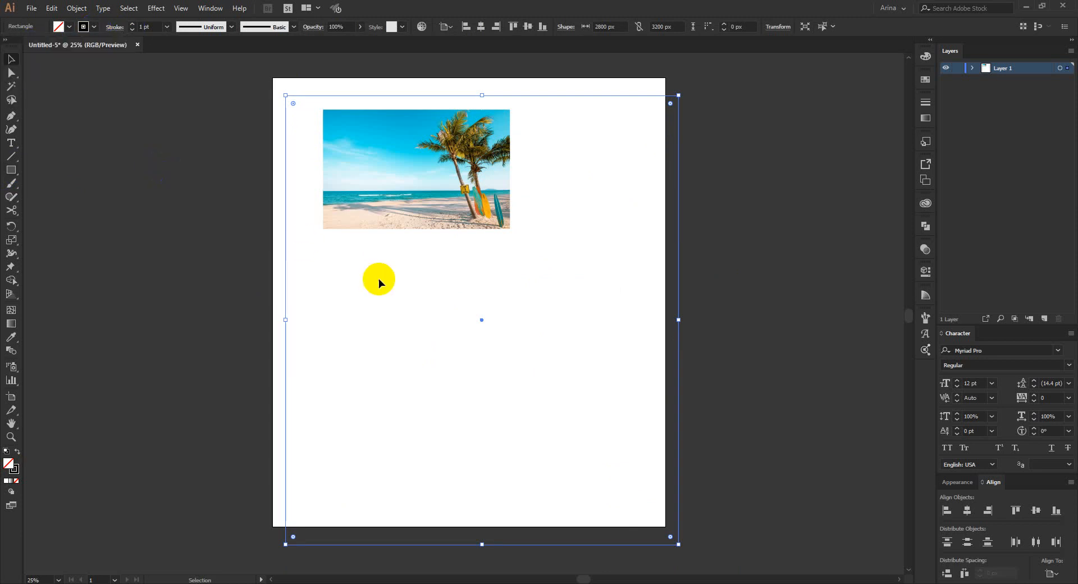
Scale the rectangle down proportionally about its centre to about 819 × 936 px, and deselect it.
left_click_drag(678, 95, 558, 251)
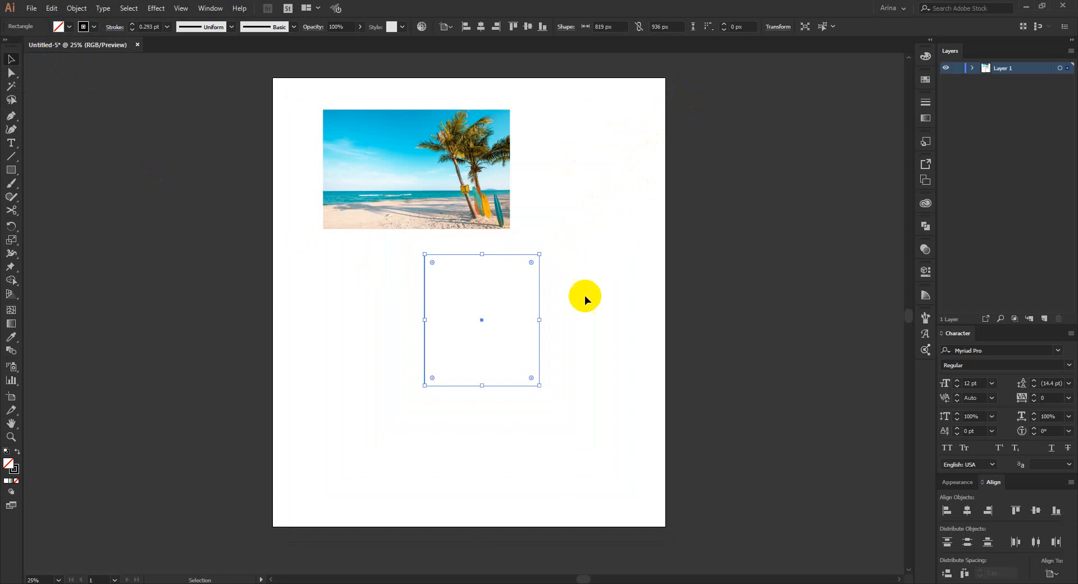
left_click(584, 295)
left_click_drag(587, 359, 366, 322)
left_click_drag(394, 244, 558, 437)
left_click(571, 377)
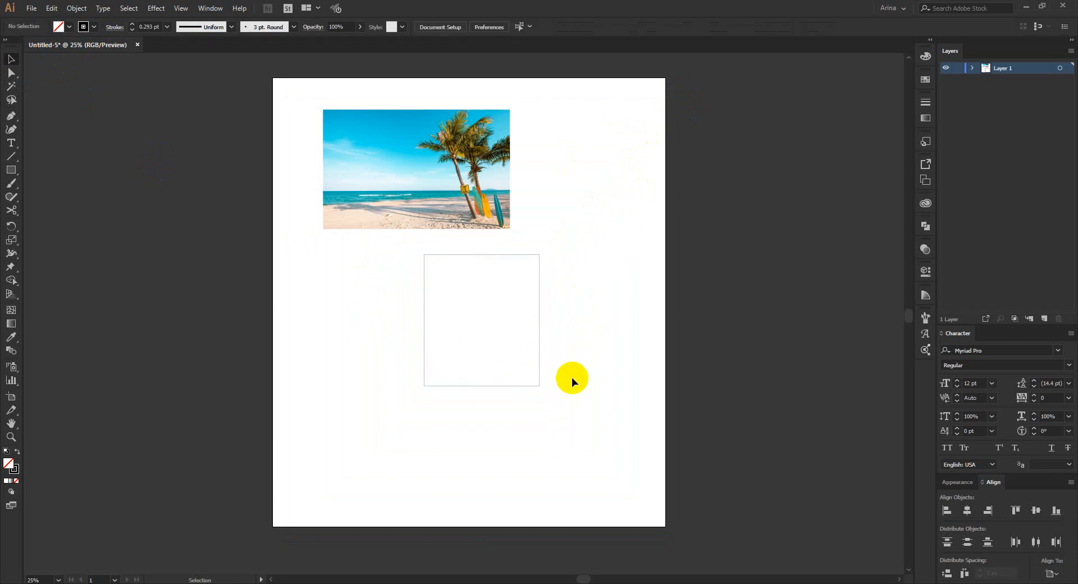
scroll(554, 326, "up", 1)
left_click_drag(292, 250, 638, 426)
left_click(593, 388)
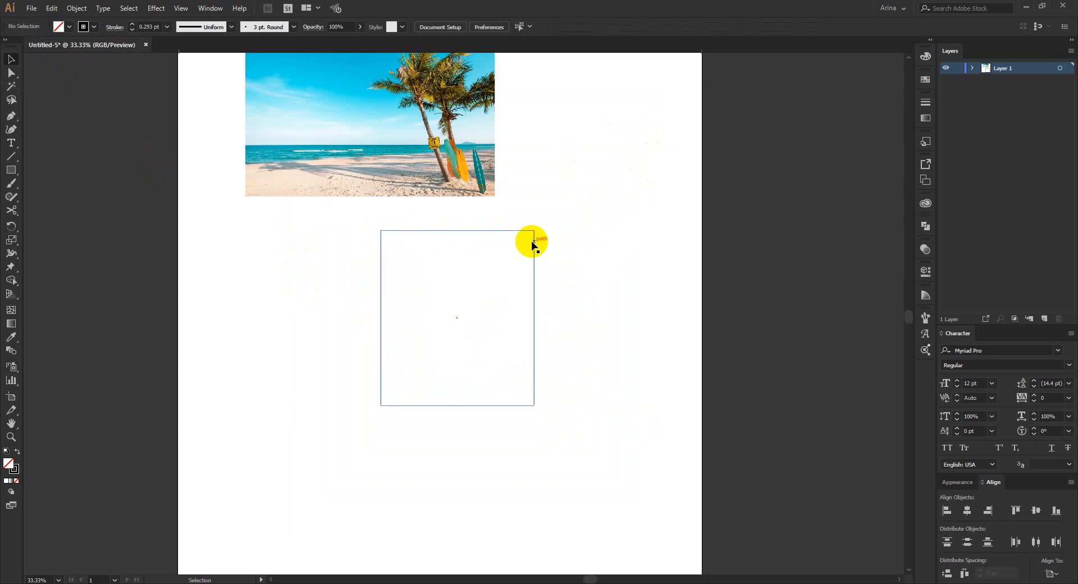
scroll(497, 311, "down", 1)
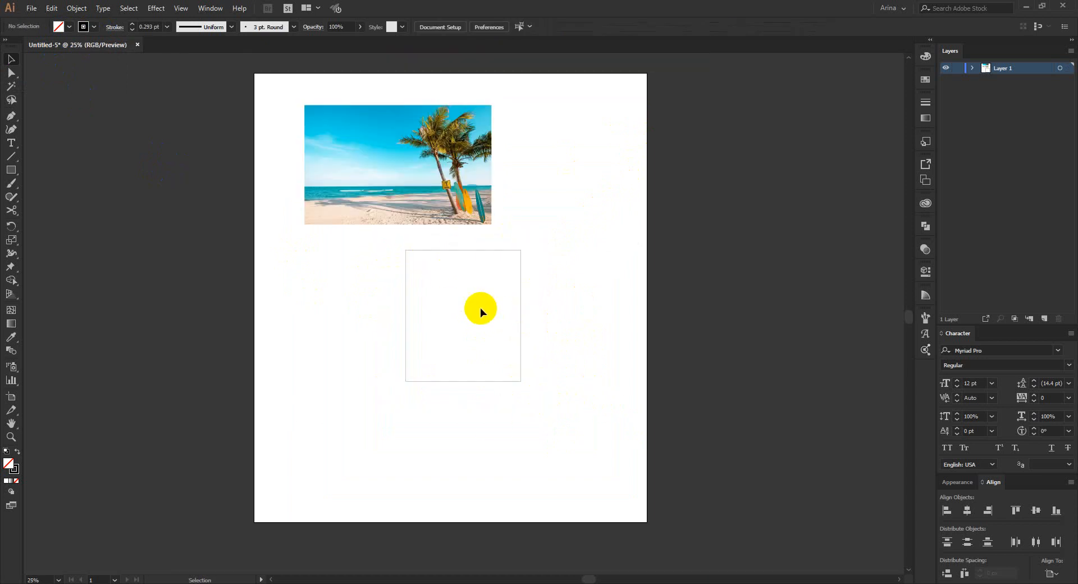
left_click(520, 328)
left_click_drag(578, 380, 388, 277)
left_click(385, 238)
left_click_drag(387, 240, 595, 449)
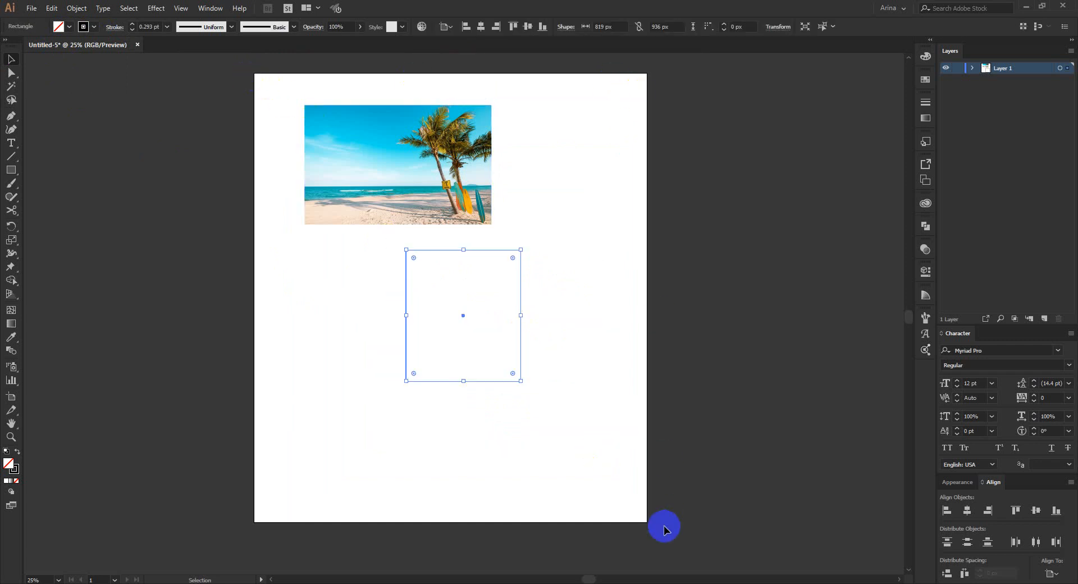
left_click_drag(402, 386, 433, 369)
key("ctrl+z")
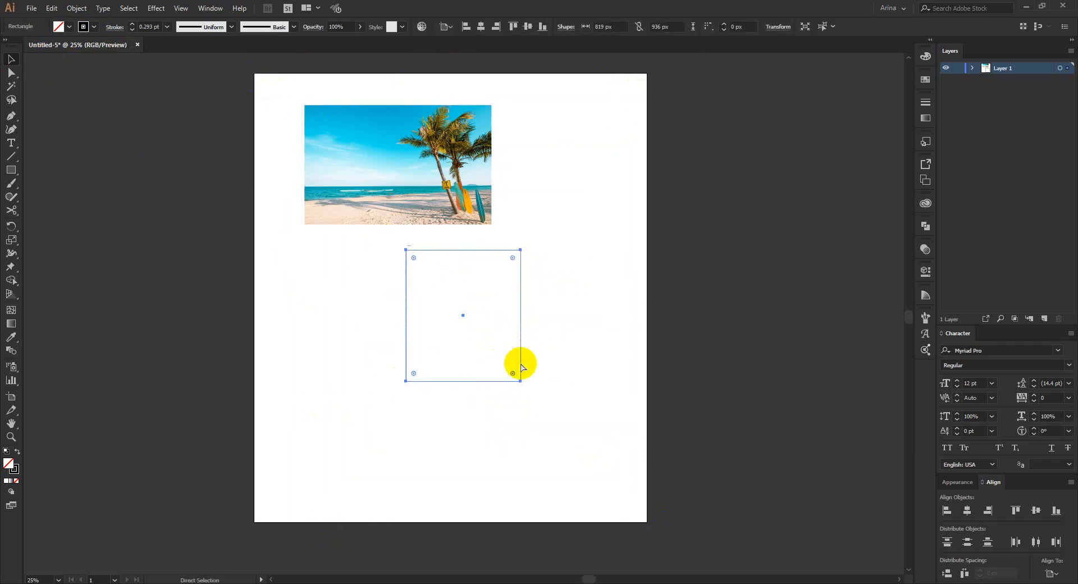
Lock the small rectangle within Layer 1.
left_click(504, 322)
scroll(490, 311, "up", 2)
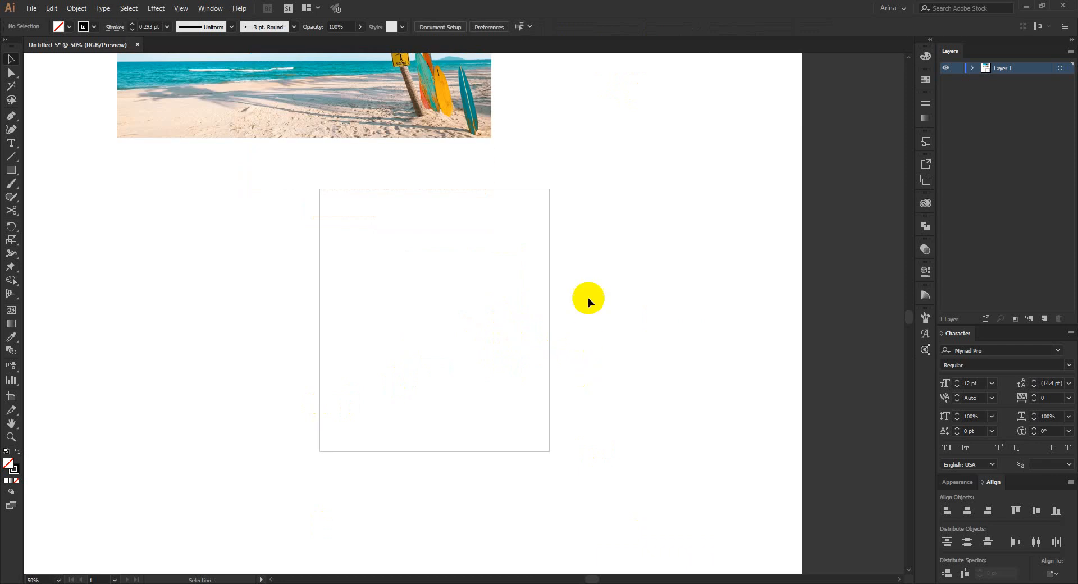
left_click_drag(588, 297, 242, 436)
left_click(971, 69)
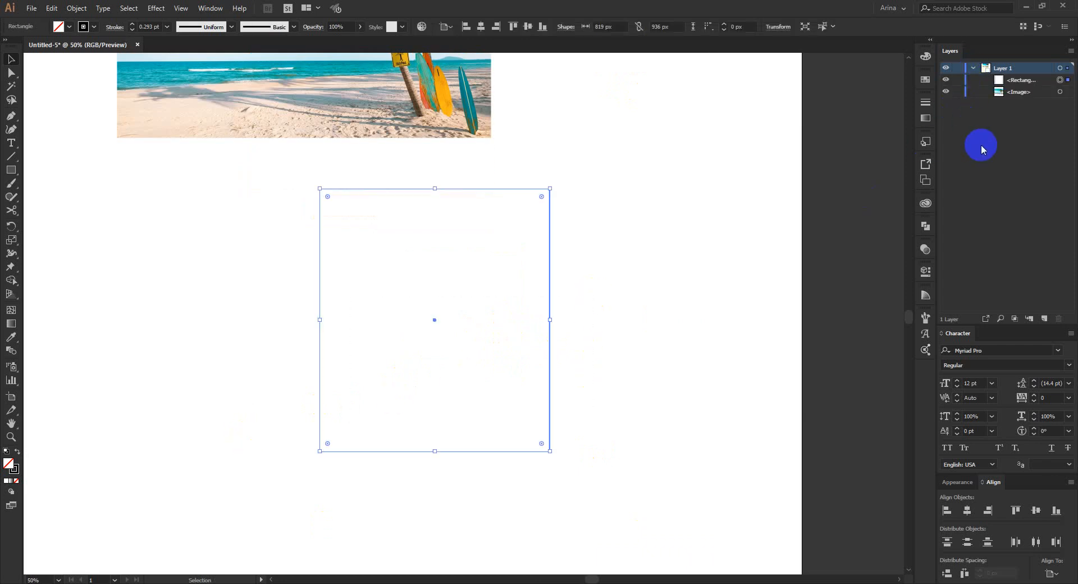
left_click(958, 80)
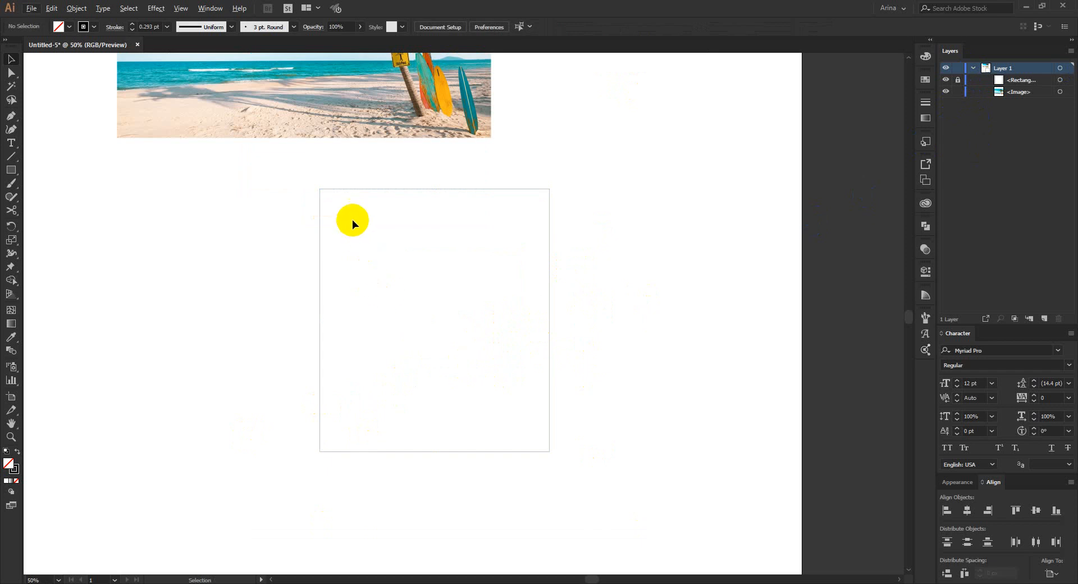
Move the beach photo to the right, above the locked rectangle.
scroll(364, 291, "up", 1)
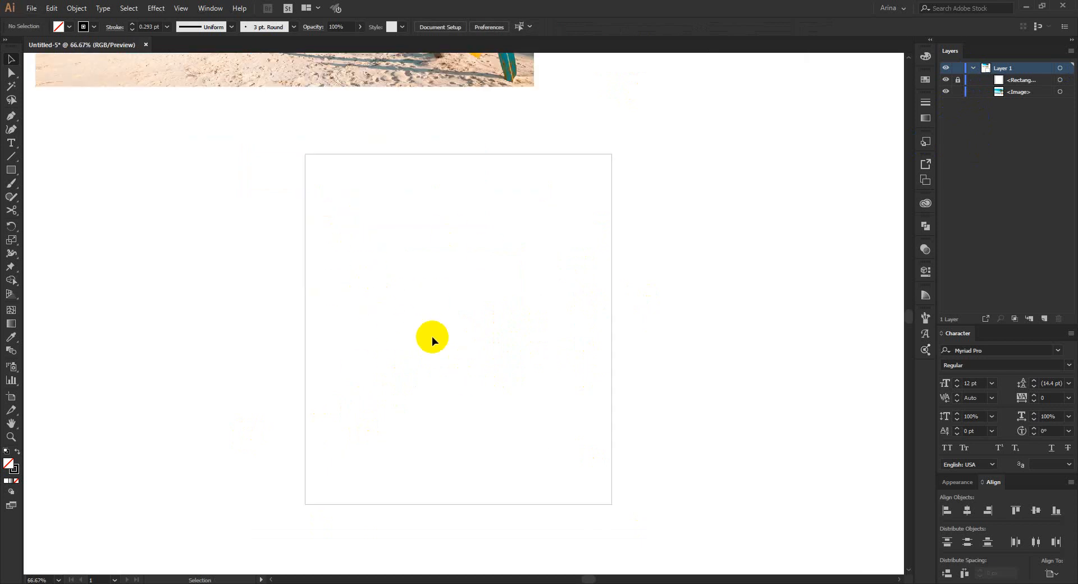
scroll(478, 415, "down", 2)
left_click_drag(455, 201, 609, 209)
scroll(573, 164, "up", 1)
scroll(620, 337, "down", 1)
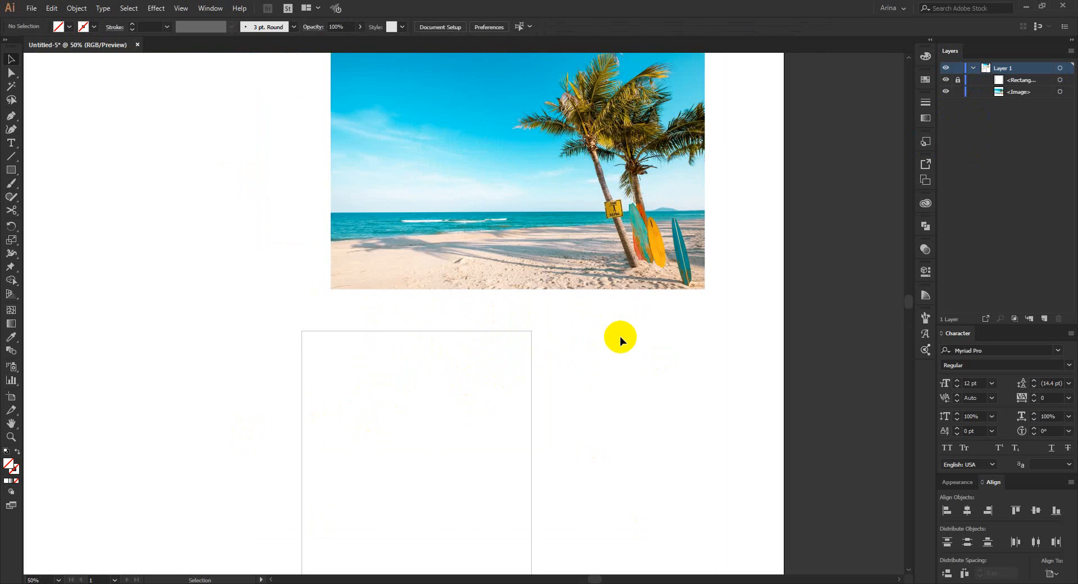
scroll(445, 390, "down", 1)
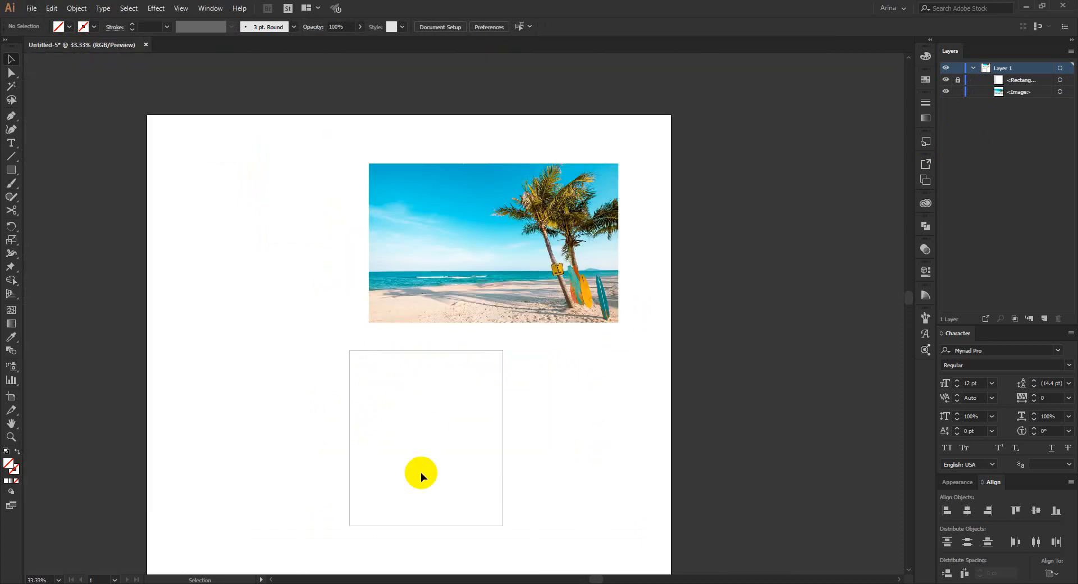
Draw a circle about 606 px in diameter inside the locked rectangle with the Ellipse tool.
scroll(420, 472, "up", 1)
left_click(10, 173)
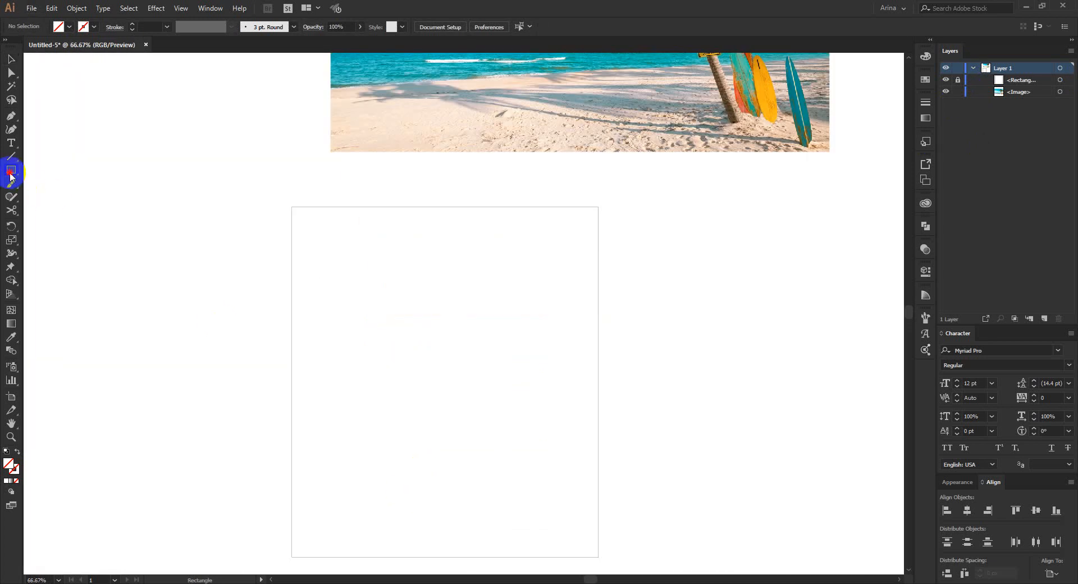
left_click_drag(11, 176, 34, 197)
scroll(411, 318, "down", 1)
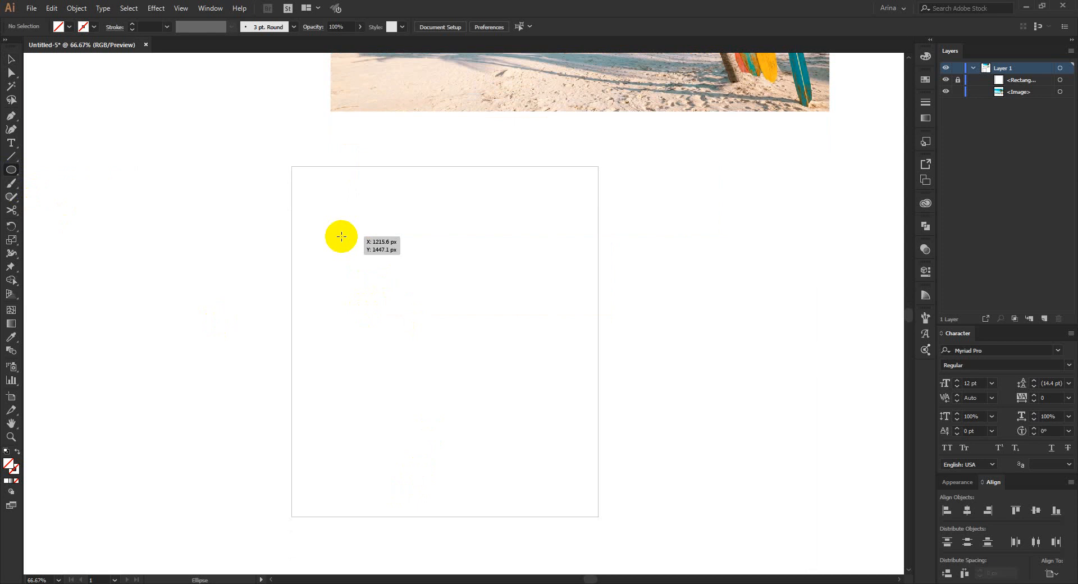
left_click_drag(341, 237, 541, 463)
type("v")
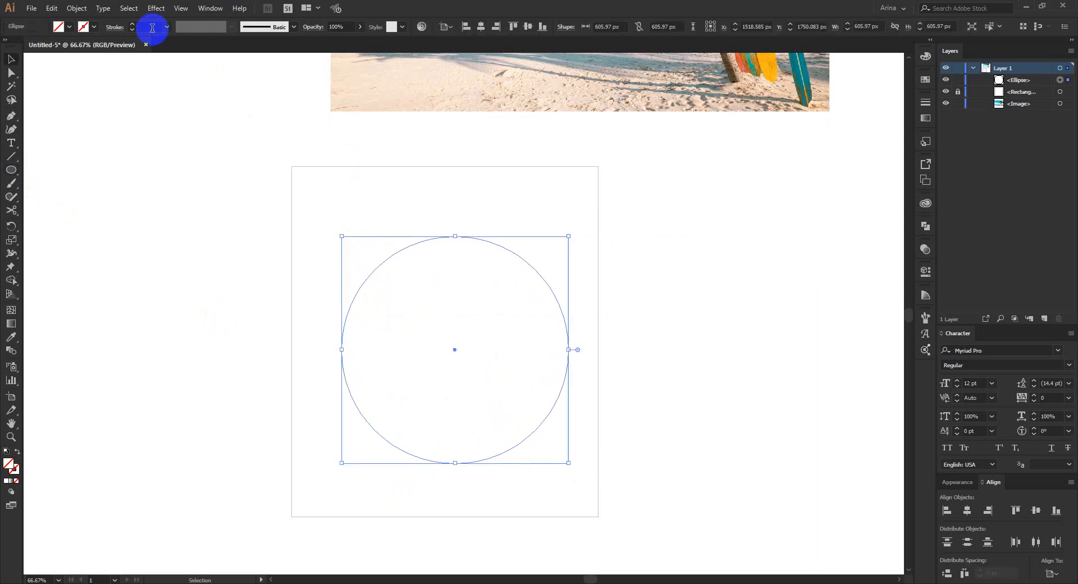
Give the circle a 10 pt stroke and deselect it.
type("20")
key("Return")
type("10")
key("Return")
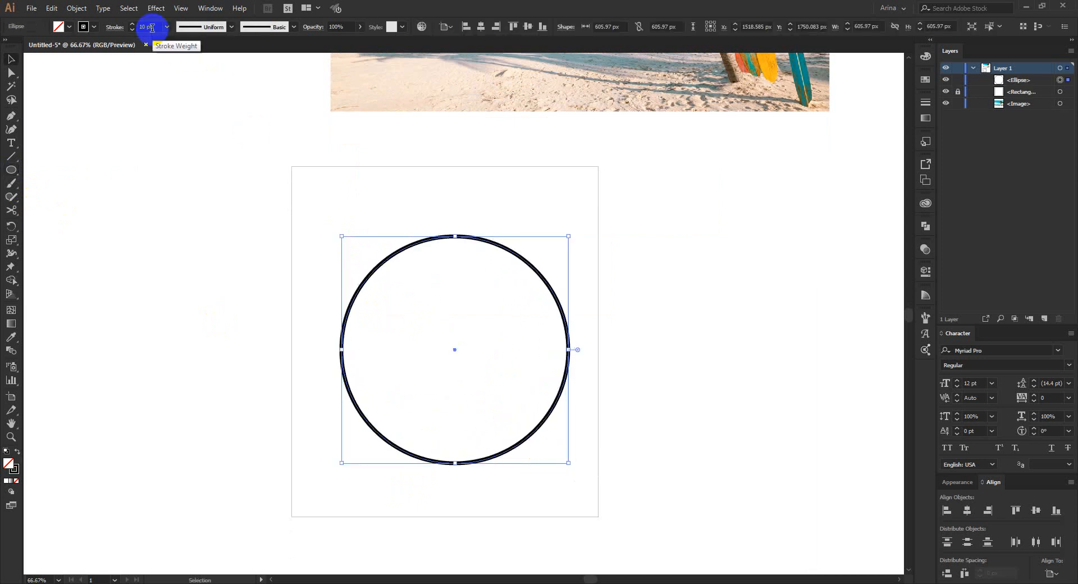
left_click(197, 86)
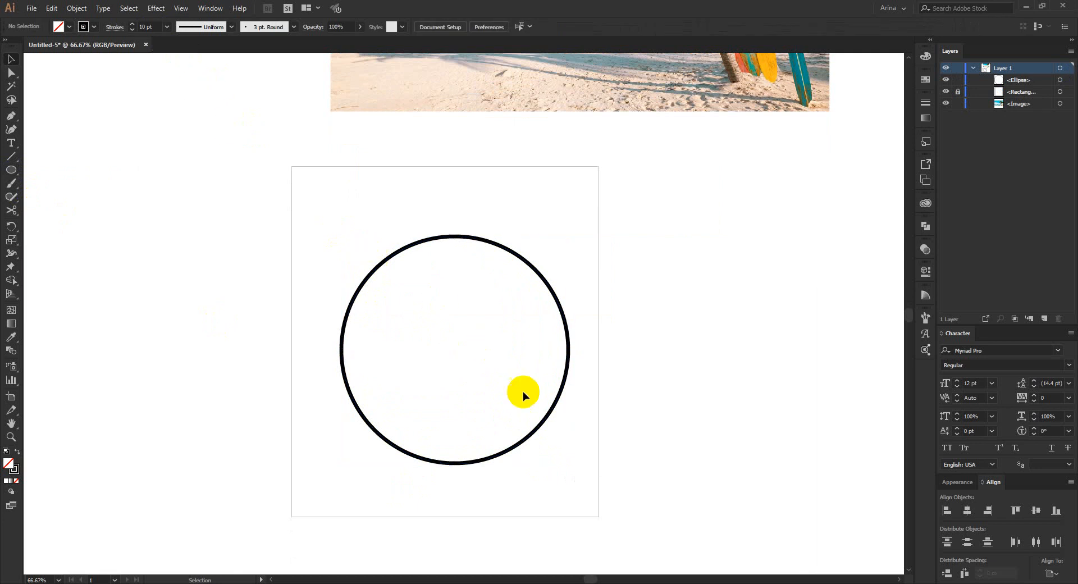
left_click_drag(582, 453, 496, 385)
left_click(444, 382)
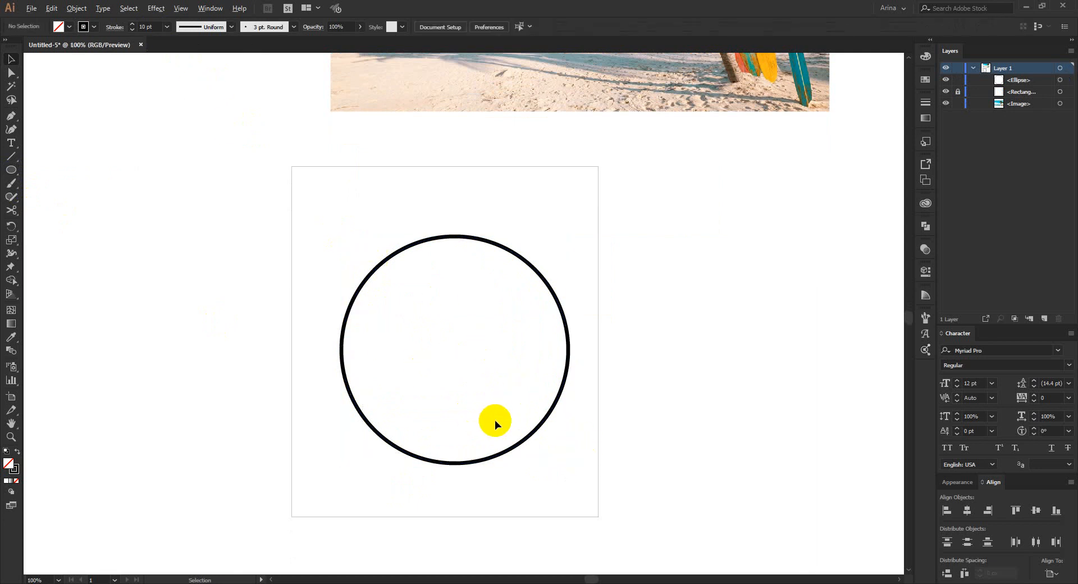
Show the rulers and place a horizontal guide across the middle of the circle.
scroll(494, 420, "up", 1, "alt")
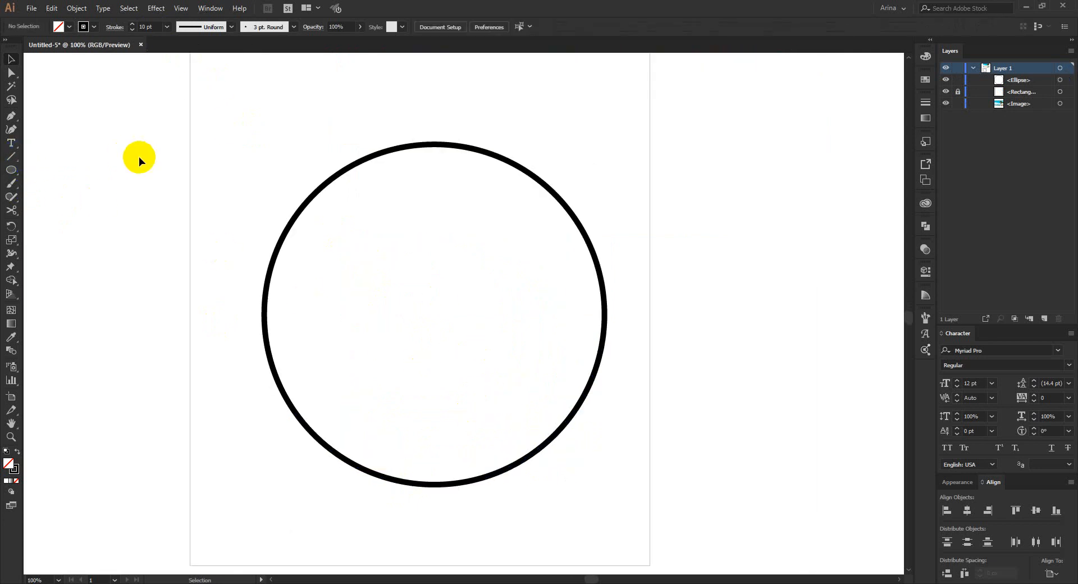
key("ctrl+r")
left_click_drag(411, 60, 429, 319)
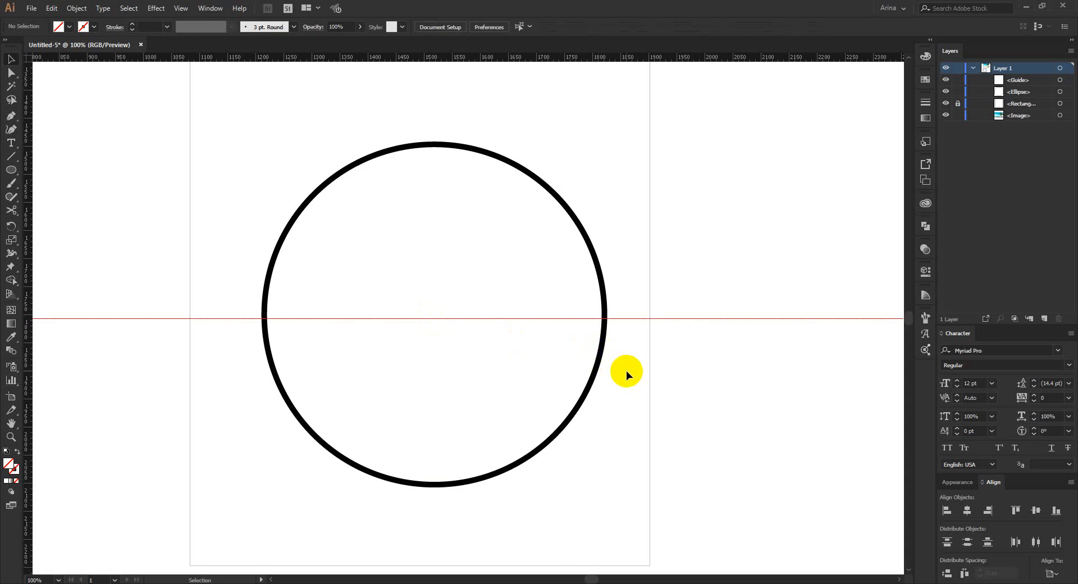
left_click_drag(626, 372, 488, 414)
left_click(452, 220)
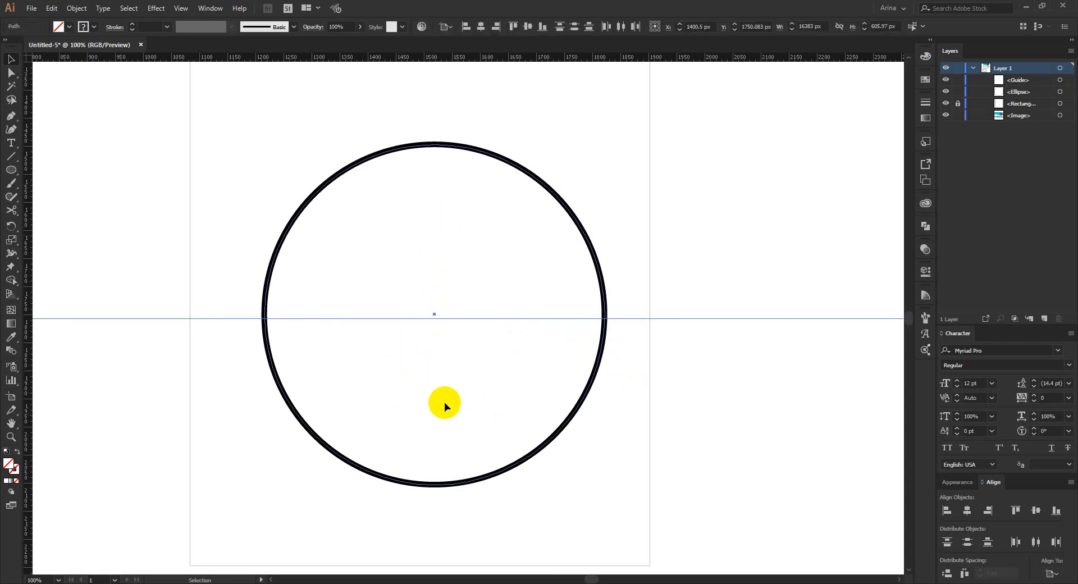
left_click(298, 368)
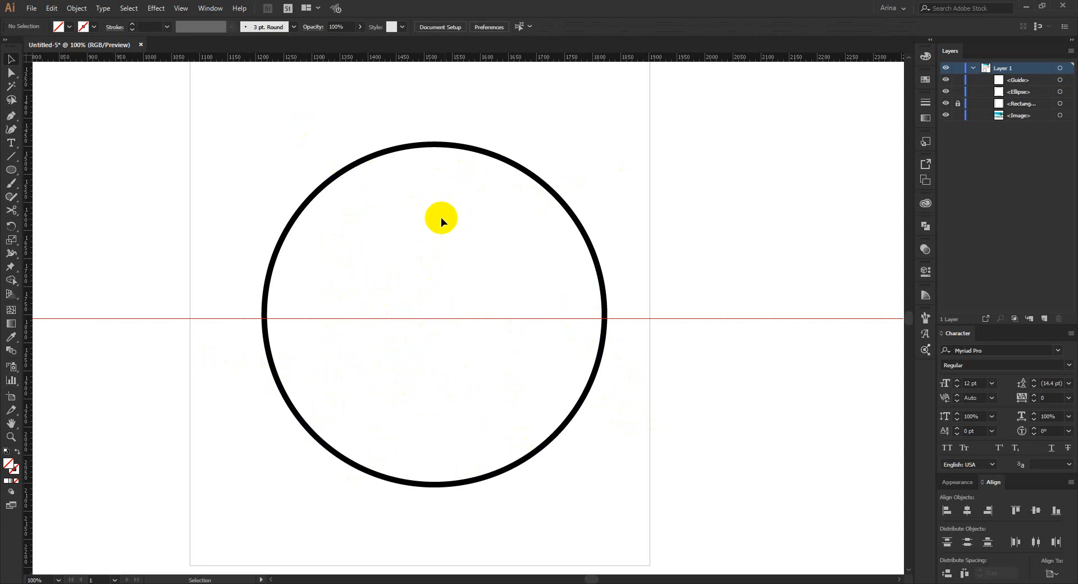
Draw a wavy open curve about 529 × 339 px with the Curvature tool, from beyond the circle's right edge to beyond its lower-left edge.
scroll(471, 357, "down", 1)
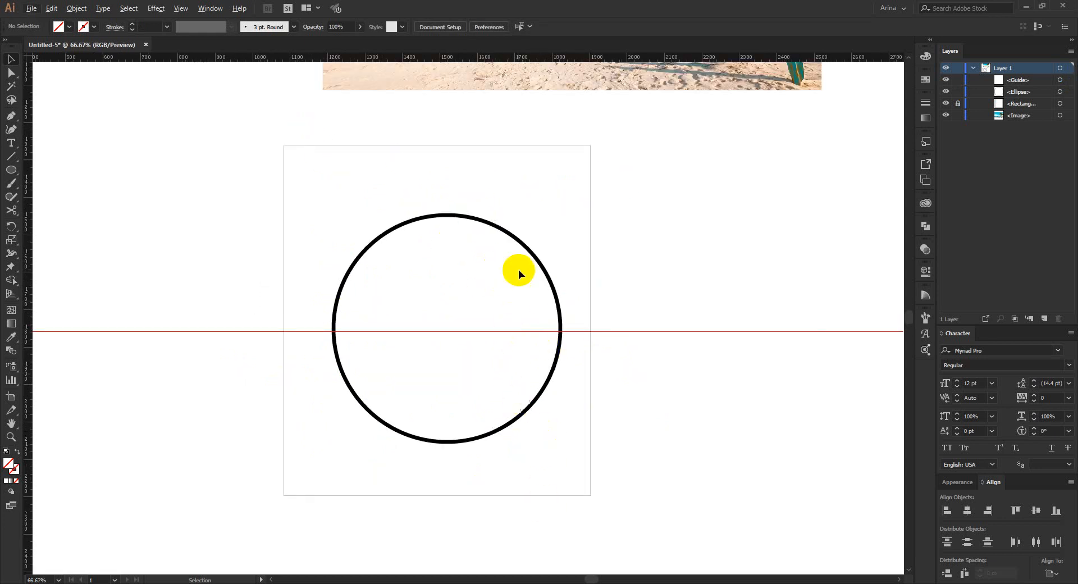
scroll(528, 312, "up", 1)
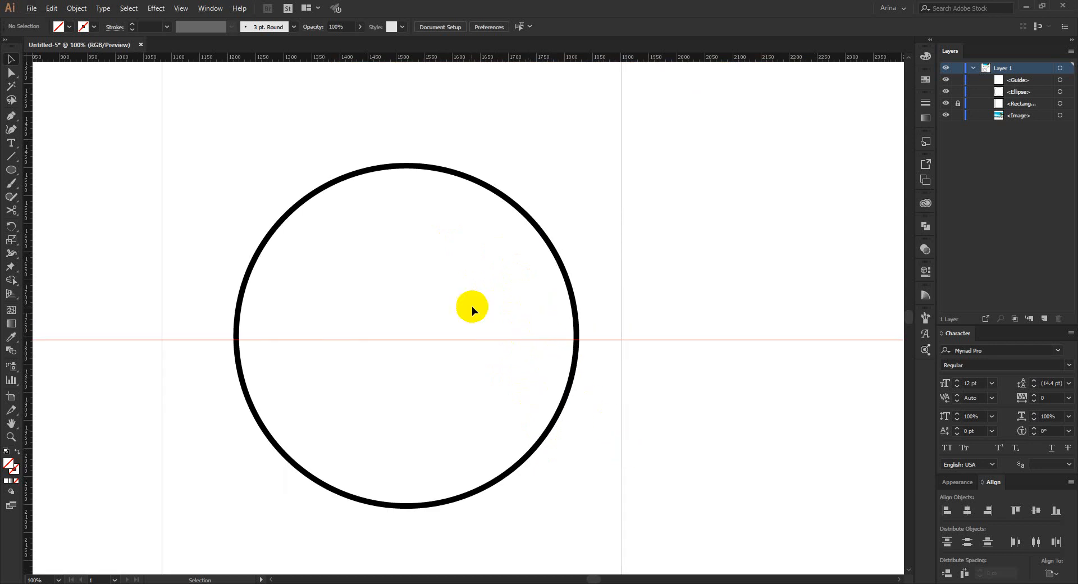
scroll(480, 283, "down", 1)
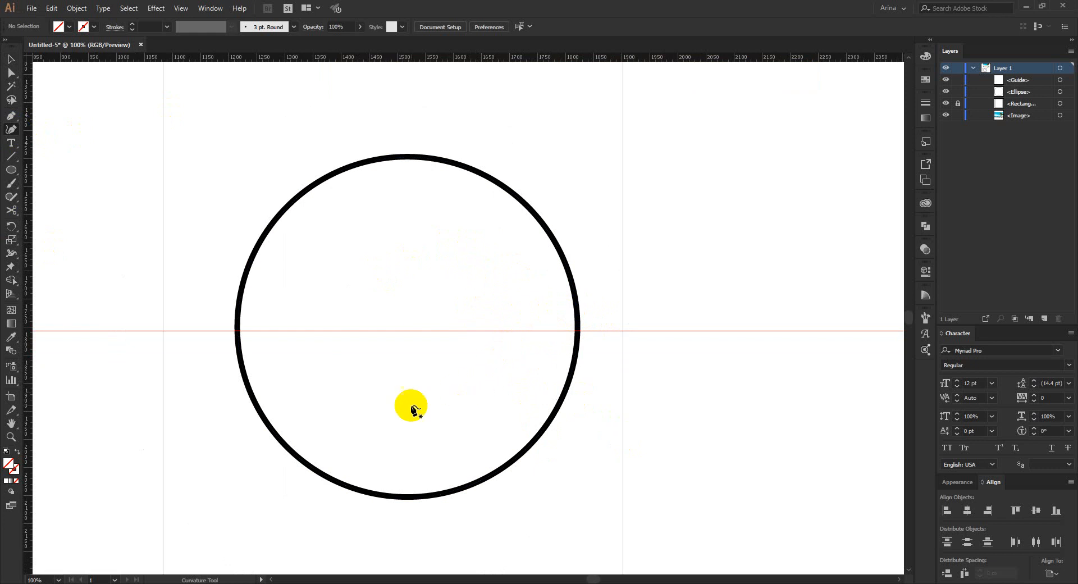
scroll(433, 385, "down", 3)
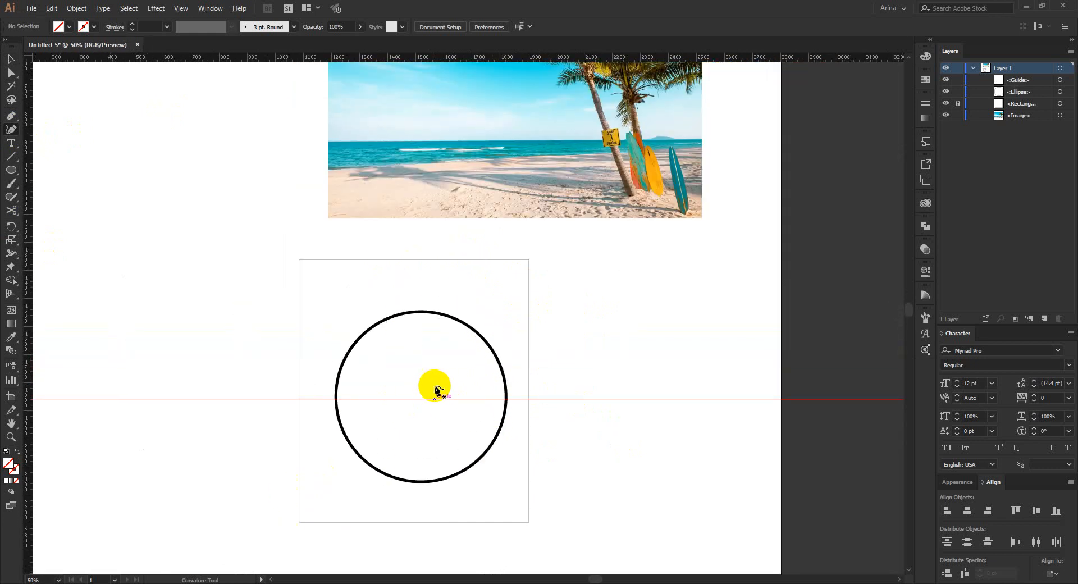
scroll(435, 387, "up", 3)
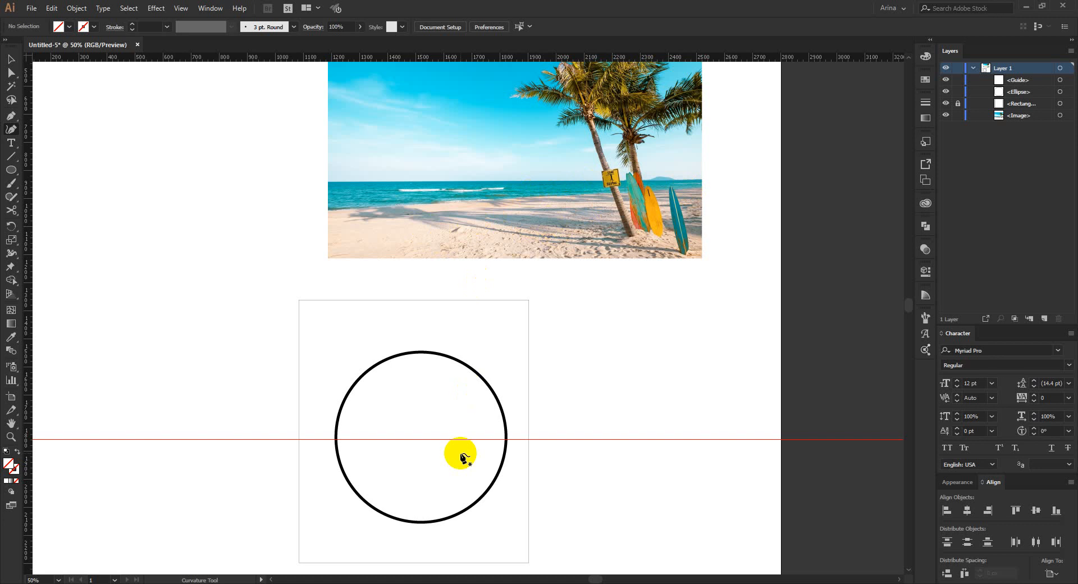
scroll(436, 505, "up", 3)
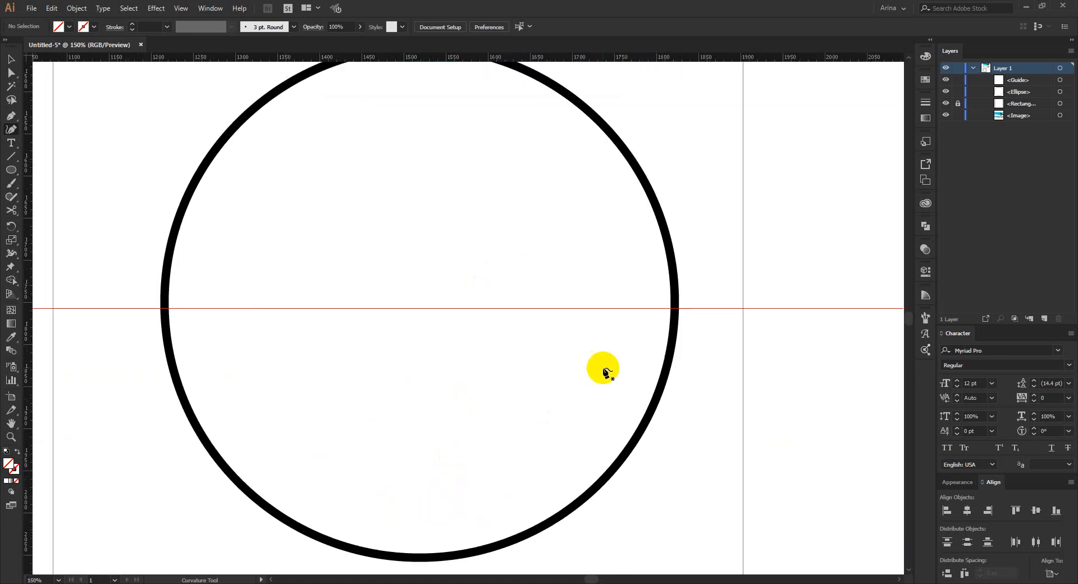
scroll(605, 371, "down", 2)
left_click(710, 233)
left_click(545, 303)
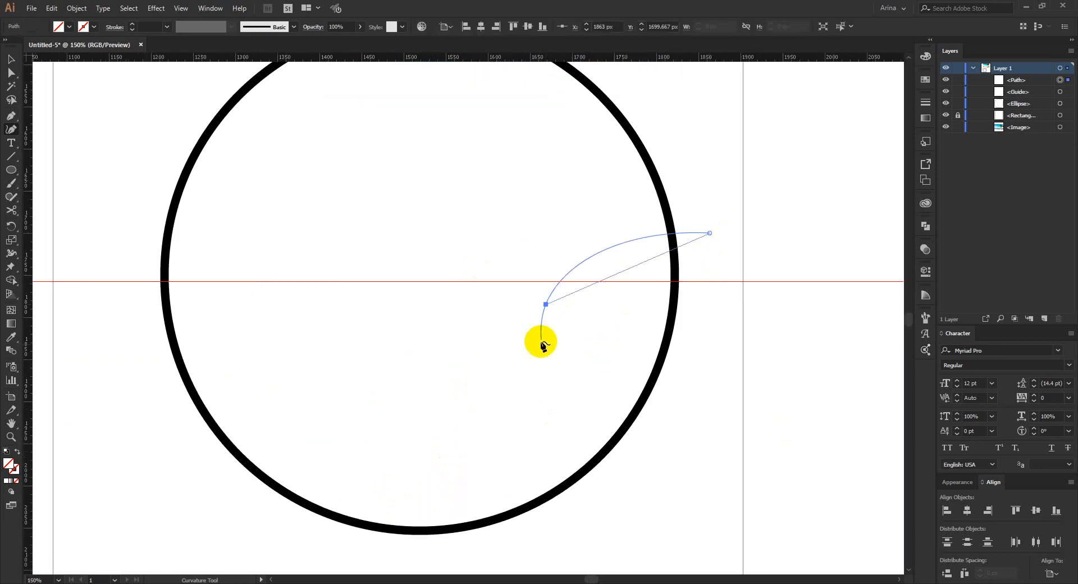
left_click(503, 401)
left_click(365, 433)
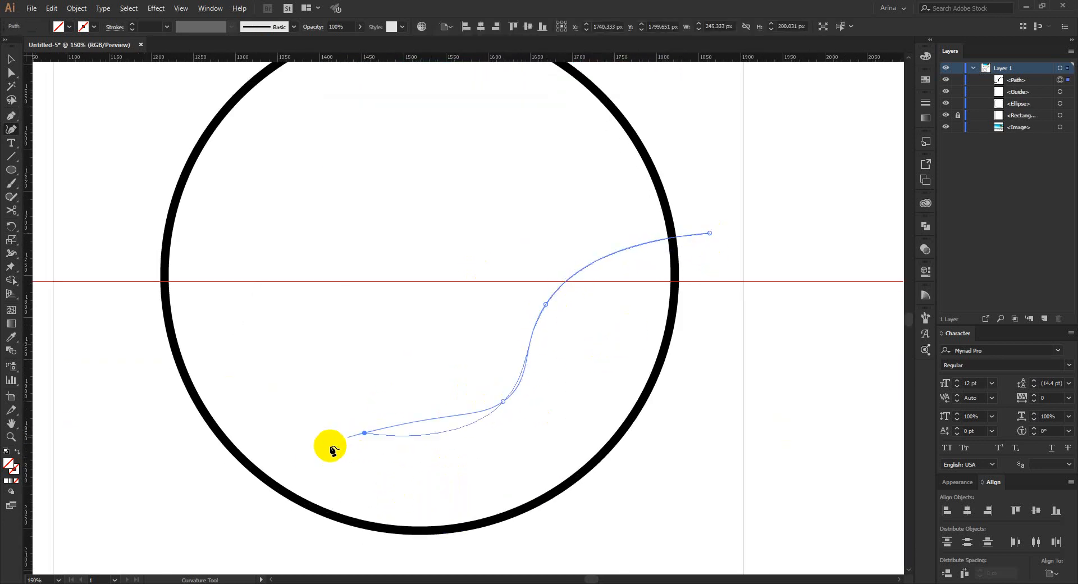
left_click(265, 520)
key("v")
Copy the circle's stroke style onto the wavy curve with the Eyedropper, and deselect the curve.
left_click_drag(528, 422, 443, 373)
key("i")
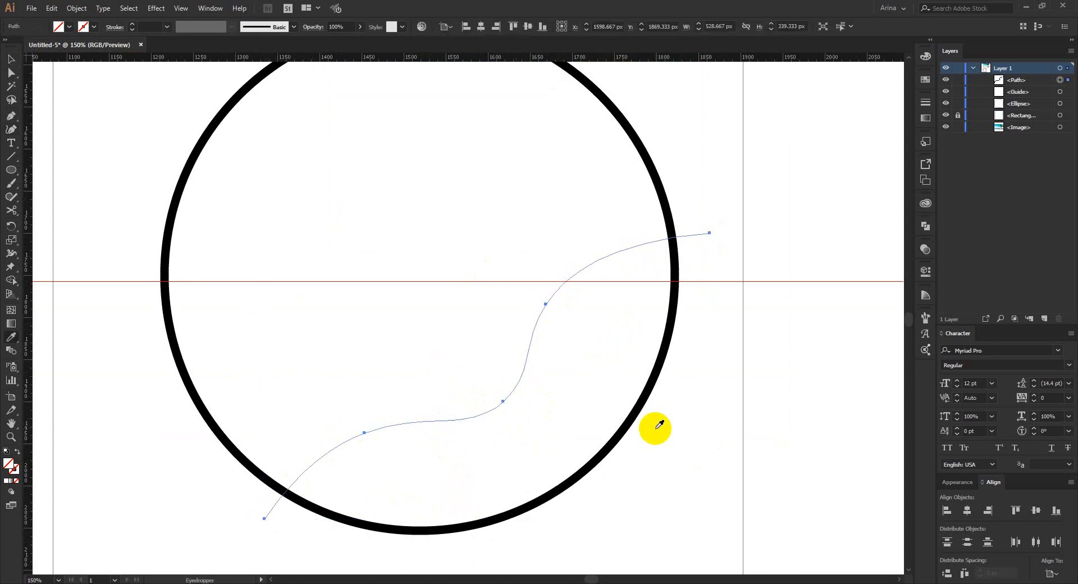
left_click(634, 416)
left_click(634, 415)
key("v")
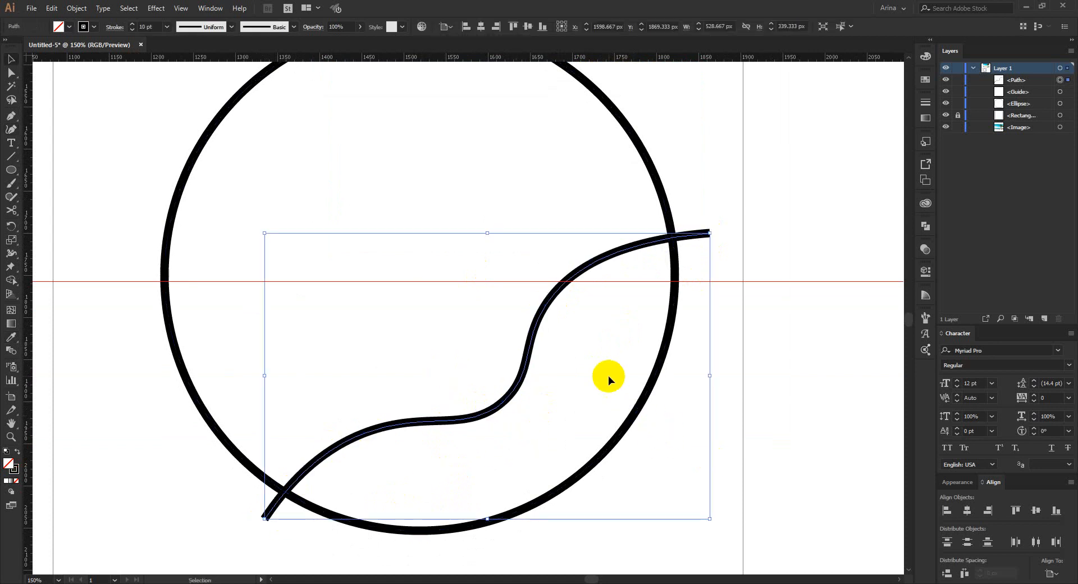
left_click(607, 376)
Draw a closed, tapering curved palm trunk about 203 × 384 px across the wavy curve with the Curvature tool, and deselect it.
scroll(569, 355, "down", 1)
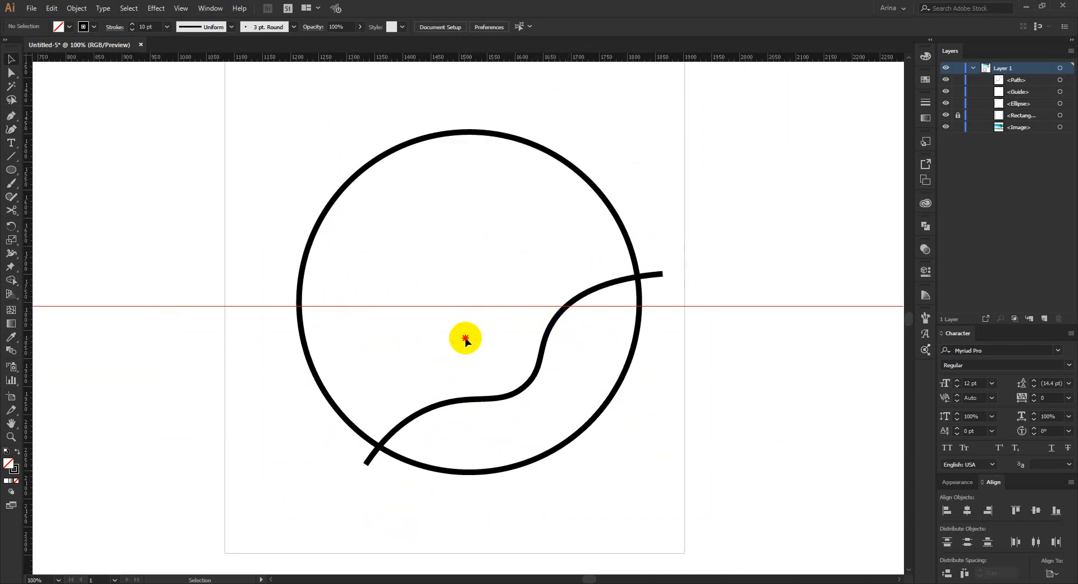
left_click(11, 129)
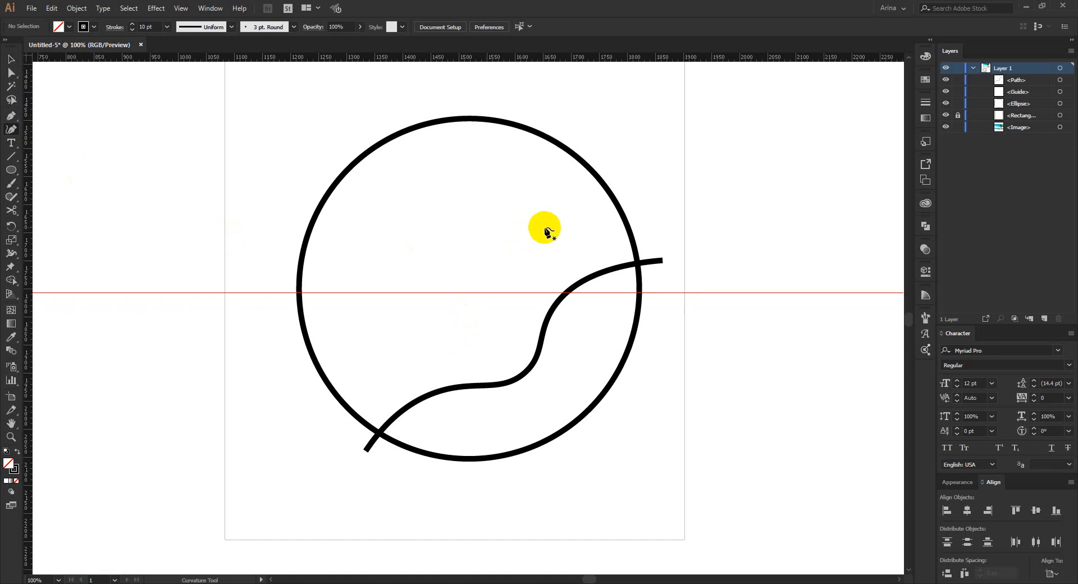
scroll(548, 230, "down", 1)
left_click(523, 213)
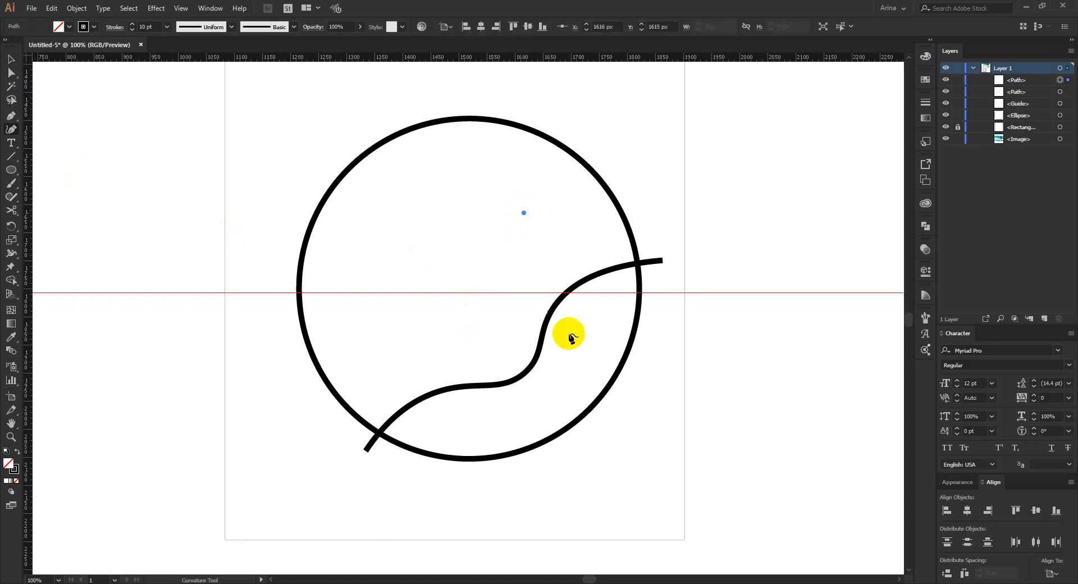
left_click(583, 310)
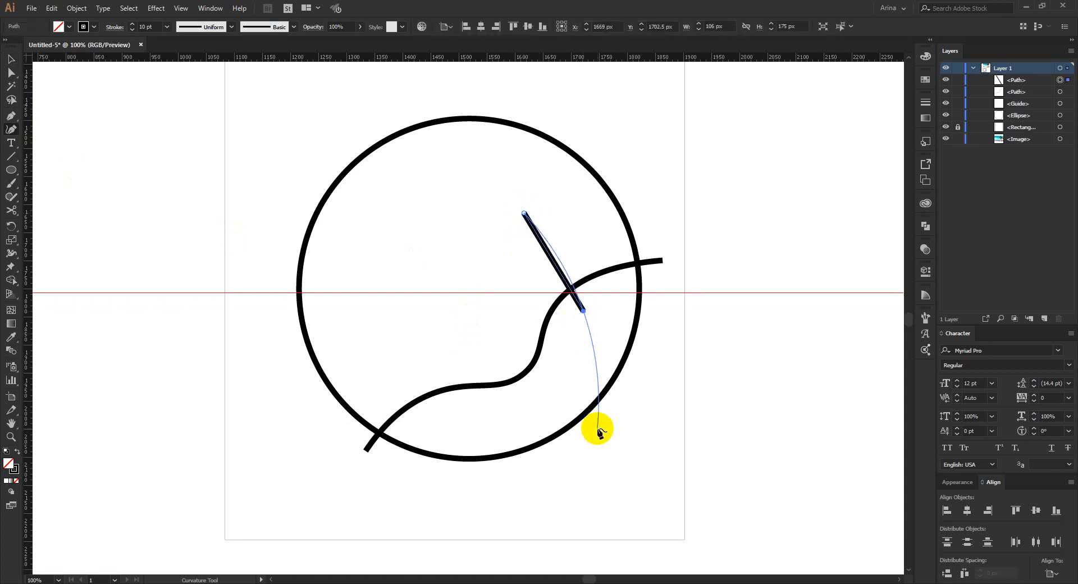
left_click(598, 430)
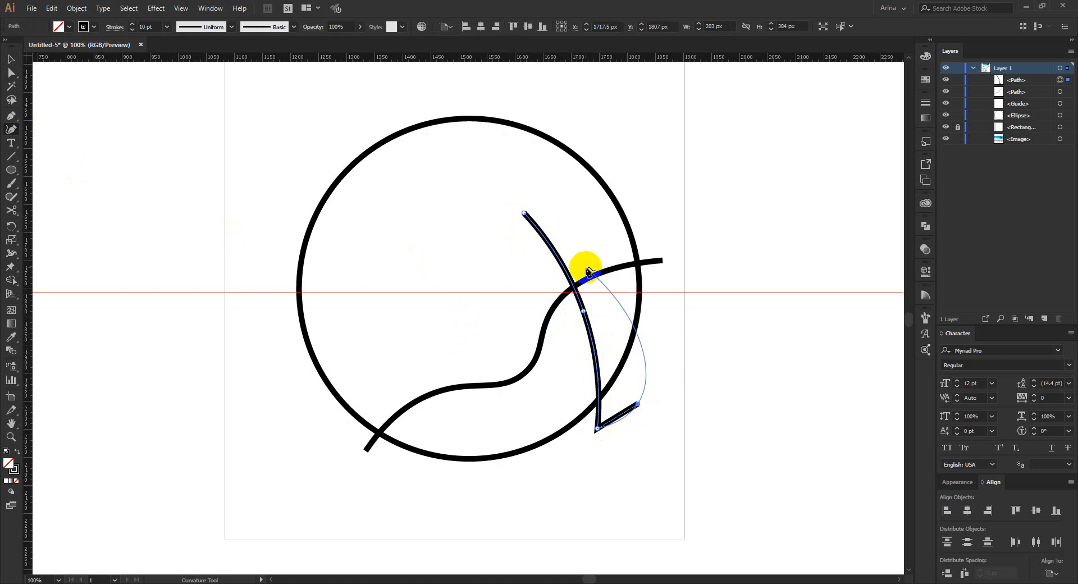
left_click(640, 403)
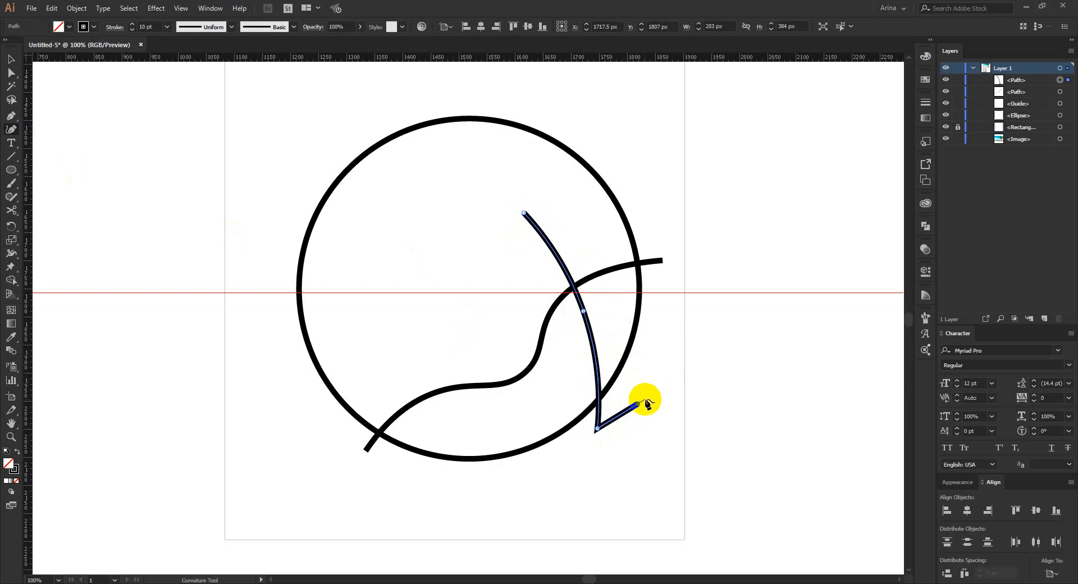
left_click(600, 301)
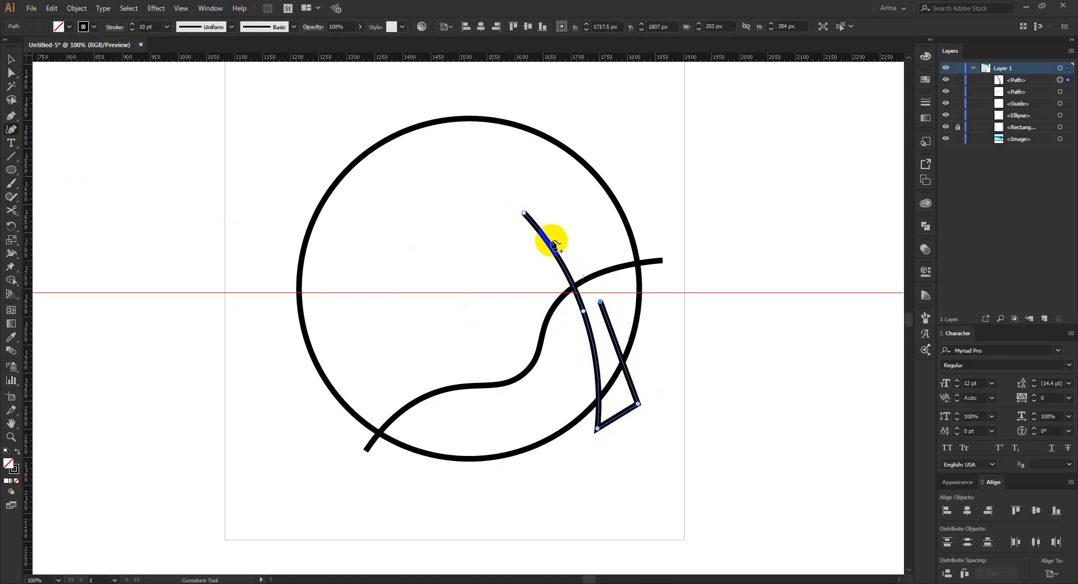
left_click(533, 210)
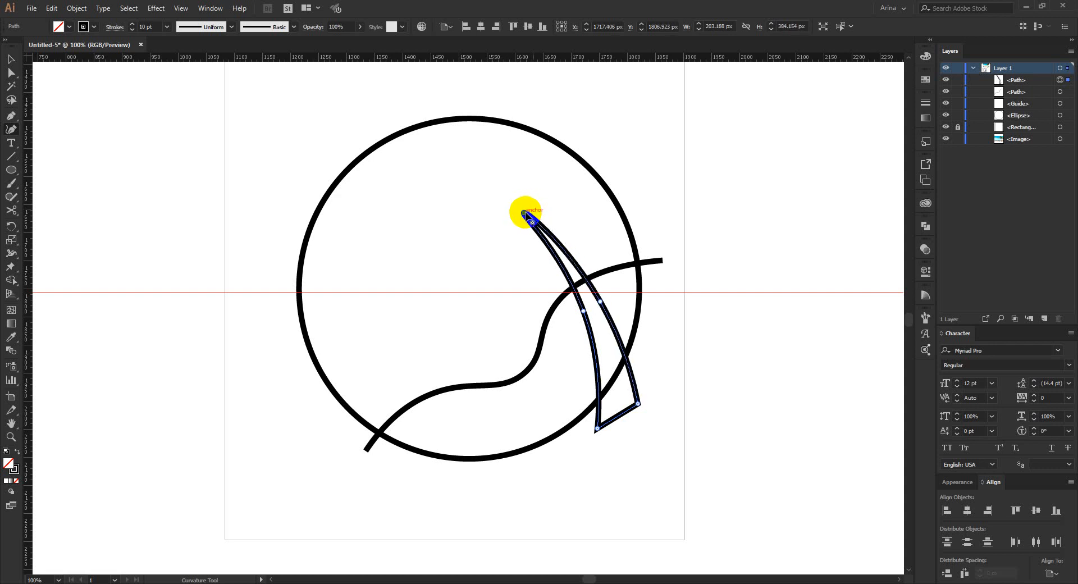
key("v")
left_click(658, 233)
Draw an open leaf arc about 387 × 131 px to the right of the rectangle with the Curvature tool, and deselect it.
scroll(588, 240, "up", 1)
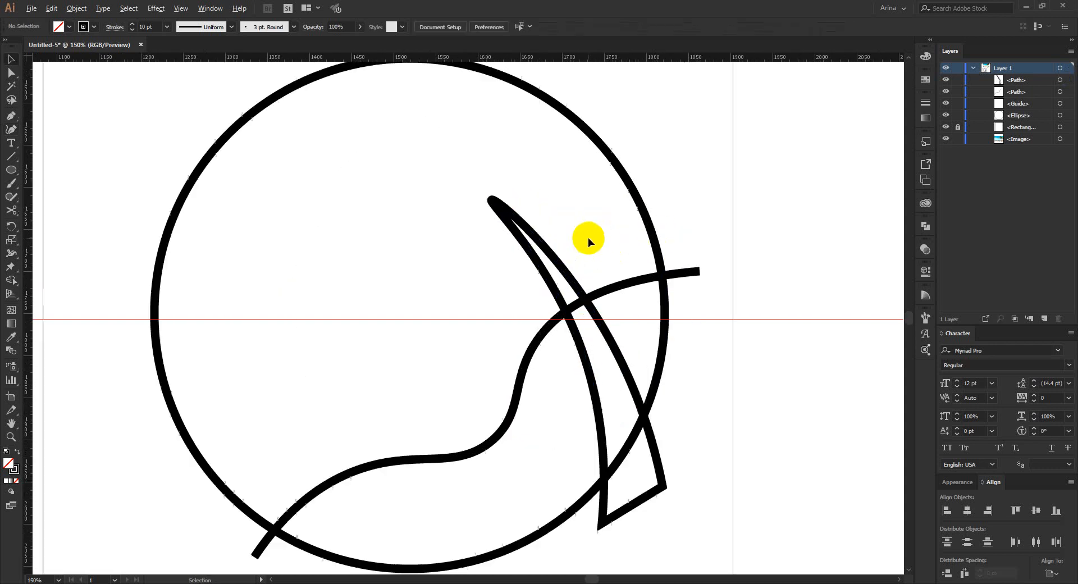
scroll(600, 362, "down", 1)
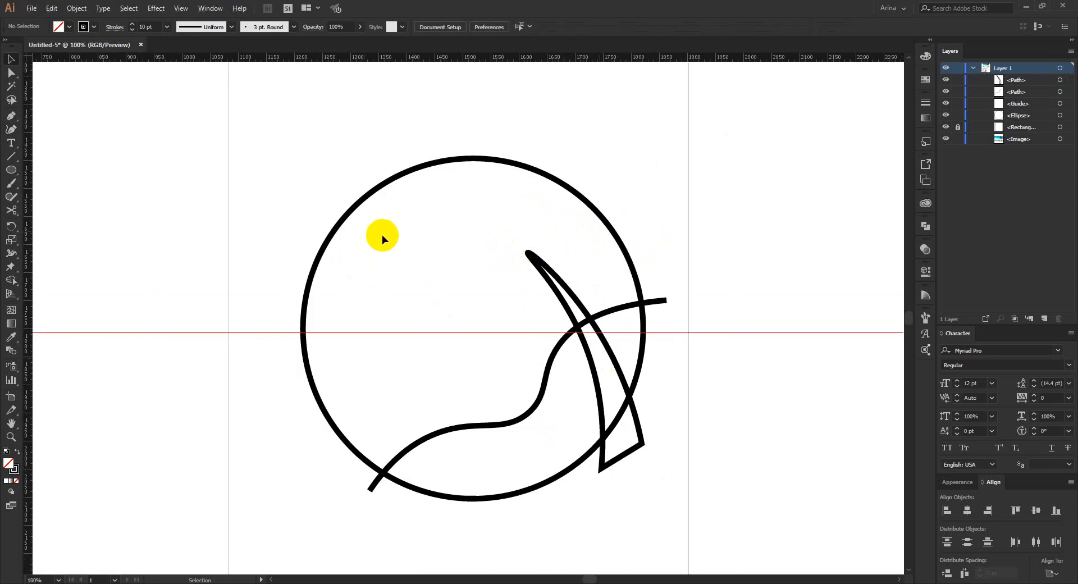
scroll(387, 237, "down", 1)
scroll(612, 271, "up", 2)
scroll(611, 272, "up", 1)
scroll(324, 258, "down", 1)
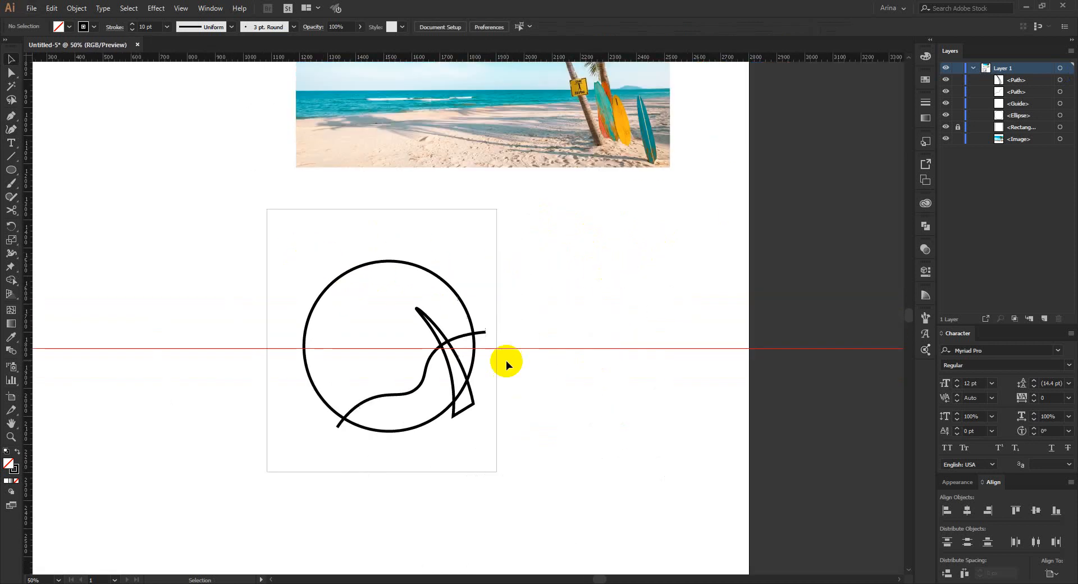
scroll(534, 366, "up", 1)
left_click(13, 175)
left_click(12, 131)
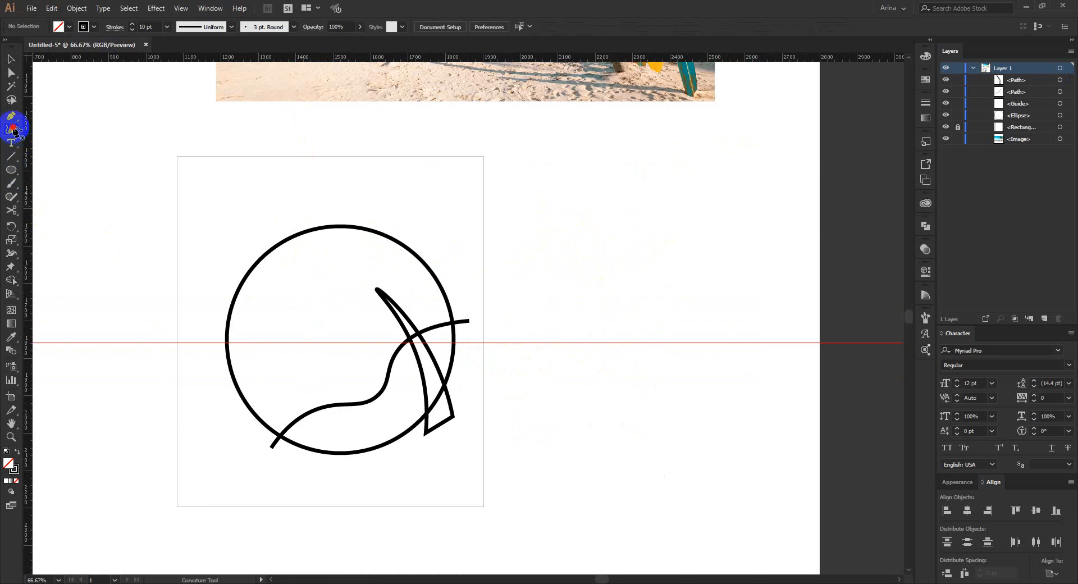
left_click(522, 282)
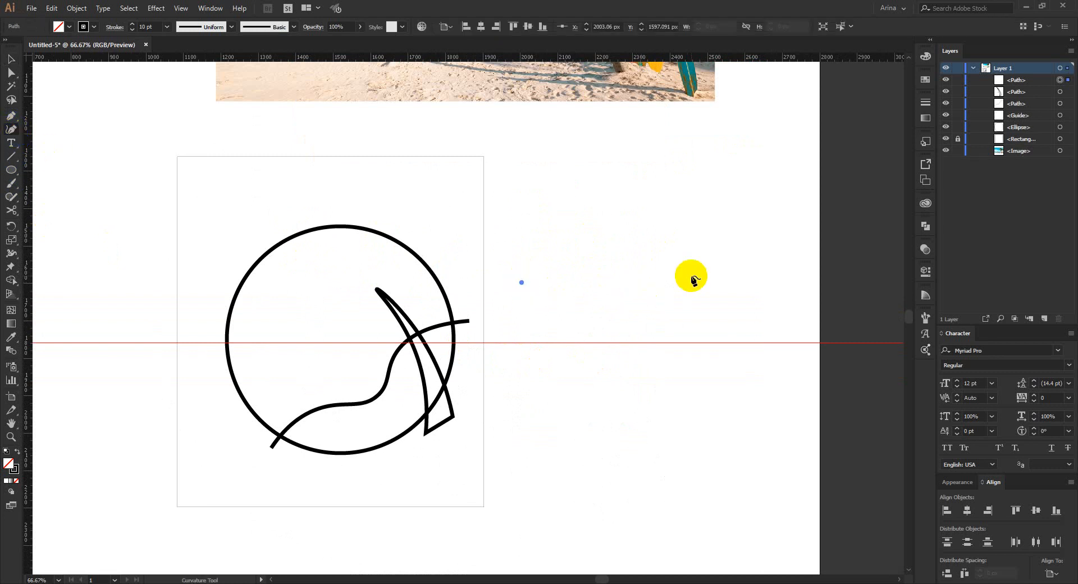
left_click(608, 274)
left_click(666, 319)
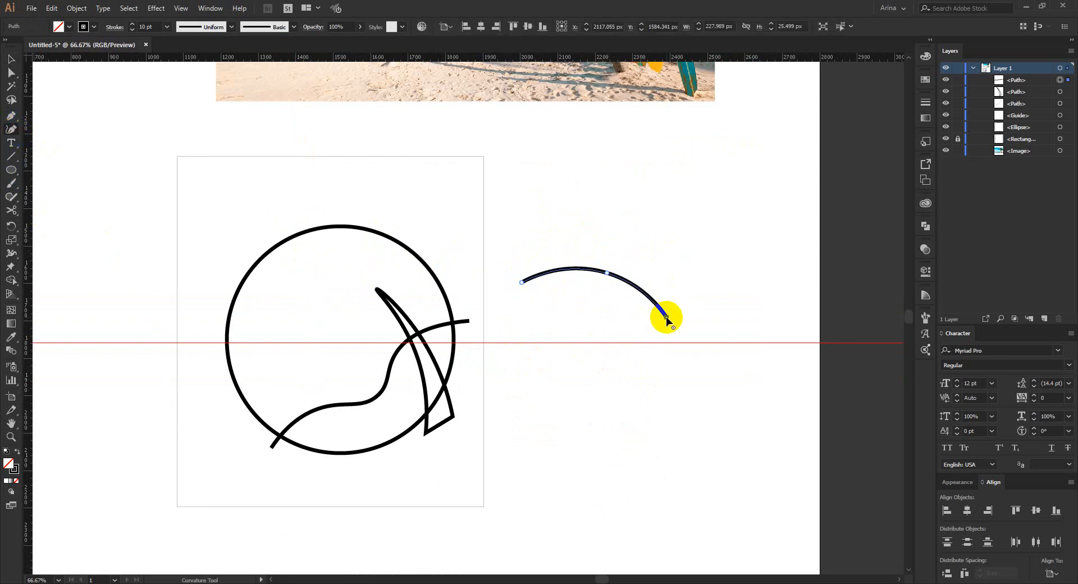
key("v")
scroll(632, 322, "up", 3)
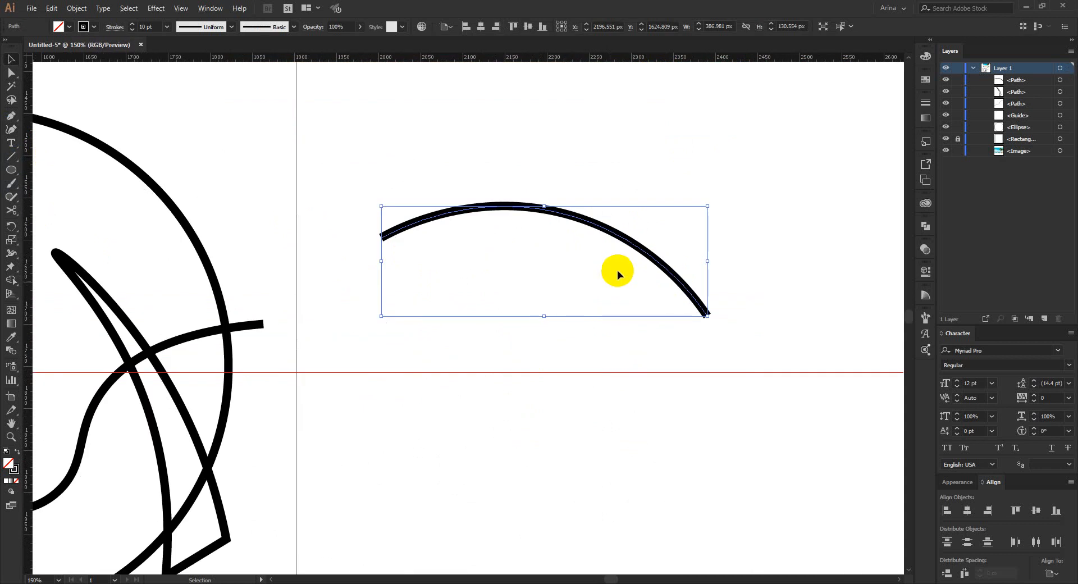
left_click(617, 271)
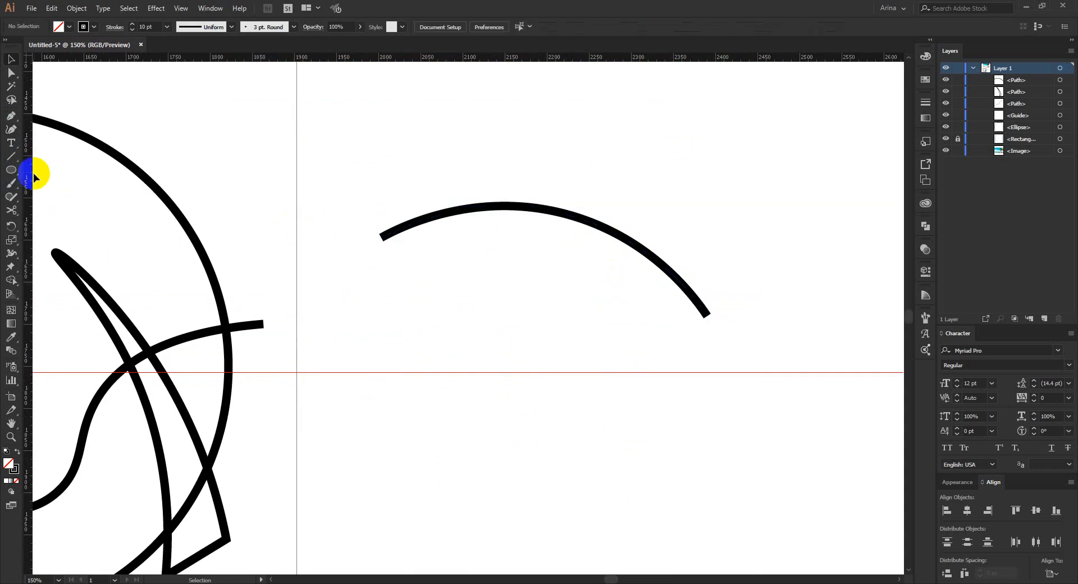
Draw three short curved leaflets hanging from the first half of the leaf arc with the Pen tool.
left_click(408, 225)
left_click_drag(460, 298, 454, 349)
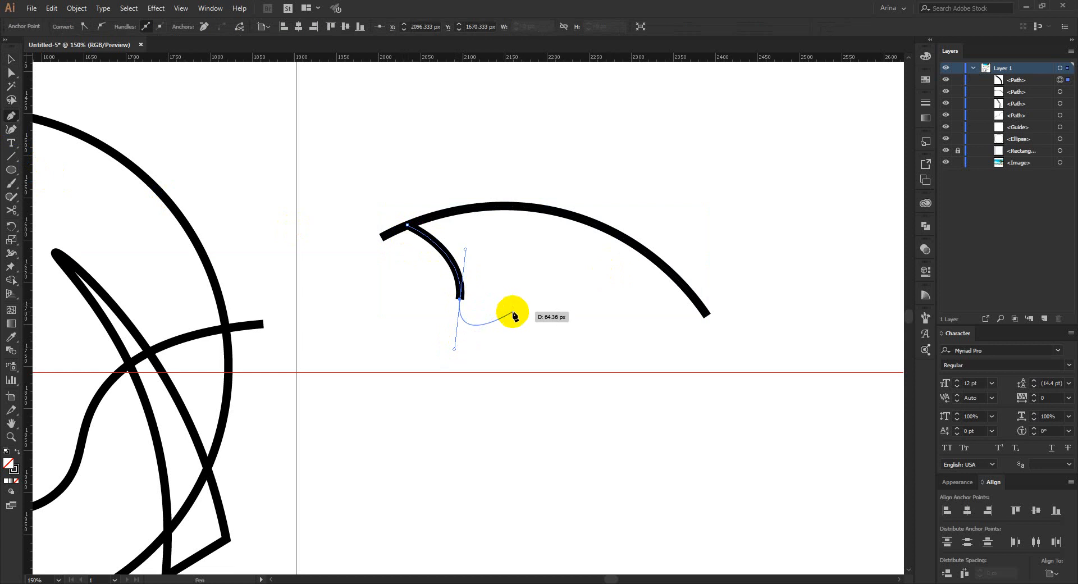
mouse_move(454, 214)
left_mouse_down()
mouse_move(500, 276)
mouse_move(491, 331)
left_mouse_up()
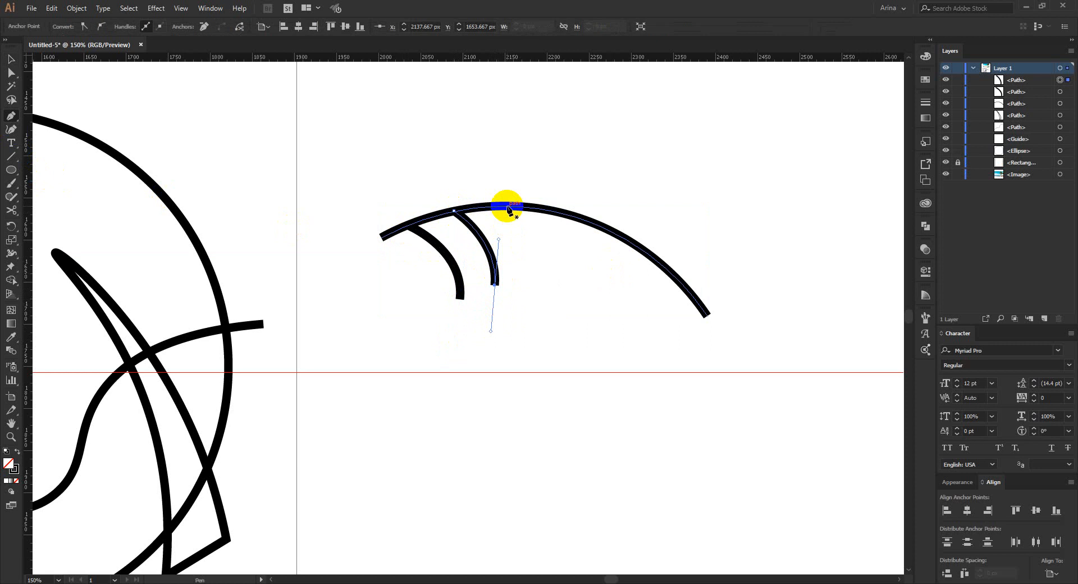
mouse_move(507, 206)
left_mouse_down()
mouse_move(517, 277)
mouse_move(535, 298)
mouse_move(522, 313)
mouse_move(533, 342)
left_mouse_up()
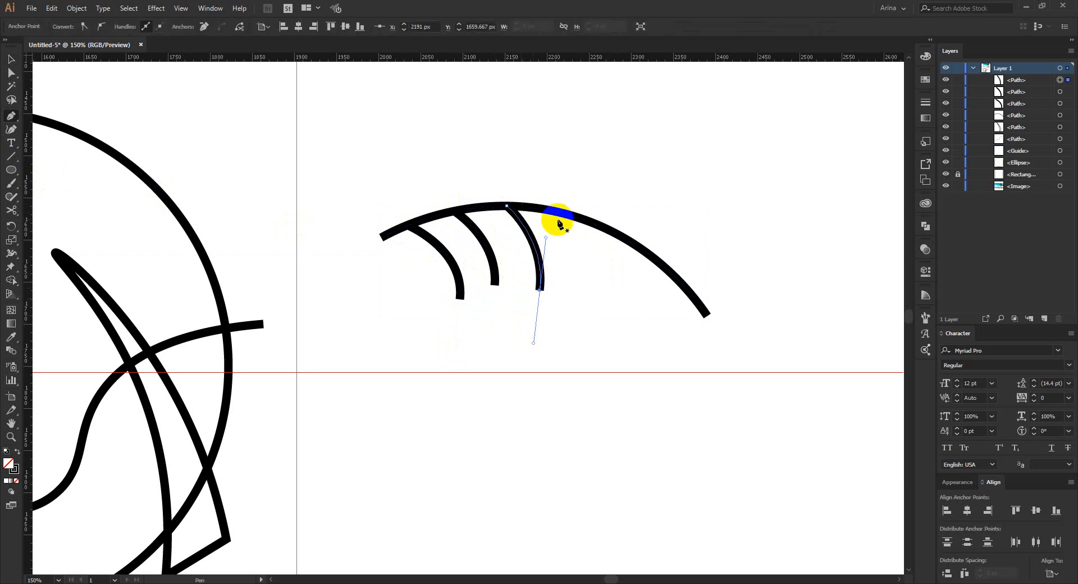
left_click(558, 224, "ctrl")
Draw three more curved leaflets along the descending half of the leaf arc with the Pen tool, and deselect them.
left_click(558, 212)
left_click_drag(585, 298, 570, 333)
key("Escape")
left_click(616, 233)
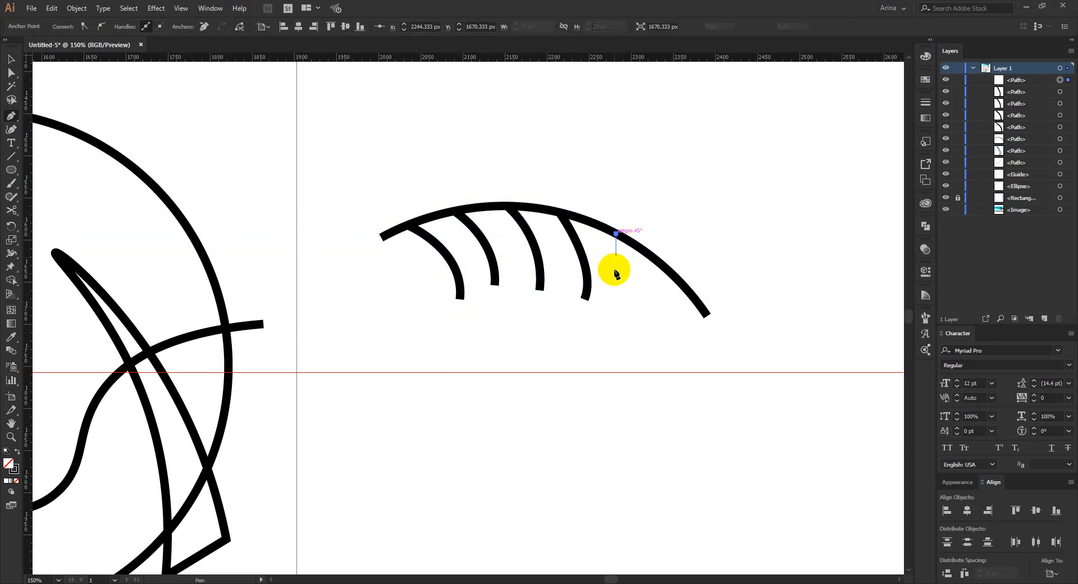
left_click_drag(622, 293, 610, 315)
key("Escape")
left_click_drag(661, 264, 656, 318)
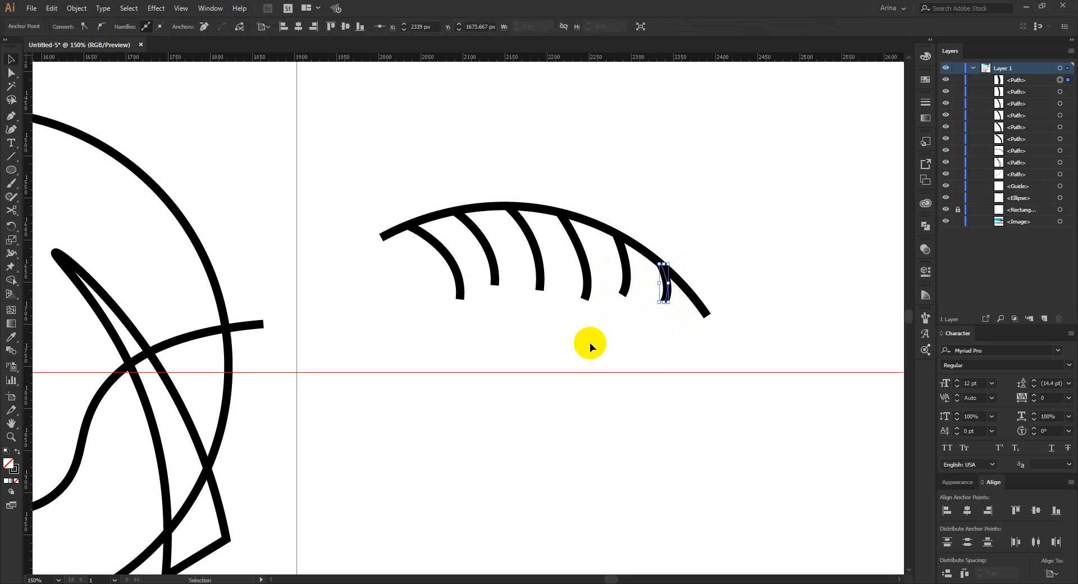
left_click(685, 342)
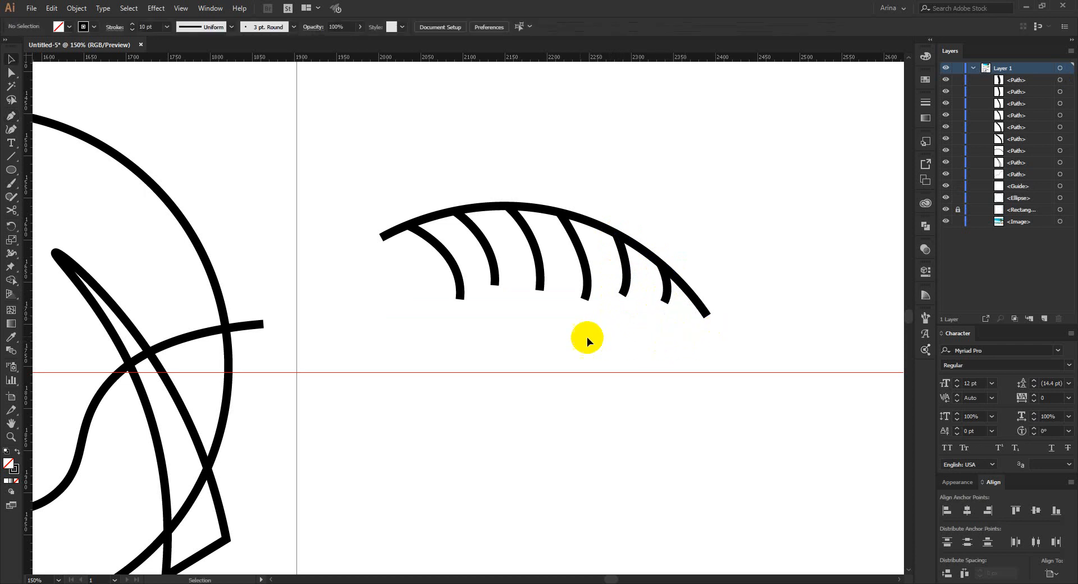
Select the whole leaf and trim the lower ends of the longer leaflets evenly with the Eraser, leaving the leaf deselected.
left_click_drag(416, 267, 687, 344)
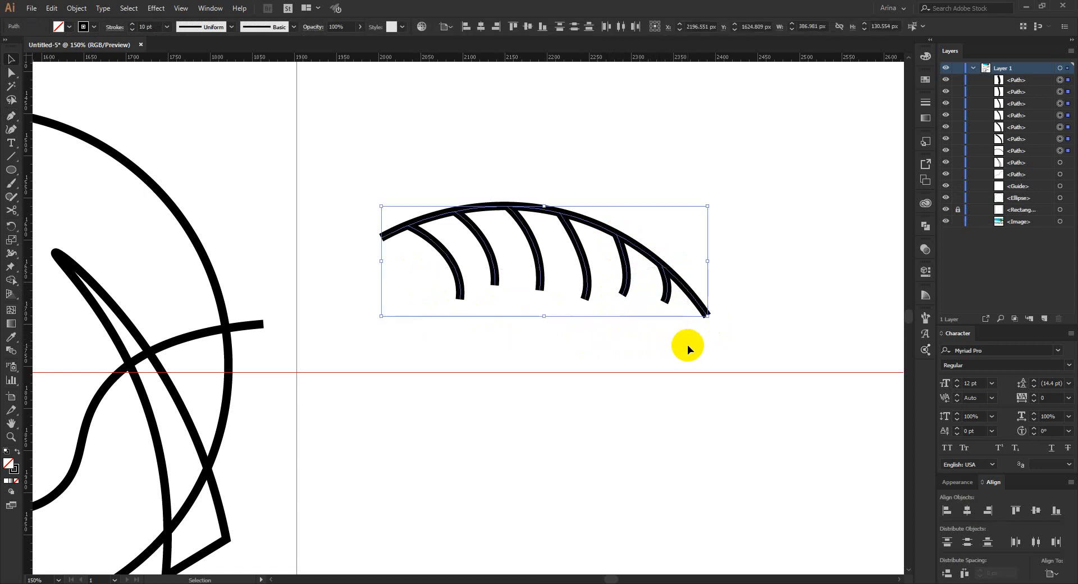
key("shift+e")
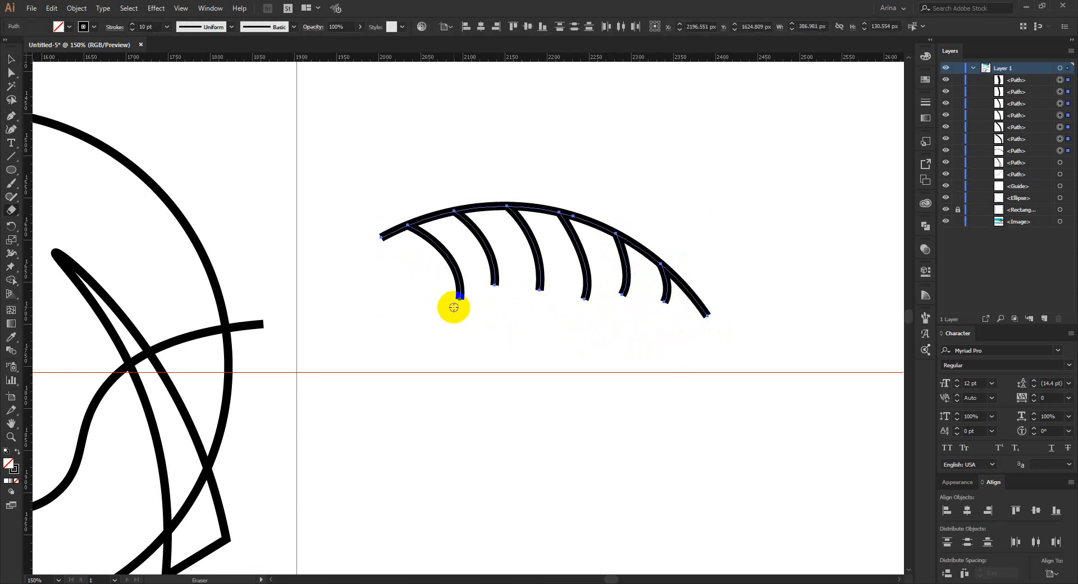
mouse_move(465, 306)
left_mouse_down()
mouse_move(442, 306)
mouse_move(536, 291)
mouse_move(621, 309)
left_mouse_up()
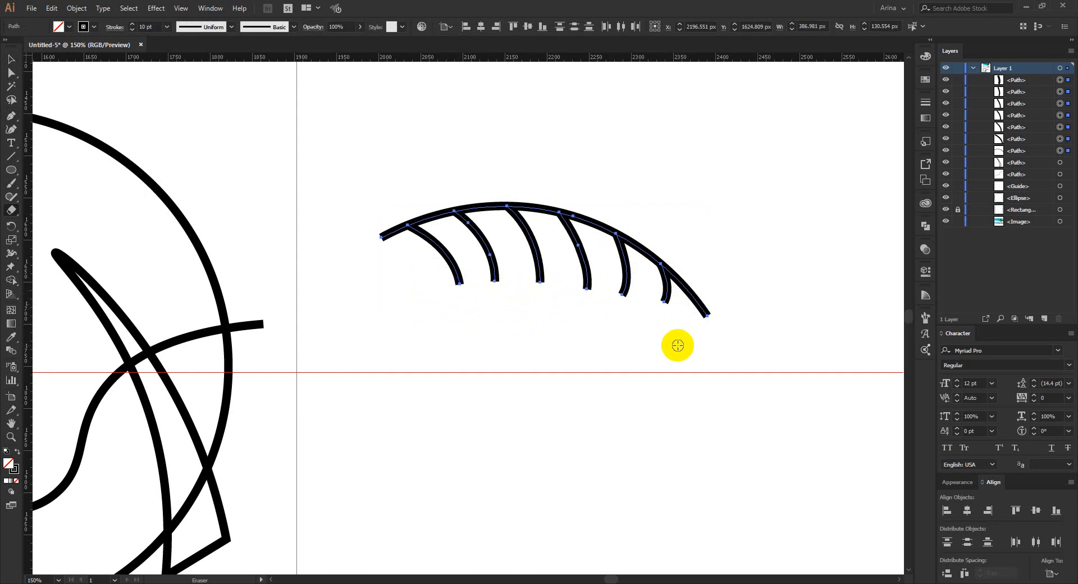
key("v")
left_click(616, 320)
Group the leaf arc with all of its leaflets.
scroll(612, 318, "down", 2)
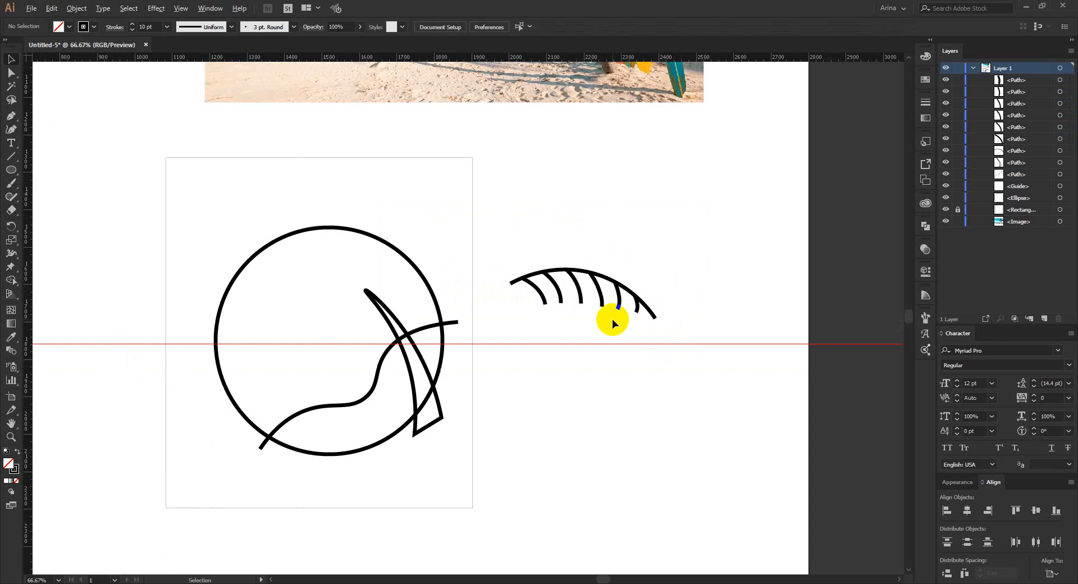
left_click_drag(502, 252, 682, 328)
right_click(645, 301)
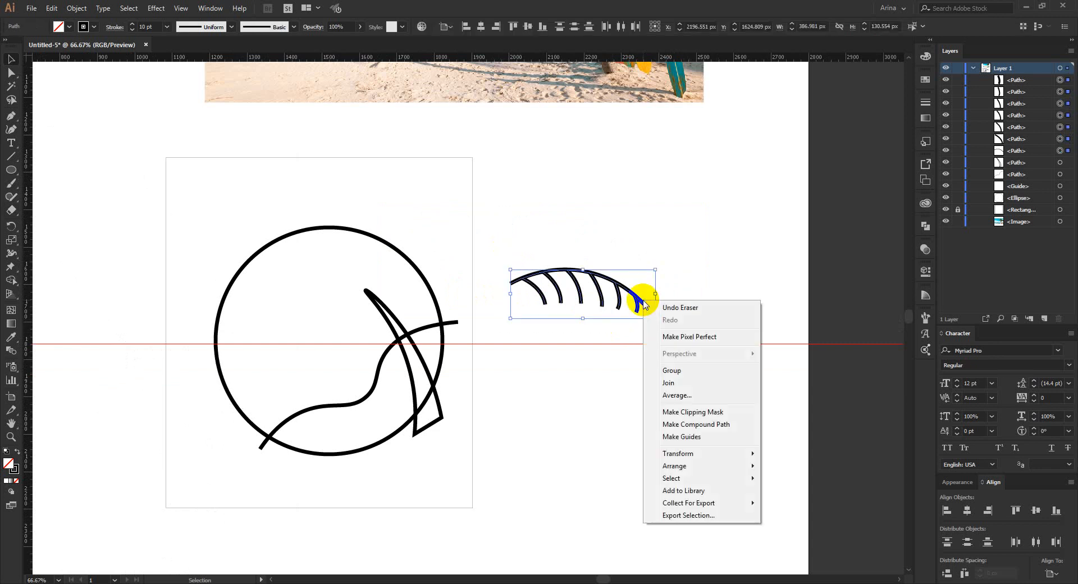
left_click(671, 370)
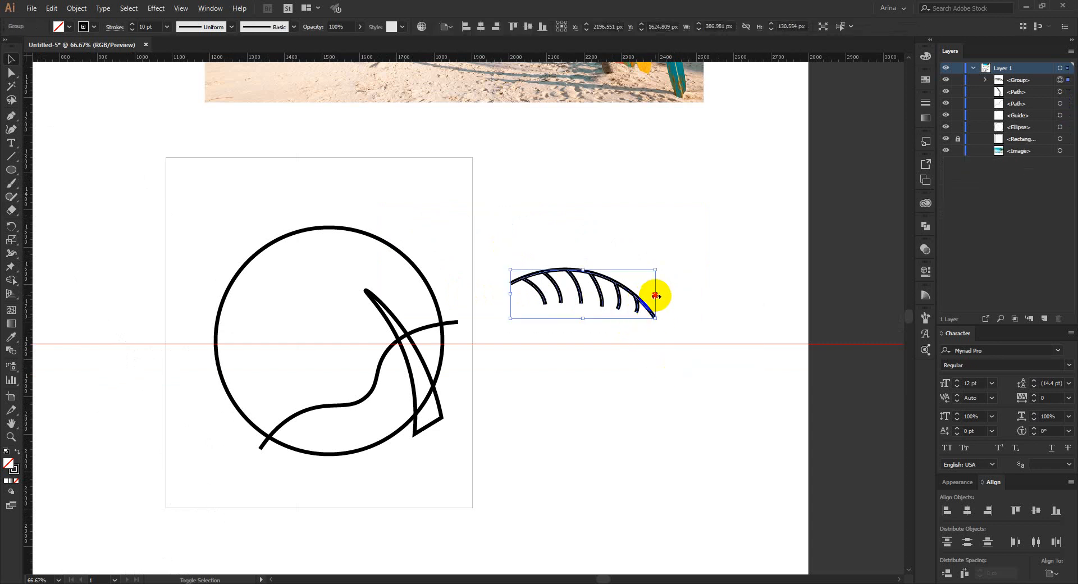
Scale the leaf group down to about 252 × 85 px and place its base at the tip of the palm trunk.
left_click_drag(655, 296, 576, 284)
left_click_drag(578, 287, 563, 428)
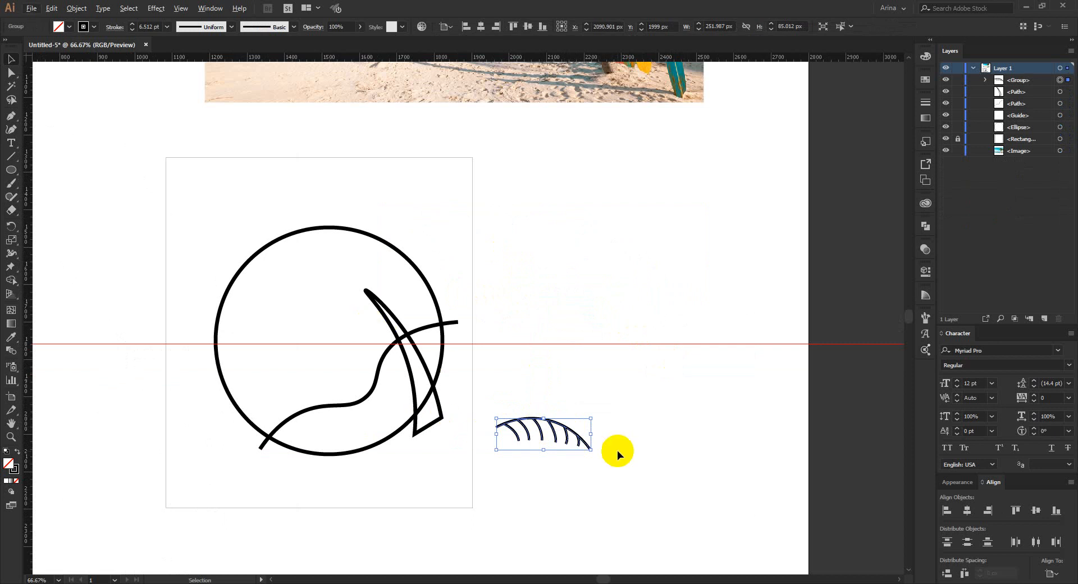
scroll(521, 427, "up", 2)
left_click_drag(553, 408, 309, 150)
scroll(651, 278, "down", 2)
scroll(537, 271, "up", 1)
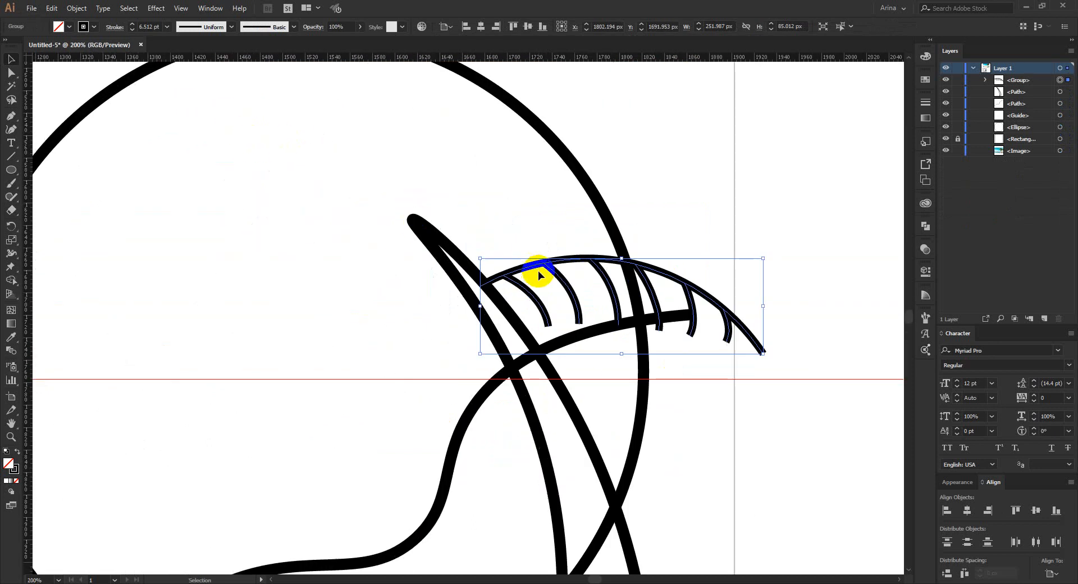
scroll(567, 301, "up", 1)
left_click_drag(569, 302, 299, 332)
left_click(532, 288)
Duplicate the leaf to the other side of the trunk and reflect the copy about the vertical axis.
left_click_drag(528, 239, 344, 329)
right_click(343, 330)
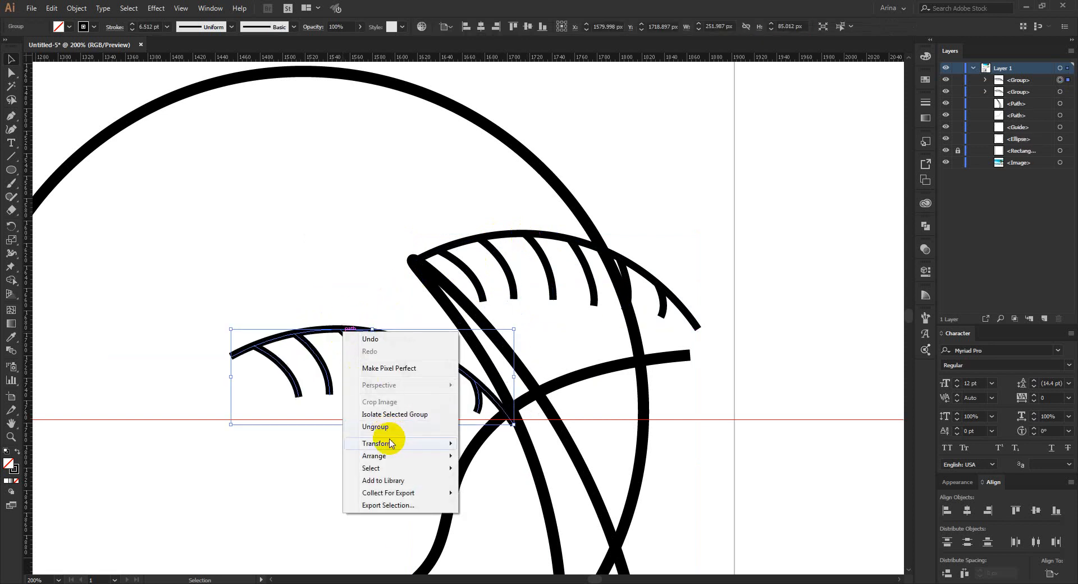
mouse_move(391, 443)
left_click(482, 481)
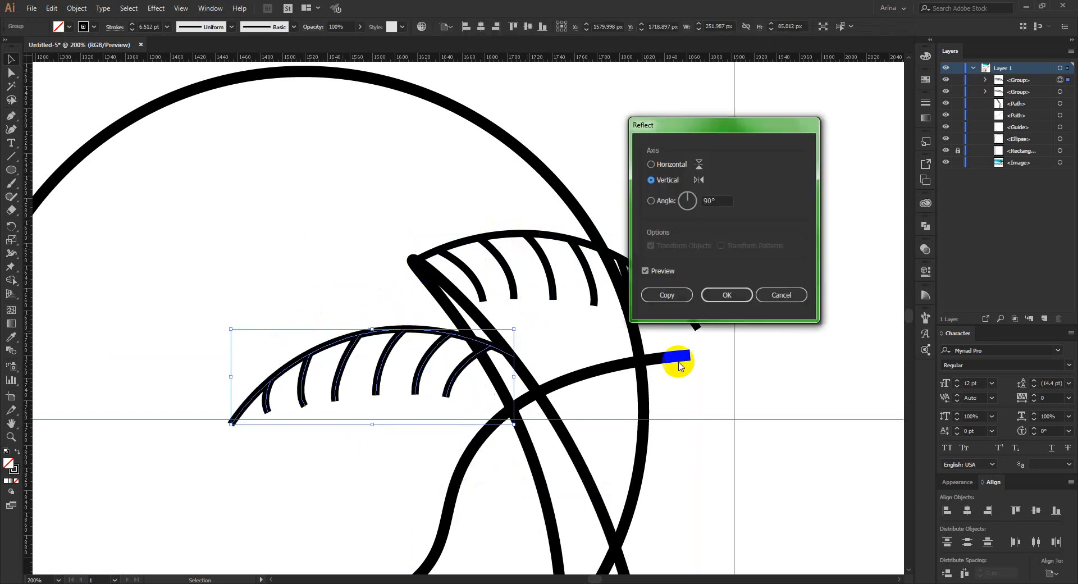
left_click(733, 299)
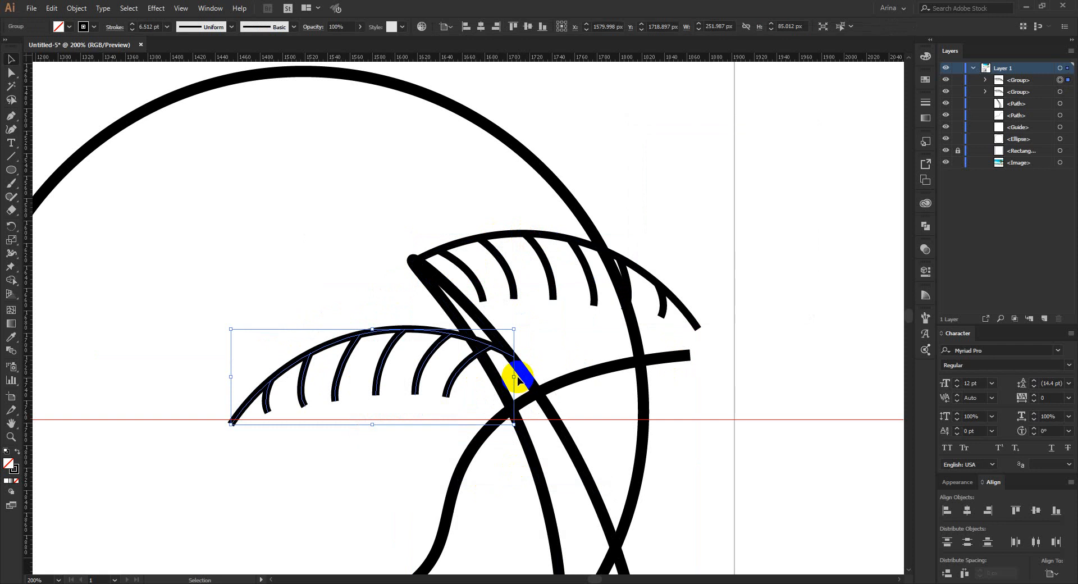
Rotate the mirrored leaf so it droops from the trunk tip, scale it down to about 112 × 170 px, and deselect it.
left_click_drag(514, 377, 519, 379)
key("ctrl+z")
left_click_drag(519, 377, 358, 292)
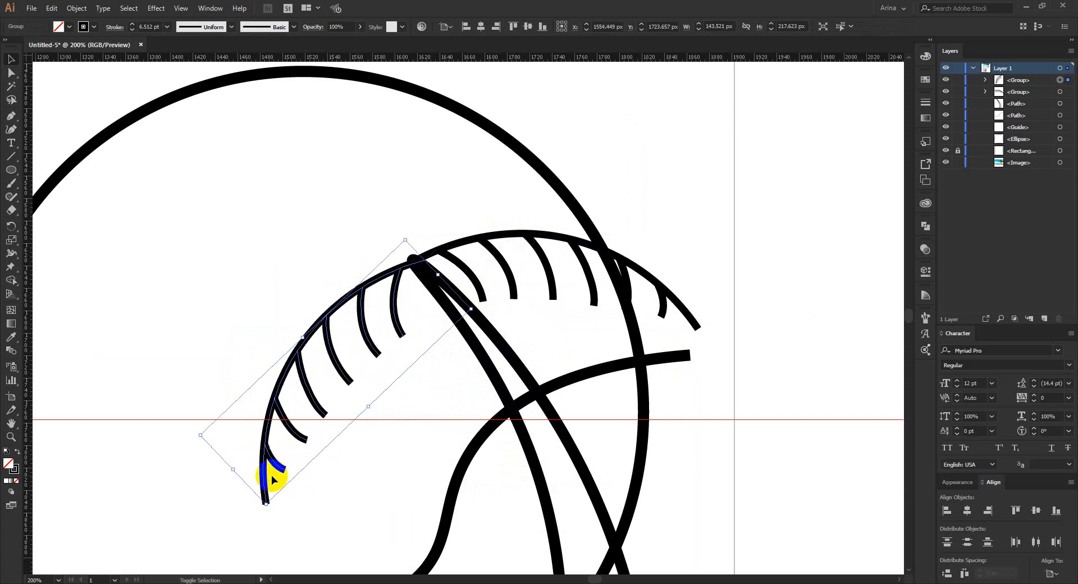
left_click_drag(265, 502, 296, 445)
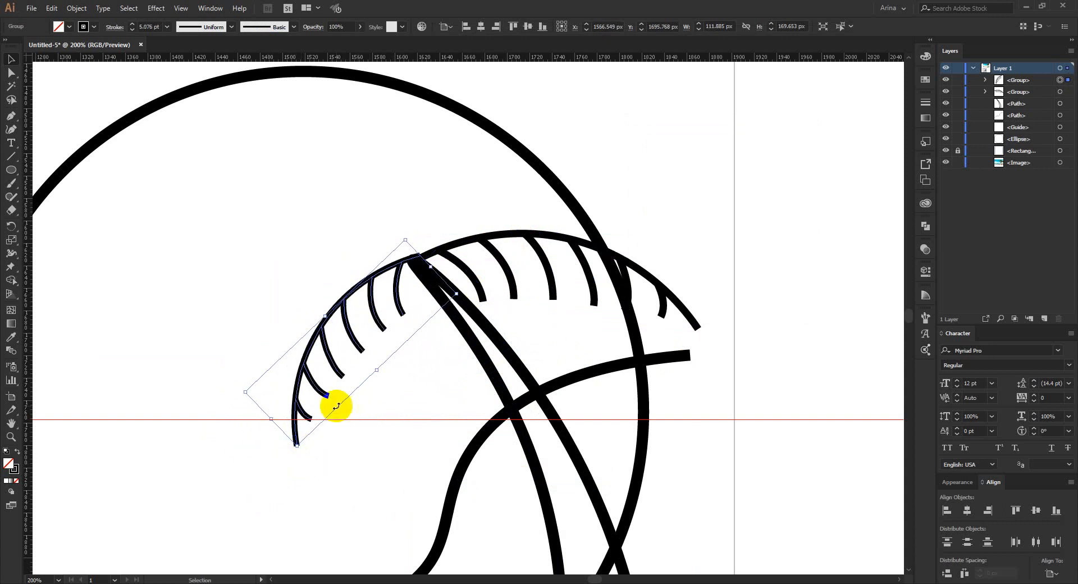
left_click(426, 378)
scroll(539, 336, "down", 1)
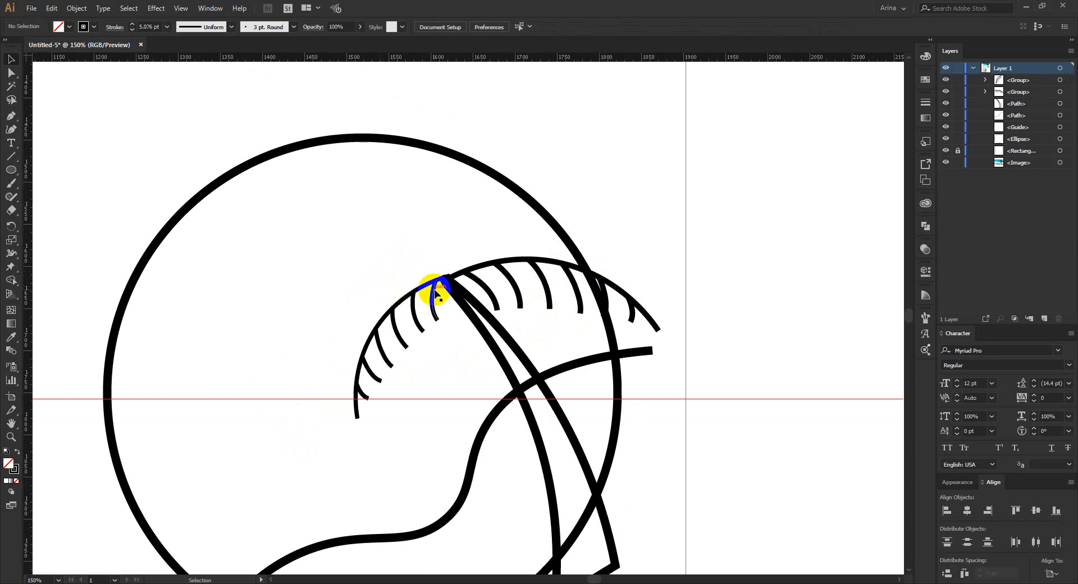
Copy the right-hand leaf, rotate the copy to point up and right at about 200 × 165 px, and attach it to the trunk tip.
scroll(446, 277, "up", 1)
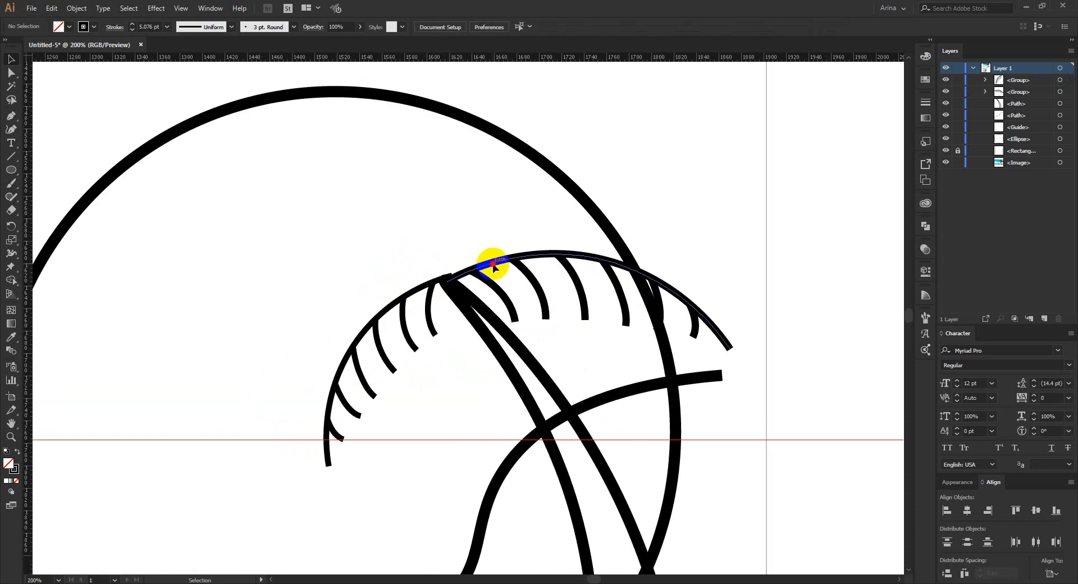
left_click_drag(494, 266, 457, 217)
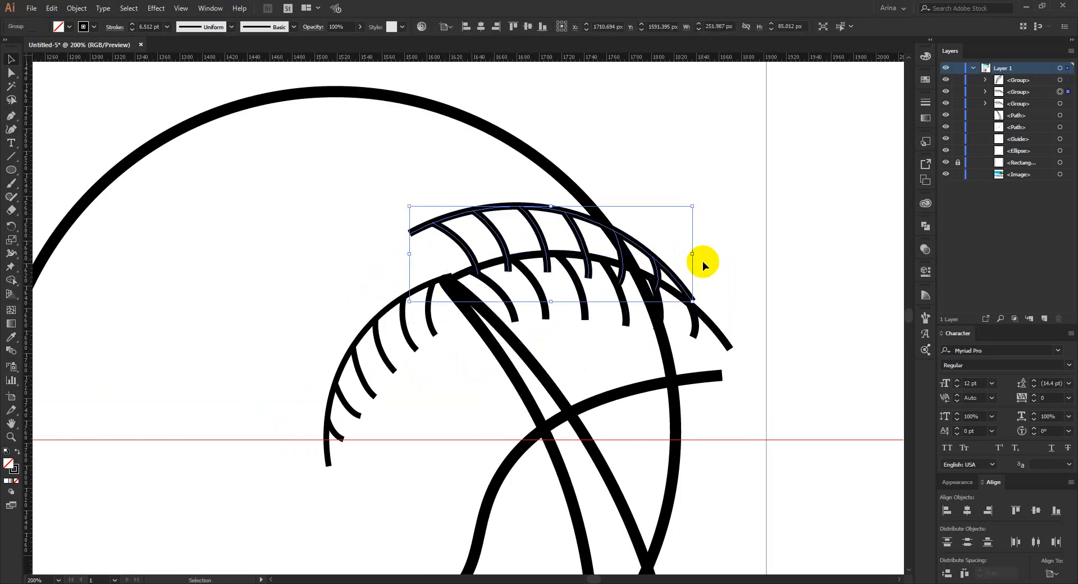
left_click_drag(697, 247, 627, 157)
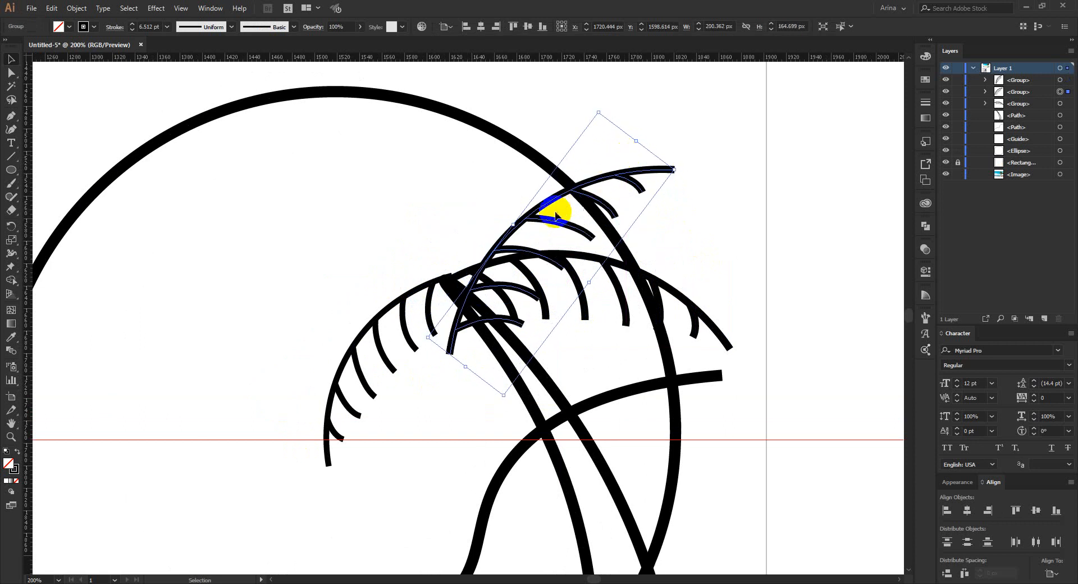
left_click_drag(556, 216, 525, 149)
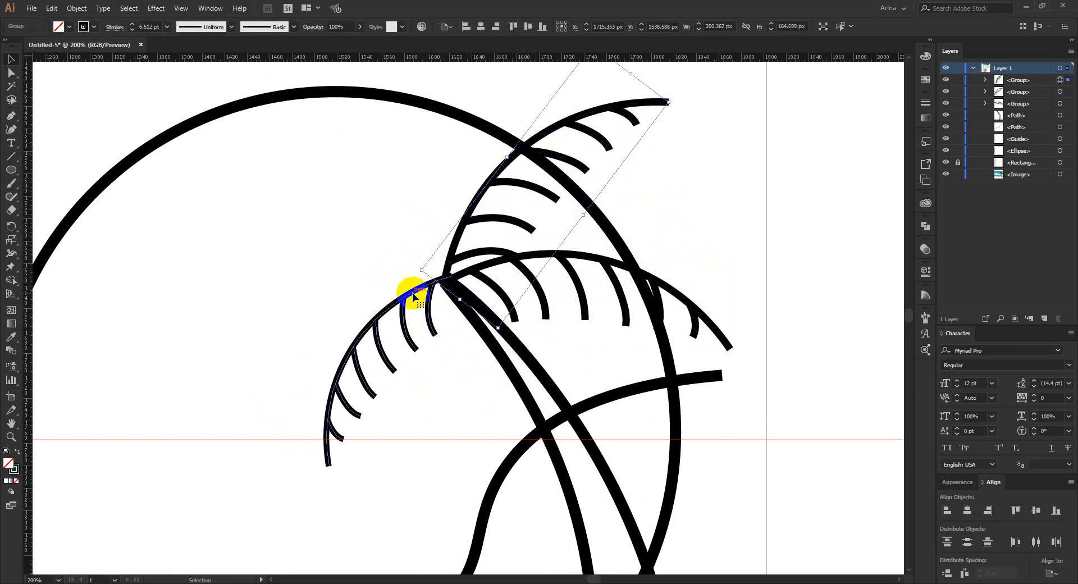
Add a copy of the drooping left leaf, rotated to spread outward above it from the trunk tip, and deselect it.
left_click(412, 296)
left_click_drag(413, 296, 422, 263)
left_click(425, 206)
left_click(419, 194)
scroll(482, 292, "up", 1)
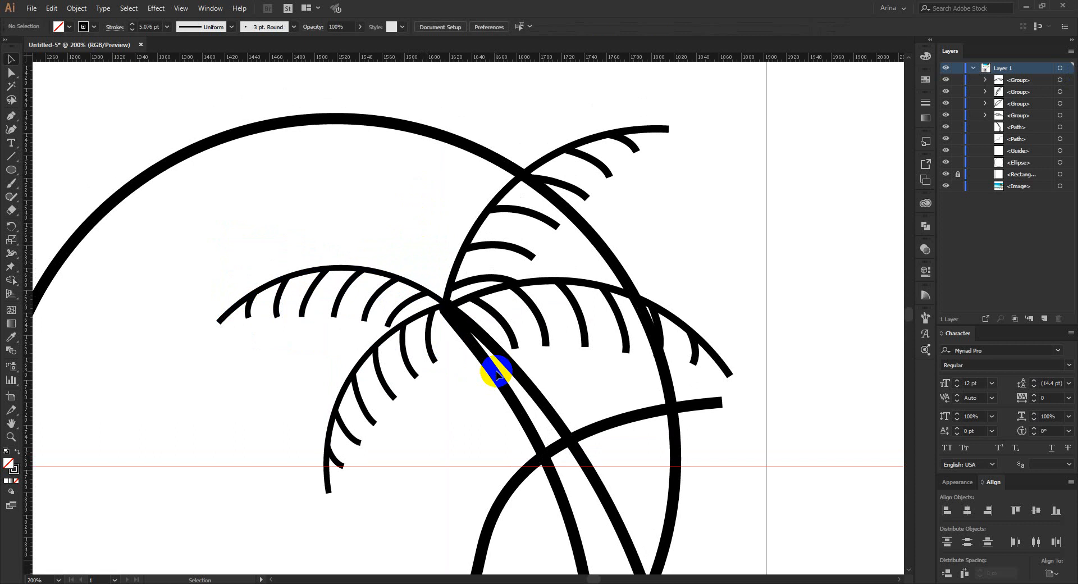
Shrink the upper-right leaf slightly, and place a nearly upright rotated copy of it, about 66 × 239 px, at the trunk tip.
left_click(465, 256)
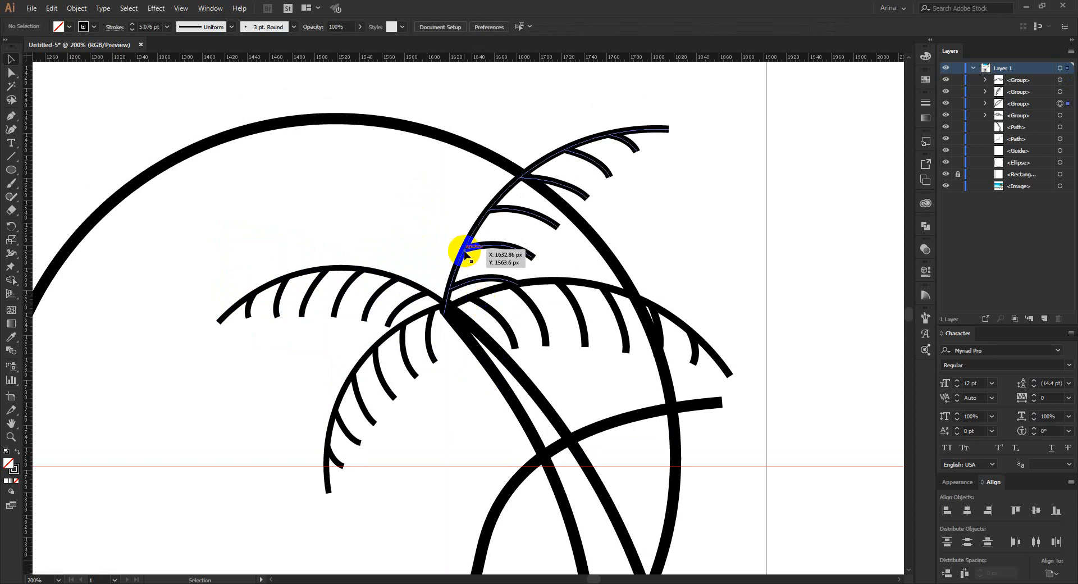
left_click_drag(633, 101, 618, 119)
left_click_drag(567, 160, 469, 139)
left_click_drag(526, 95, 419, 95)
left_click_drag(419, 277, 433, 259)
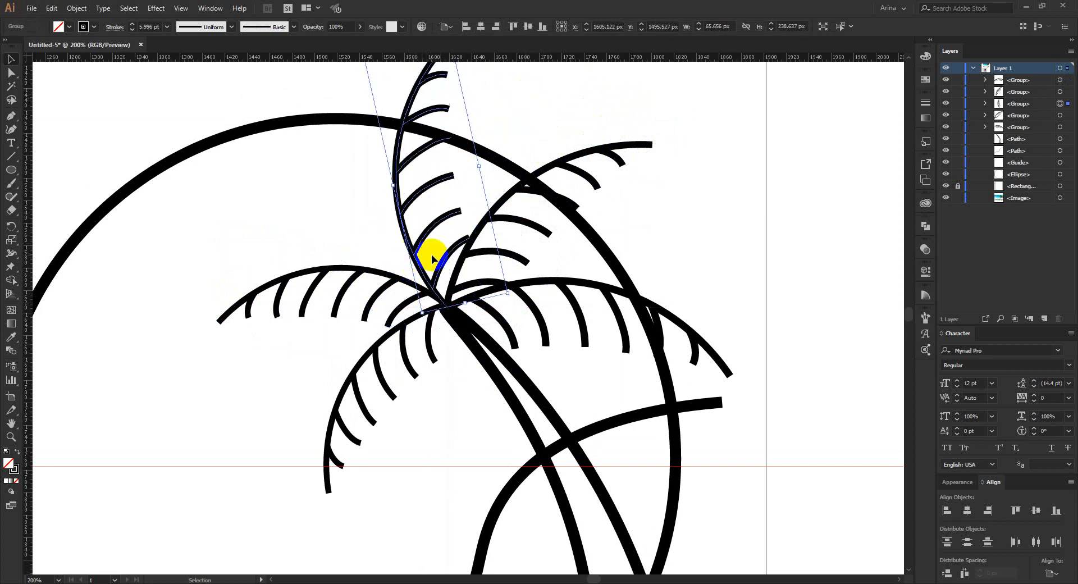
left_click(688, 245)
Scale the upright leaf down to about 51 × 185 px.
scroll(583, 359, "down", 1)
scroll(517, 292, "down", 1)
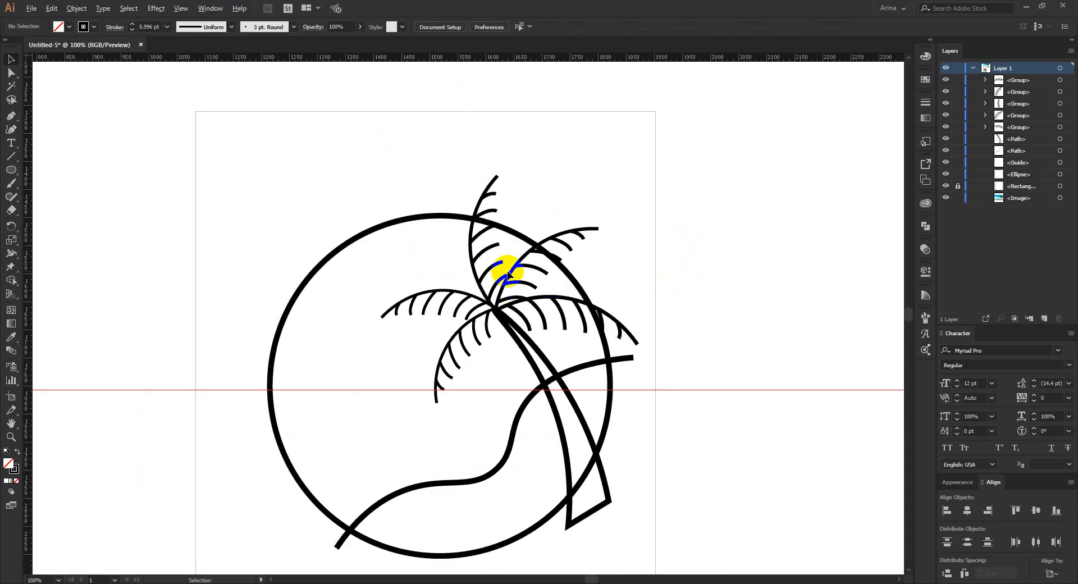
scroll(508, 273, "up", 1)
left_click(493, 264)
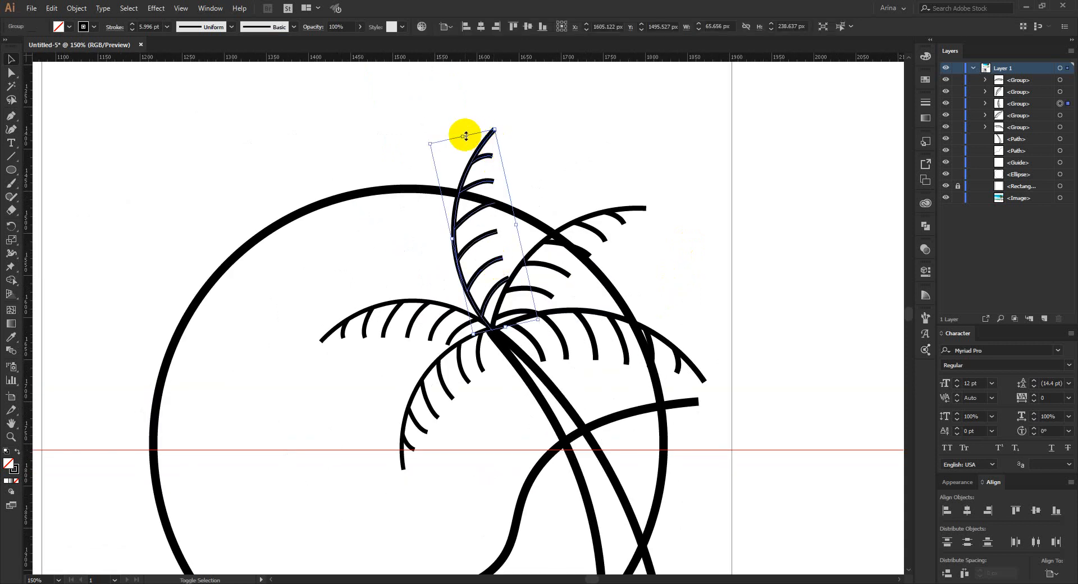
scroll(457, 132, "down", 2)
left_click_drag(466, 135, 493, 330)
scroll(497, 177, "down", 1)
scroll(493, 332, "up", 2)
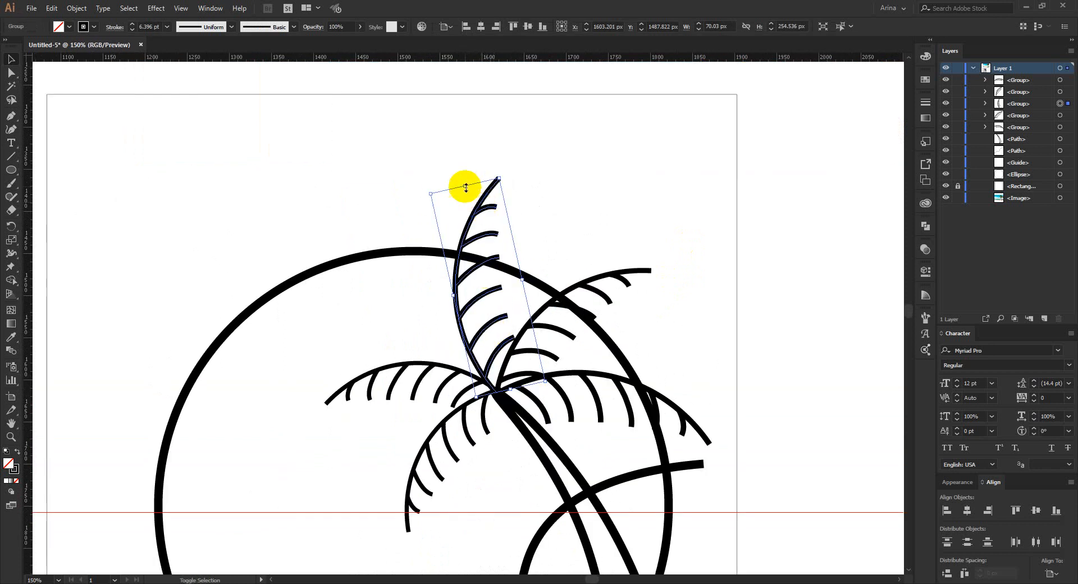
left_click_drag(464, 185, 477, 267)
scroll(494, 344, "up", 2)
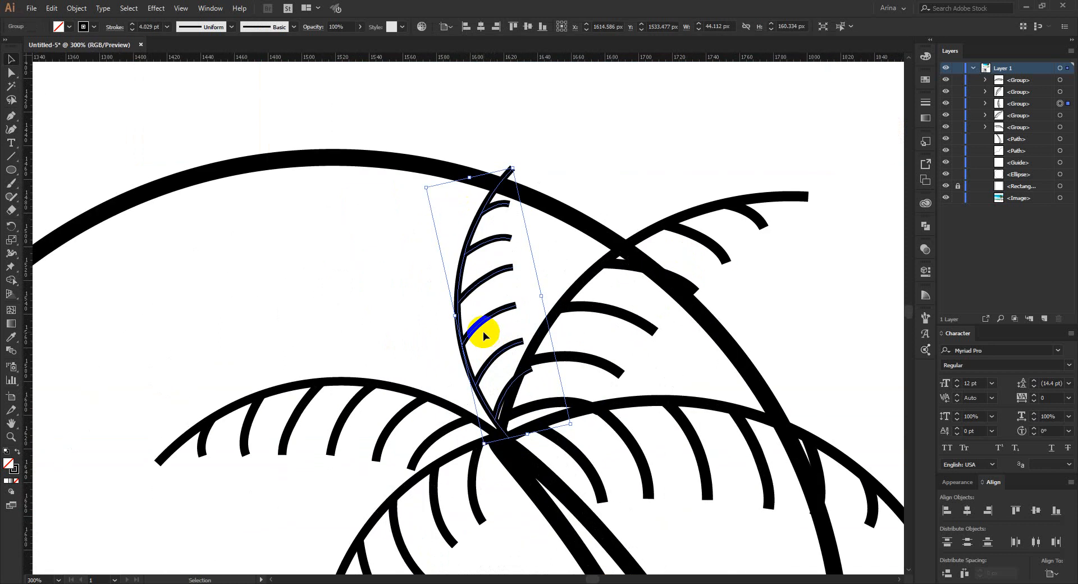
left_click_drag(474, 180, 469, 136)
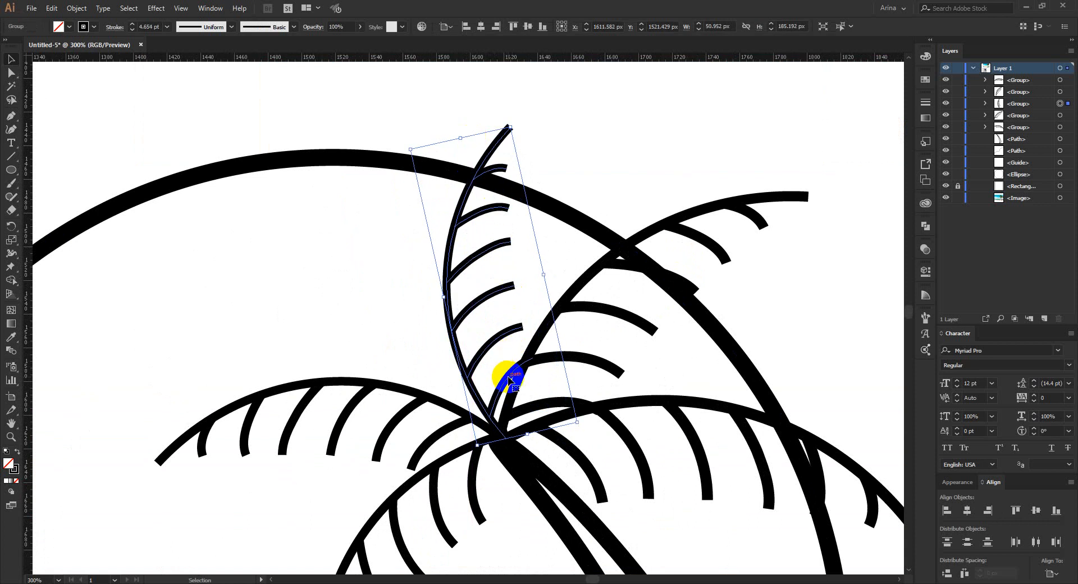
Tilt the upright leaf slightly further left and shift it so its base meets the trunk tip.
left_click_drag(507, 379, 499, 374)
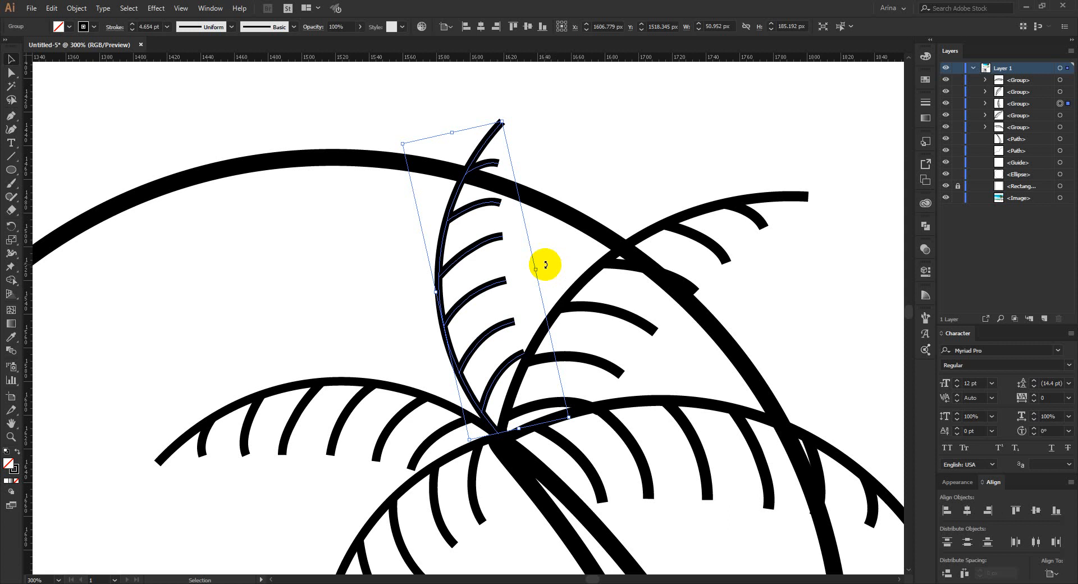
left_click_drag(543, 265, 521, 259)
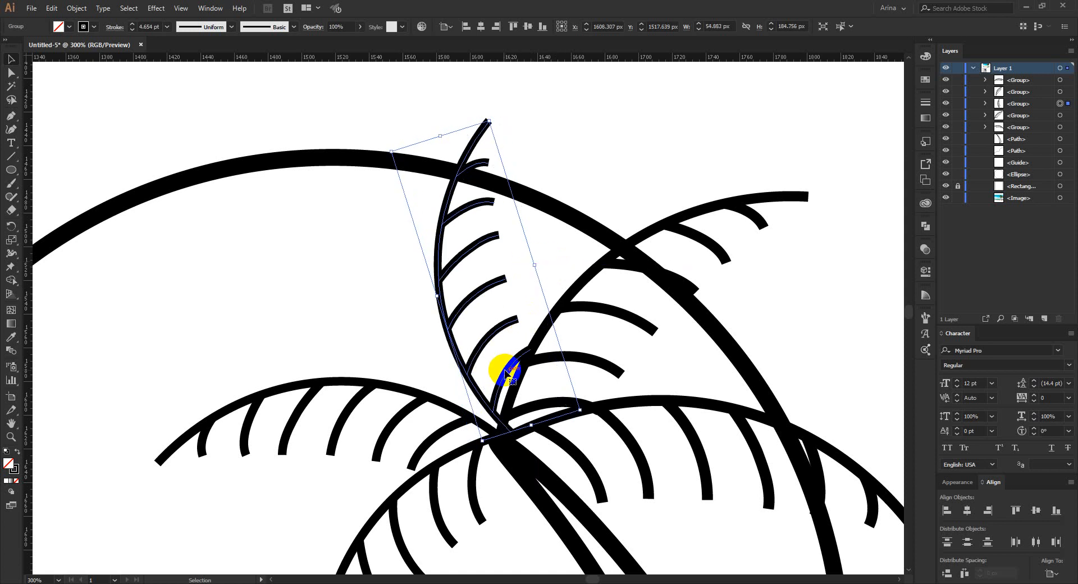
left_click_drag(506, 373, 497, 376)
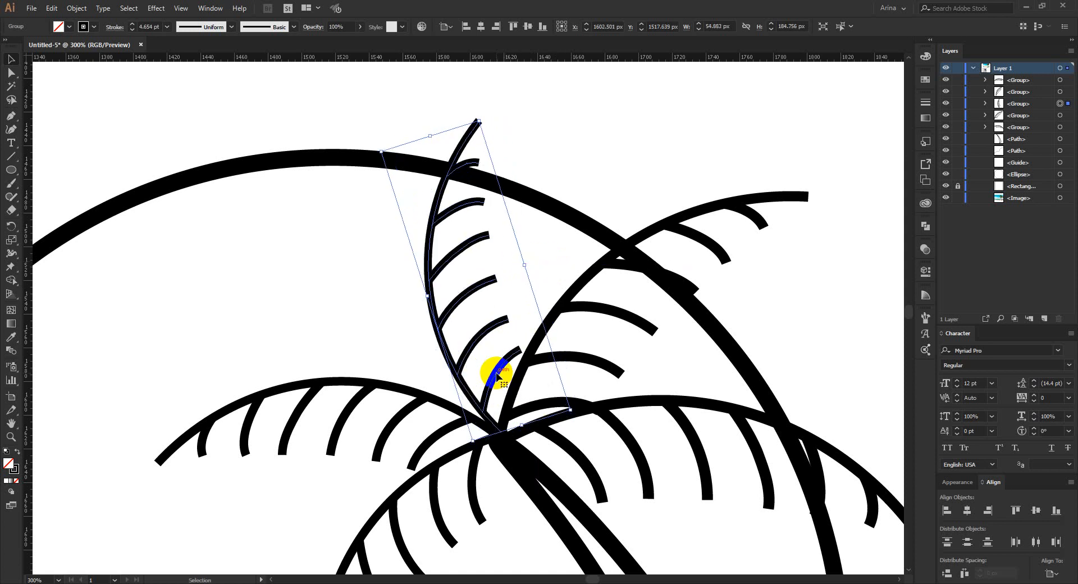
Deselect the upright leaf, rotate the upper-left leaf slightly about the trunk tip to raise its outer end, and deselect it.
left_click(518, 286)
scroll(517, 285, "down", 2)
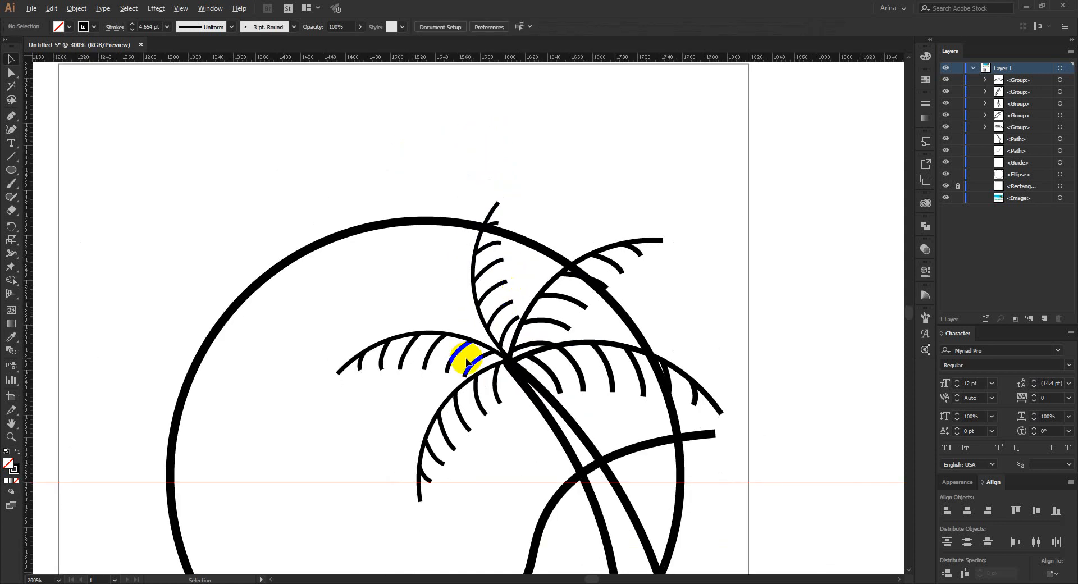
scroll(457, 351, "up", 2)
left_click(439, 357)
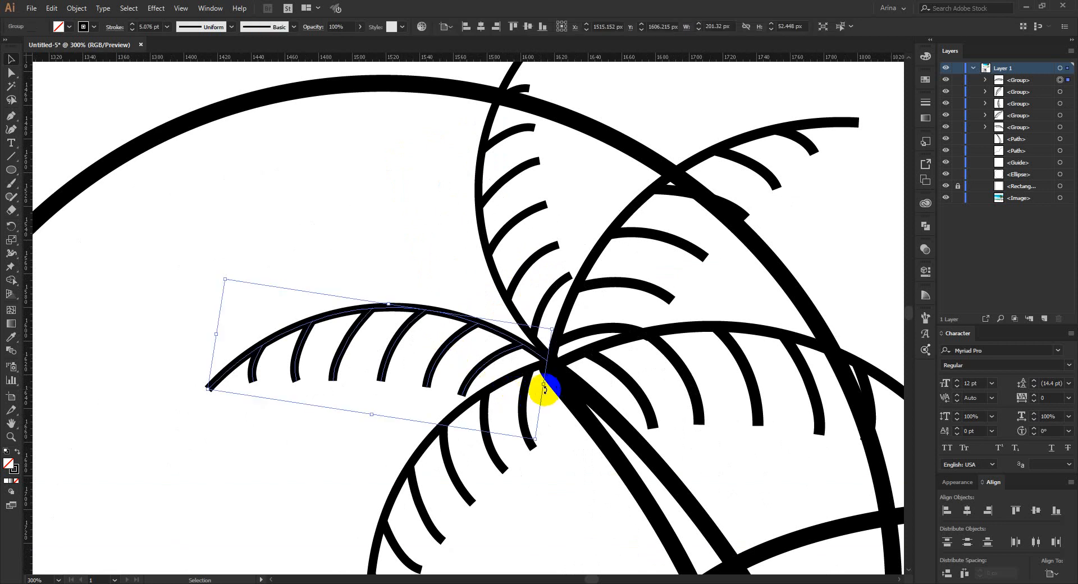
left_click_drag(547, 386, 514, 342)
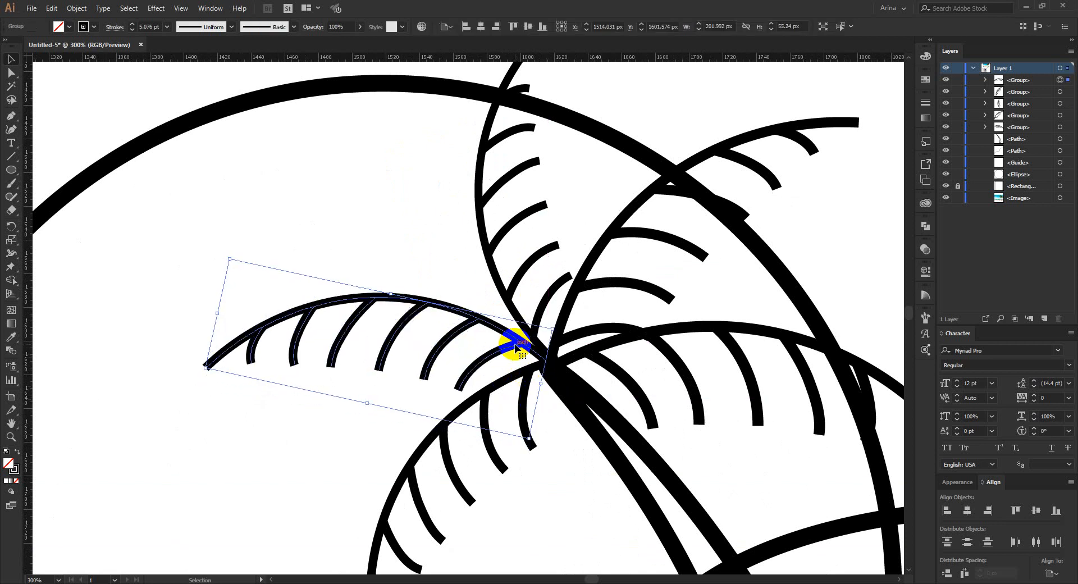
left_click(430, 227)
scroll(550, 326, "down", 1)
scroll(552, 330, "down", 1)
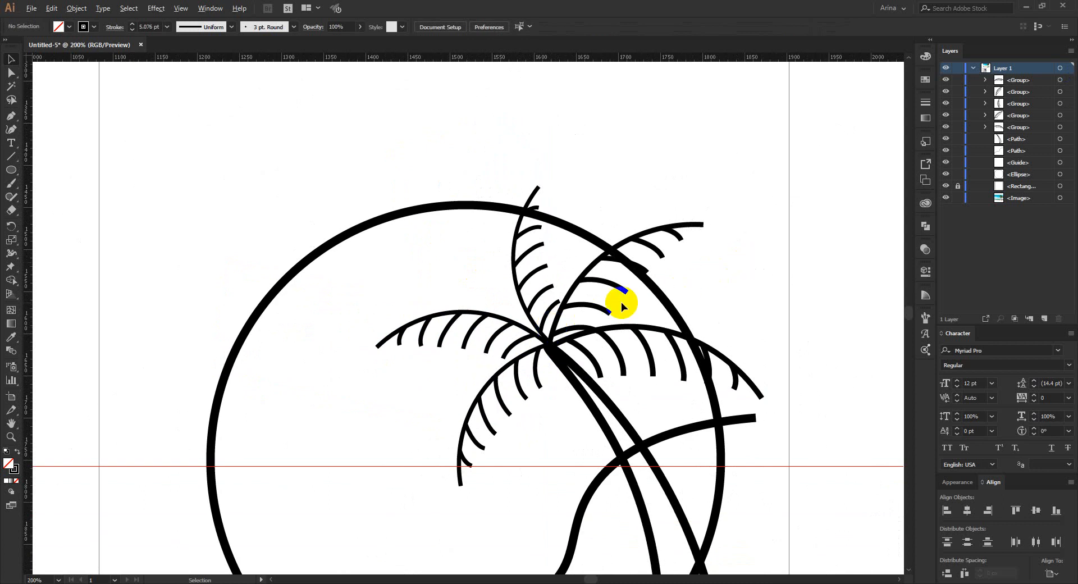
Scale down the upper-right leaf and reposition it with its base on the trunk tip, tilted outward, then deselect it.
left_click(582, 337)
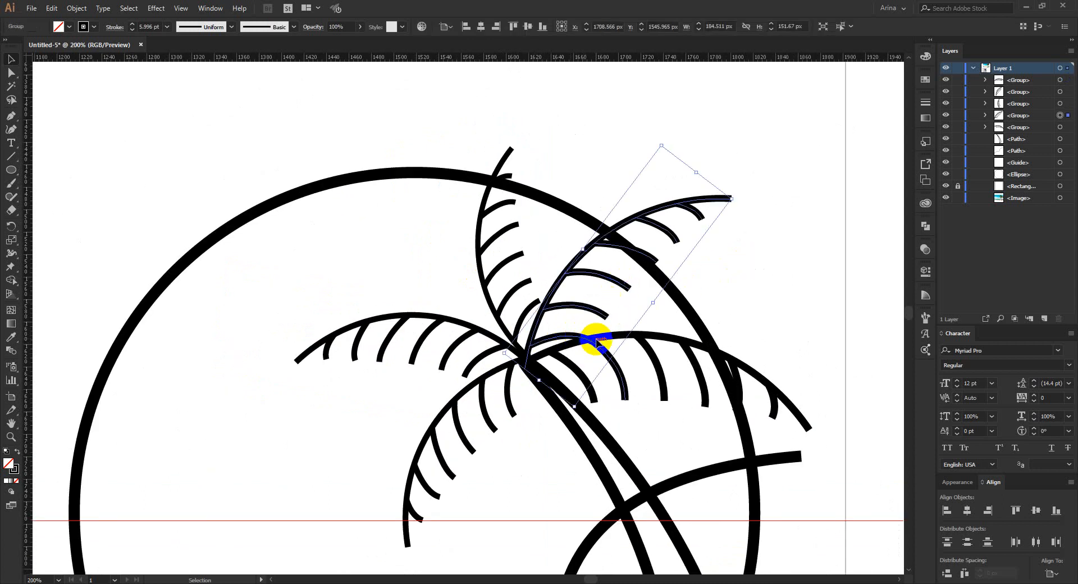
left_click_drag(696, 175, 674, 180)
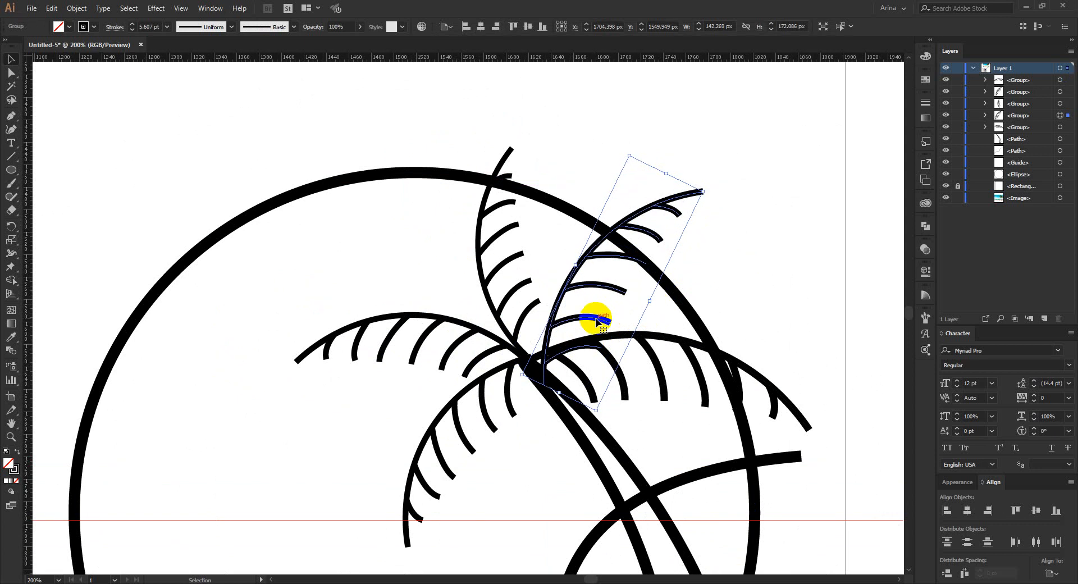
left_click_drag(596, 317, 583, 290)
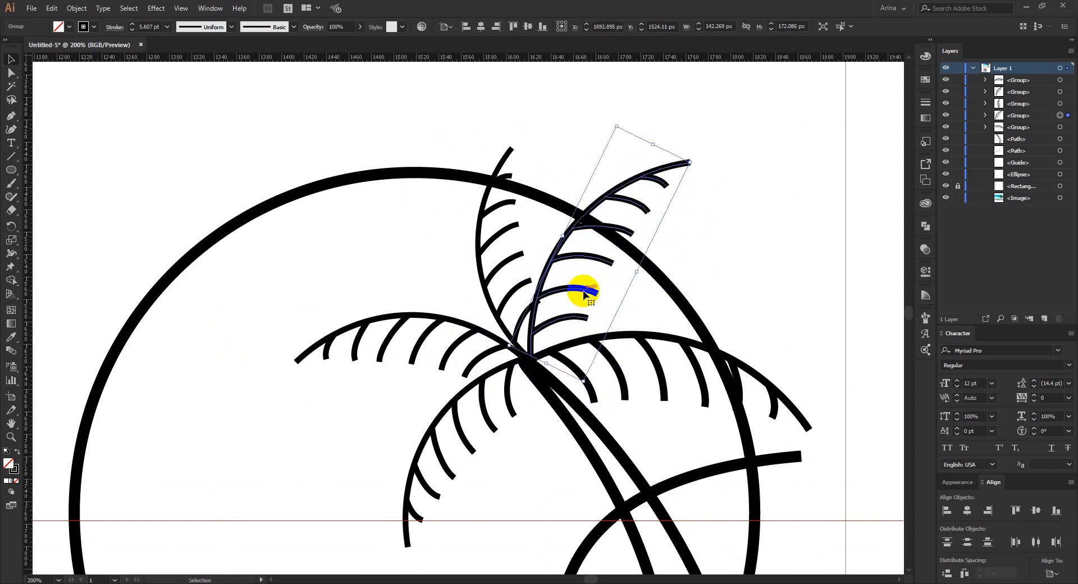
left_click_drag(641, 274, 611, 275)
left_click(746, 273)
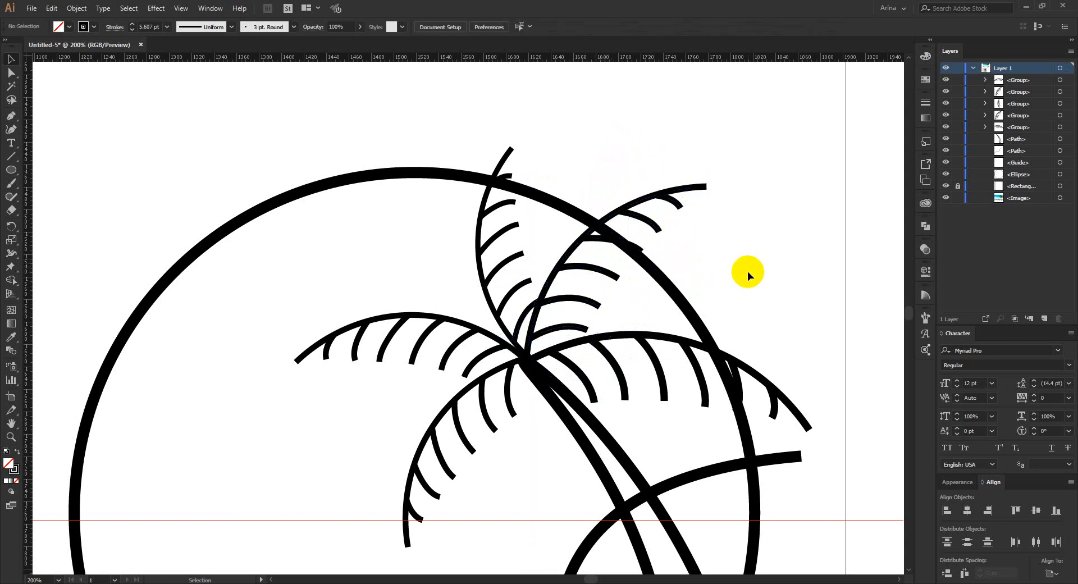
Scale the drooping right leaf down slightly with its base kept at the trunk tip, and deselect it.
left_click(768, 376)
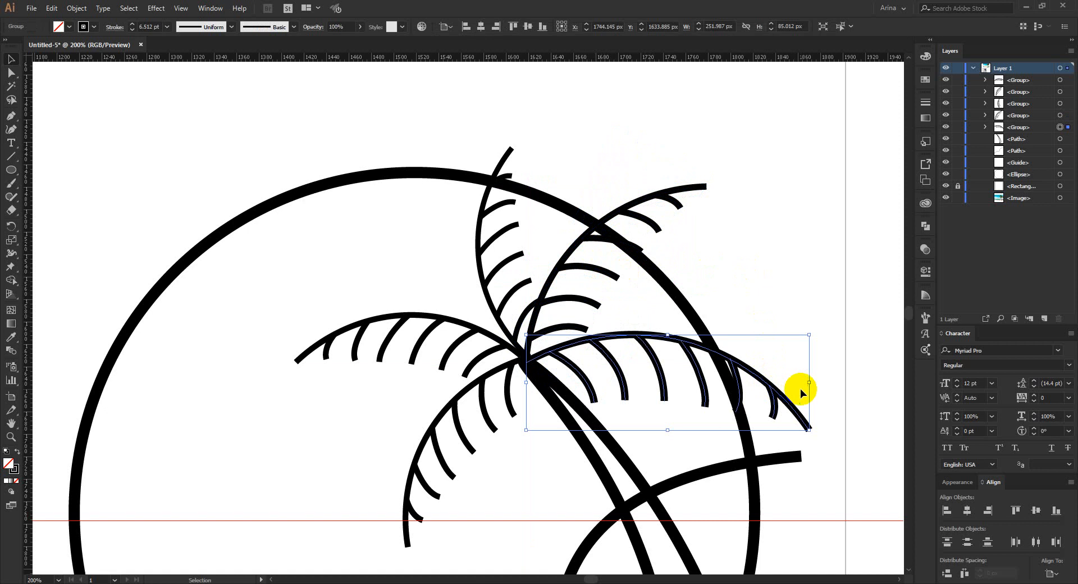
left_click_drag(808, 381, 782, 381)
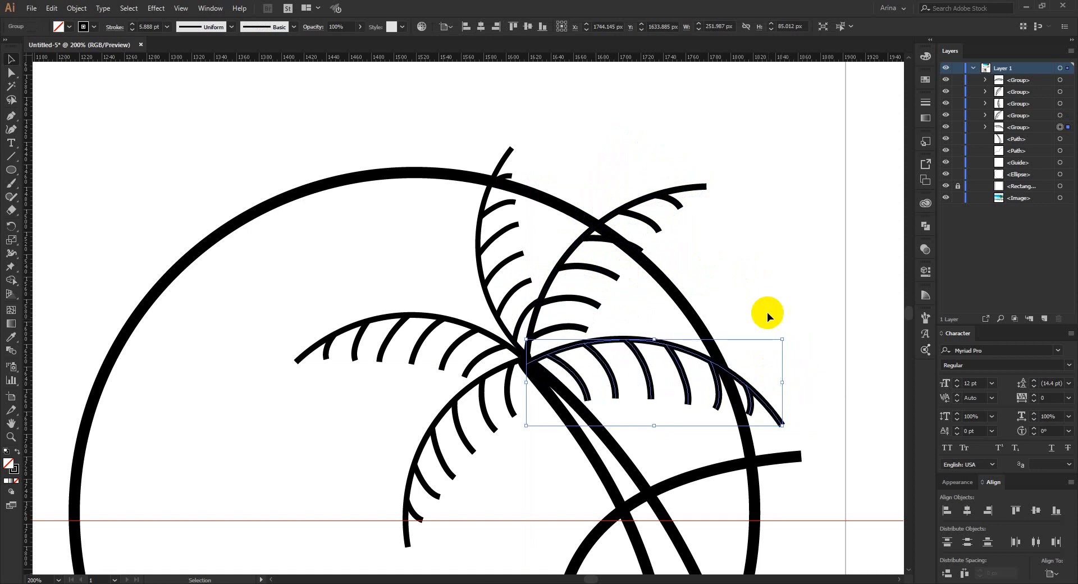
left_click(764, 303)
key("ctrl+minus")
key("ctrl+minus")
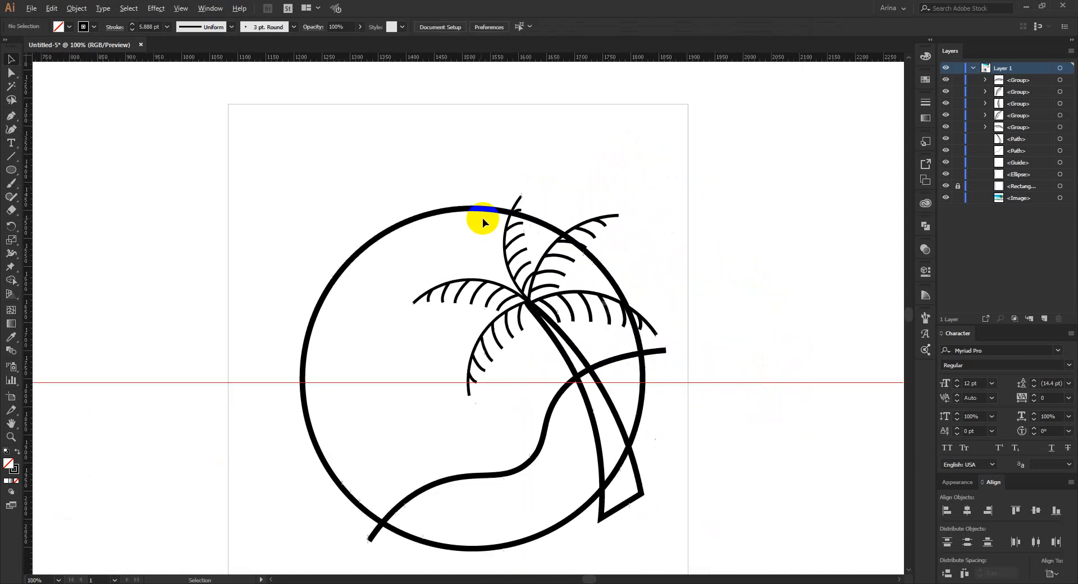
scroll(528, 346, "up", 1, "alt")
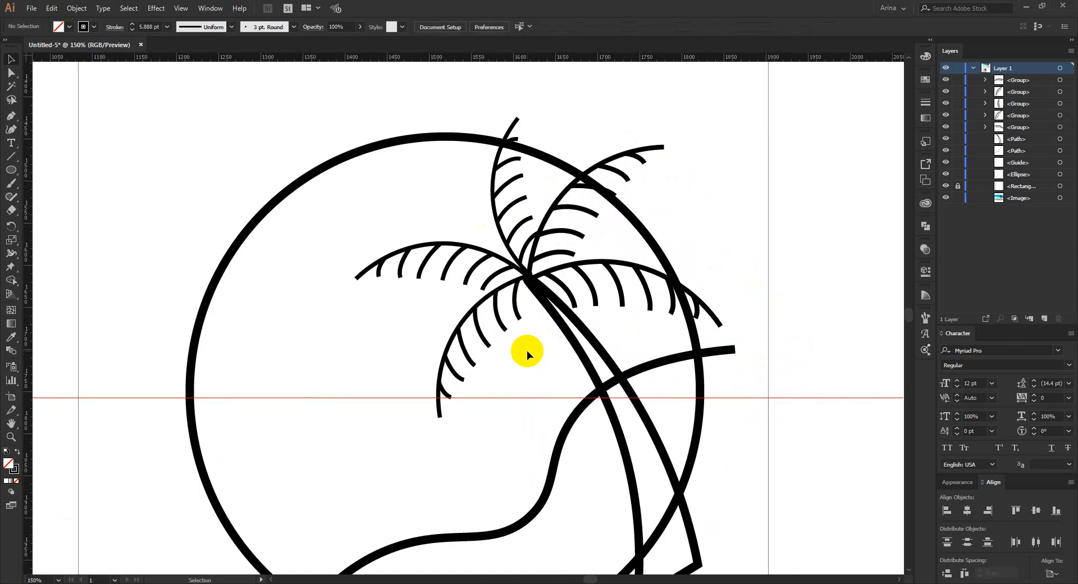
Match the palm trunk's outline to the 5.076 pt stroke of the lower-left leaf with the Eyedropper, and deselect it.
left_click(587, 335)
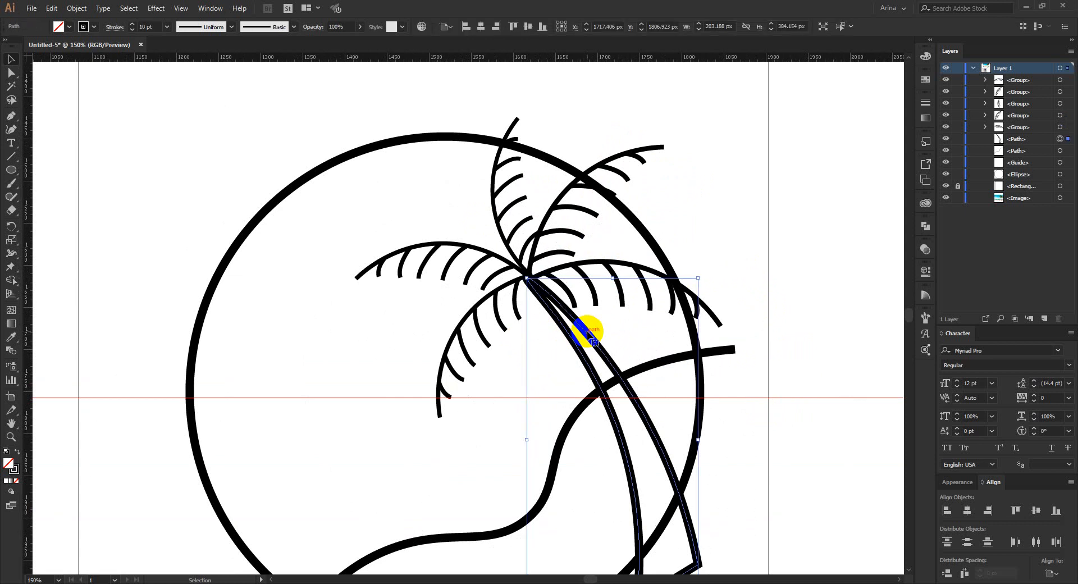
scroll(587, 326, "down", 1)
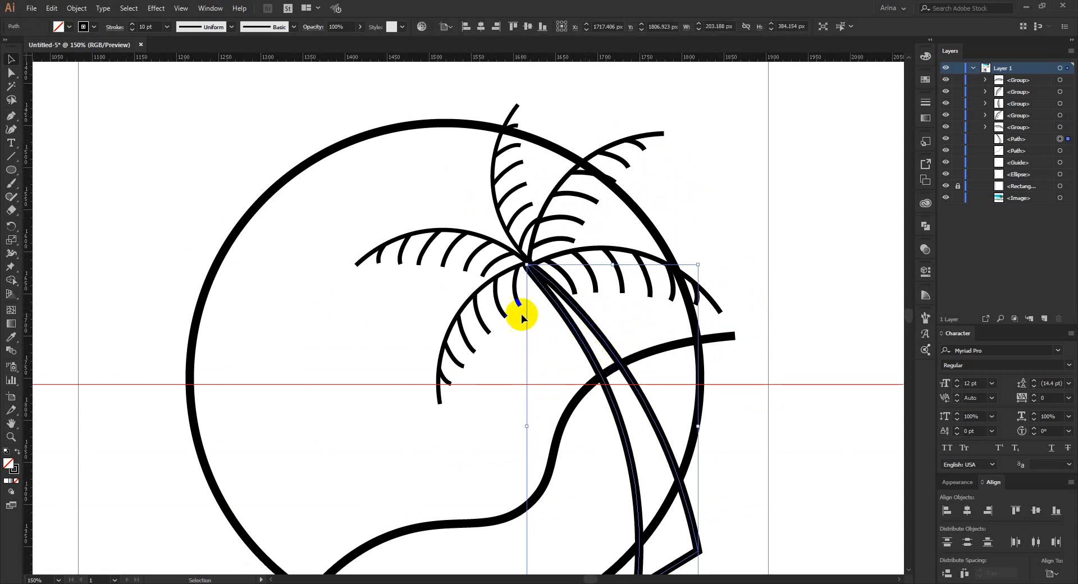
key("i")
left_click(498, 291)
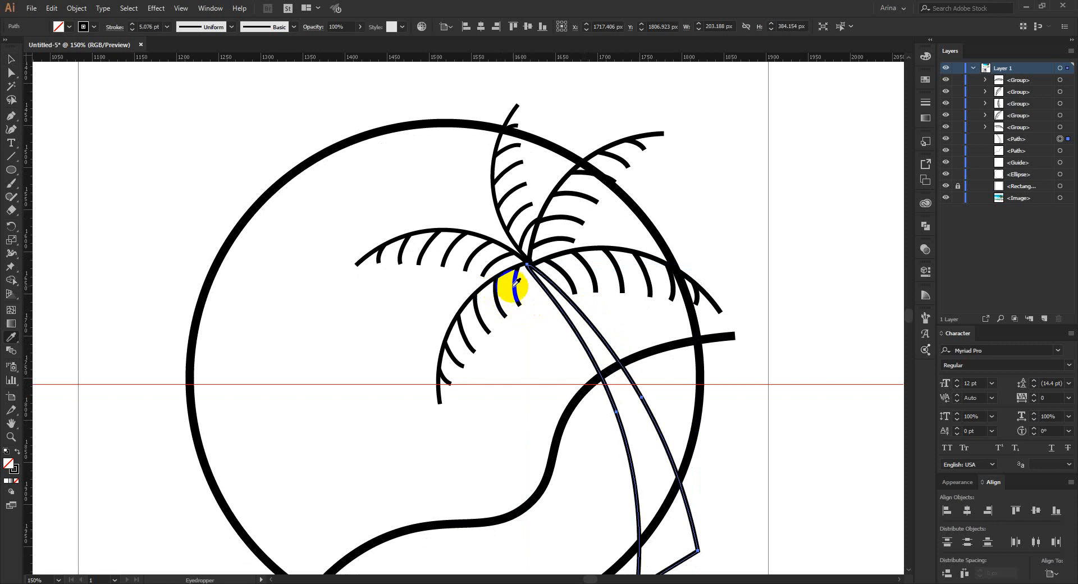
key("v")
left_click(706, 254)
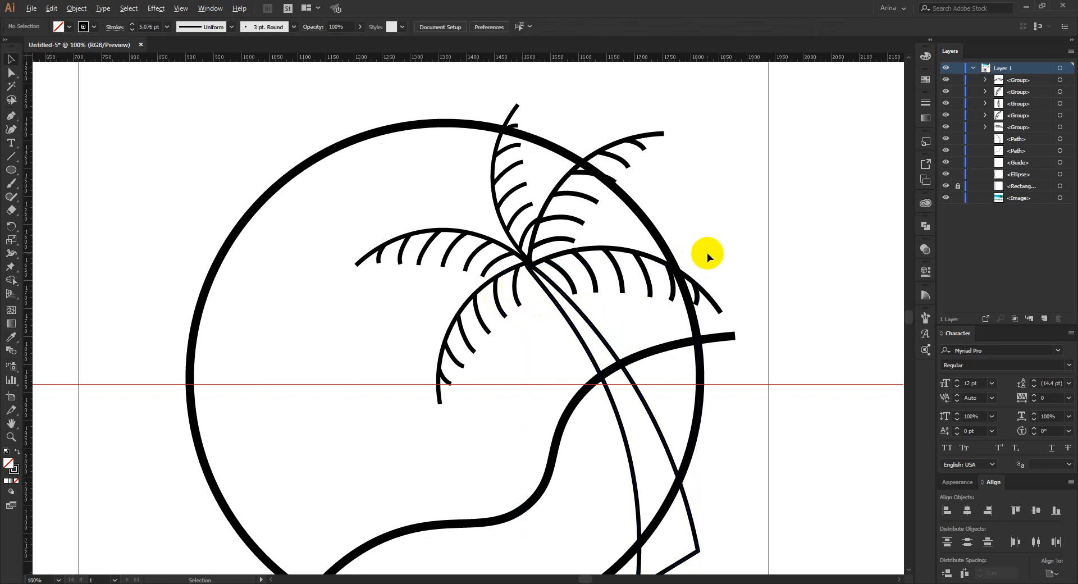
Draw an upright ellipse about 61 × 85 px in the empty area left of the palm, and convert its bottom anchor to a corner.
scroll(706, 253, "down", 2)
scroll(708, 250, "up", 2)
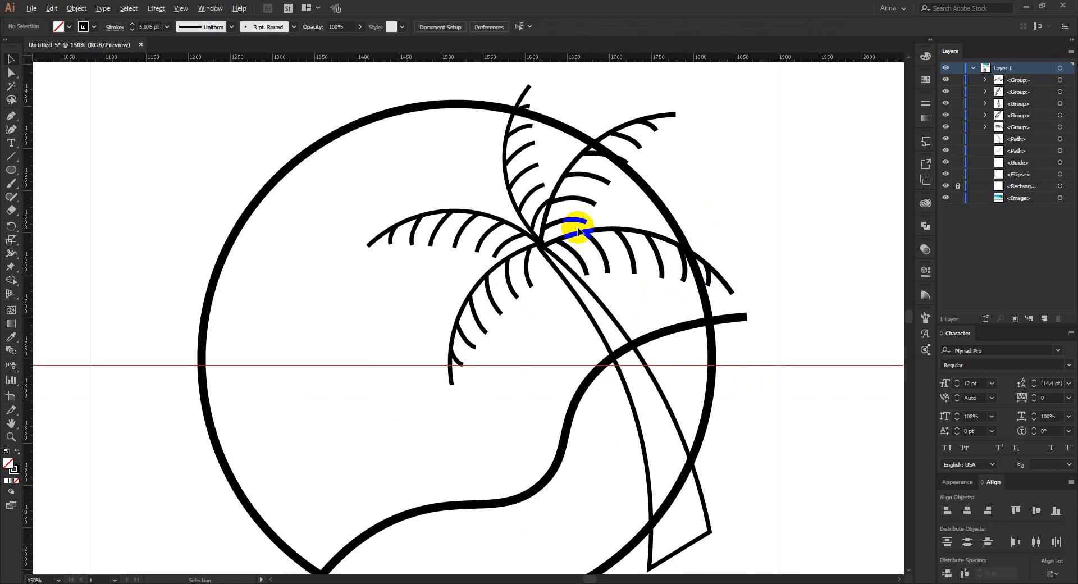
scroll(577, 227, "up", 1)
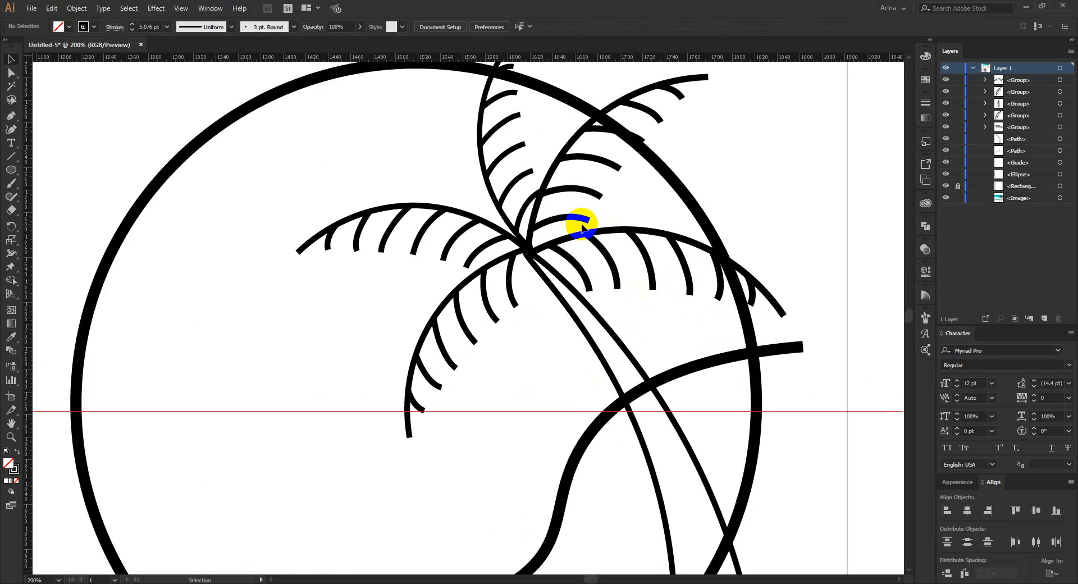
left_click(12, 170)
key("v")
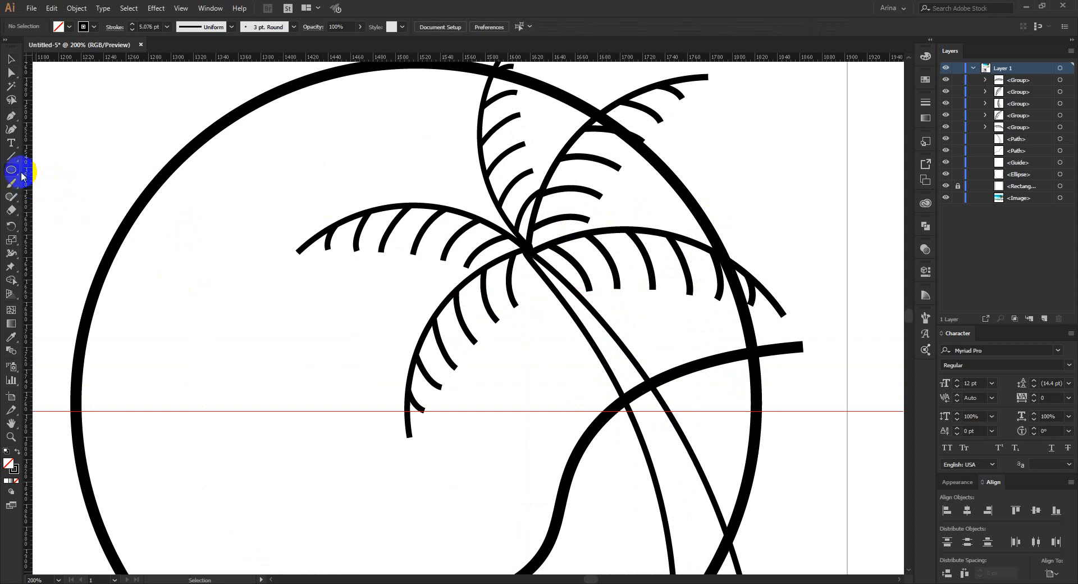
left_click(12, 170)
left_click_drag(173, 265, 150, 331)
key("a")
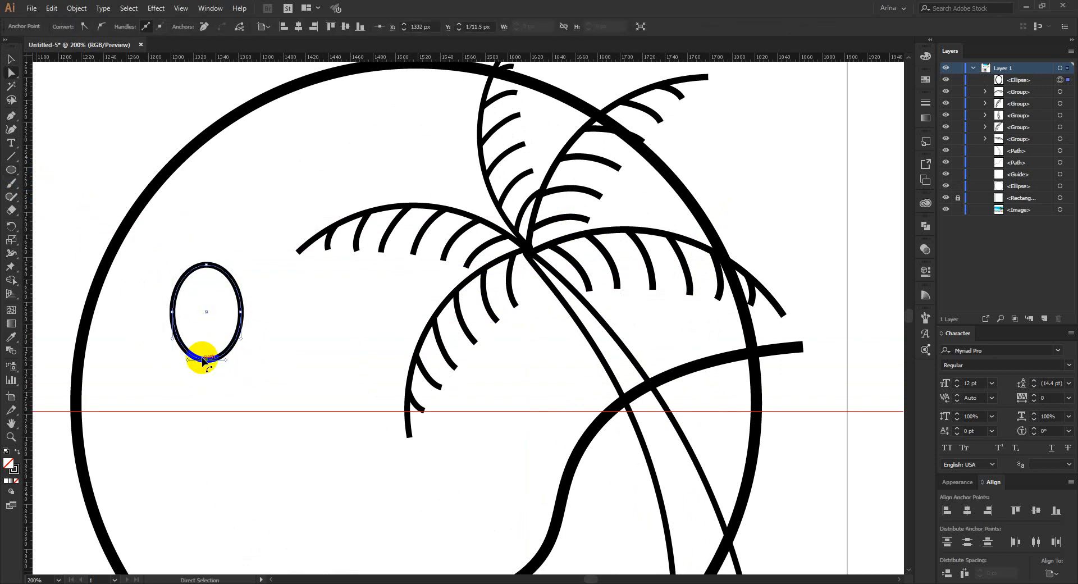
left_click(86, 28)
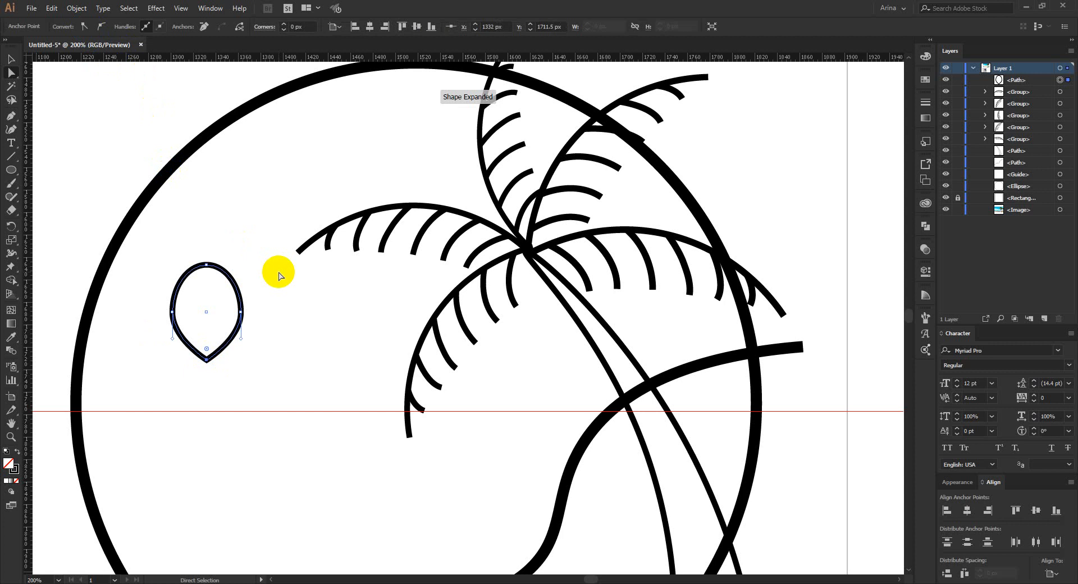
Scale the pointed ellipse down proportionally to about 42 × 58 px.
key("v")
left_click_drag(173, 240, 260, 368)
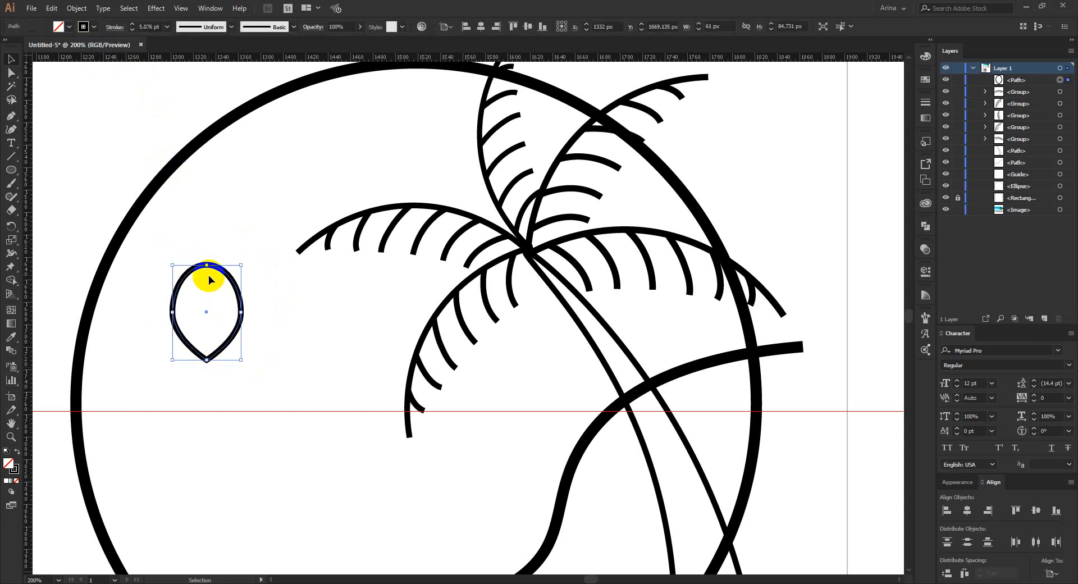
left_click_drag(207, 265, 207, 294)
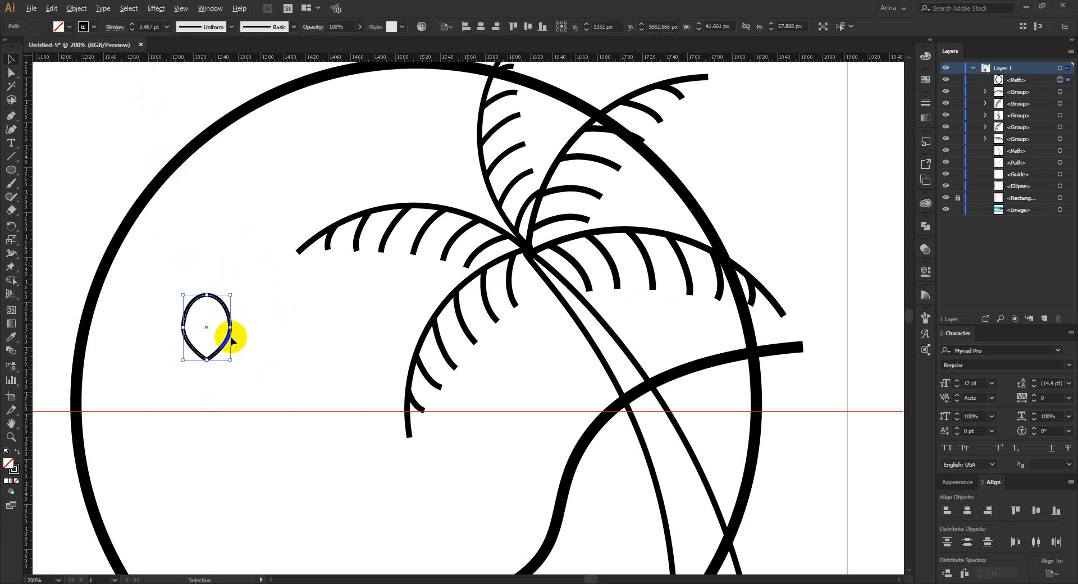
Add tilted copies of the pointed shape on both sides of it, and reflect the left copy across the vertical axis.
left_click_drag(229, 340, 200, 323)
right_click(199, 324)
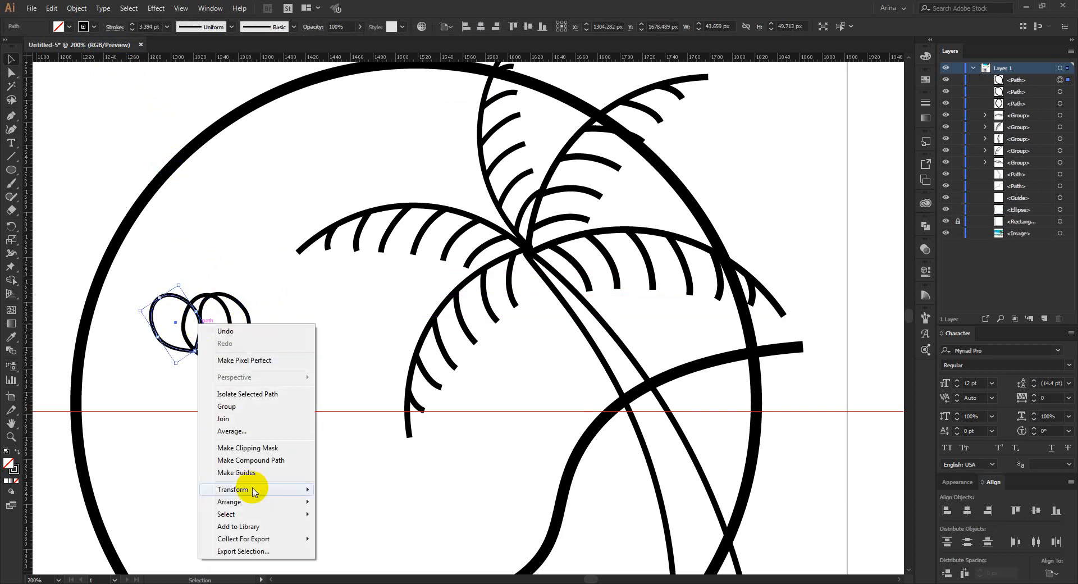
mouse_move(252, 492)
left_click(407, 533)
left_click(666, 301)
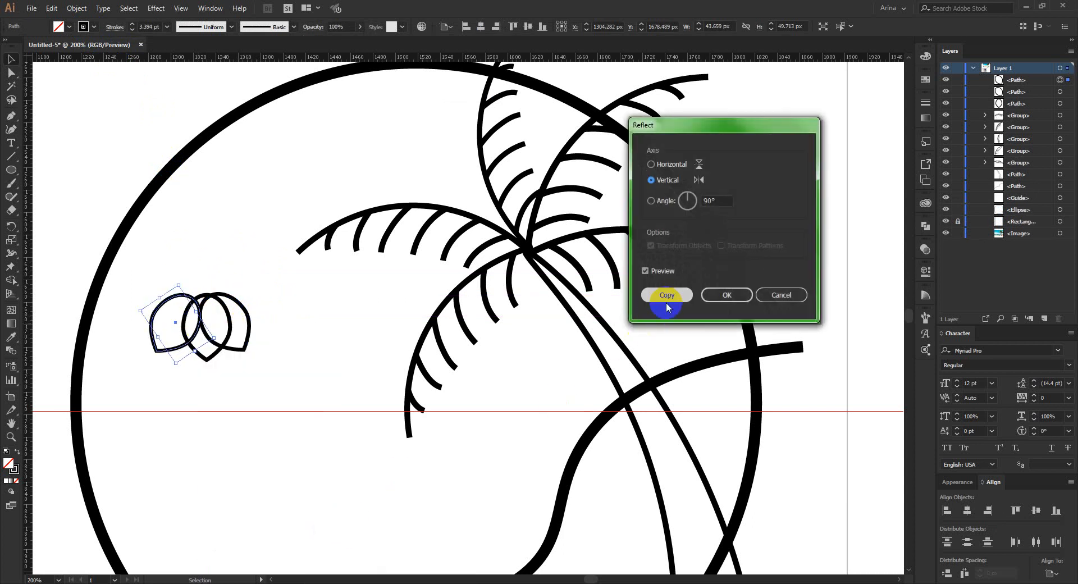
left_click(717, 297)
Align the top edges of the three pointed shapes, and move the two side shapes inward to overlap the central one evenly.
scroll(123, 309, "up", 2)
left_click_drag(189, 251, 312, 335)
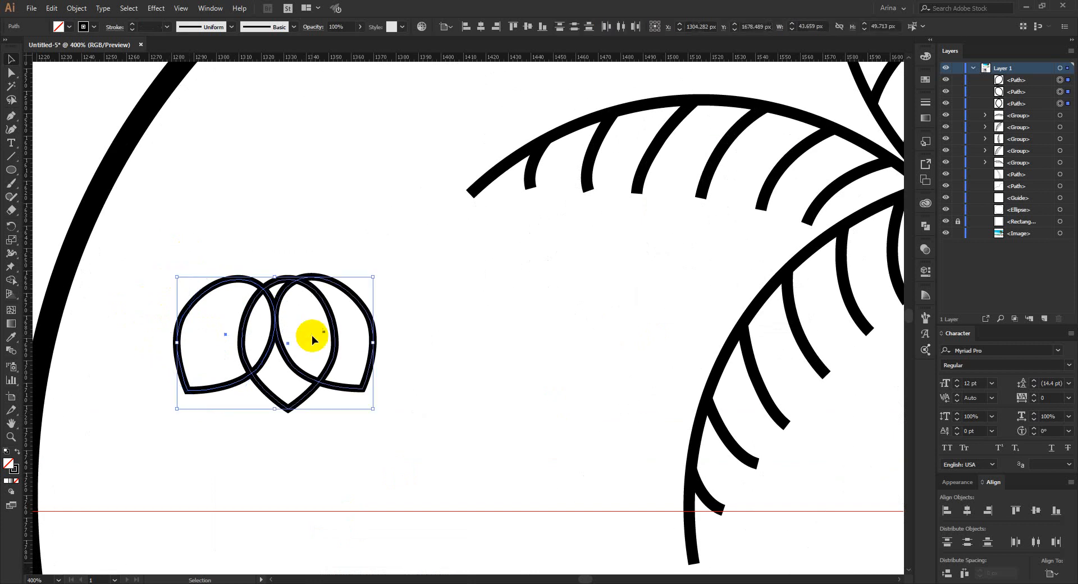
left_click(447, 27)
left_click(452, 32)
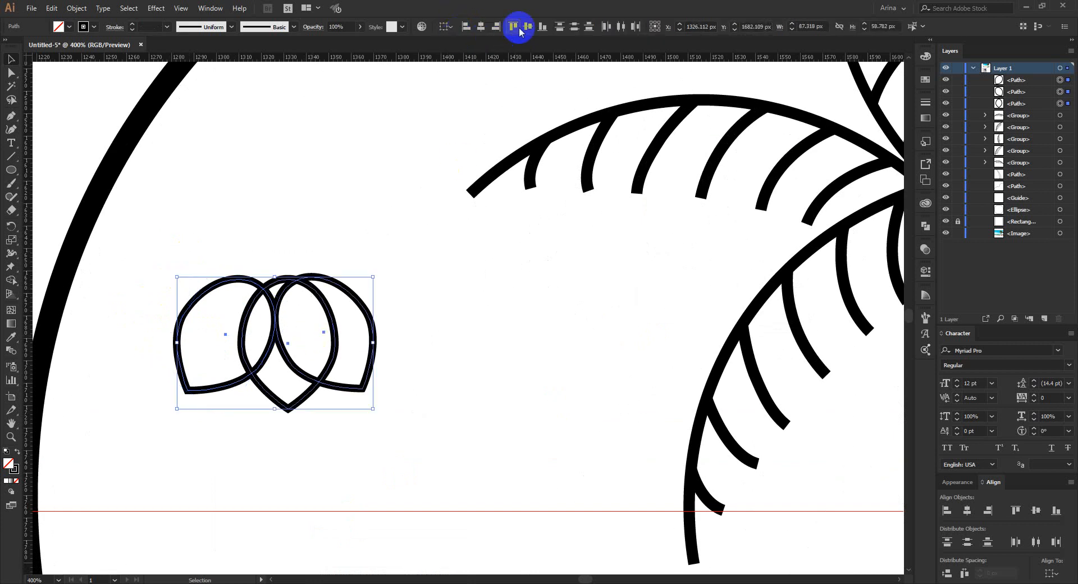
left_click(508, 27)
left_click(266, 261)
left_click_drag(248, 278, 288, 279)
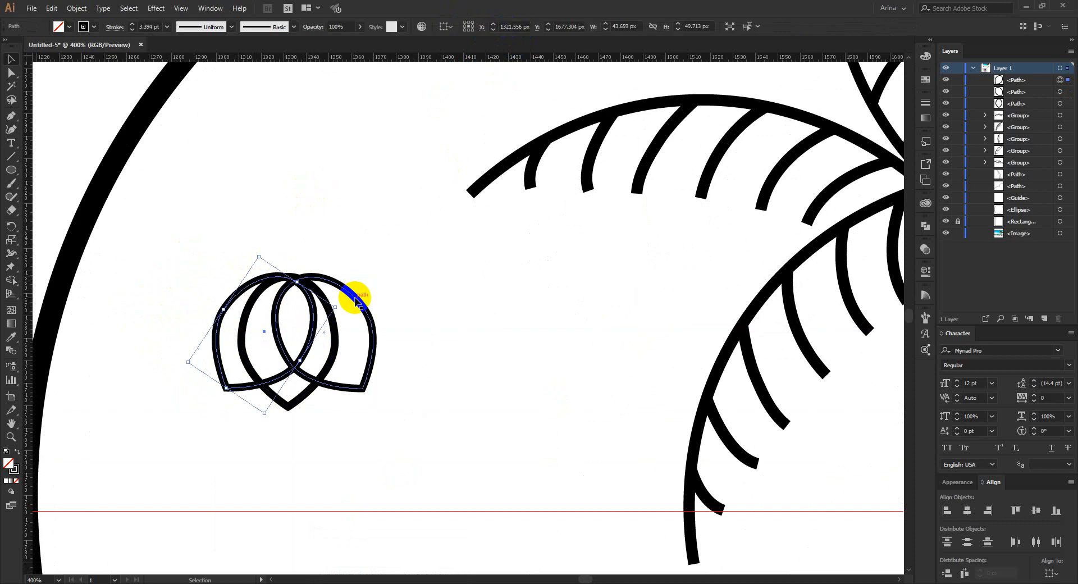
left_click_drag(355, 299, 345, 298)
left_click_drag(216, 336, 203, 332)
Use Shape Builder to remove the side shapes' line segments lying inside the central shape.
left_click_drag(406, 394, 209, 308)
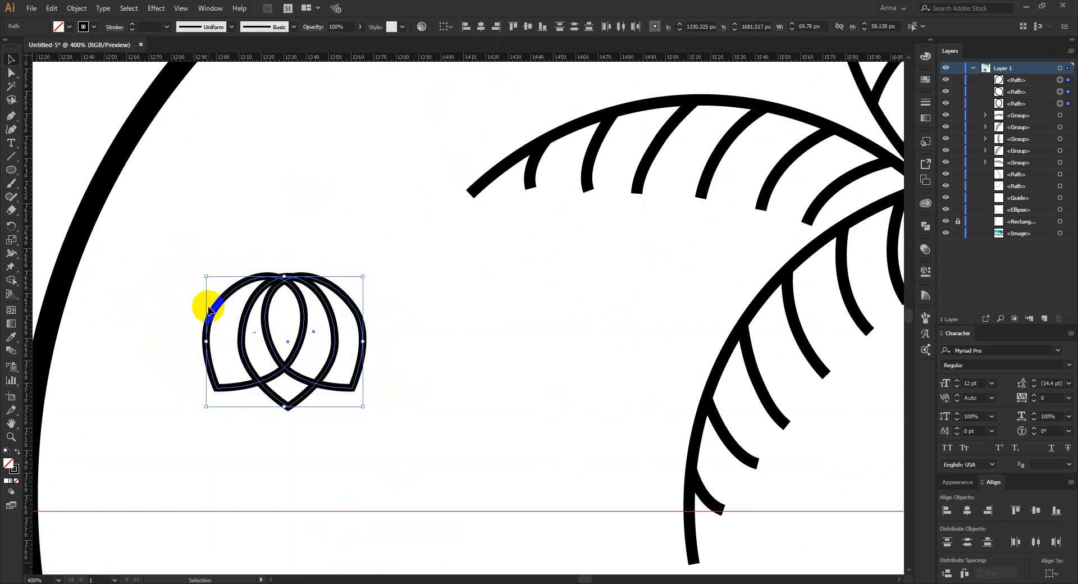
key("shift+m")
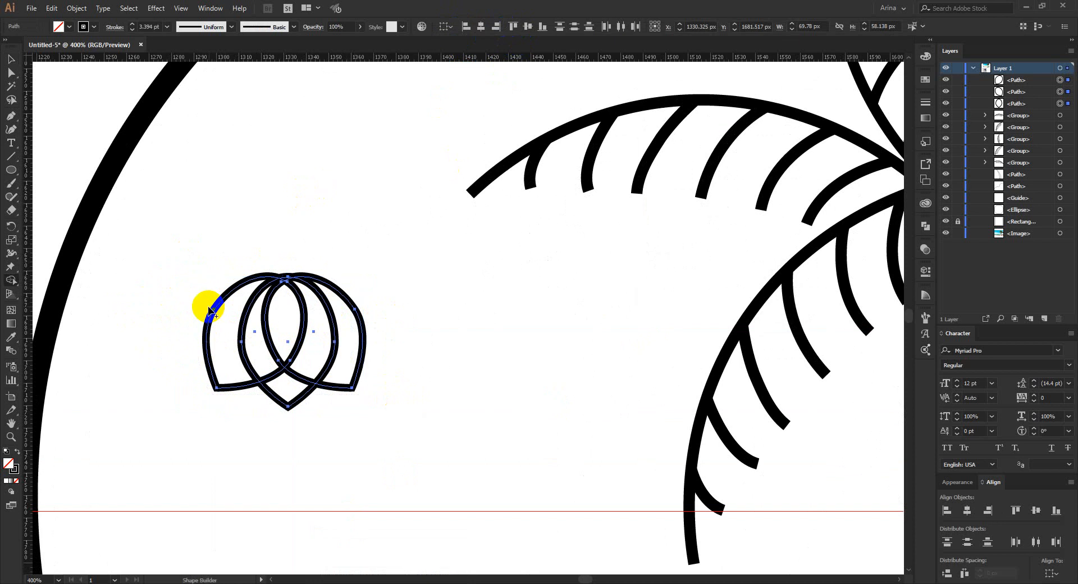
left_click(266, 326, "alt")
left_click(302, 325, "alt")
left_click(292, 362, "alt")
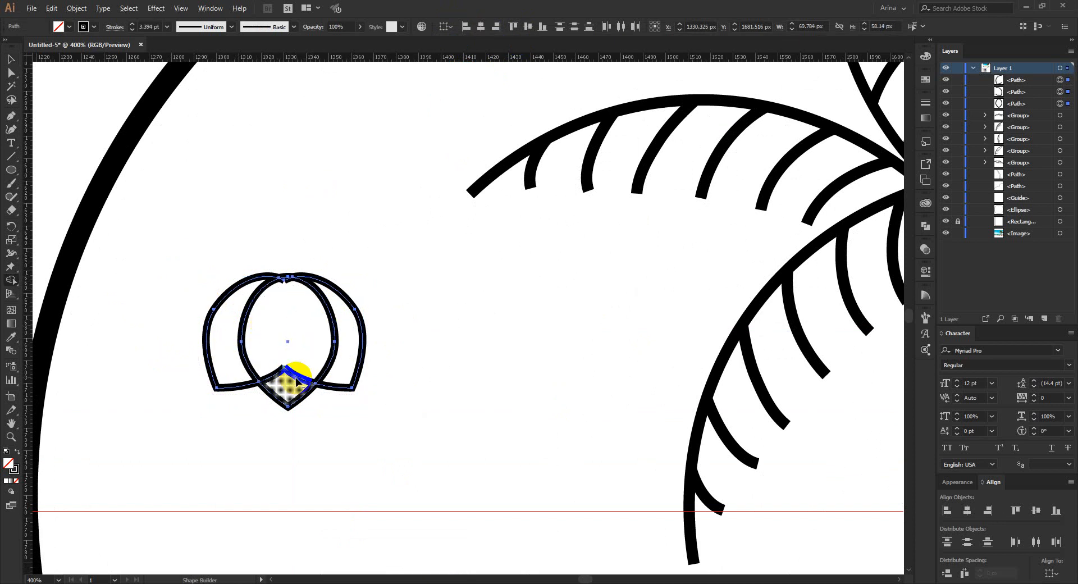
left_click(297, 373, "alt")
left_click(277, 374, "alt")
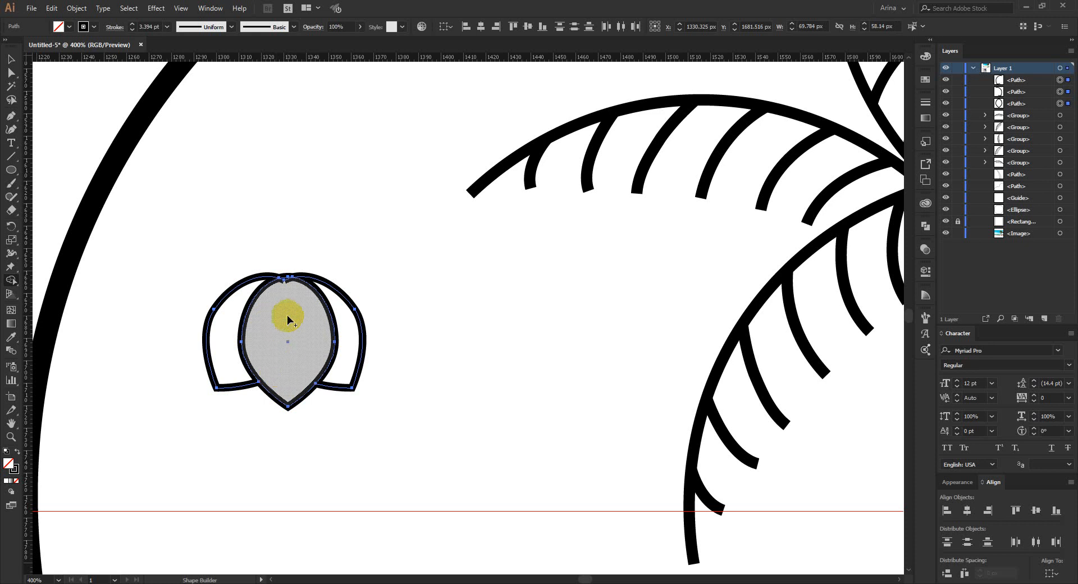
Select all three pointed shapes and group them.
key("v")
left_click(398, 334)
left_click_drag(192, 234, 344, 361)
right_click(332, 337)
left_click(356, 406)
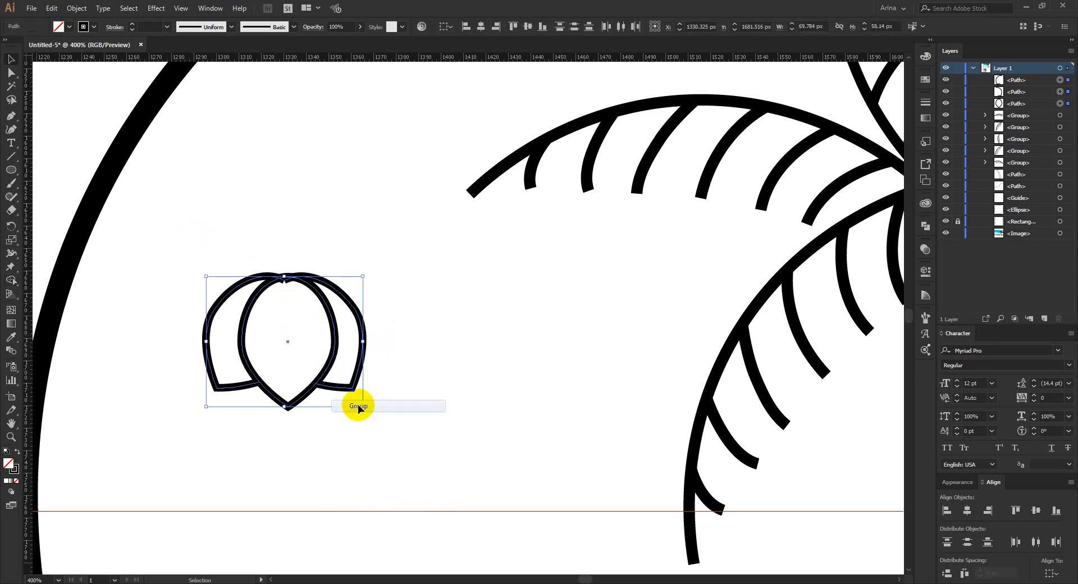
Move the grouped cluster onto the palm's trunk tip, scaled down and rotated to about 44 × 41 px.
key("ctrl+minus")
key("ctrl+minus")
key("ctrl+minus")
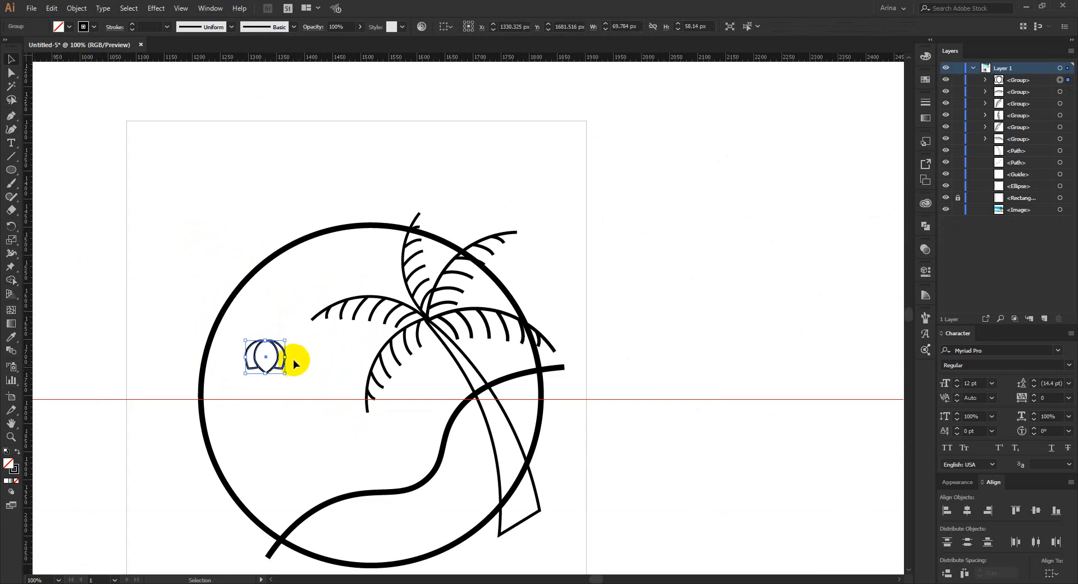
left_click_drag(292, 360, 427, 362)
key("ctrl+plus")
key("ctrl+plus")
scroll(429, 322, "up", 2)
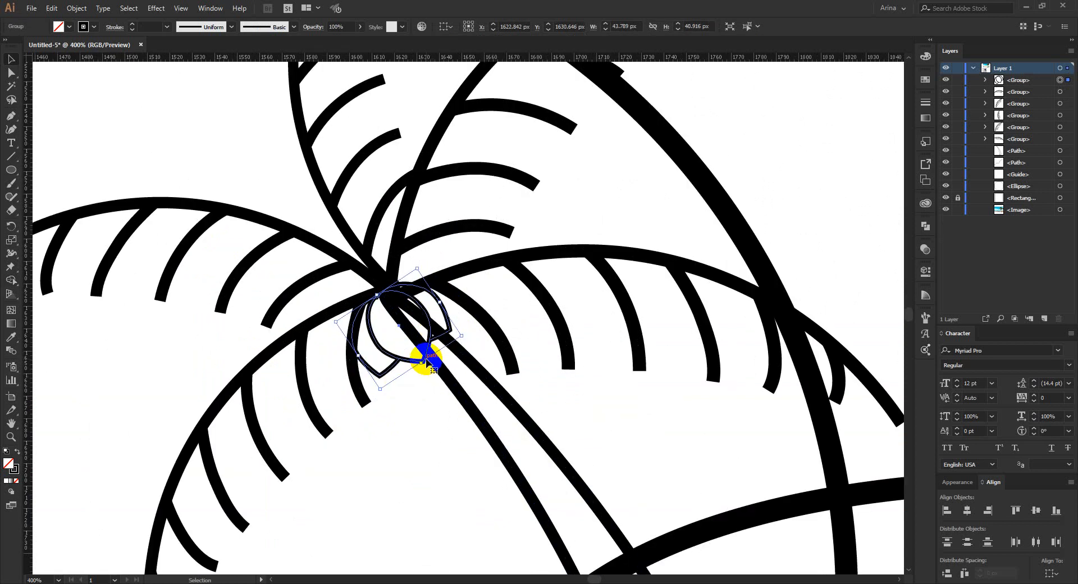
Nudge the coconut cluster right, and use Shape Builder to remove the trunk and leaf line segments inside it.
key("Right")
left_click(433, 429)
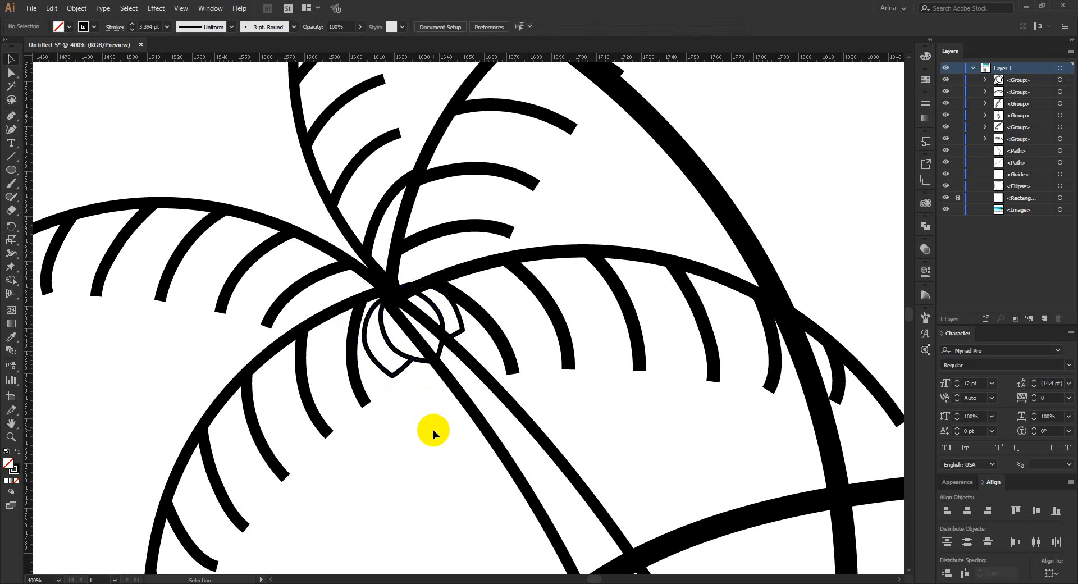
left_click_drag(432, 430, 357, 194)
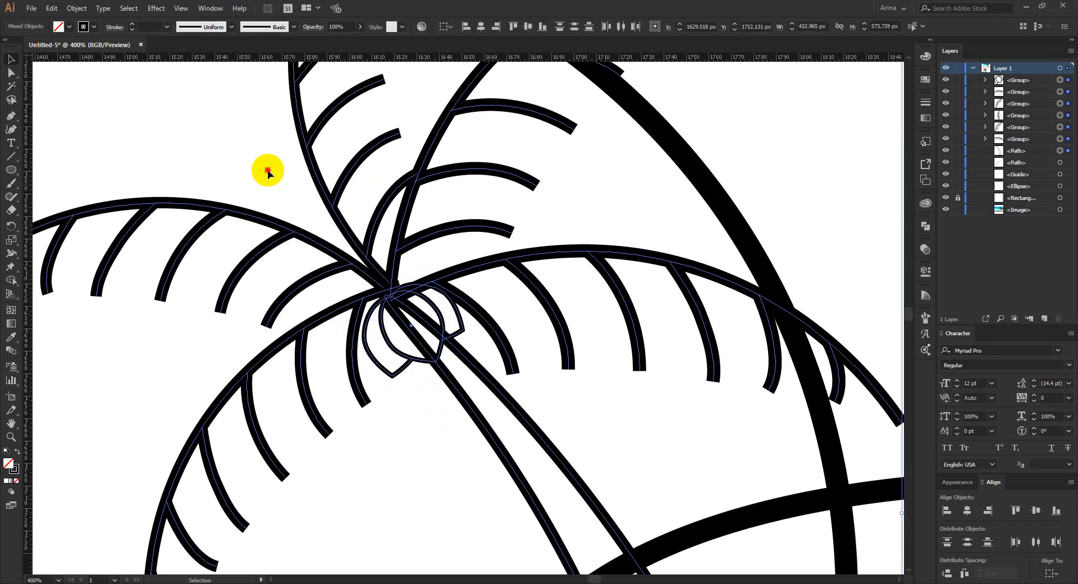
key("shift+m")
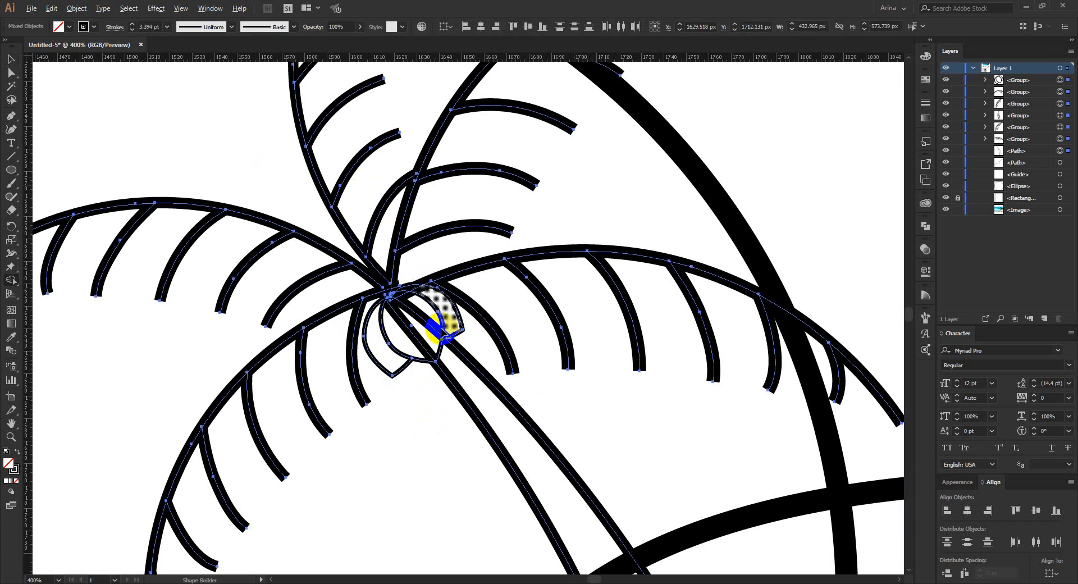
scroll(426, 323, "up", 2)
mouse_move(422, 318)
left_mouse_down()
mouse_move(425, 299)
mouse_move(380, 275)
left_mouse_up()
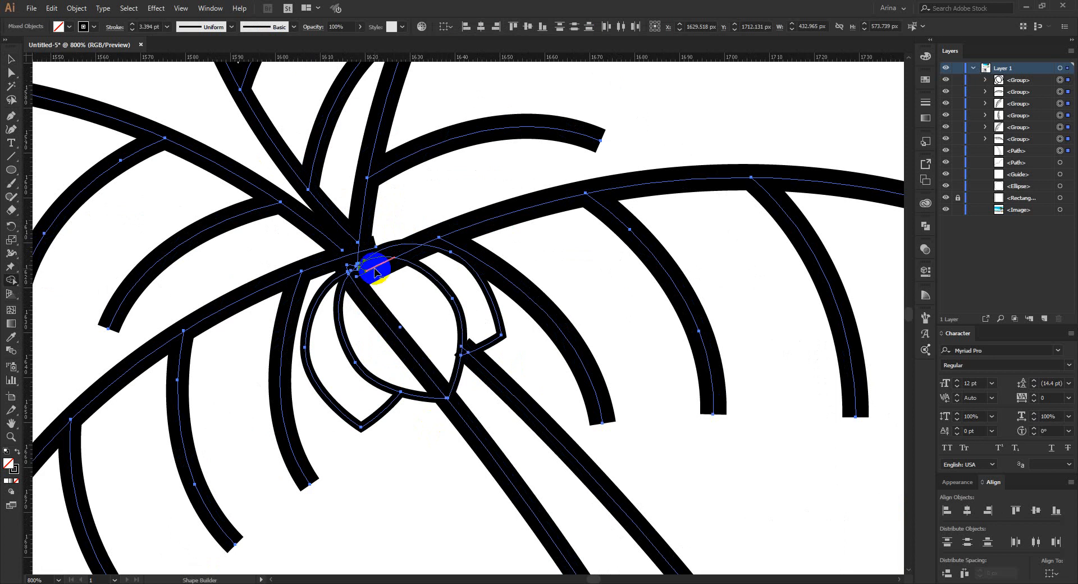
left_click(372, 266, "alt")
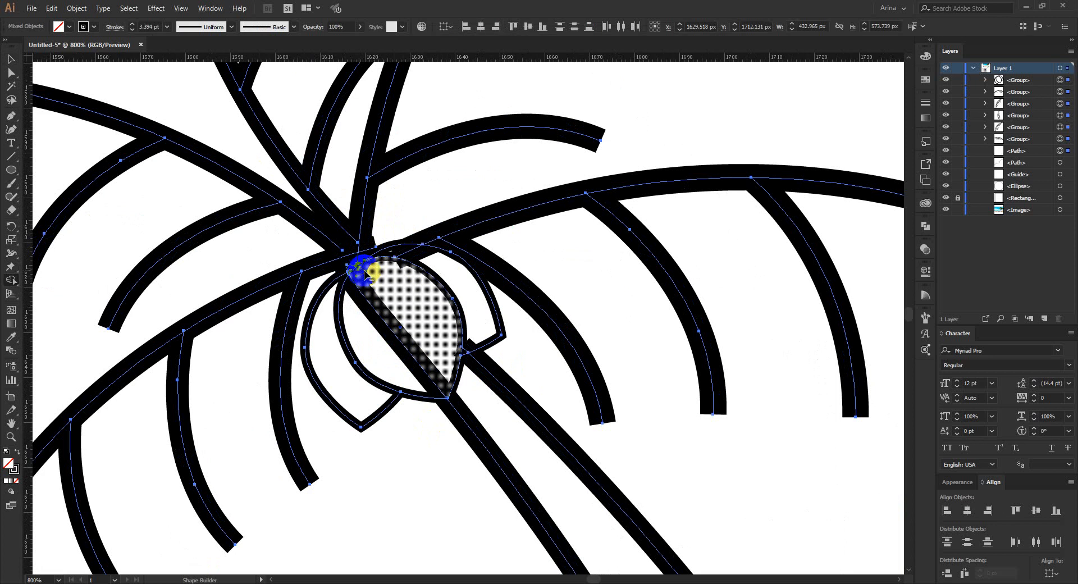
left_click(370, 308, "alt")
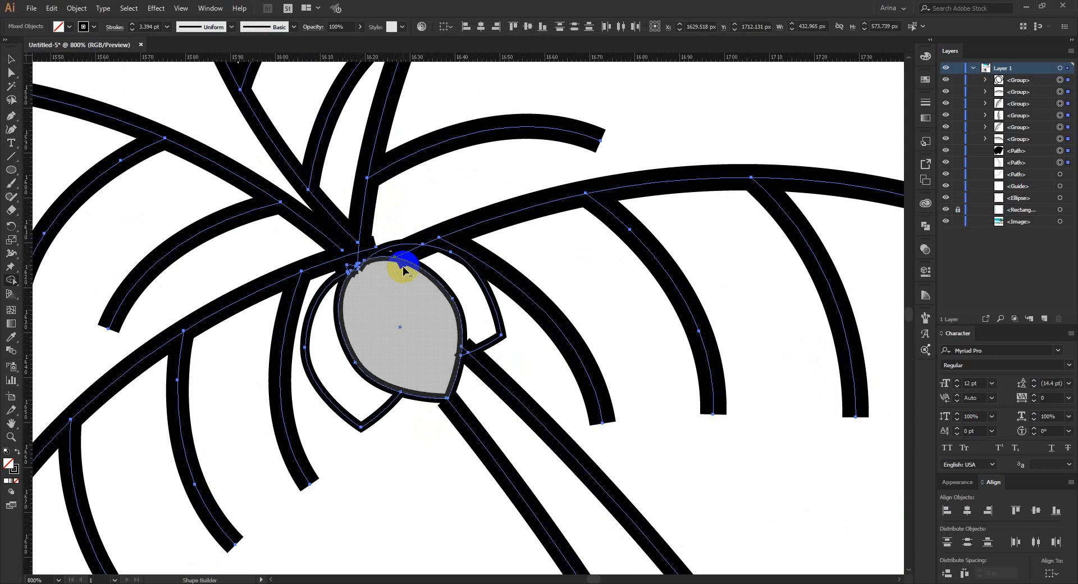
mouse_move(422, 244)
left_mouse_down()
mouse_move(396, 258)
mouse_move(392, 278)
left_mouse_up()
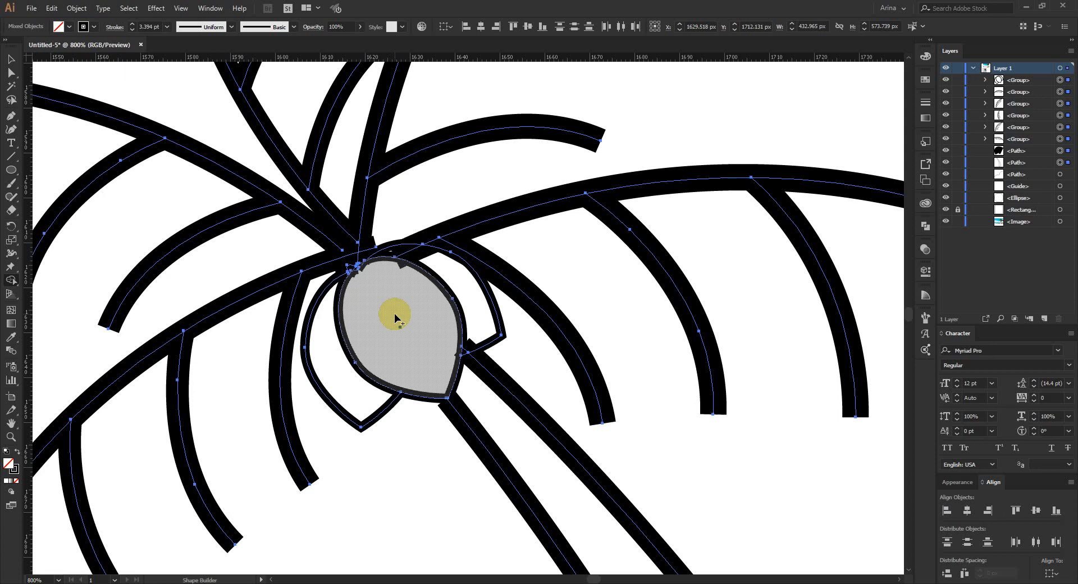
key("v")
left_click(394, 313)
Draw a straight horizontal line about 700 px long along the guide, extending past both sides of the large circle.
scroll(419, 312, "down", 4)
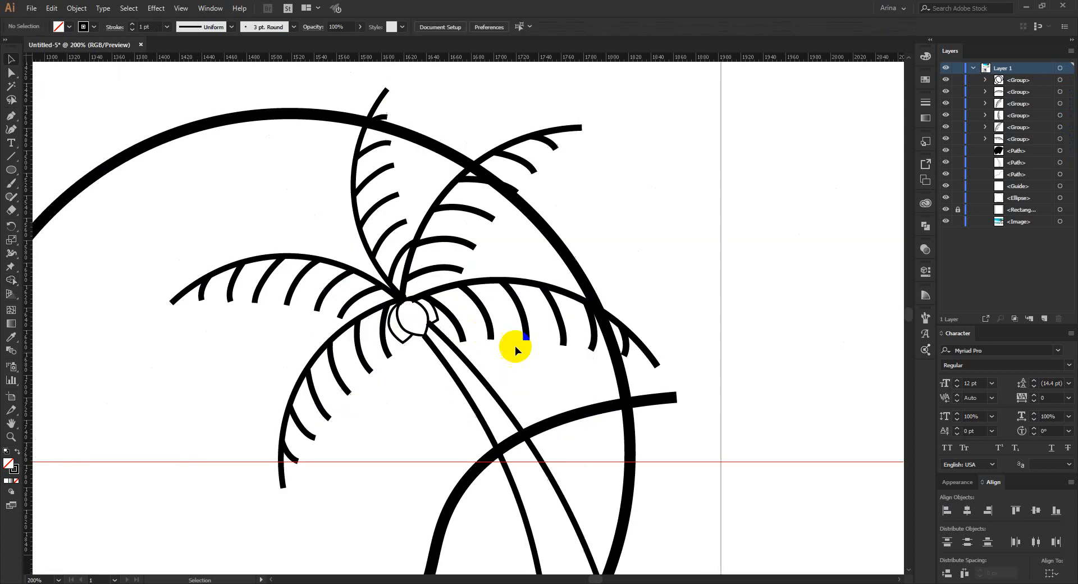
scroll(537, 345, "down", 2)
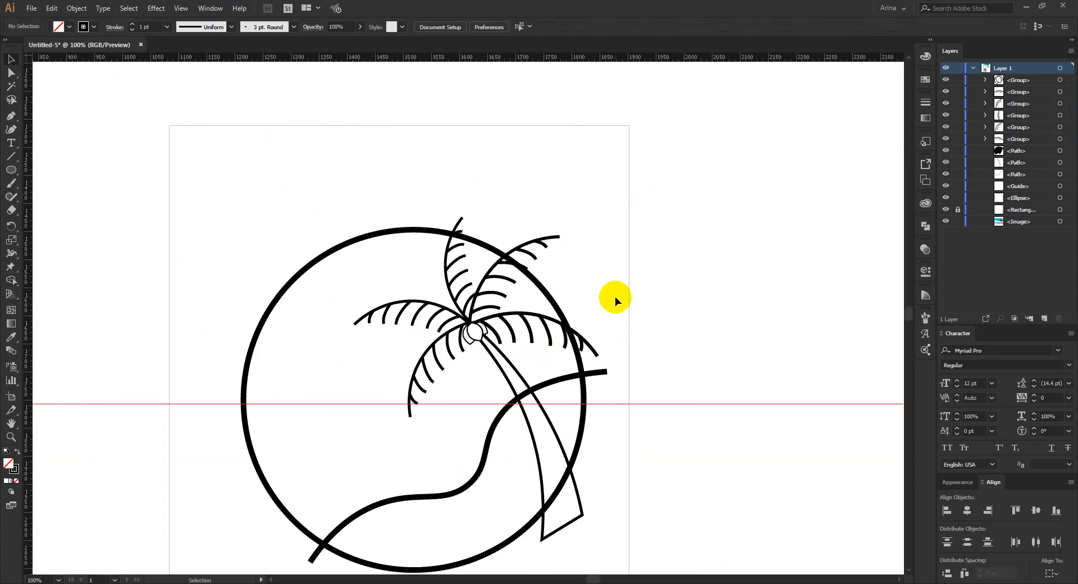
scroll(614, 297, "down", 2)
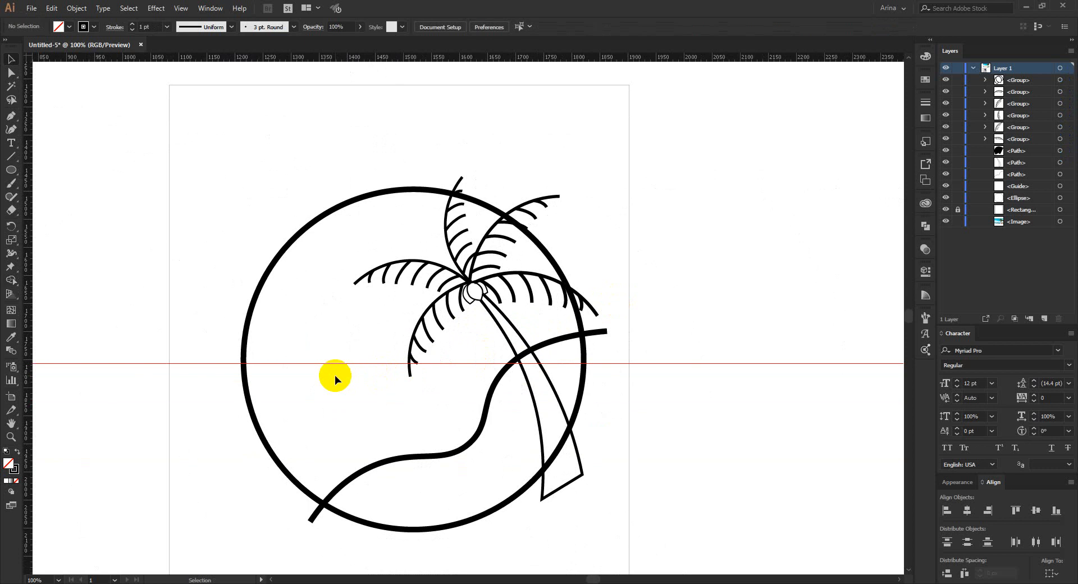
scroll(334, 375, "up", 1)
scroll(334, 375, "down", 1)
left_click(325, 403)
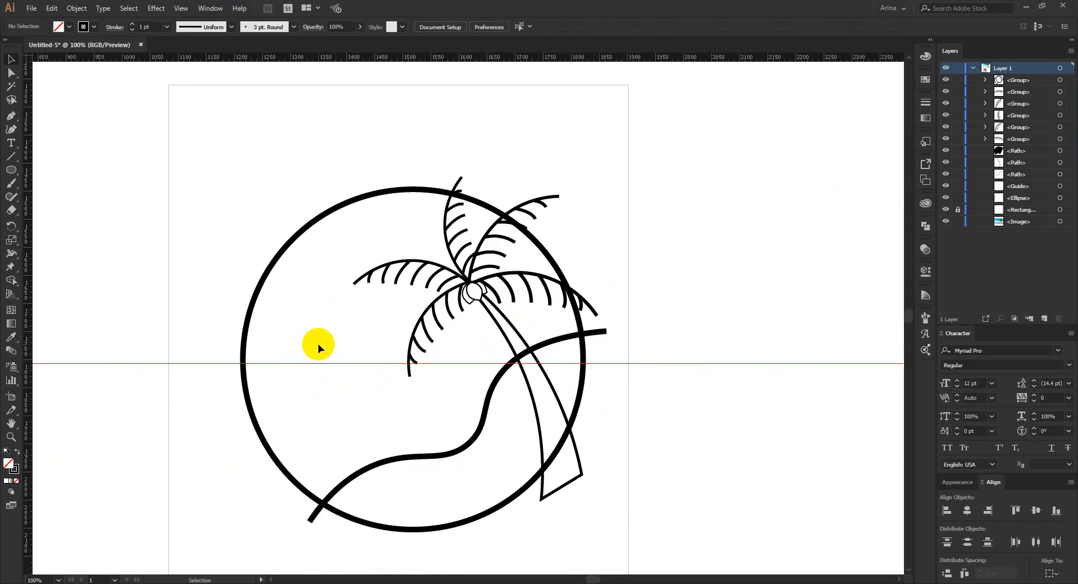
left_click(9, 131)
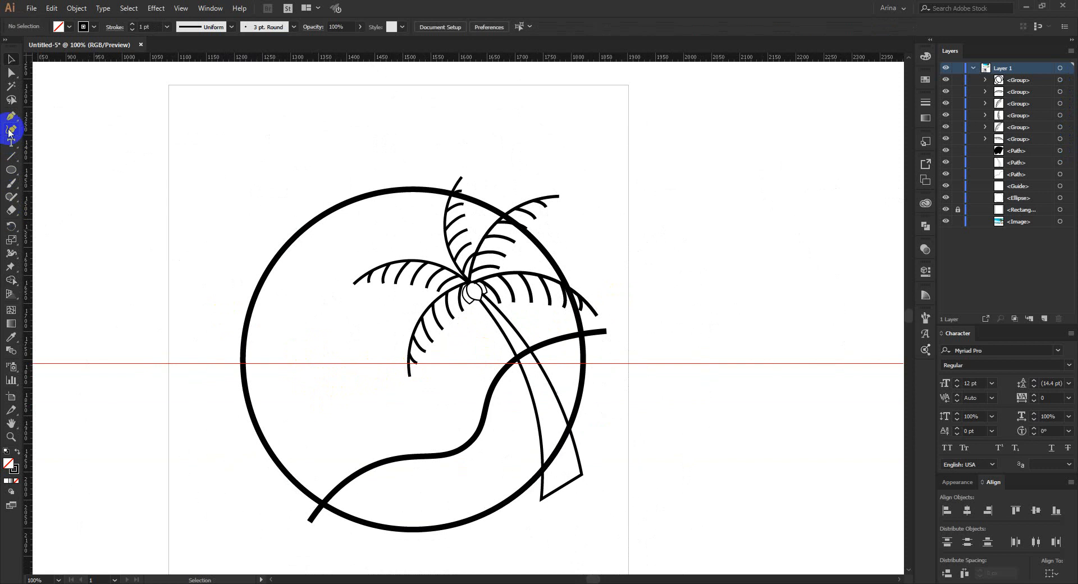
left_click(213, 364)
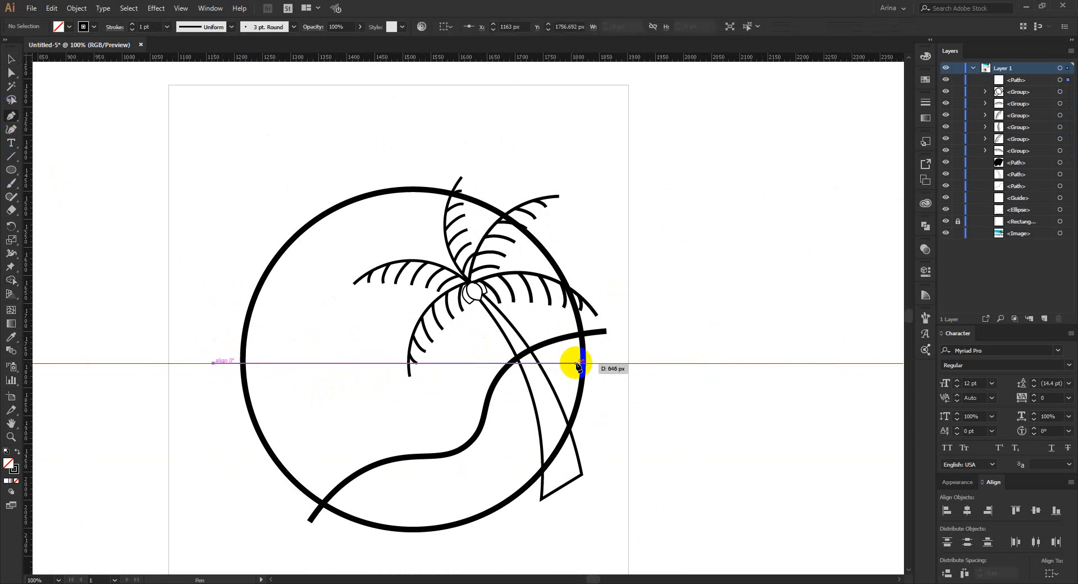
left_click(606, 363)
key("v")
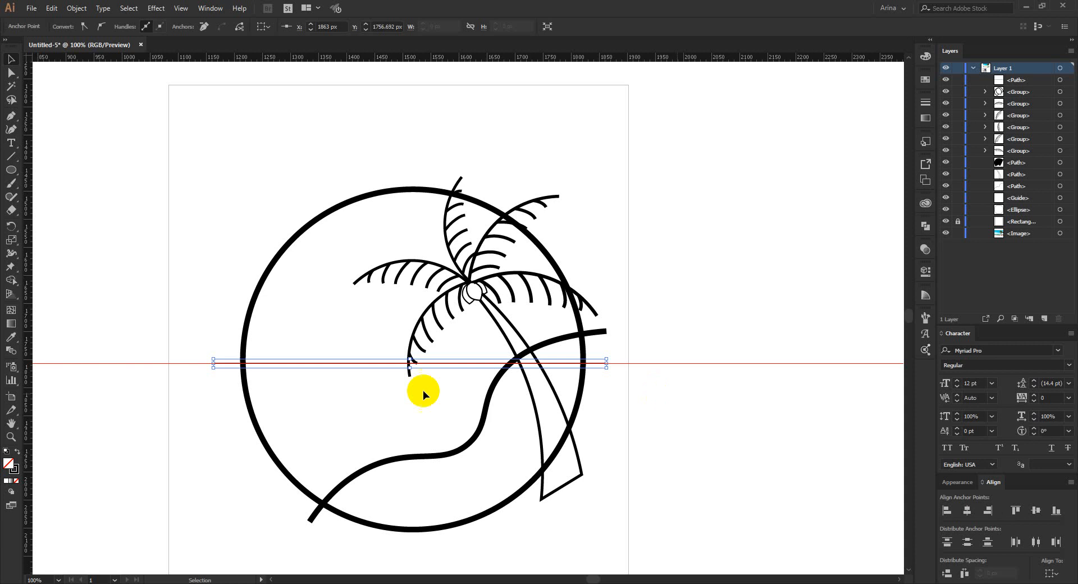
Delete the horizontal guide beneath the new line.
left_click(422, 389)
left_click_drag(203, 422, 204, 429)
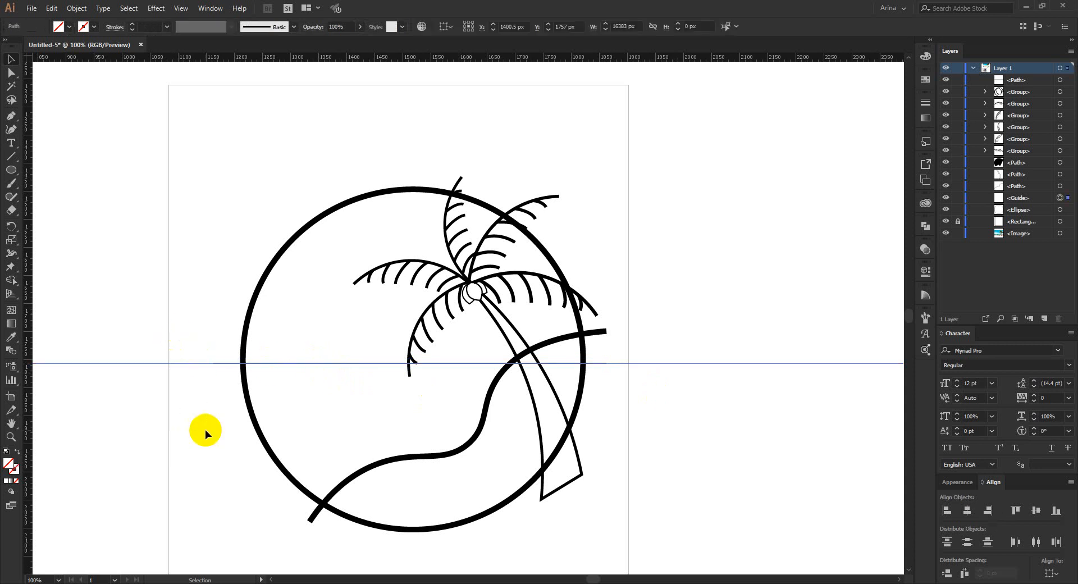
key("Delete")
Copy the palm leaf's stroke style onto the horizon line.
left_click(291, 363)
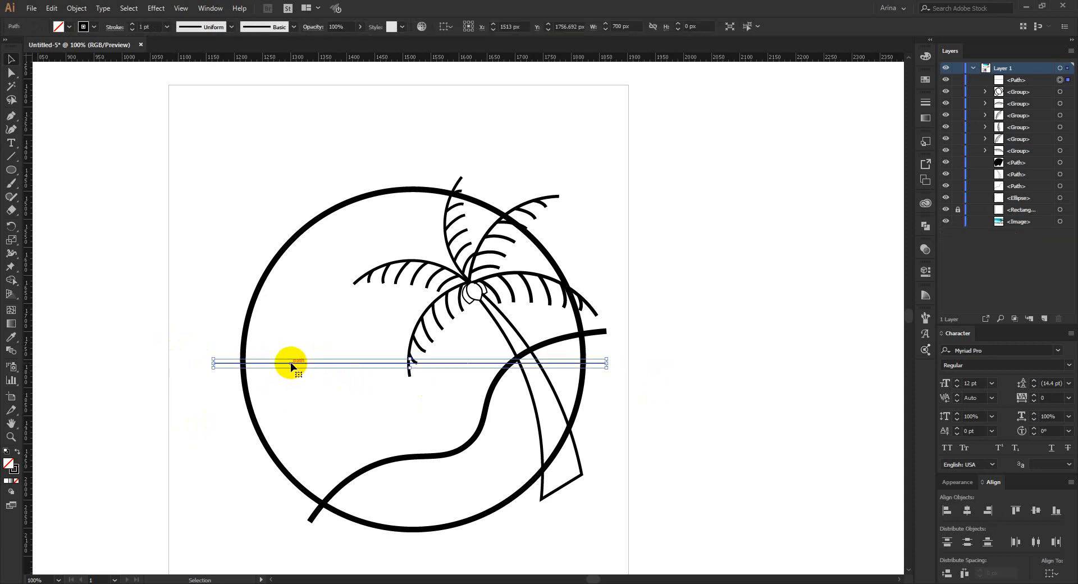
key("i")
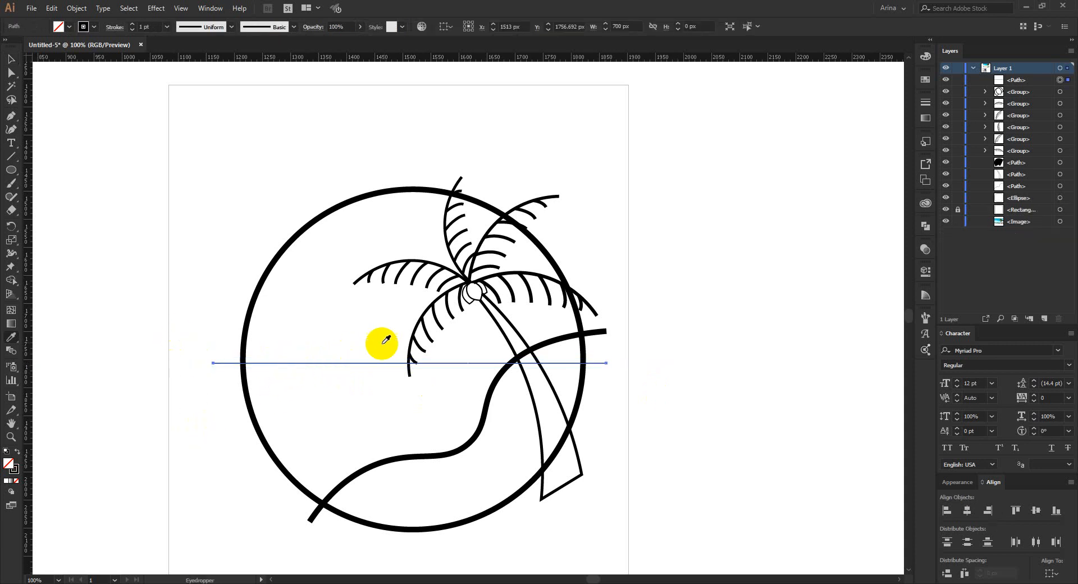
left_click(418, 320)
key("v")
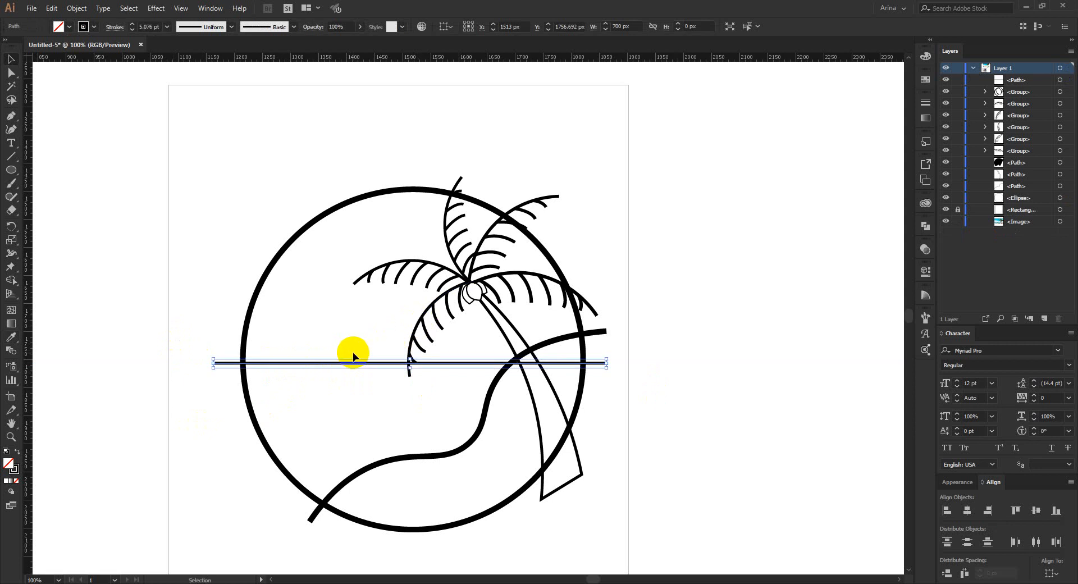
left_click(386, 409)
Draw a sun circle about 185 px wide inside the large circle, left of the palm, and centre it vertically on the horizon line.
scroll(387, 407, "up", 1)
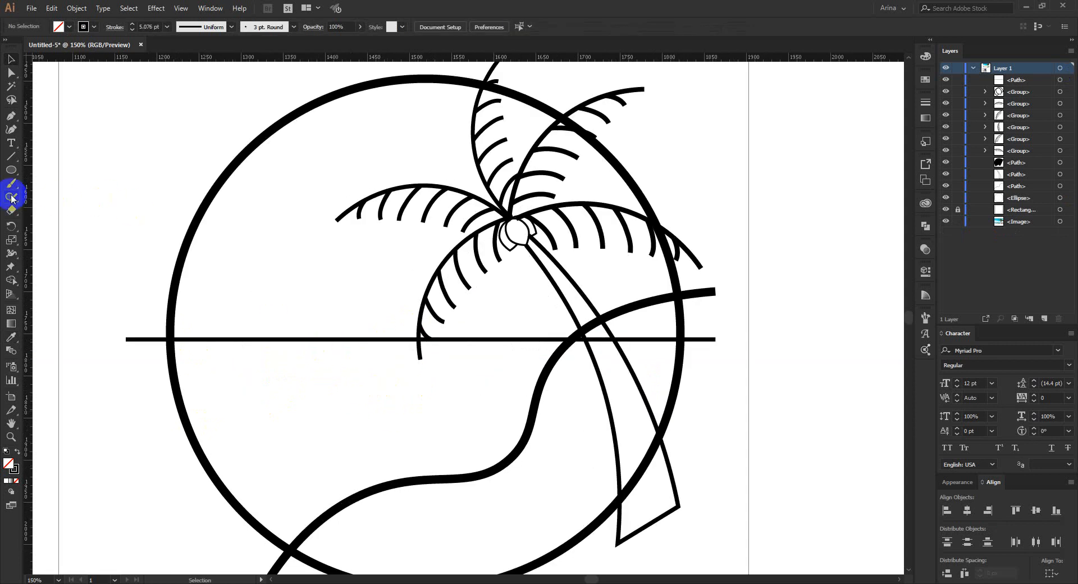
left_click(11, 170)
left_click_drag(234, 272, 362, 393)
key("v")
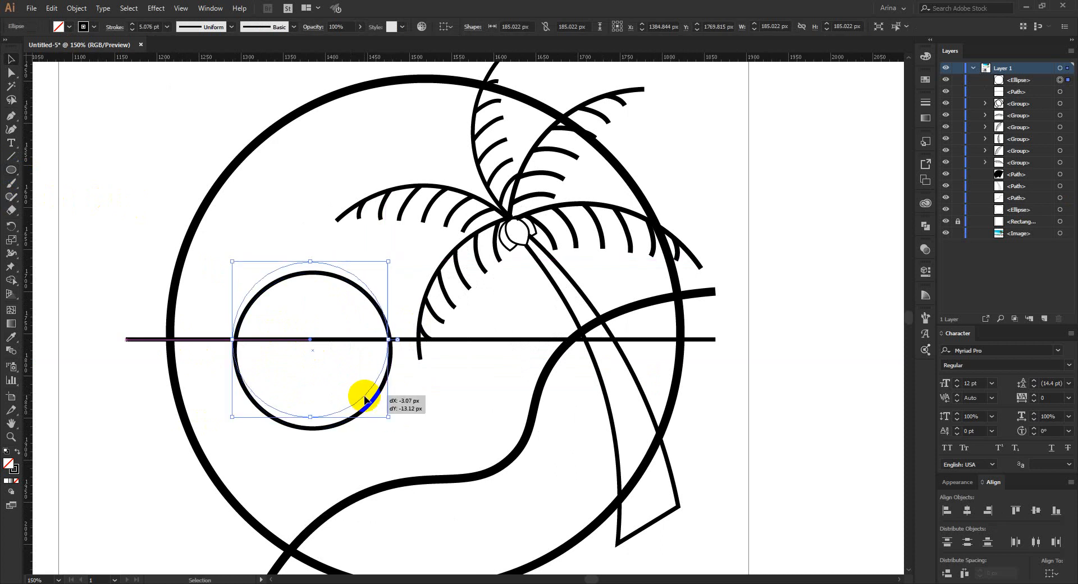
left_click(314, 375)
Use Shape Builder to remove the half of the sun circle below the horizon line.
scroll(314, 375, "down", 1)
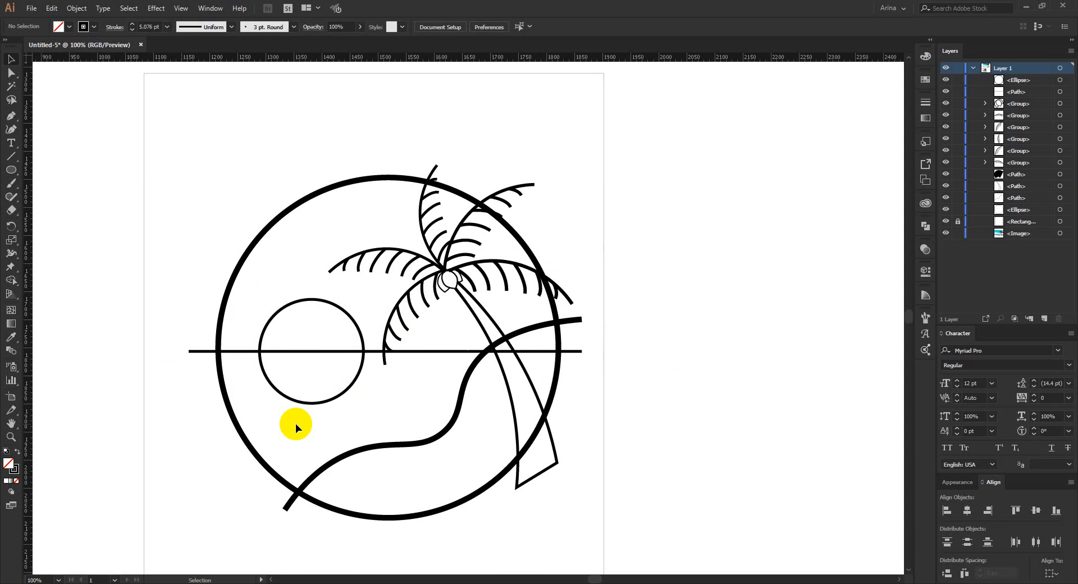
left_click_drag(355, 419, 243, 345)
key("shift+m")
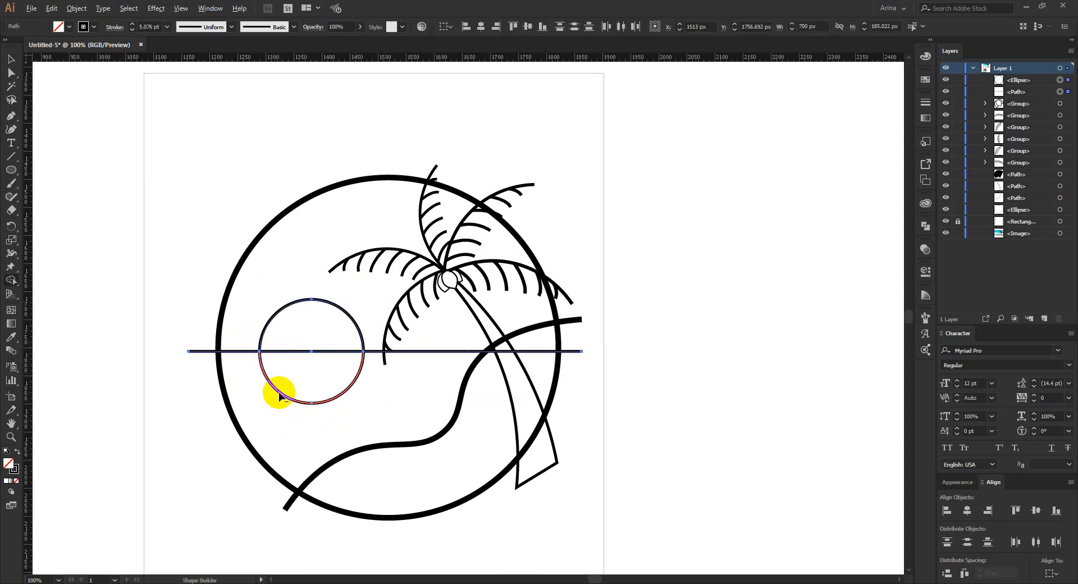
left_click(278, 395, "alt")
key("v")
left_click(311, 395)
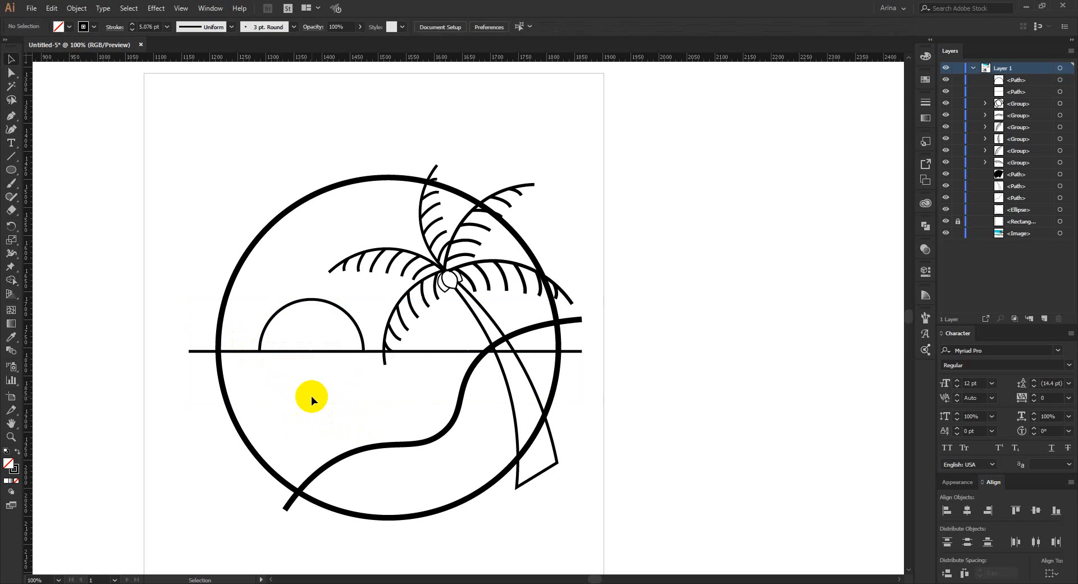
Copy the horizon line's stroke style onto the shoreline curve and the large outer circle.
scroll(298, 352, "up", 1)
scroll(331, 384, "down", 1)
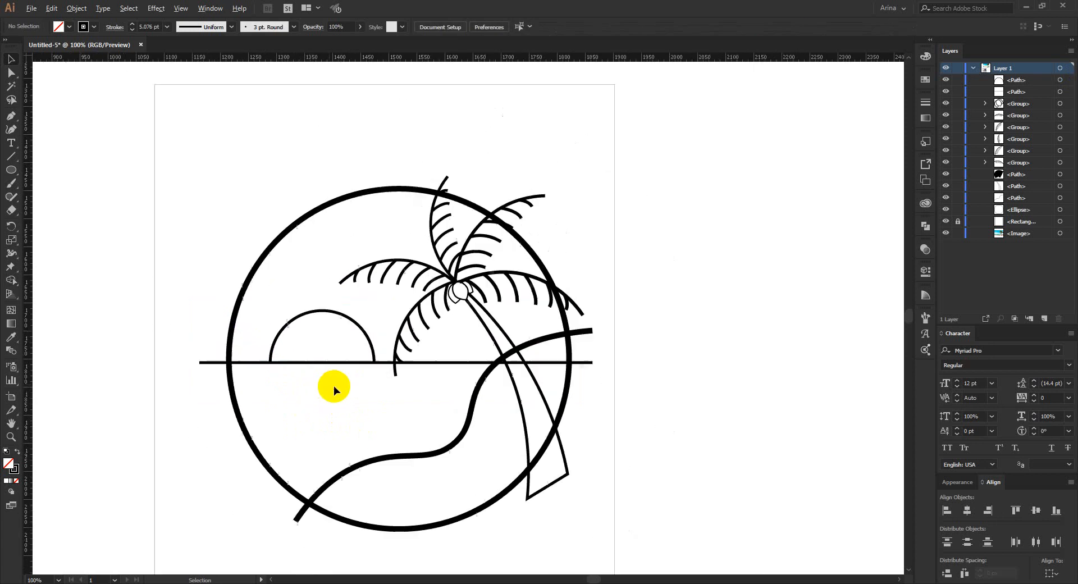
scroll(344, 392, "up", 1)
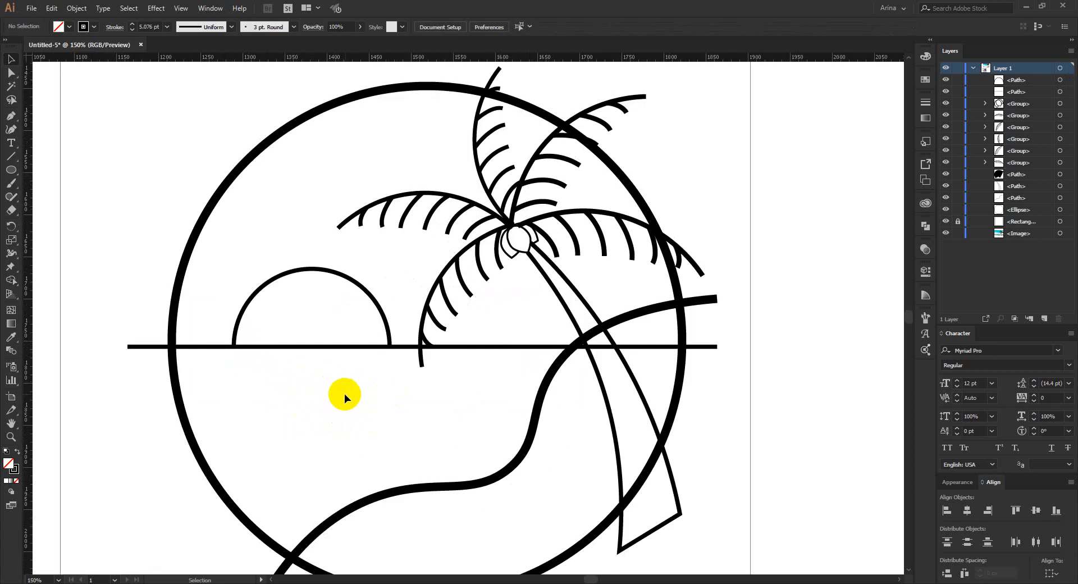
scroll(520, 392, "down", 1)
left_click(531, 401)
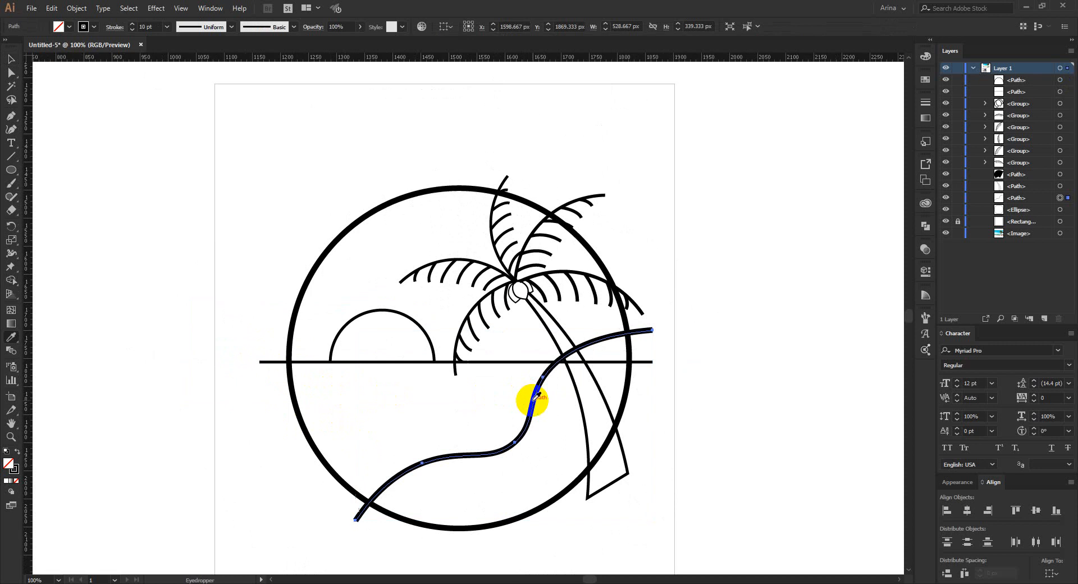
key("i")
left_click(516, 359)
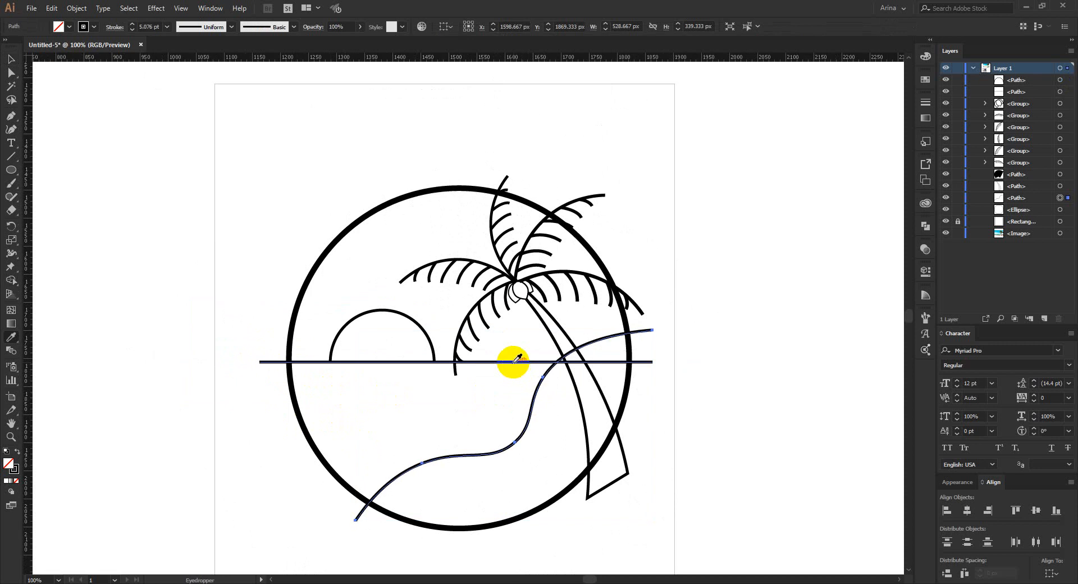
left_click(550, 500, "ctrl")
left_click(583, 422)
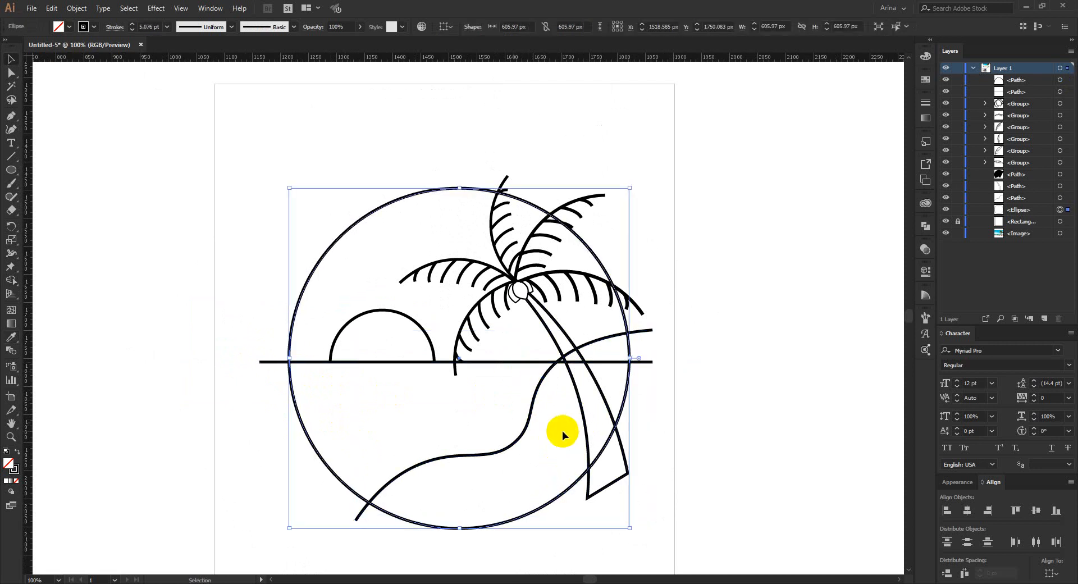
key("v")
left_click(561, 430)
Draw a tall rectangle about 185 × 506 px in the empty area right of the framed scene.
scroll(511, 309, "up", 1)
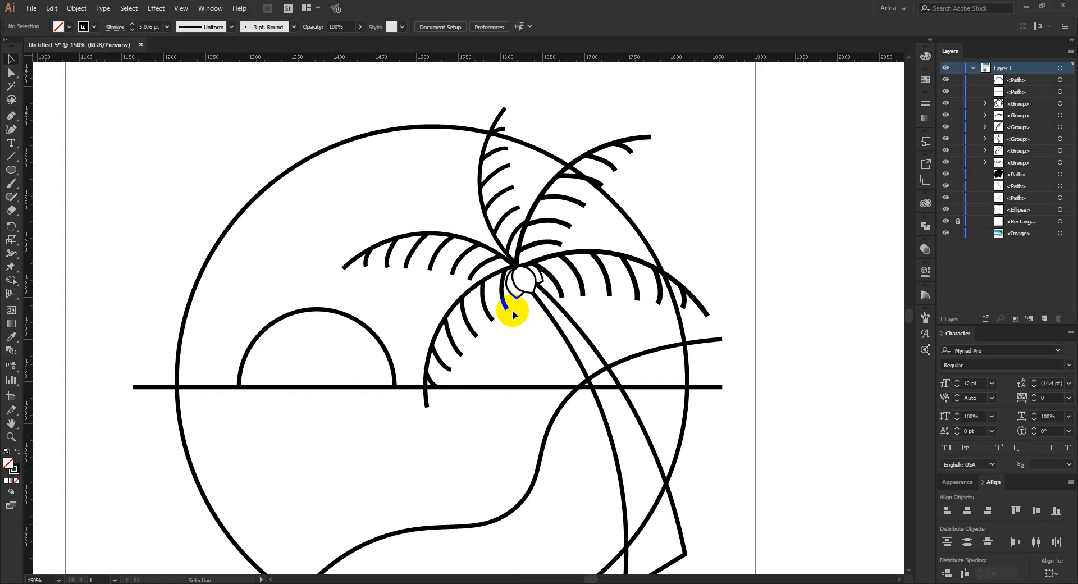
scroll(516, 341, "down", 1)
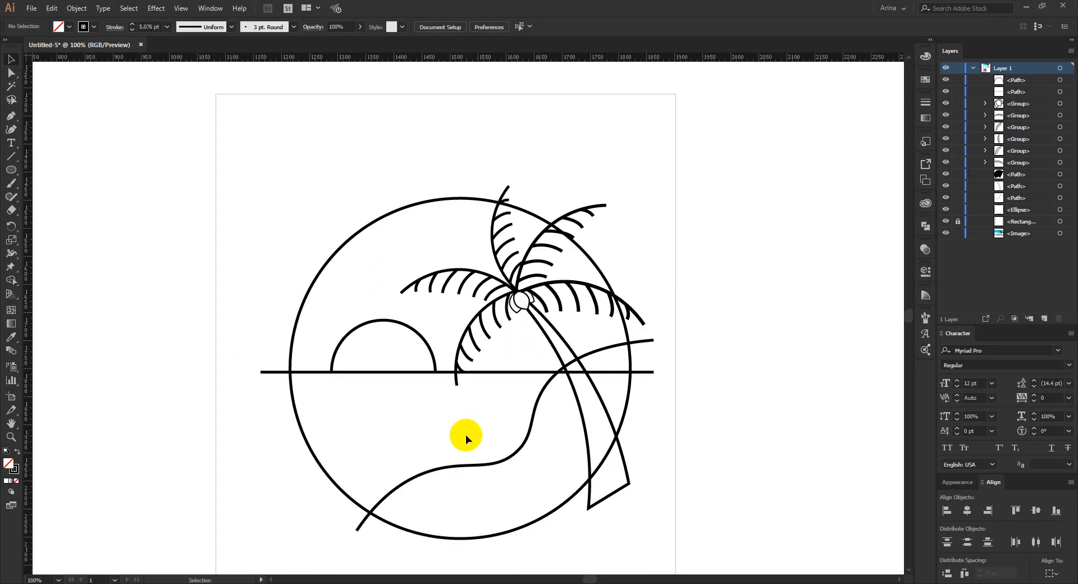
scroll(443, 418, "down", 1)
scroll(392, 392, "down", 1)
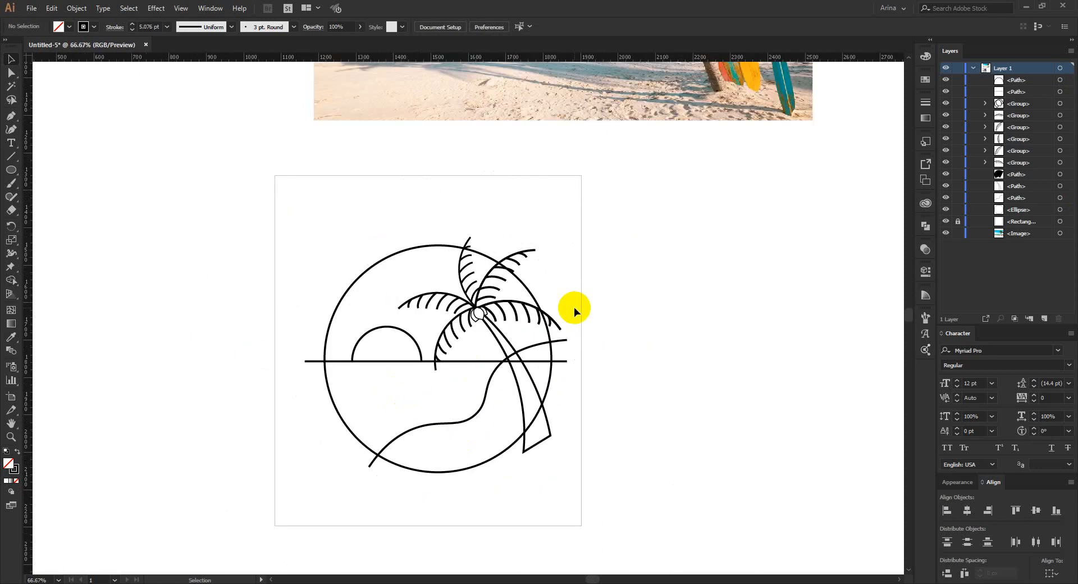
scroll(571, 308, "down", 1)
scroll(635, 235, "up", 1)
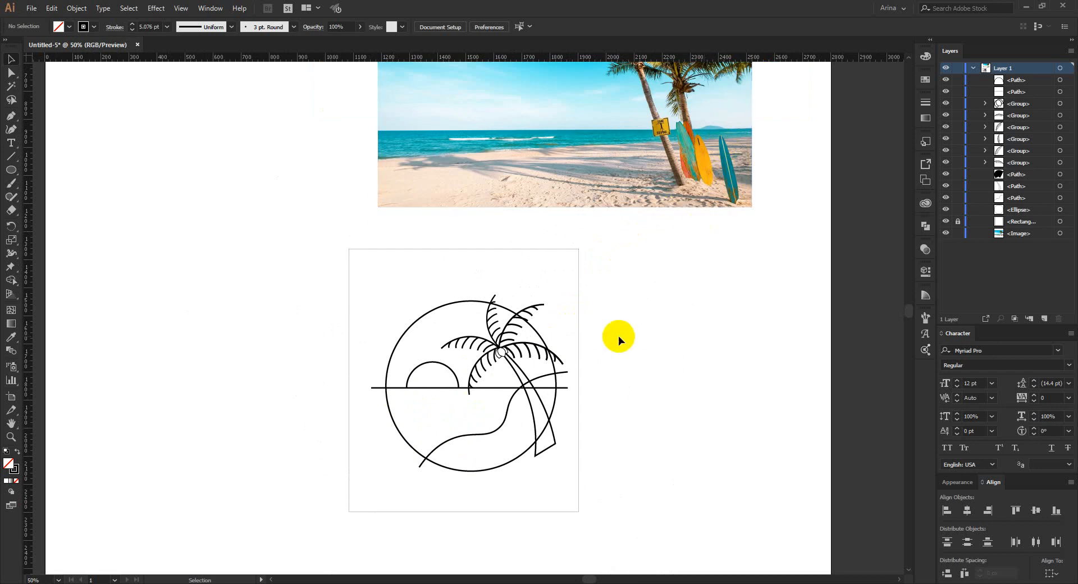
scroll(696, 432, "up", 1)
scroll(690, 440, "up", 1)
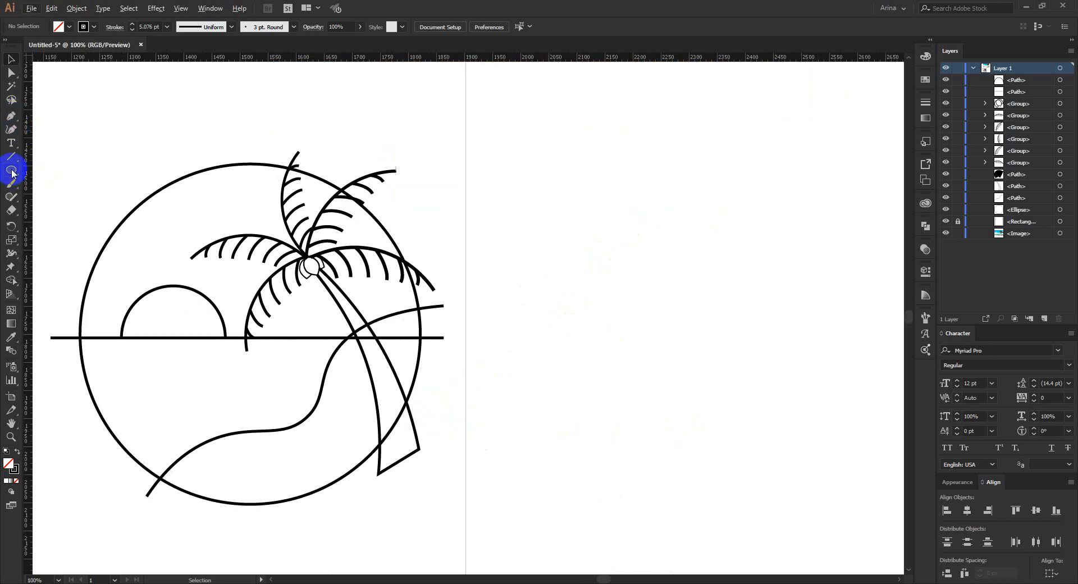
left_click_drag(12, 172, 36, 170)
left_click_drag(540, 203, 644, 488)
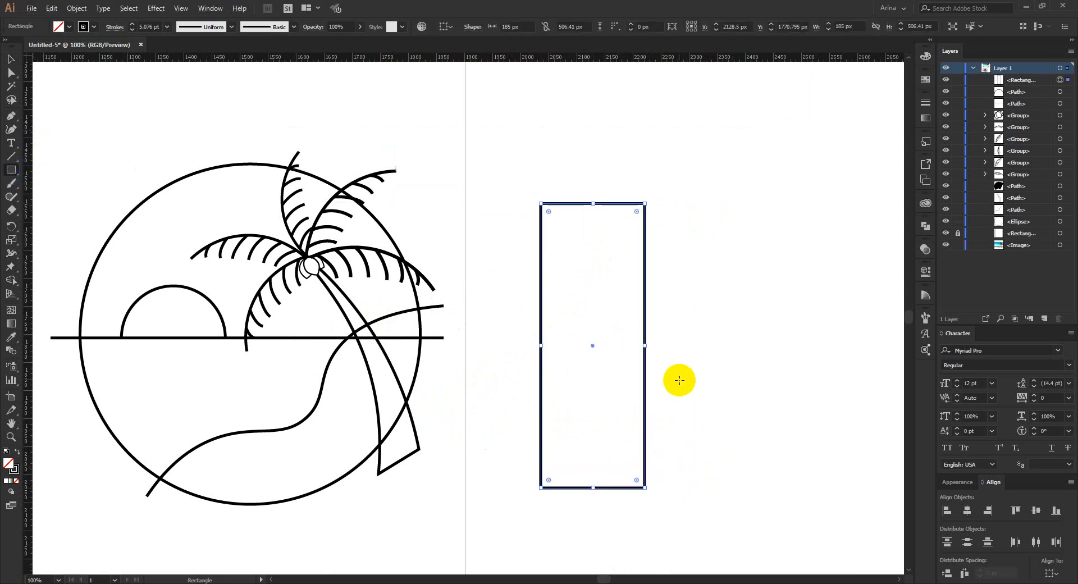
Draw a circle about 185 px wide centred on the rectangle's top edge, and select both shapes.
left_click_drag(12, 173, 62, 196)
left_click_drag(540, 179, 510, 160)
key("v")
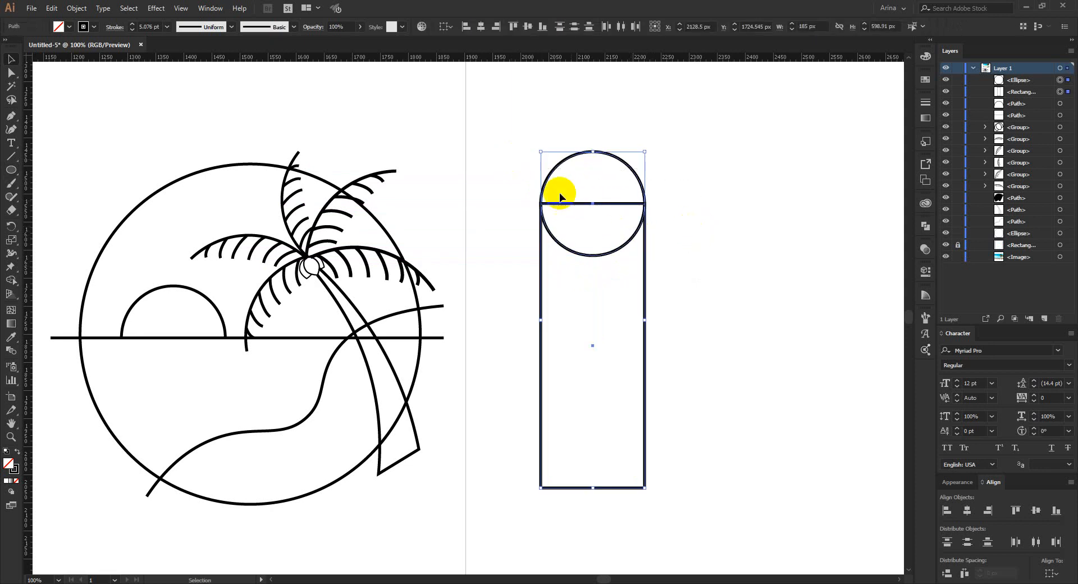
Convert the top anchor point of the circle above the rectangle from smooth to corner.
left_click(618, 187)
key("a")
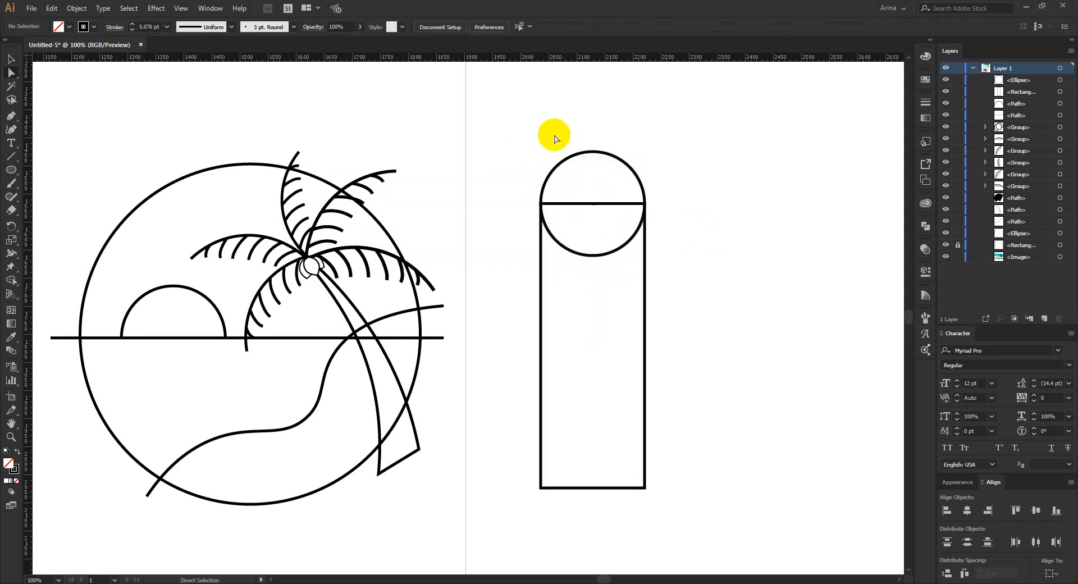
left_click_drag(551, 127, 623, 172)
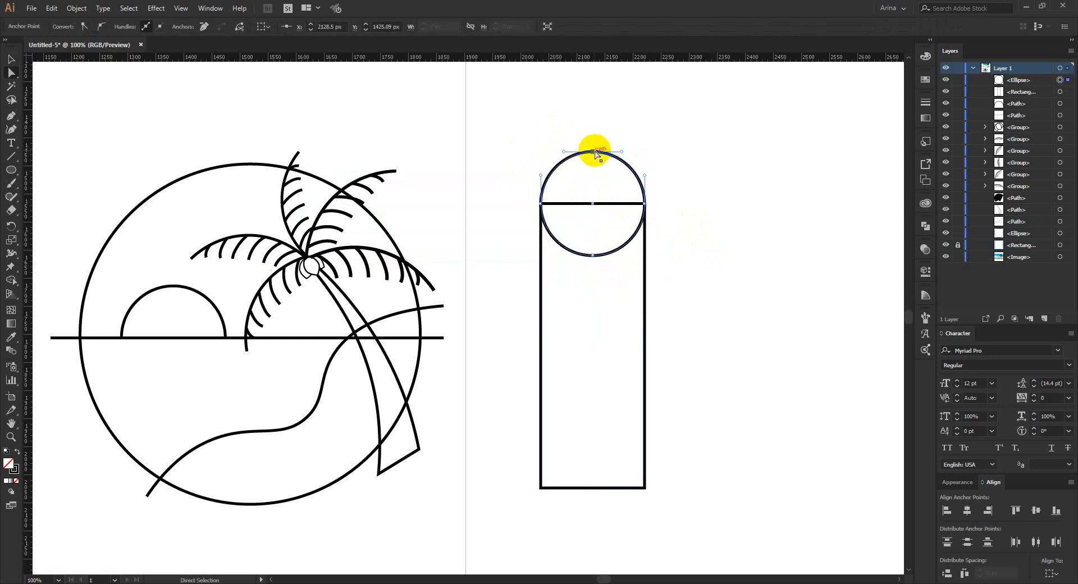
left_click(84, 29)
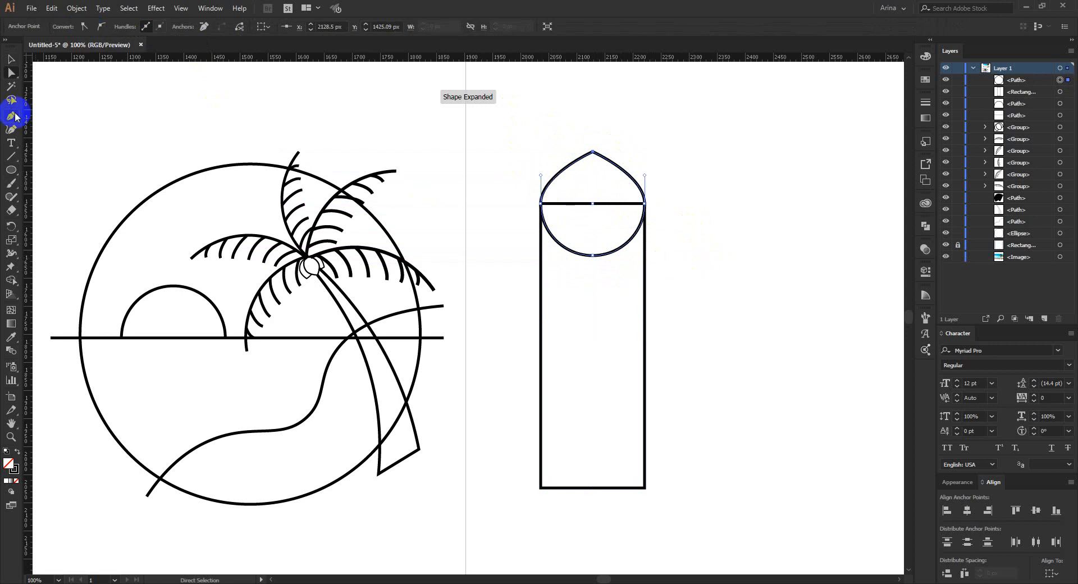
Use Shape Builder on the rectangle and pointed circle to remove the circle's lower arc and the rectangle's top edge.
left_click(10, 59)
left_click_drag(510, 140, 701, 449)
key("shift+m")
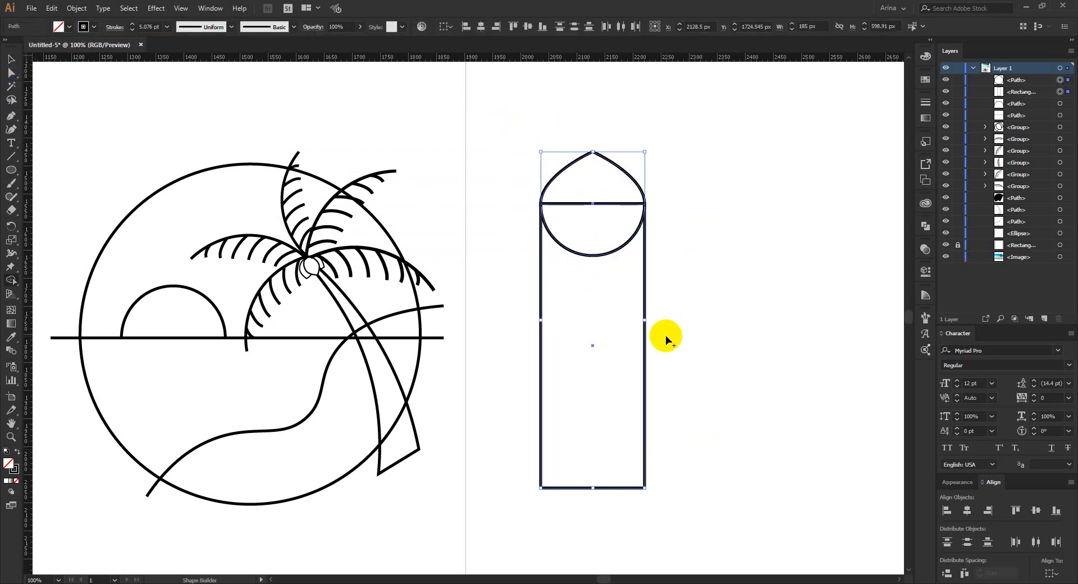
left_click(596, 254, "alt")
left_click_drag(599, 204, 614, 229)
key("v")
left_click(701, 268)
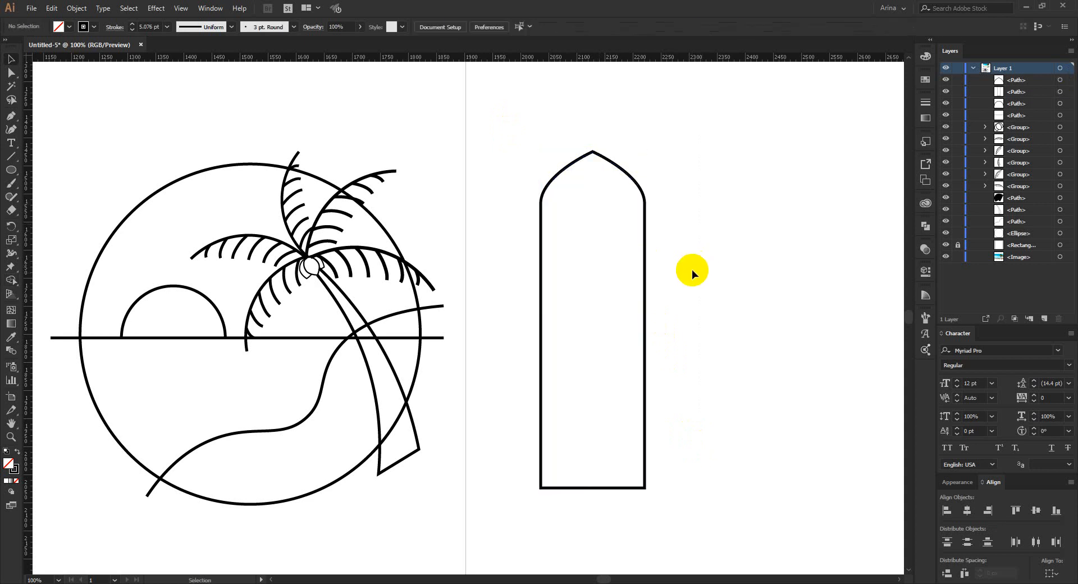
Raise the anchor at the pointed shape's tip to about Y 1357 px.
scroll(681, 315, "up", 3)
key("a")
left_click(592, 233)
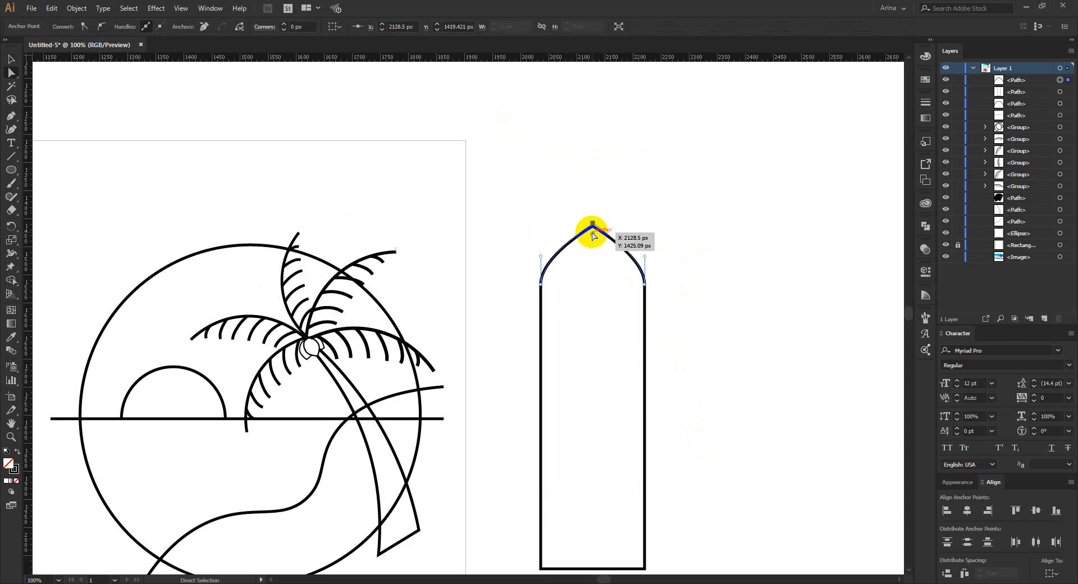
key("shift+Up")
key("shift+Up")
key("shift+Up")
key("shift+Up")
key("shift+Up")
key("shift+Up")
key("shift+Up")
key("shift+Up")
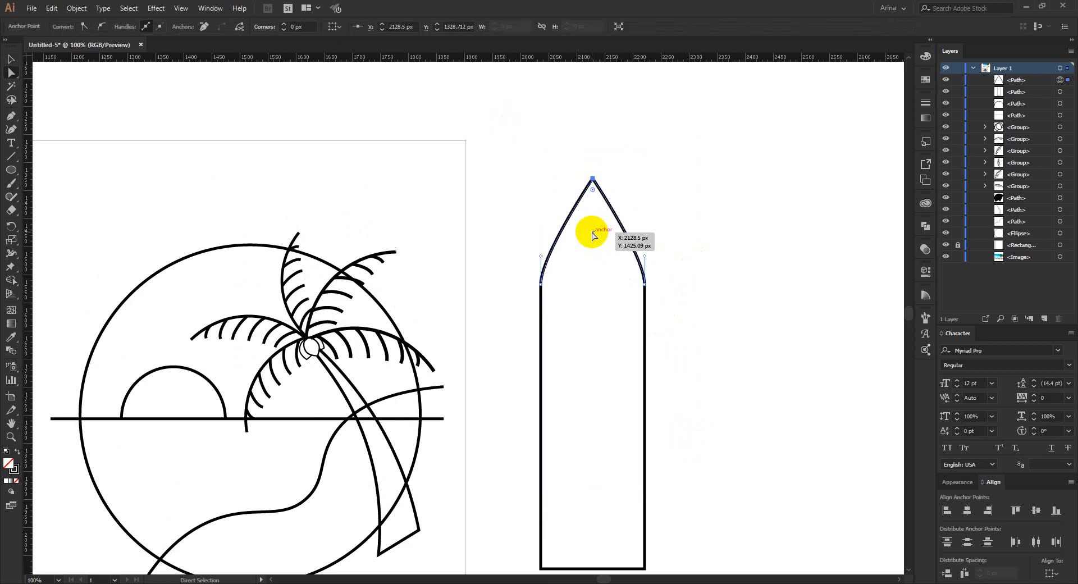
key("shift+Down")
key("shift+Down")
key("shift+Down")
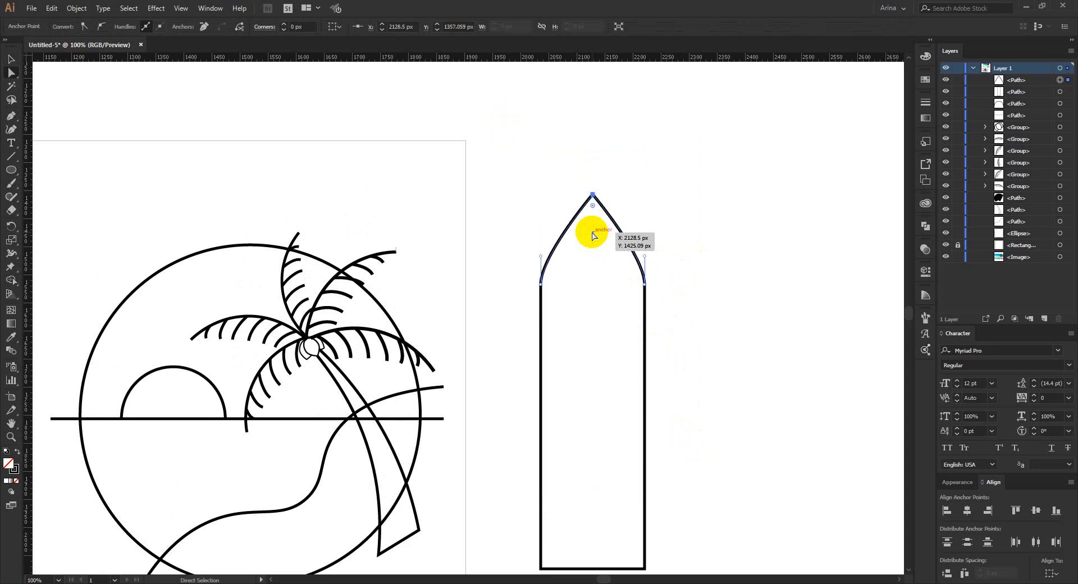
Slightly round the sharp corner at the tip of the board shape.
left_click_drag(592, 206, 593, 212)
key("v")
left_click(678, 241)
scroll(596, 257, "down", 1)
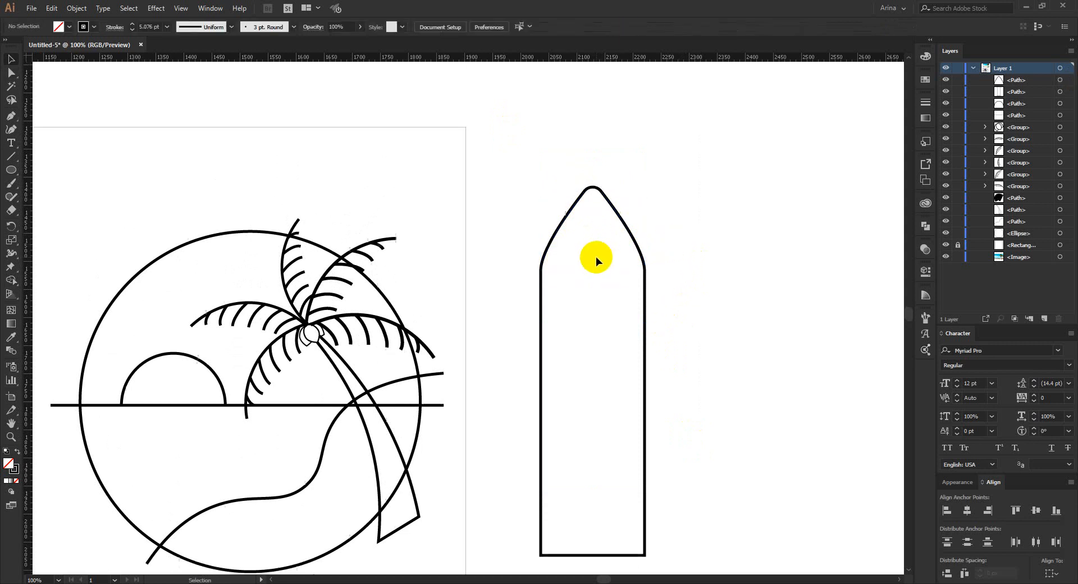
Draw a vertical line about 744 px long through the board's centre with the Pen tool, extending past both ends.
scroll(596, 257, "down", 2)
scroll(595, 257, "down", 1)
scroll(596, 256, "up", 1)
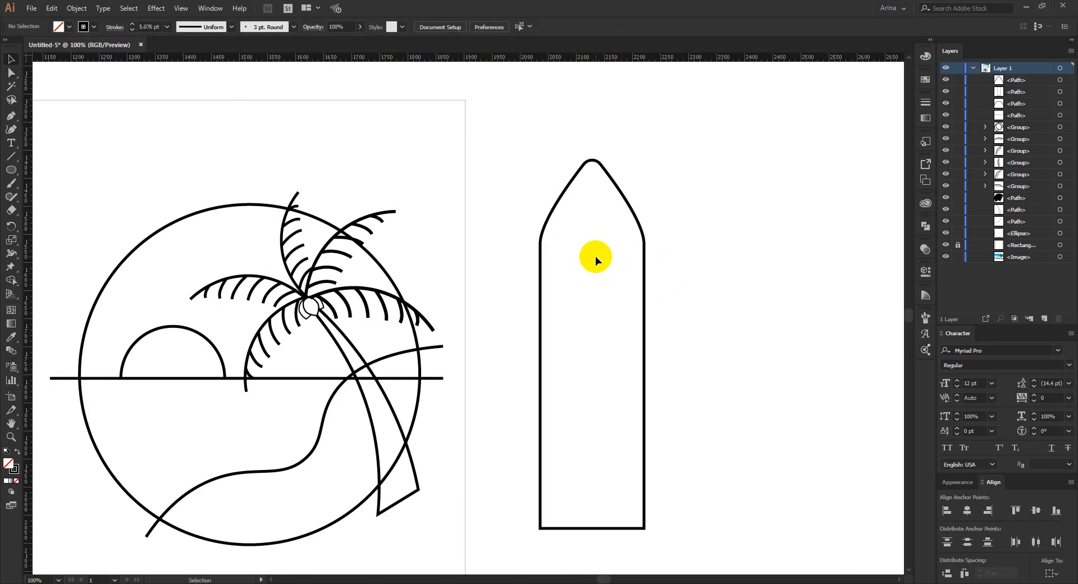
left_click(10, 115)
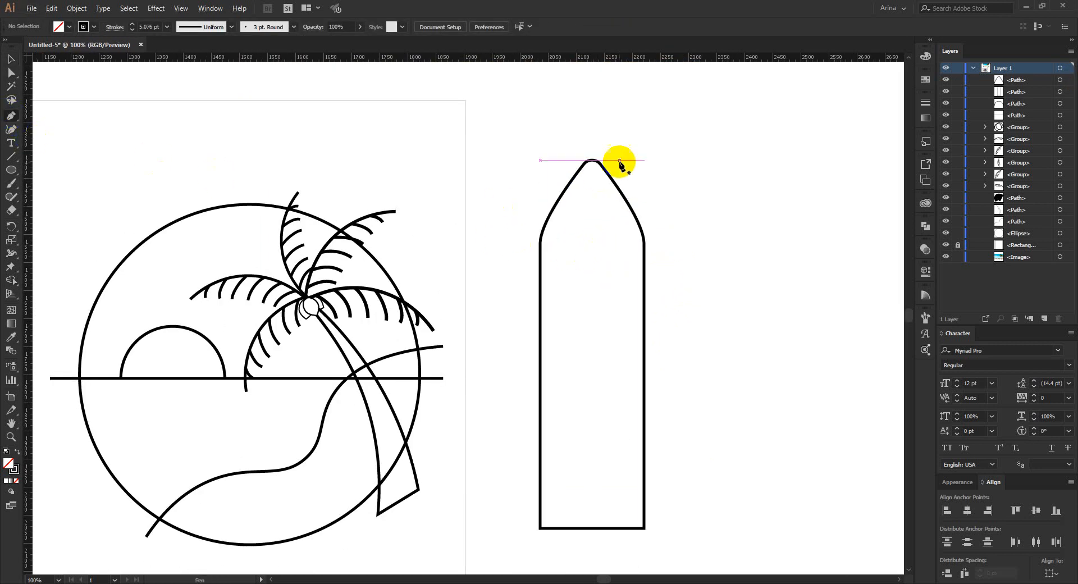
left_click(592, 138)
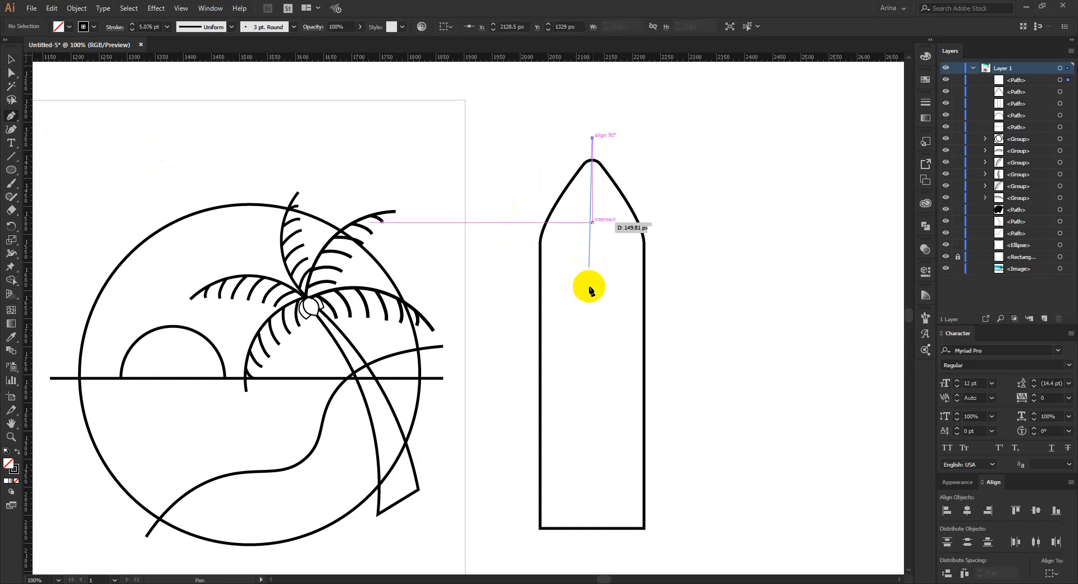
left_click(593, 555)
key("v")
left_click(696, 432)
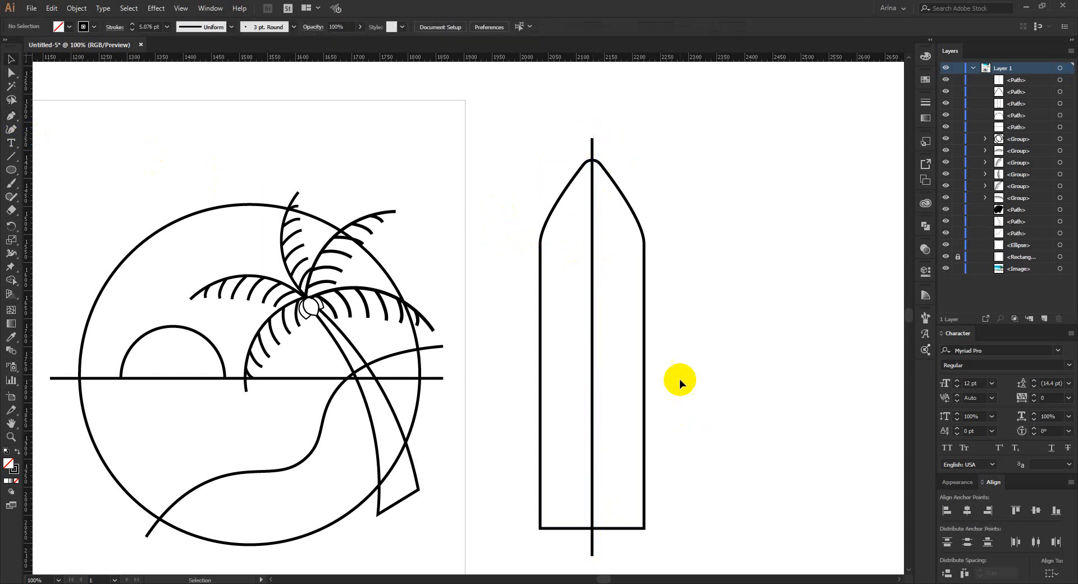
Place three vertical guides in the empty area beside the board, with the third between the outer two.
scroll(346, 268, "down", 1)
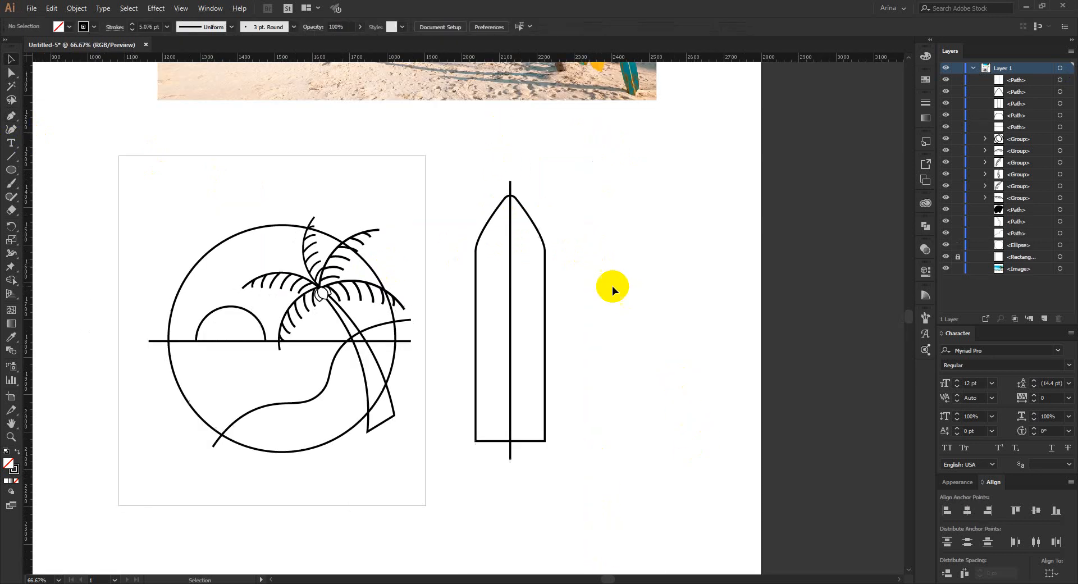
scroll(726, 279, "up", 1)
left_click(11, 116)
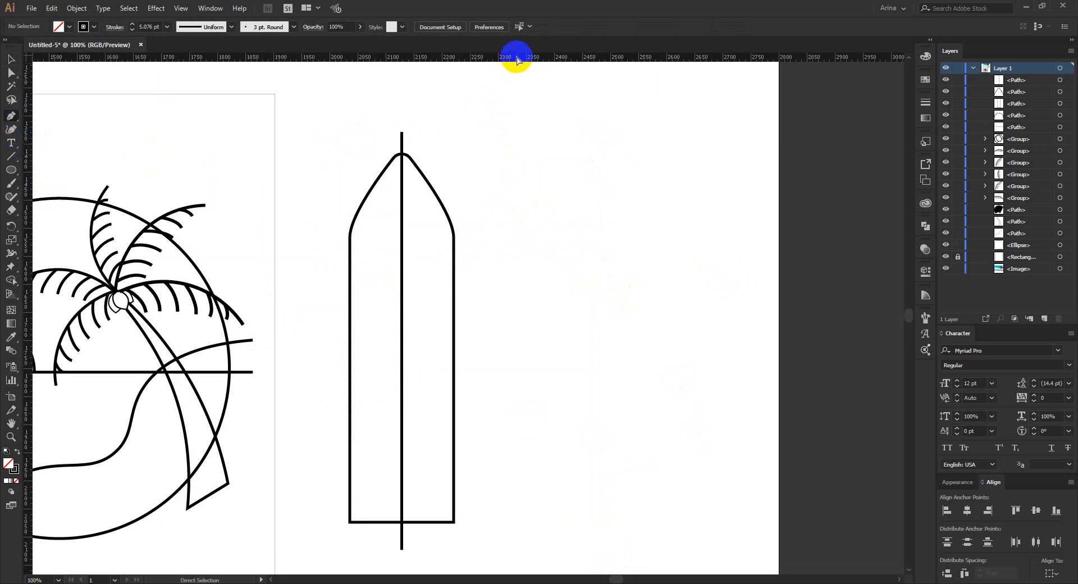
mouse_move(517, 59)
left_mouse_down()
mouse_move(558, 210)
mouse_move(530, 228)
mouse_move(618, 231)
mouse_move(525, 229)
mouse_move(618, 243)
mouse_move(534, 233)
left_mouse_up()
left_click(636, 234)
left_click(608, 231)
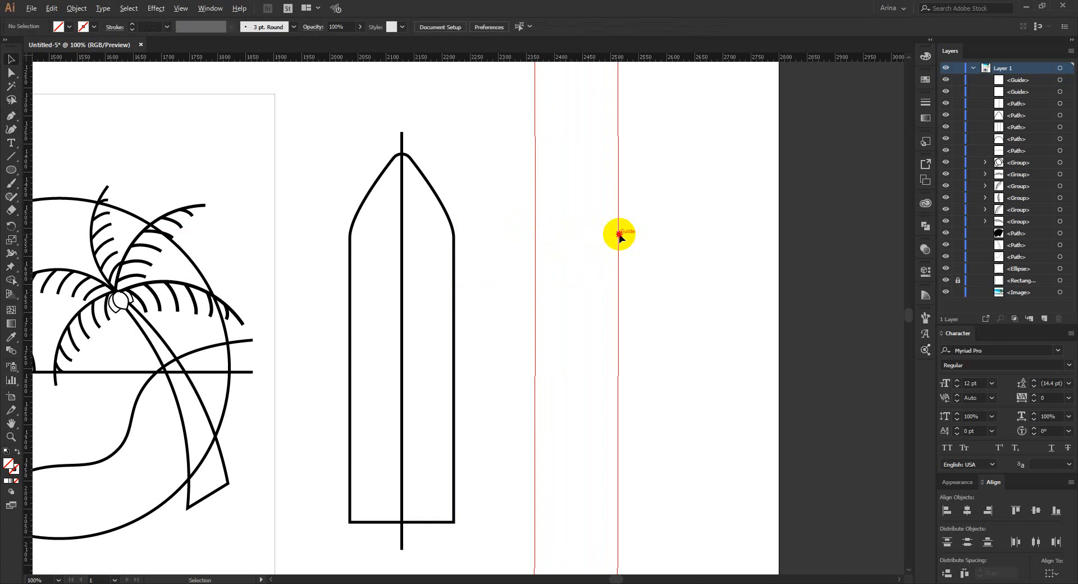
left_click_drag(617, 234, 578, 233)
left_click(675, 248)
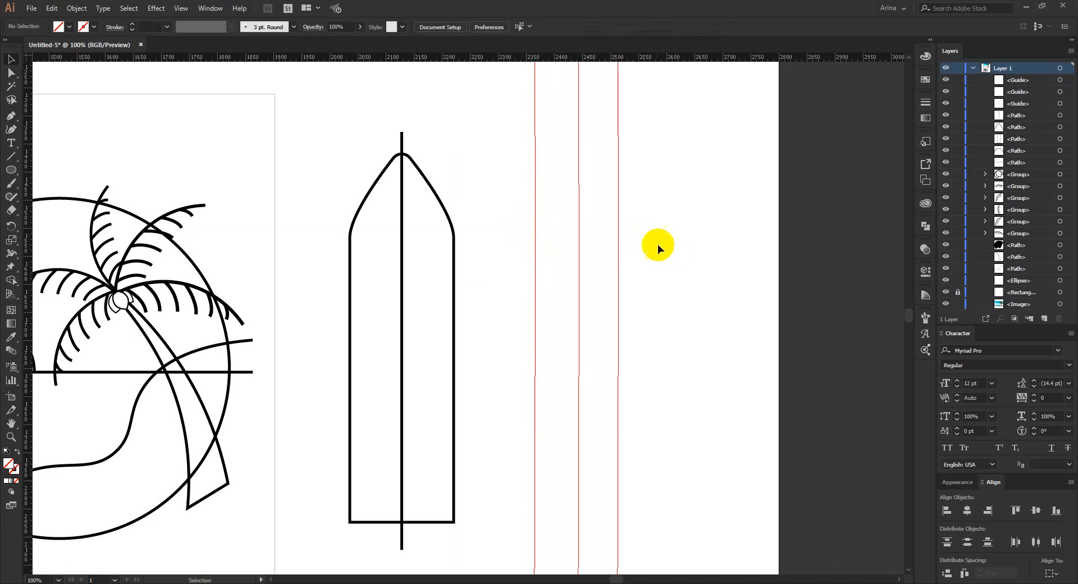
Draw a curved pointed outline about 155 × 414 px across the three guides with the Pen tool.
left_click(10, 116)
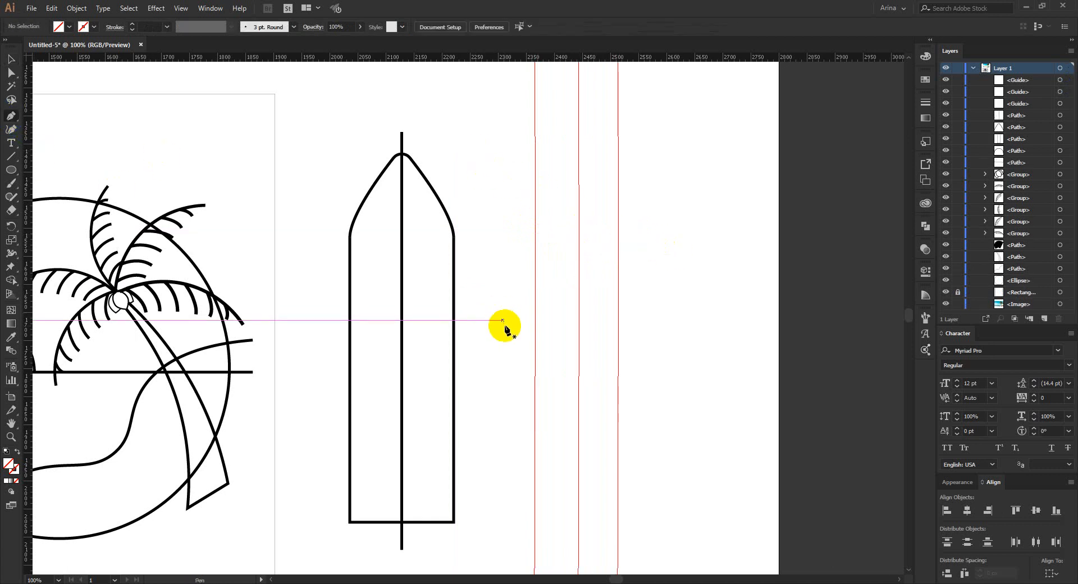
left_click(534, 376)
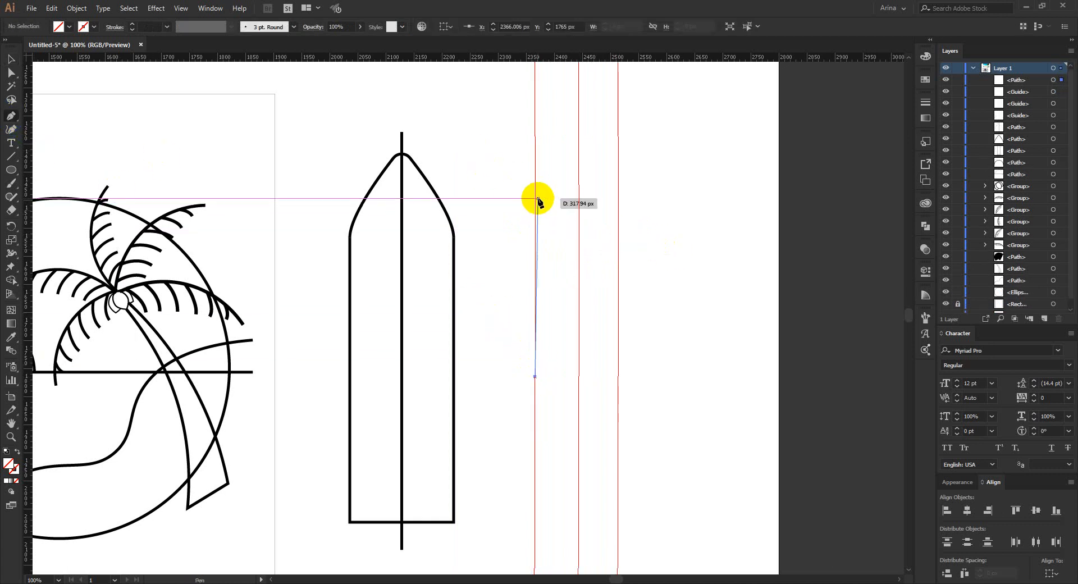
left_click_drag(578, 146, 646, 85)
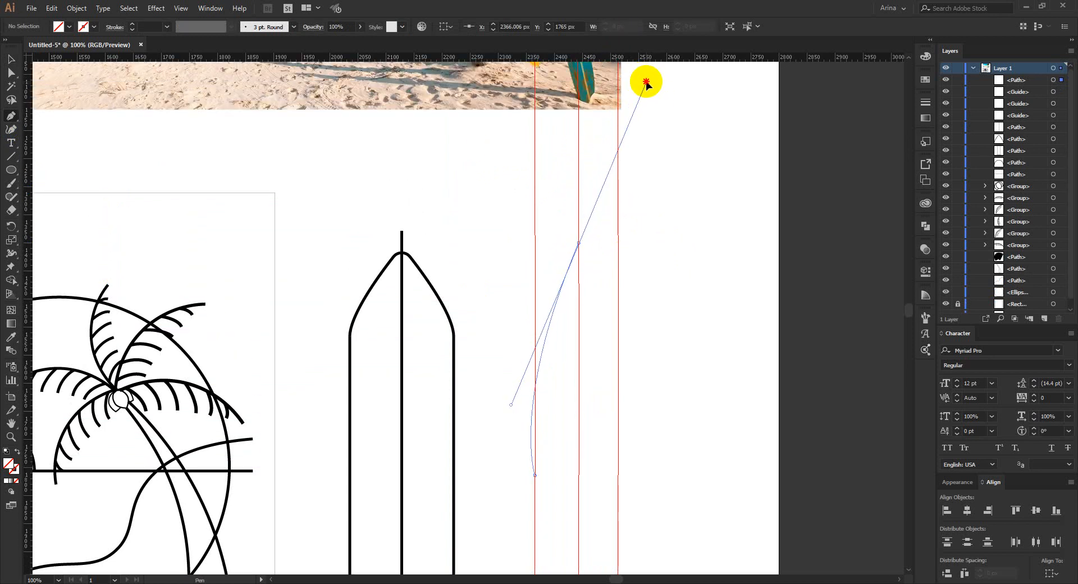
left_click_drag(646, 85, 646, 84)
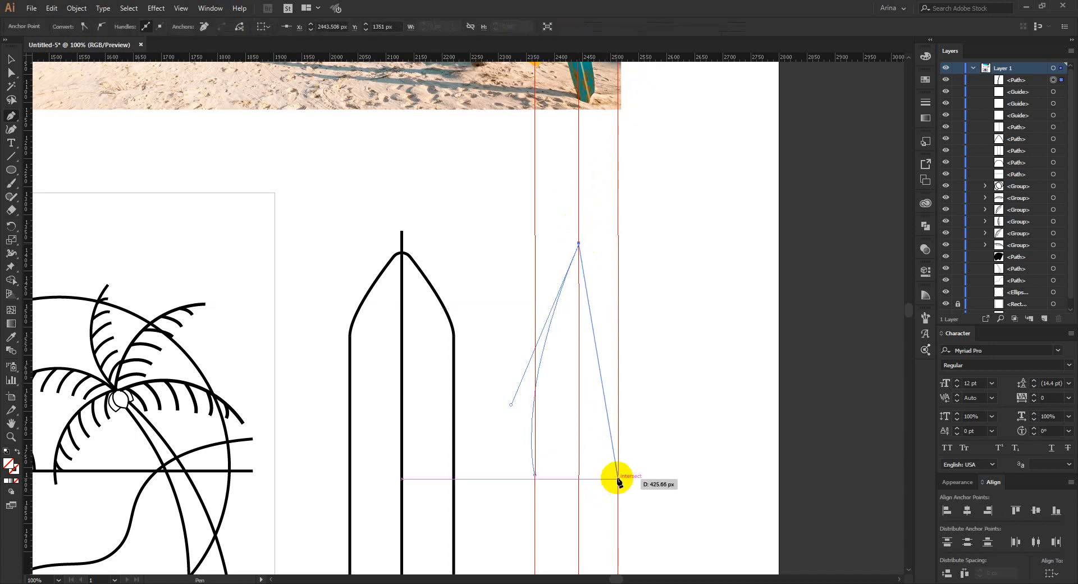
left_click_drag(618, 476, 620, 570)
key("v")
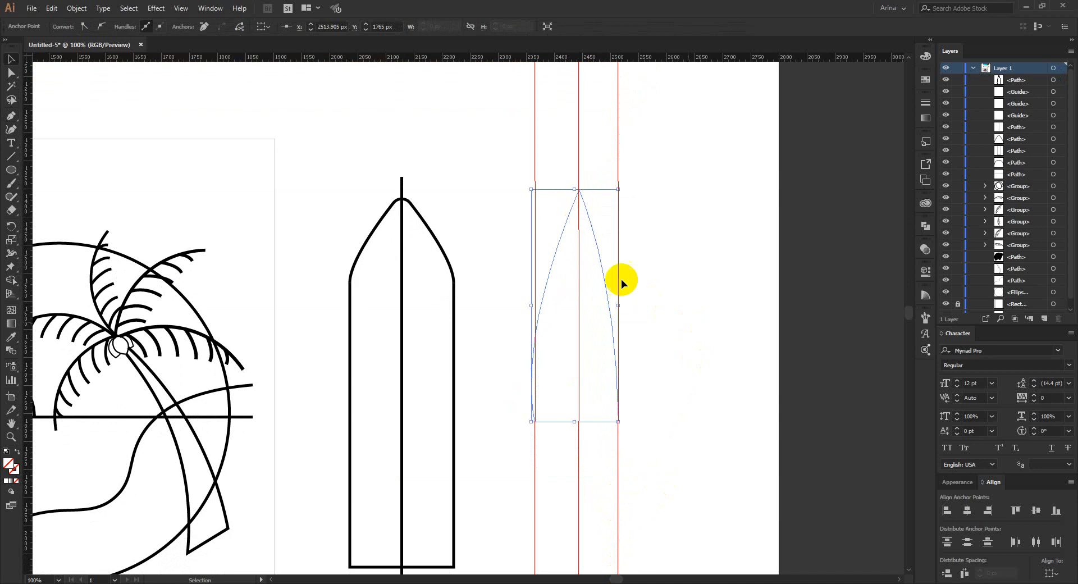
Give the curved outline a 20 pt stroke, and delete it together with the guides.
left_click(604, 227)
left_click_drag(593, 304, 589, 301)
left_click(156, 24)
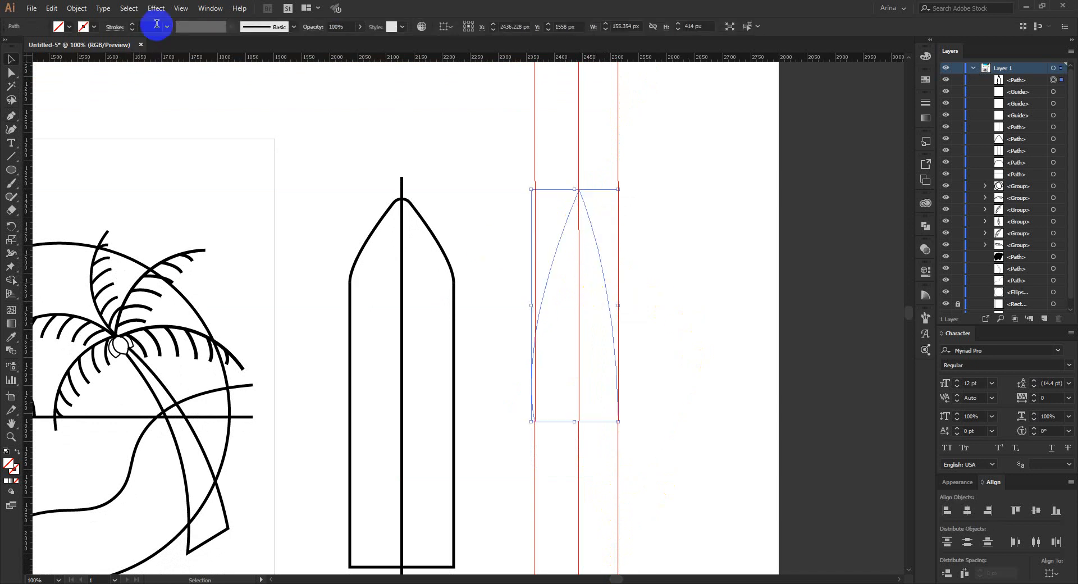
type("20")
key("Return")
left_click_drag(474, 153, 668, 385)
key("Delete")
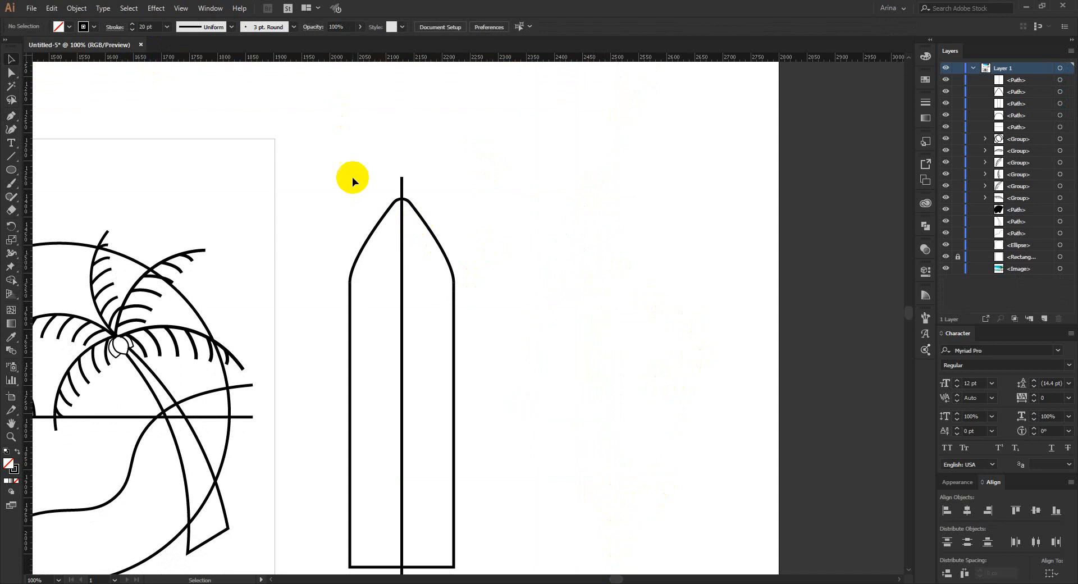
Use Shape Builder to remove the piece of the centre line above the board's tip.
left_click_drag(349, 174, 463, 282)
key("shift+m")
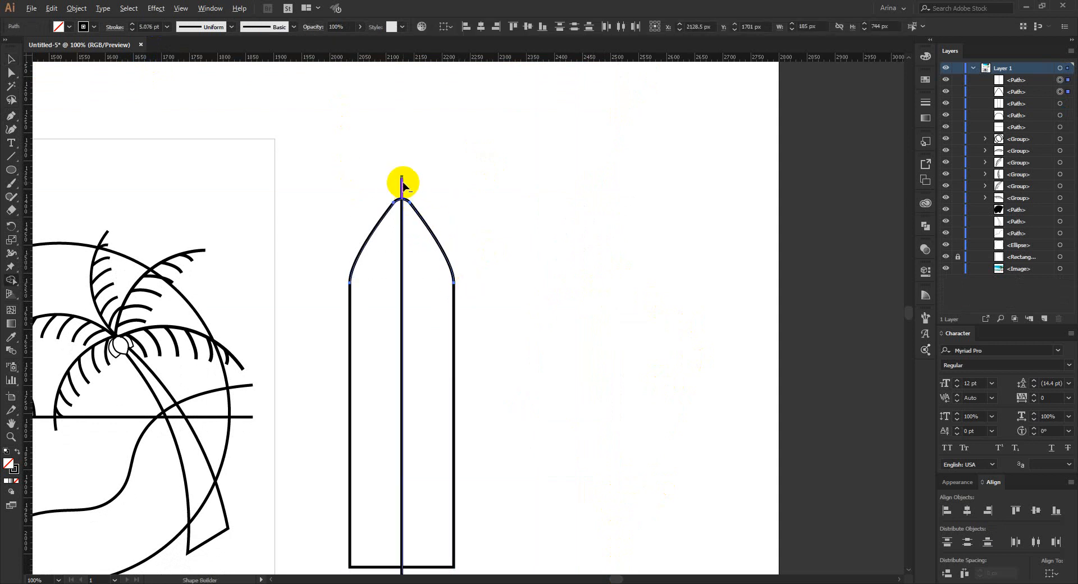
key("ctrl+minus")
key("v")
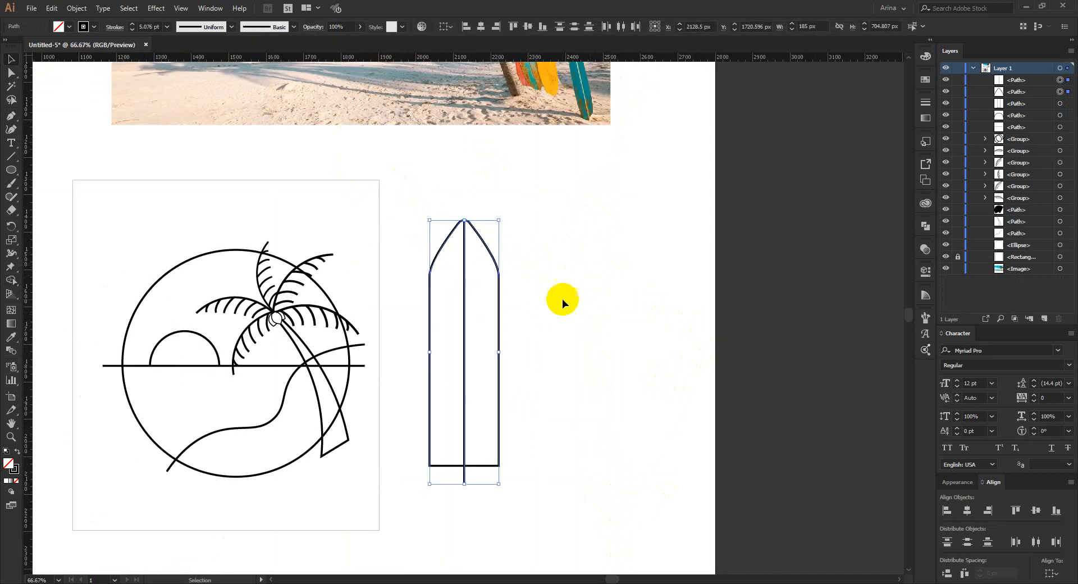
Select the board's tip, body and centre line, and group them.
left_click_drag(412, 191, 552, 330)
right_click(465, 266)
left_click(493, 319)
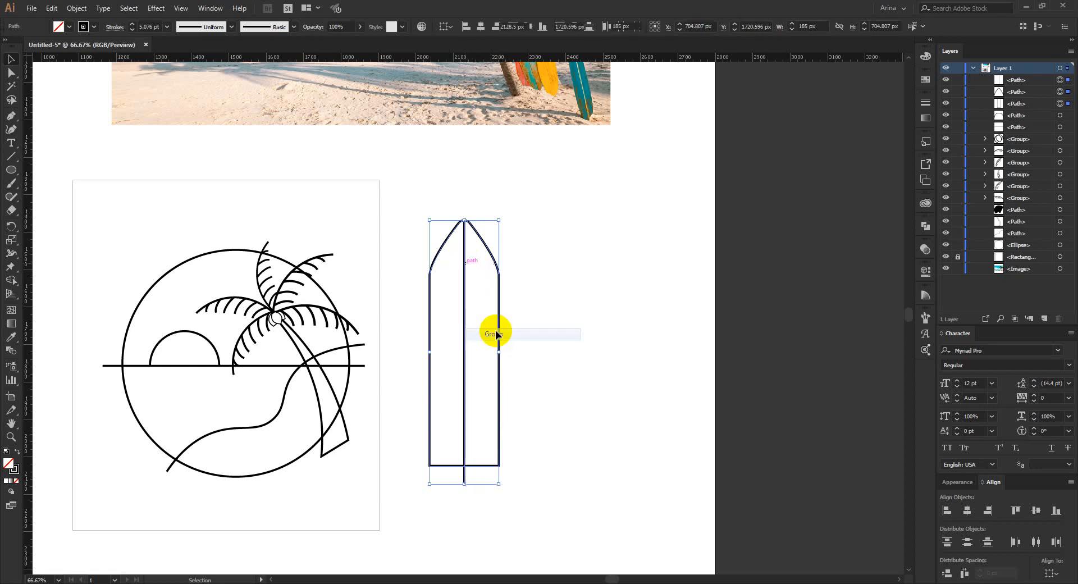
Place the board over the circle's lower part, scaled down to about 137 × 522 px, and tilt it to the right.
mouse_move(498, 318)
left_mouse_down()
mouse_move(308, 443)
mouse_move(272, 450)
mouse_move(274, 413)
mouse_move(230, 362)
mouse_move(224, 404)
mouse_move(242, 442)
left_mouse_up()
scroll(171, 457, "up", 2)
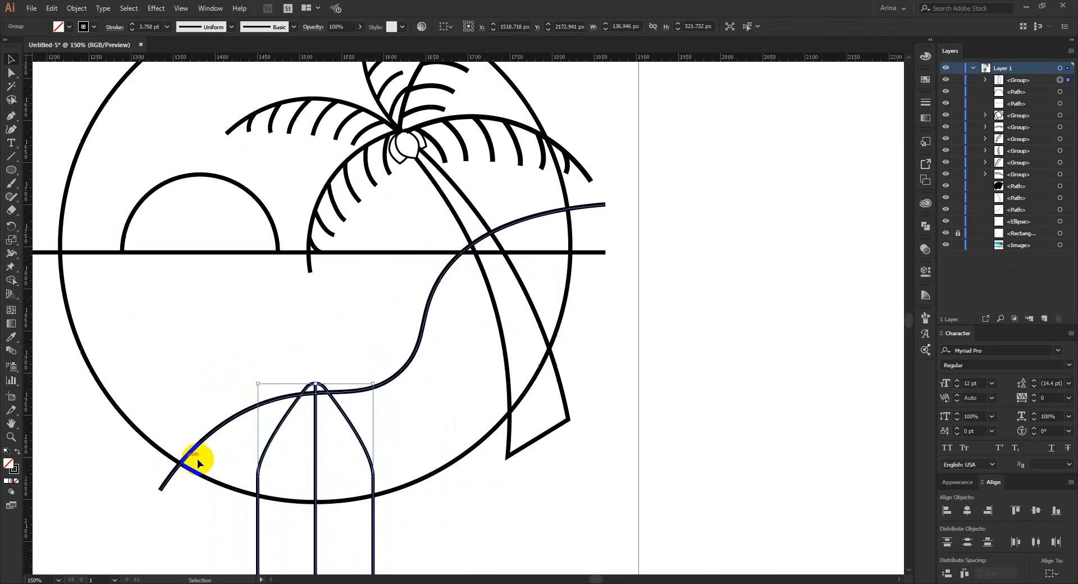
scroll(399, 404, "down", 3)
left_click_drag(377, 519, 361, 413)
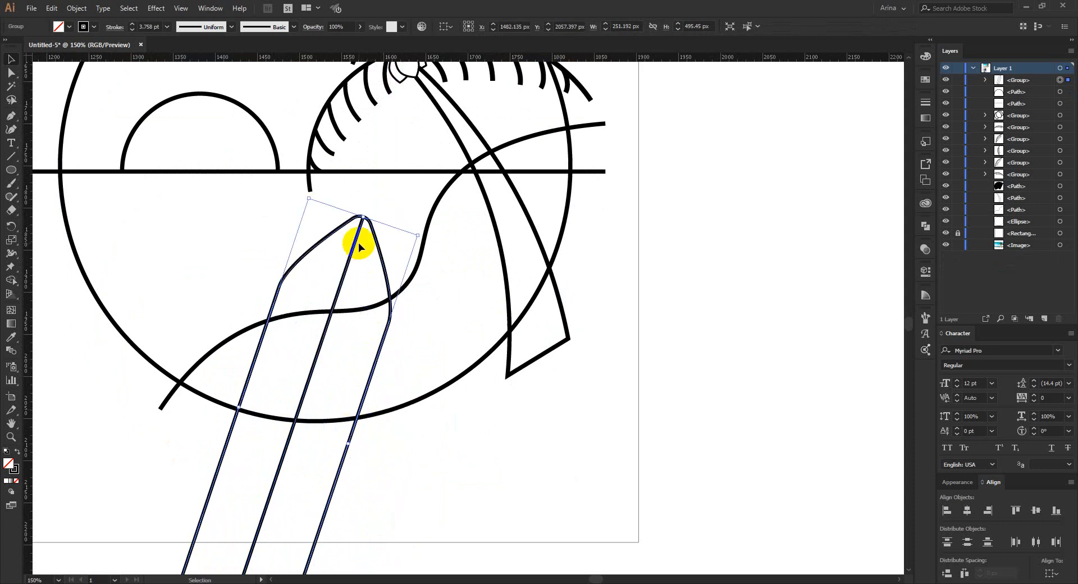
Shrink the tilted board to about 186 × 367 px and position it with its tip just above the shoreline curve.
left_click_drag(361, 217, 325, 285)
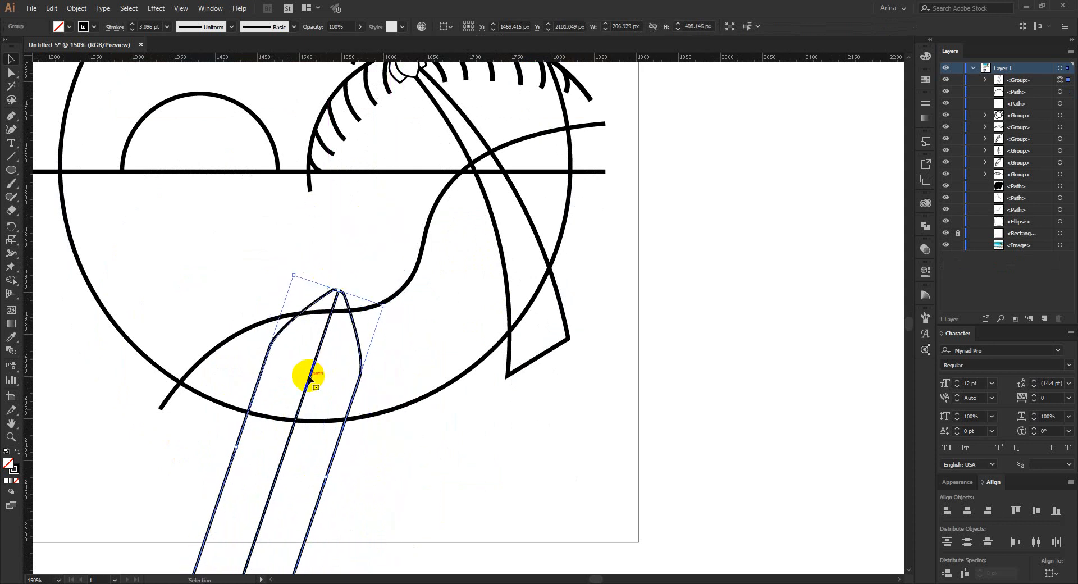
left_click_drag(308, 372, 334, 305)
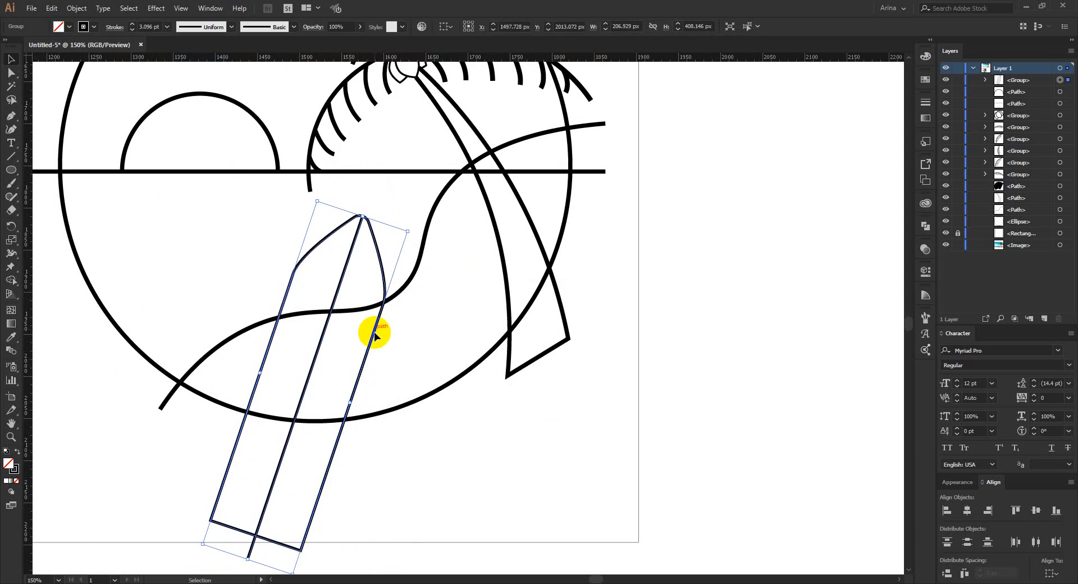
left_click_drag(361, 216, 343, 247)
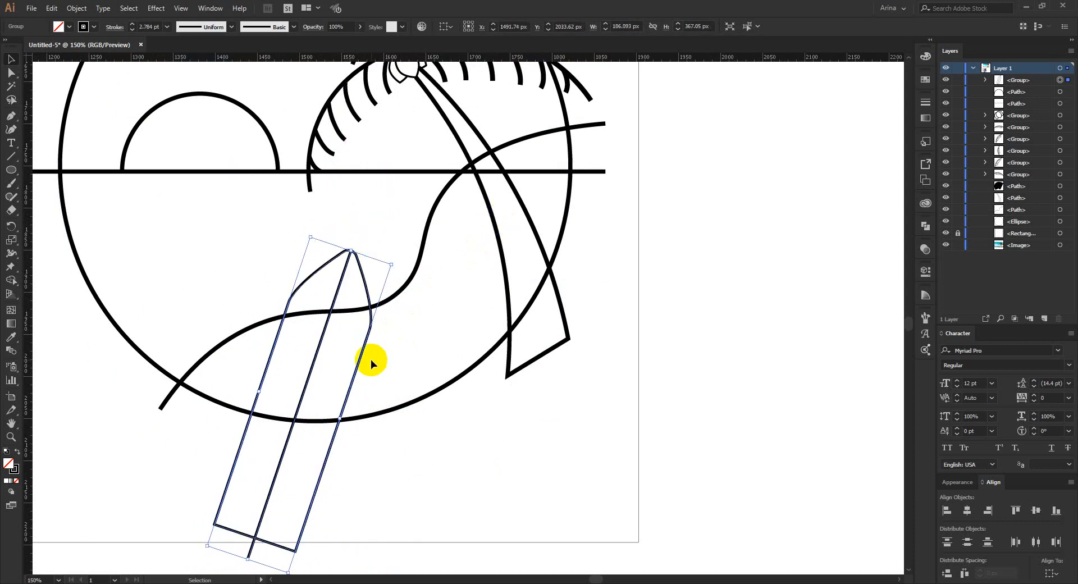
Duplicate the tilted board to its left, and rotate the copy to lean left so that the two boards cross.
left_click_drag(357, 369, 264, 366)
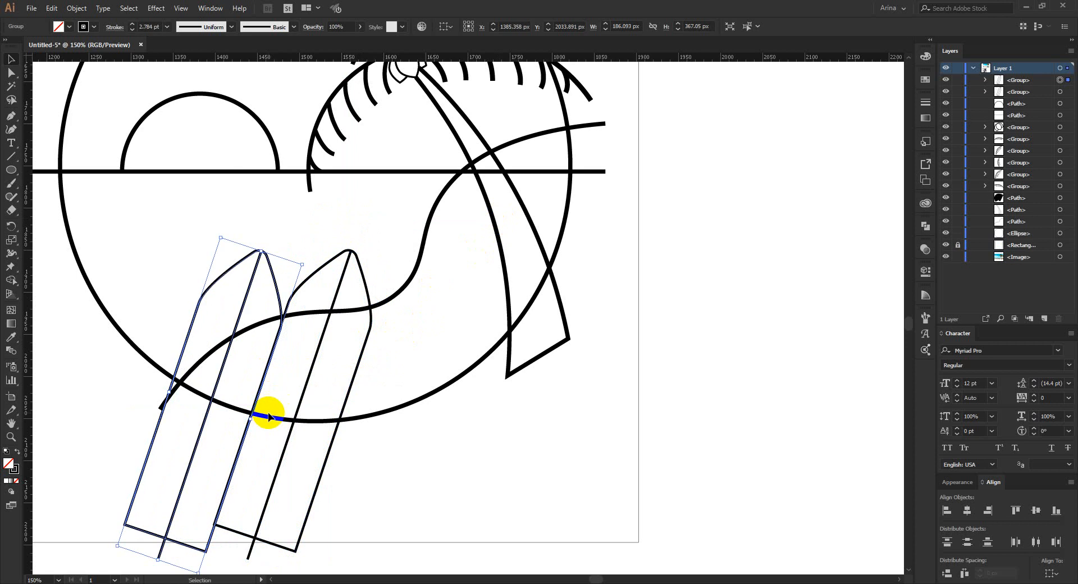
key("r")
left_click_drag(257, 426, 282, 376)
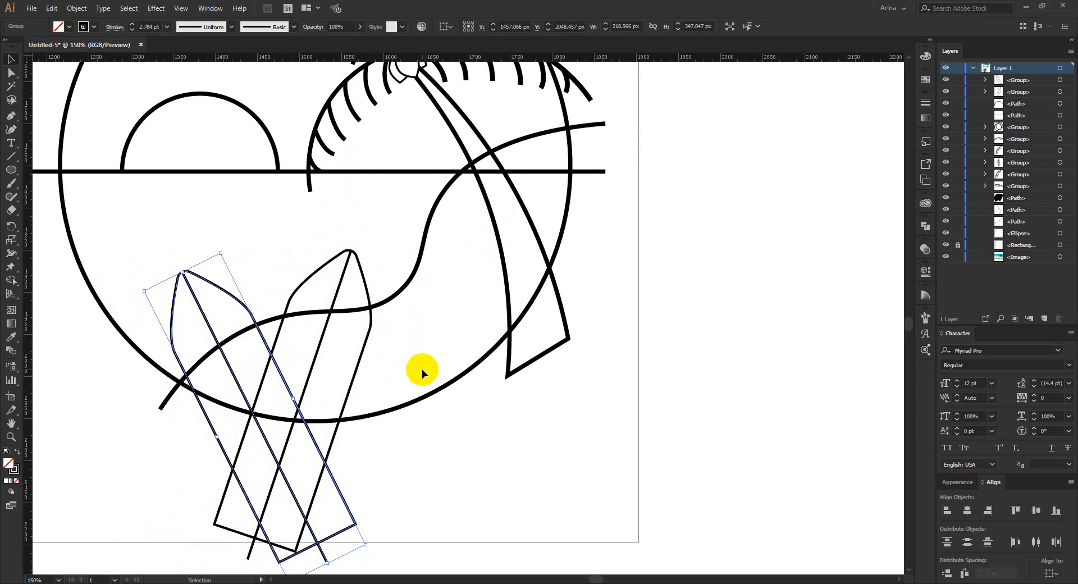
left_click(422, 368)
Select both crossed boards and move them up and left over the circle's lower part, to about X 1421, Y 2009 px.
key("ctrl+minus")
left_click_drag(476, 461, 219, 298)
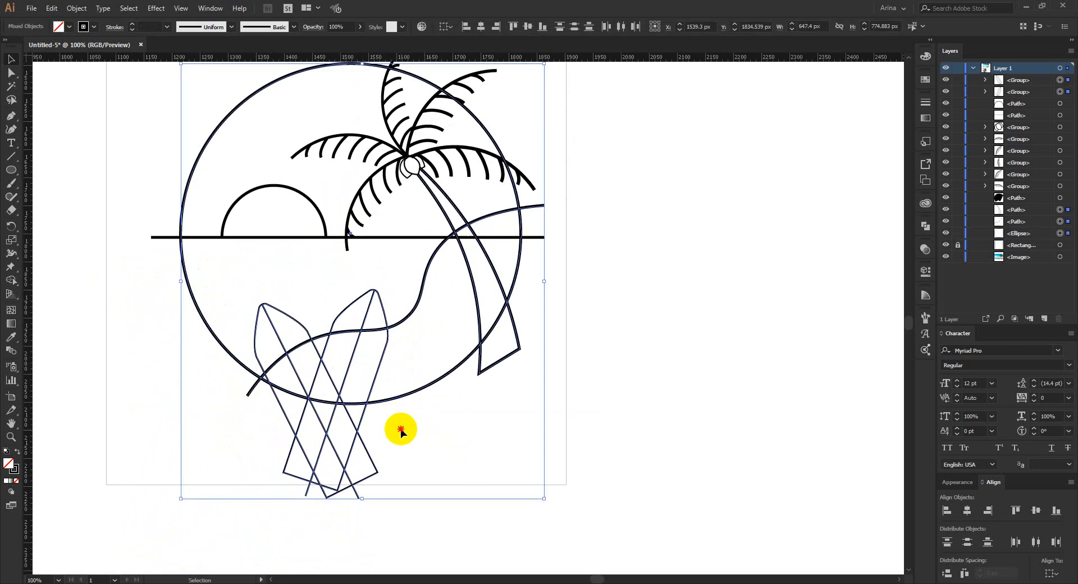
left_click(416, 459)
left_click(323, 459)
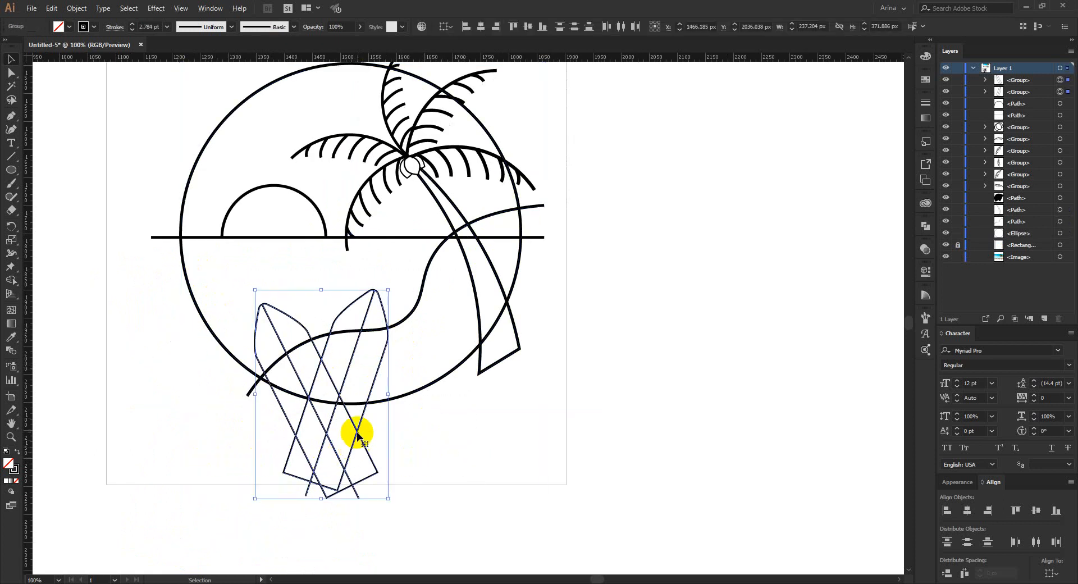
left_click_drag(355, 432, 325, 417)
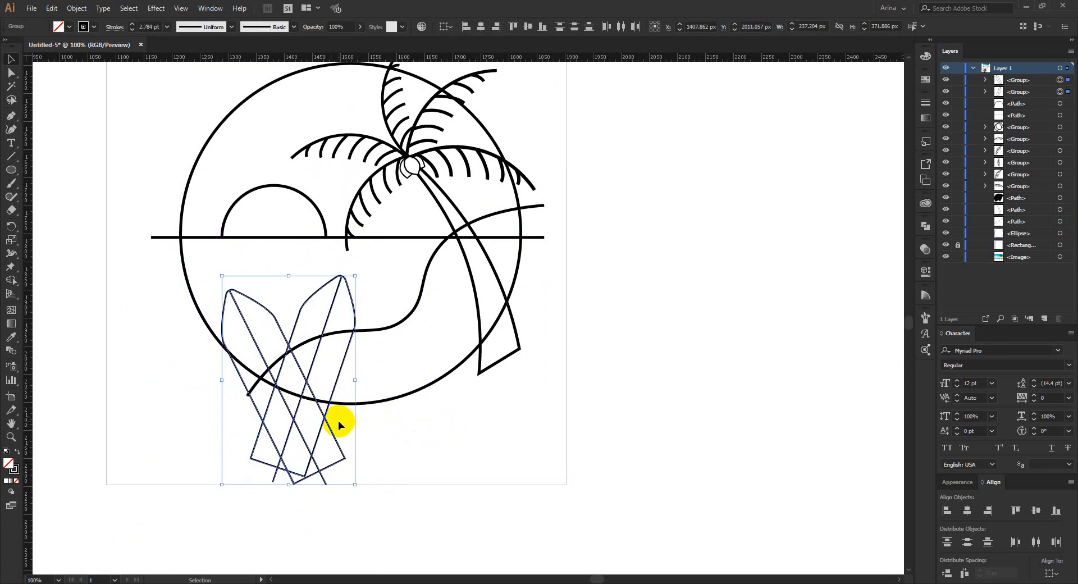
left_click_drag(327, 417, 333, 417)
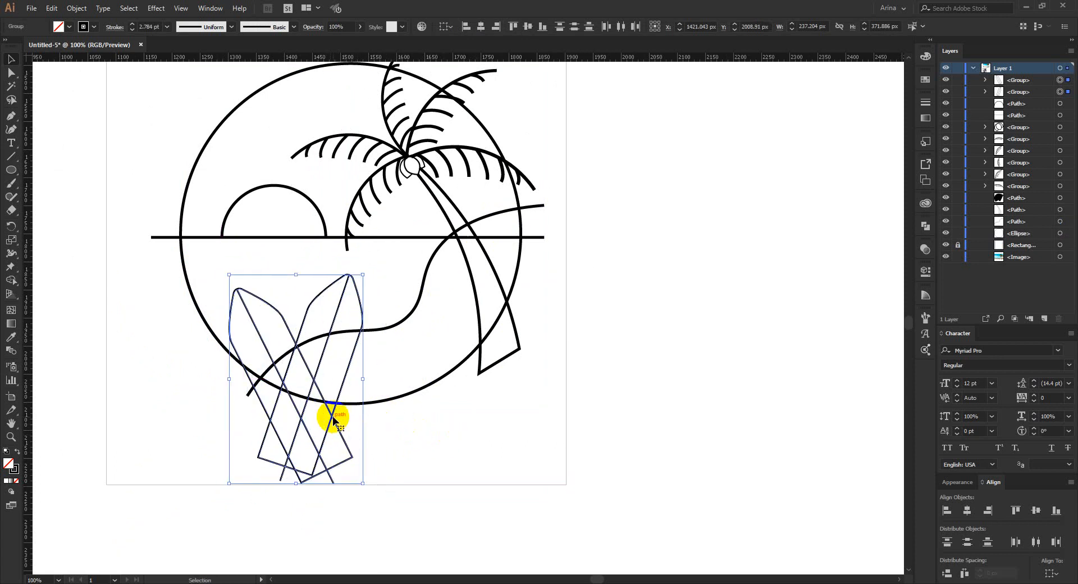
Match both boards' strokes to the circle's 5.076 pt stroke with the Eyedropper, and deselect them.
key("i")
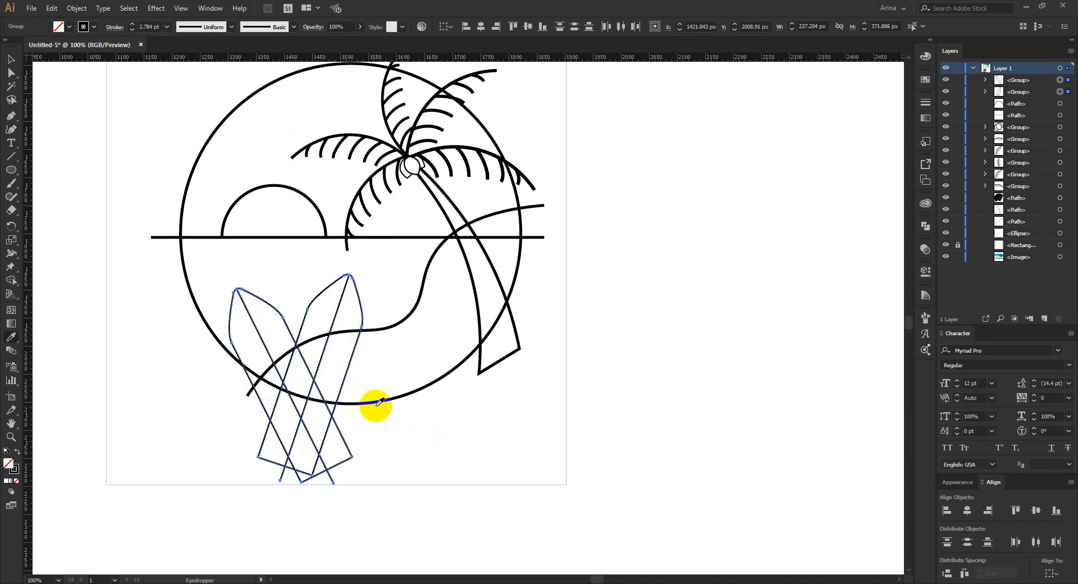
left_click(406, 393)
key("v")
left_click(415, 422)
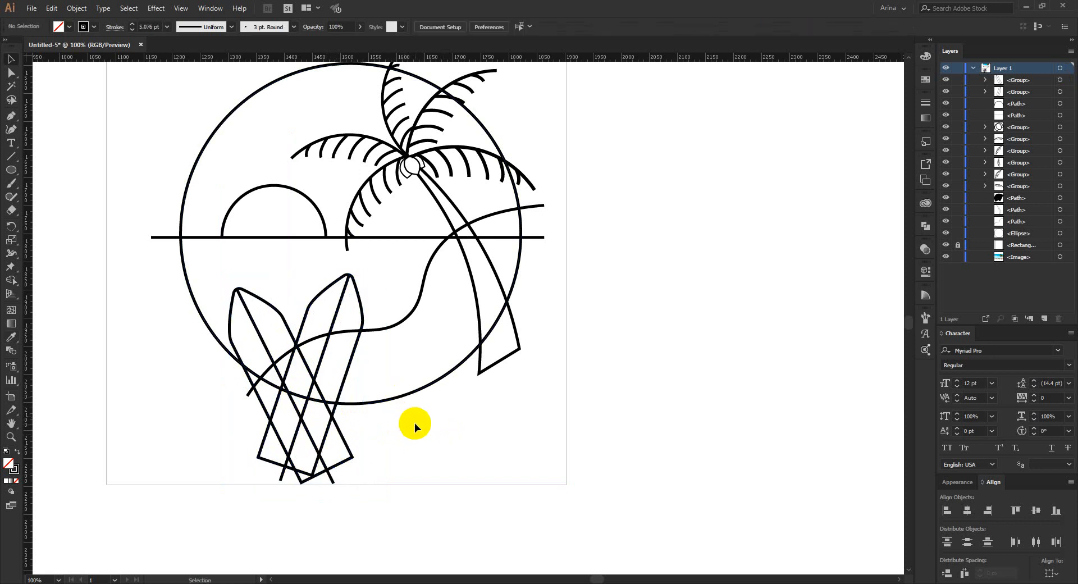
Select the boards, circle and shoreline, and cut away the board parts outside the circle with the Shape Builder.
scroll(253, 371, "up", 1)
left_click_drag(440, 478, 180, 286)
key("shift+m")
scroll(247, 349, "up", 2)
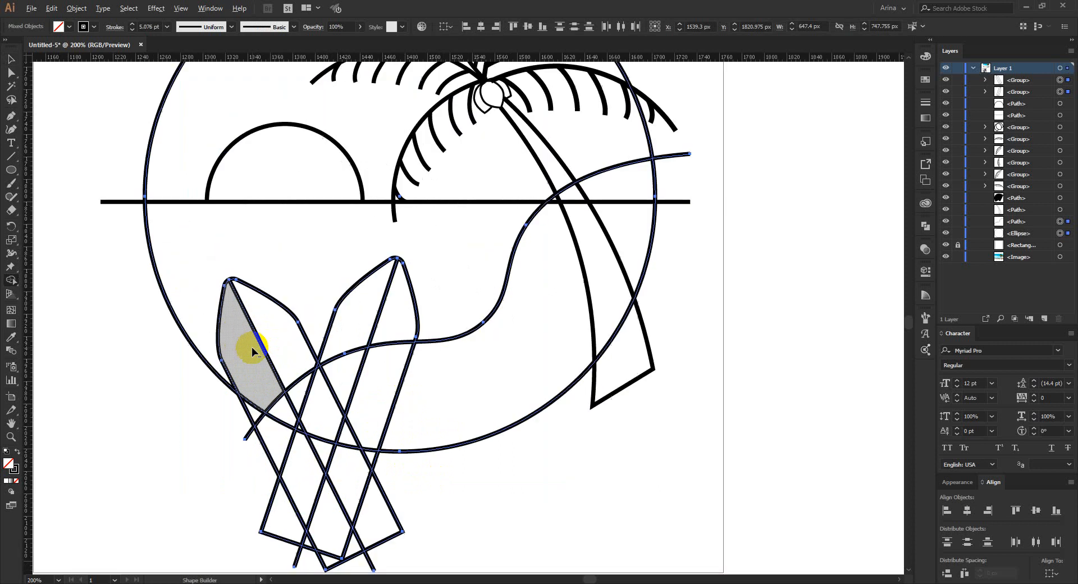
mouse_move(229, 432)
left_mouse_down()
mouse_move(314, 479)
mouse_move(459, 510)
left_mouse_up()
scroll(462, 461, "down", 3)
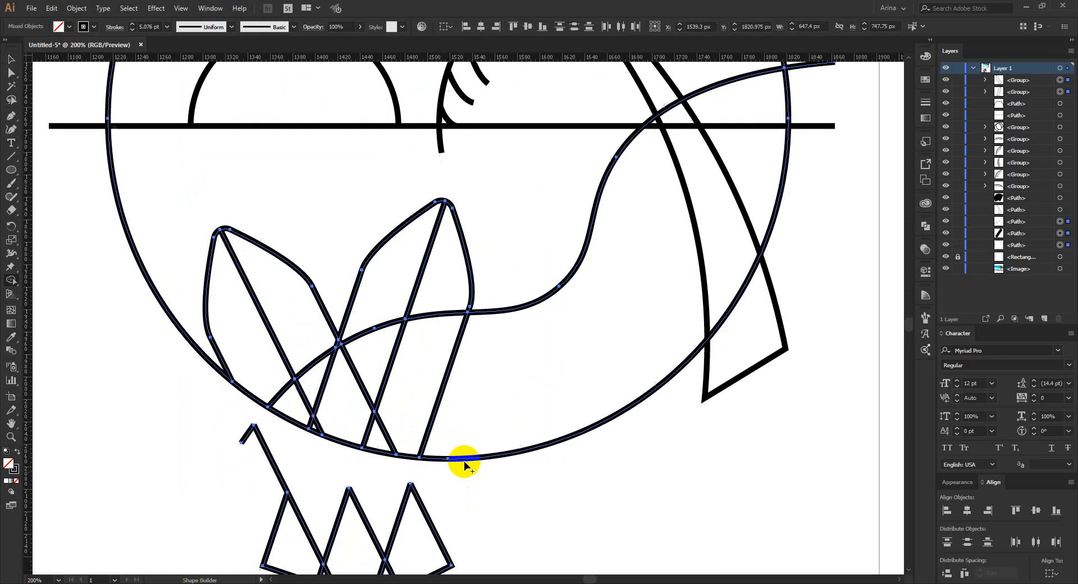
mouse_move(494, 469)
left_mouse_down()
mouse_move(189, 391)
mouse_move(353, 447)
left_mouse_up()
mouse_move(229, 362)
left_mouse_down()
mouse_move(289, 426)
mouse_move(337, 548)
mouse_move(414, 529)
mouse_move(339, 526)
mouse_move(321, 540)
mouse_move(489, 518)
mouse_move(385, 554)
left_mouse_up()
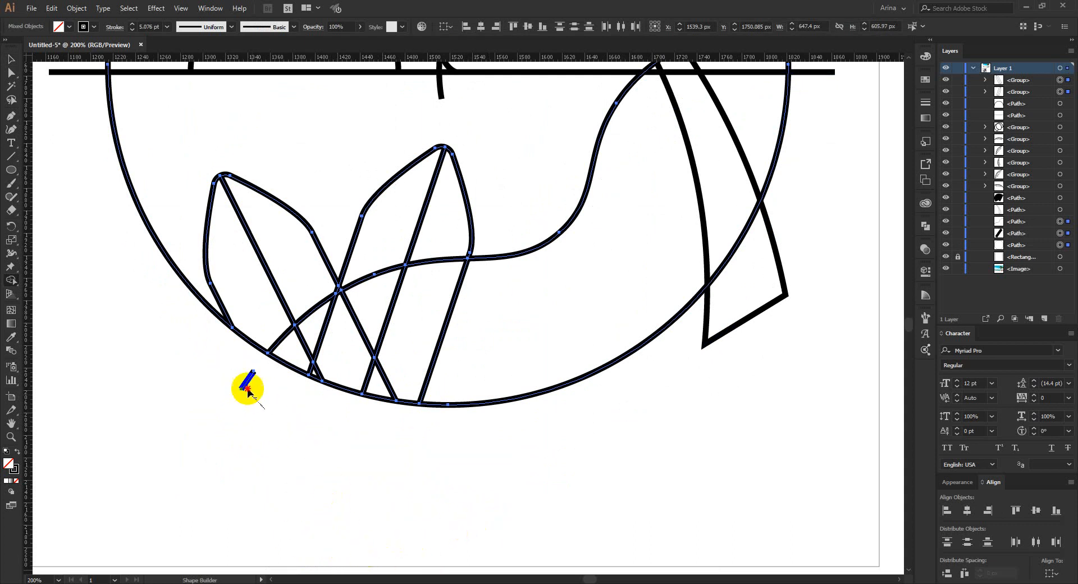
left_click_drag(247, 385, 217, 356)
Remove the shoreline segments that run through the right board with the Shape Builder.
scroll(276, 383, "up", 1)
scroll(337, 368, "up", 2)
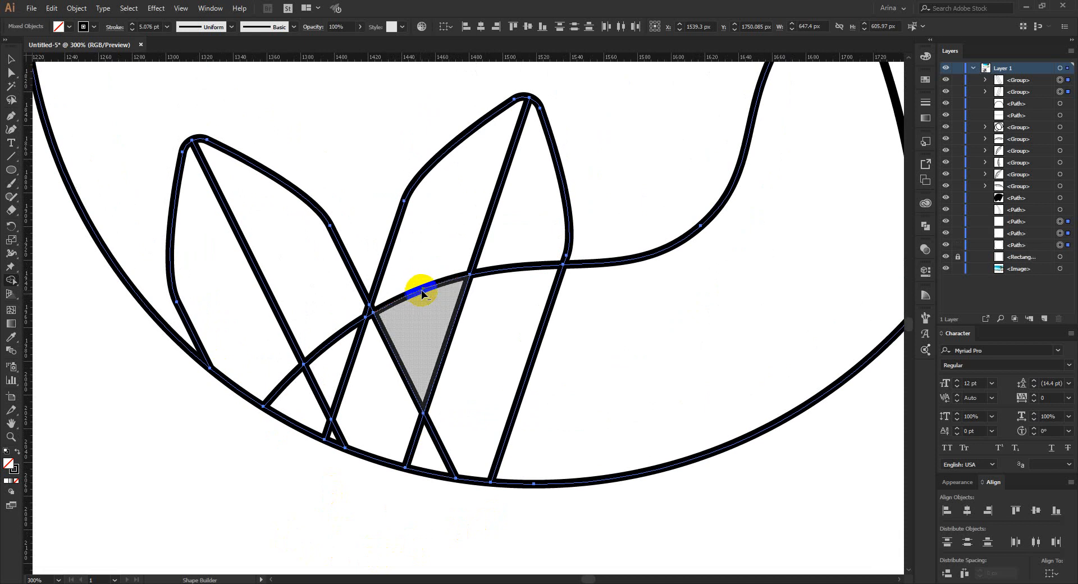
left_click_drag(421, 288, 500, 269)
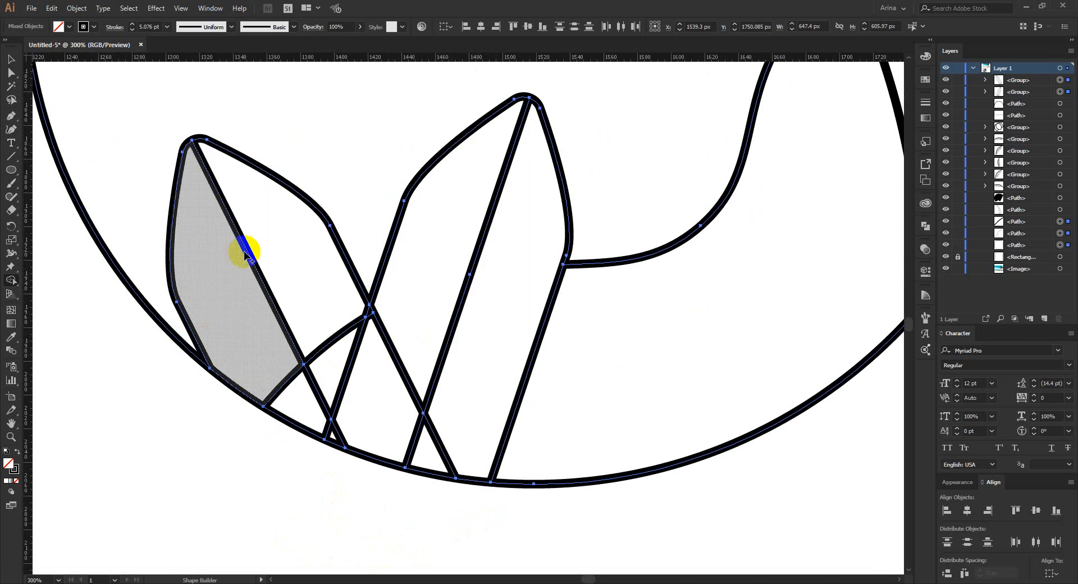
left_click(391, 350, "alt")
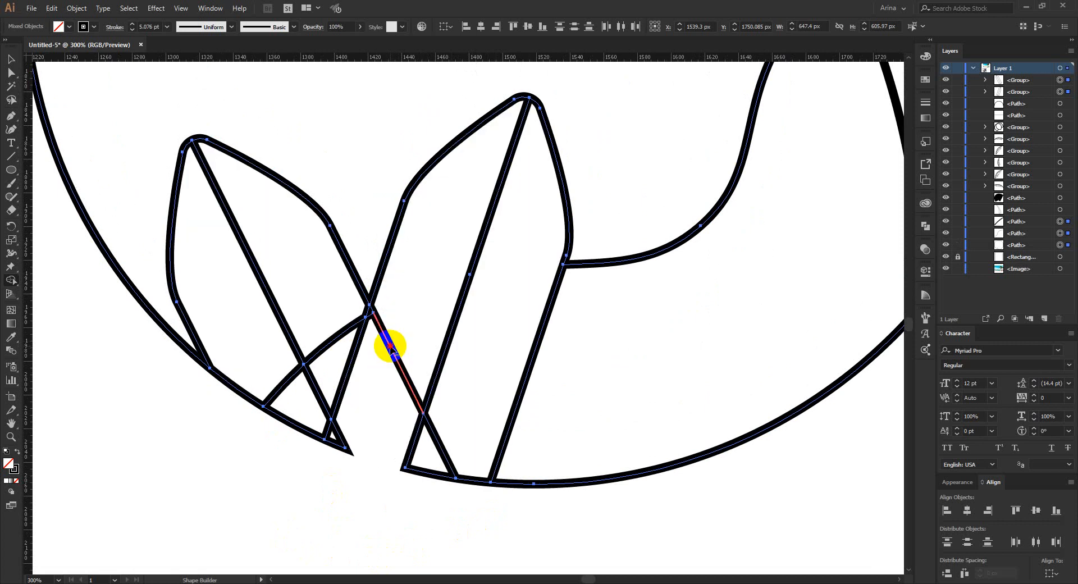
left_click(370, 308, "alt")
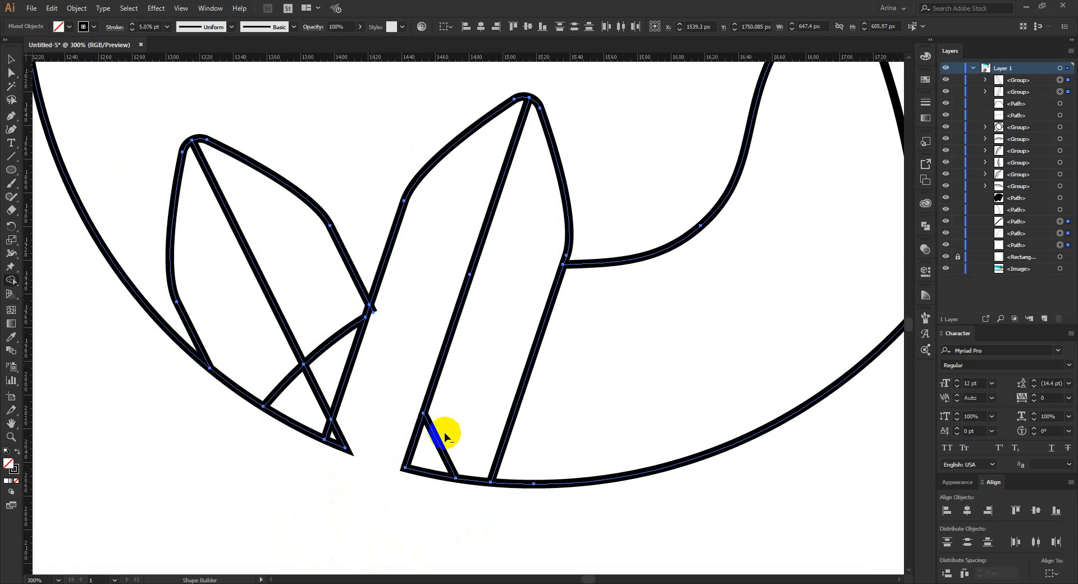
key("ctrl+z")
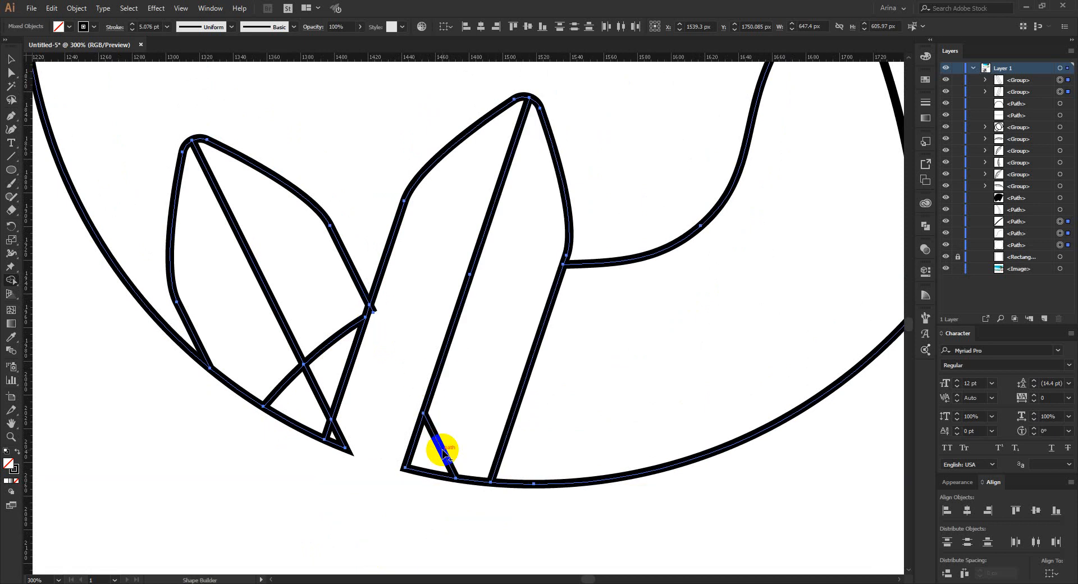
key("ctrl+z")
key("ctrl+z")
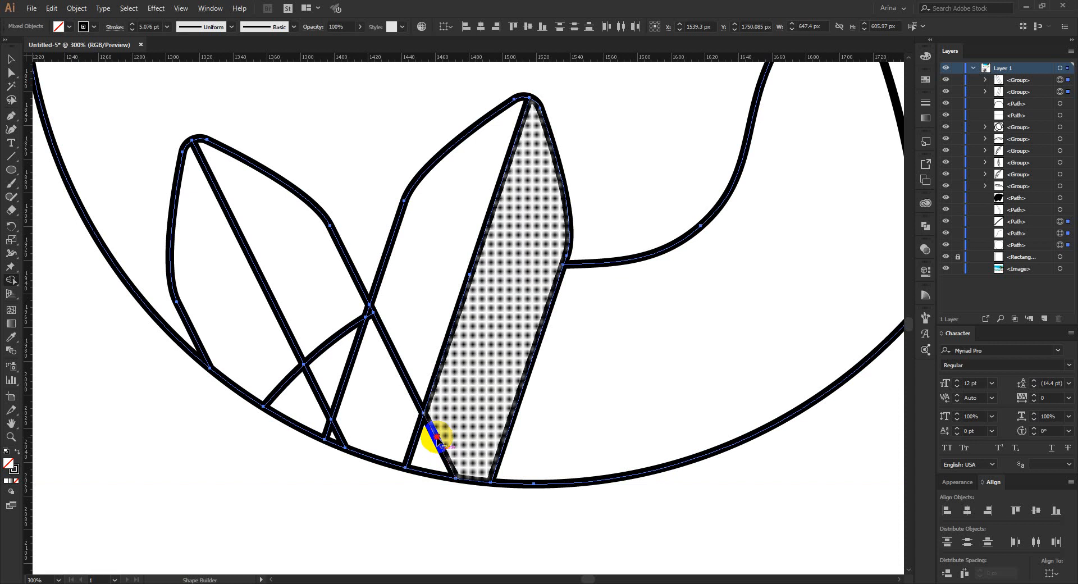
Remove the left board's edge and centre-line segments that overlap the right board, so the right board lies in front.
left_click(438, 441, "alt")
scroll(376, 326, "up", 1)
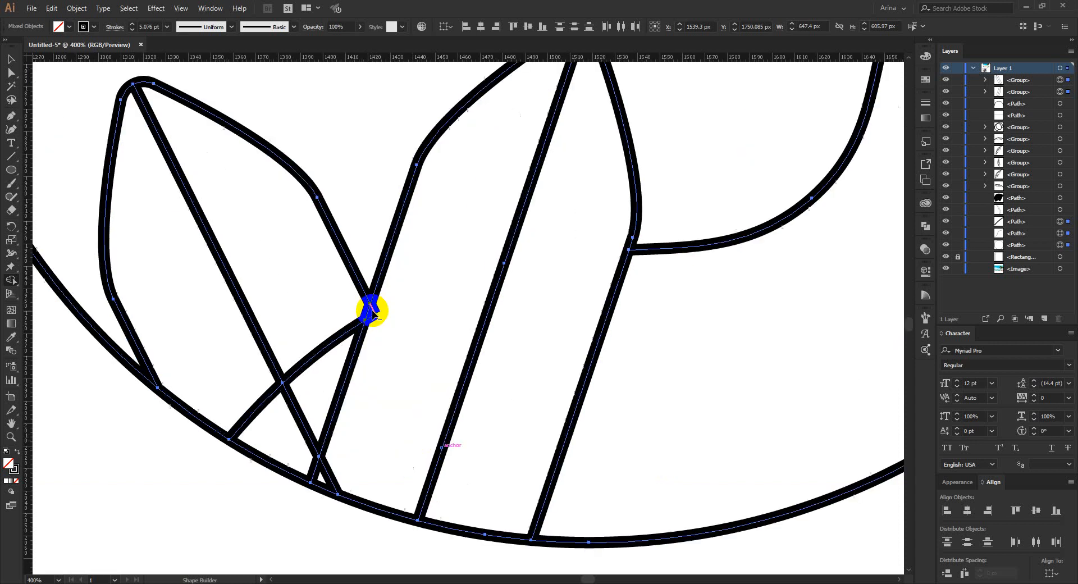
left_click(371, 316, "alt")
left_click(325, 457, "alt")
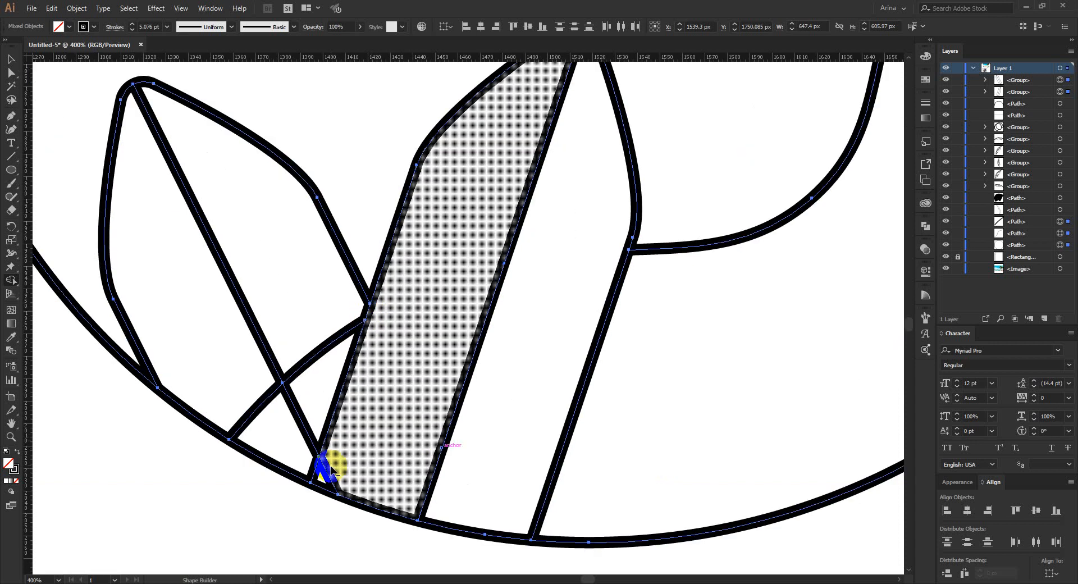
Remove the remaining shoreline segments inside the left board and clear the selection.
scroll(397, 425, "down", 1)
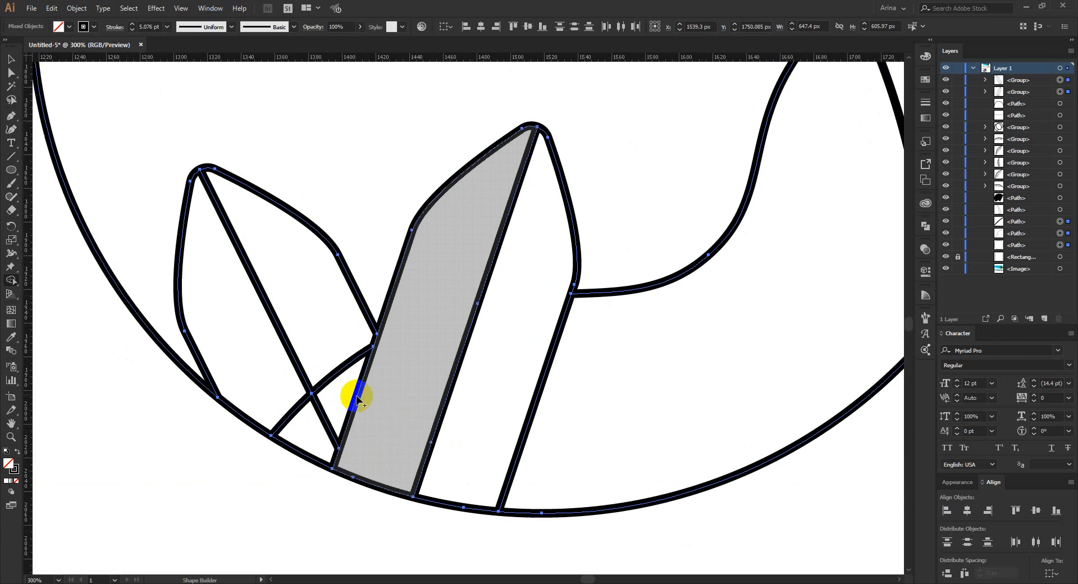
left_click(301, 403, "alt")
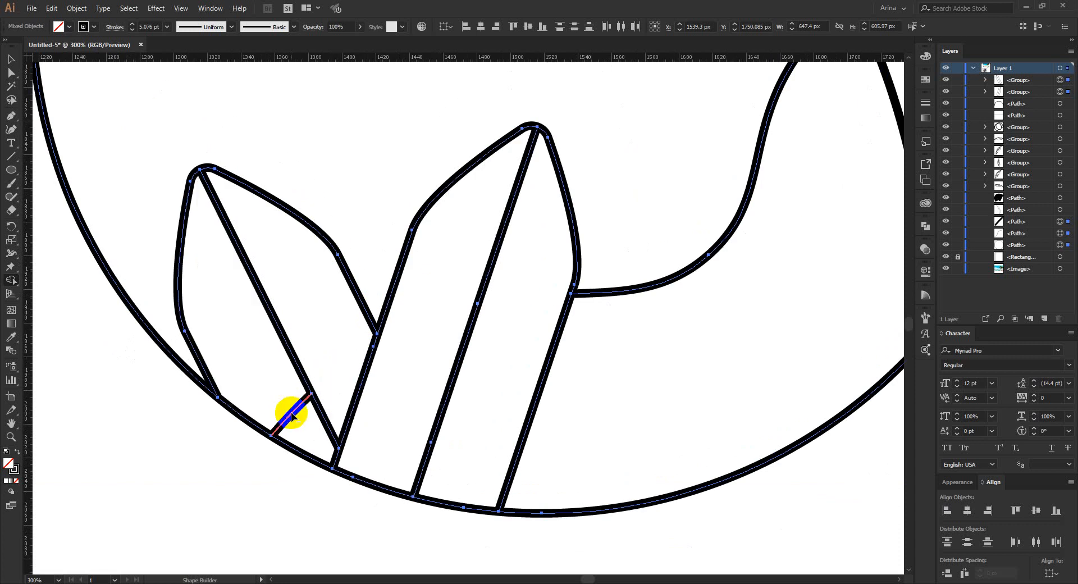
scroll(394, 433, "down", 2)
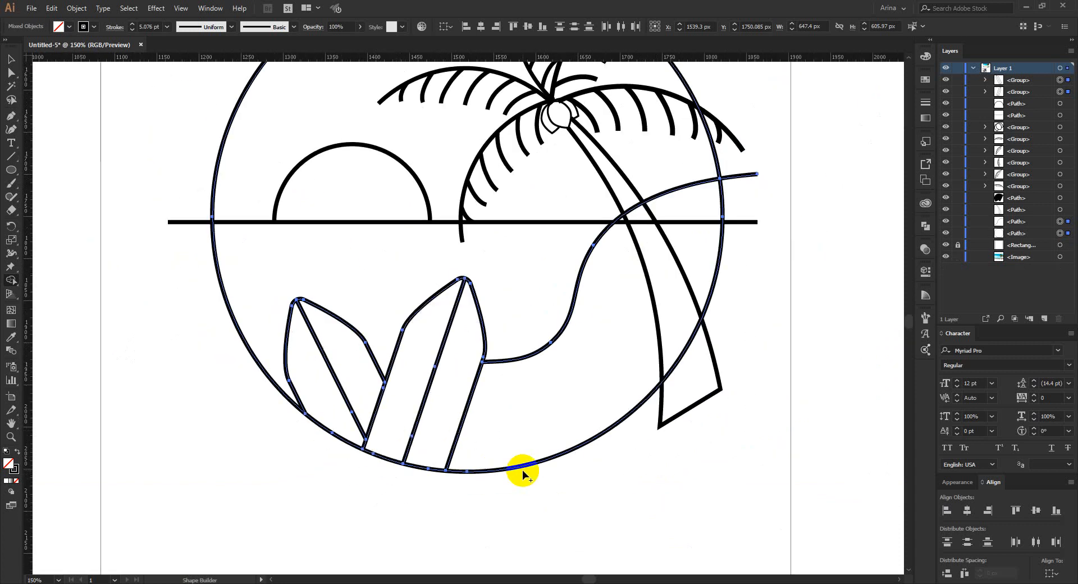
key("v")
scroll(506, 429, "down", 1)
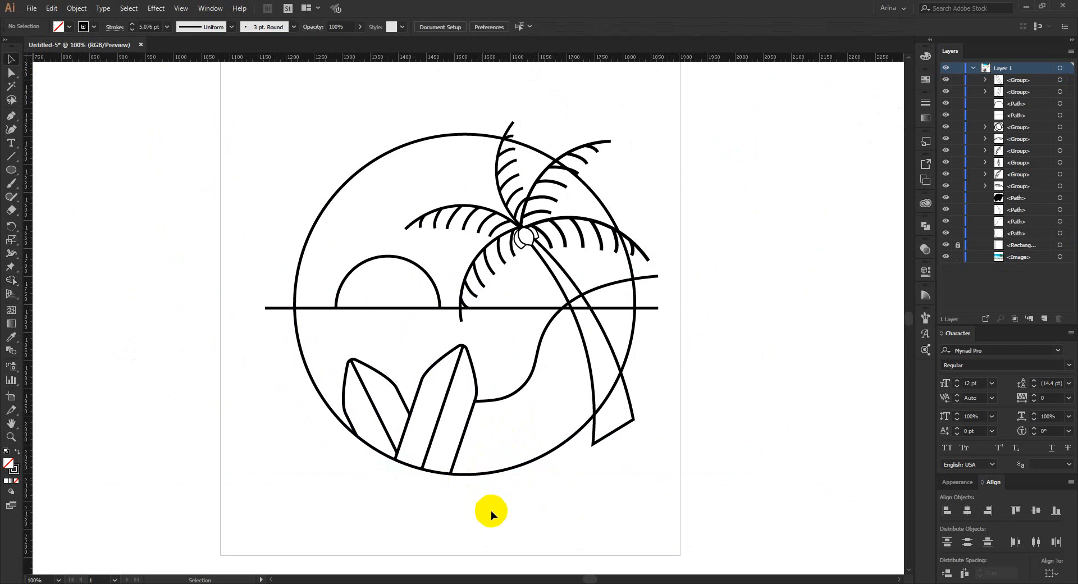
left_click(524, 537)
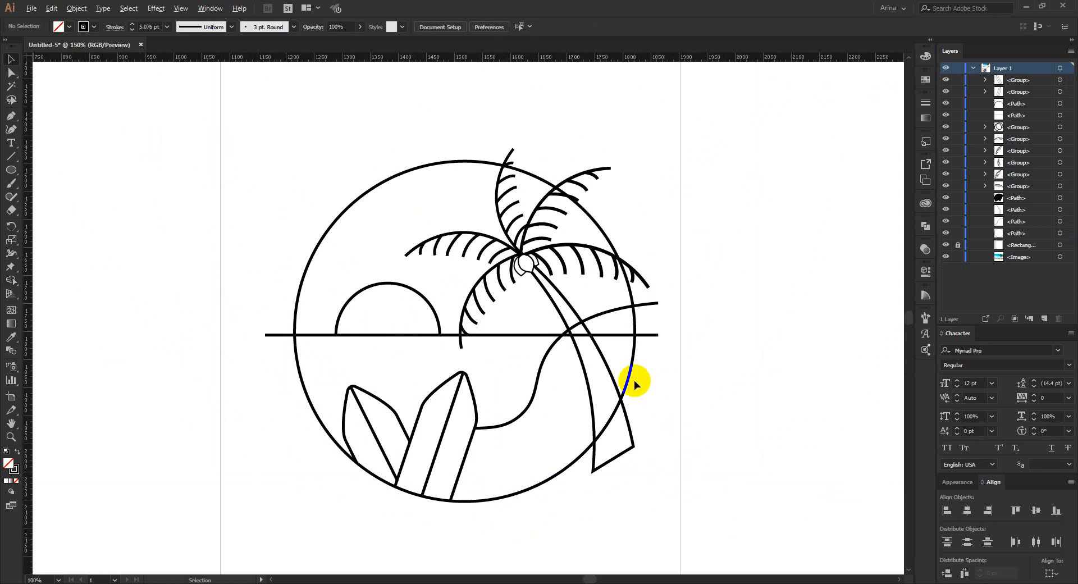
Select the whole line artwork and remove the shoreline and horizon segments inside the trunk and the horizon over the sand with the Shape Builder.
scroll(635, 379, "up", 1)
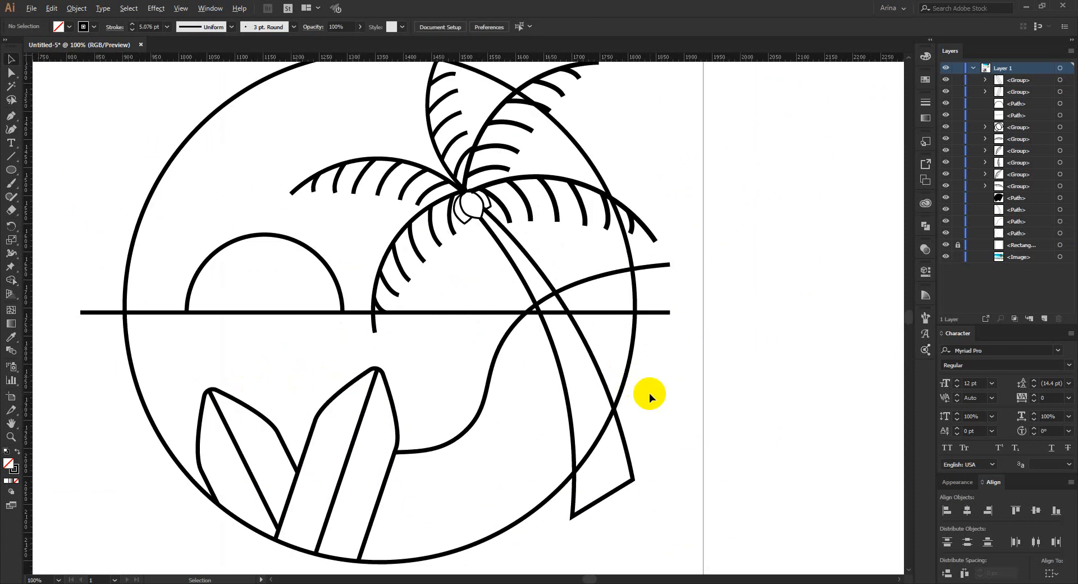
scroll(649, 393, "down", 1)
scroll(651, 273, "up", 1)
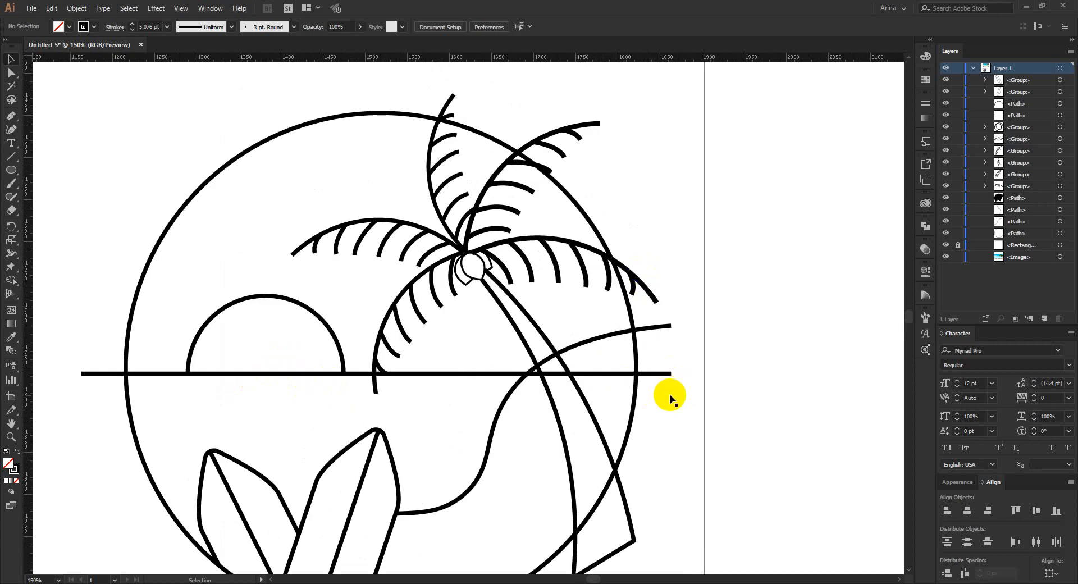
left_click_drag(187, 97, 689, 498)
scroll(670, 480, "down", 3)
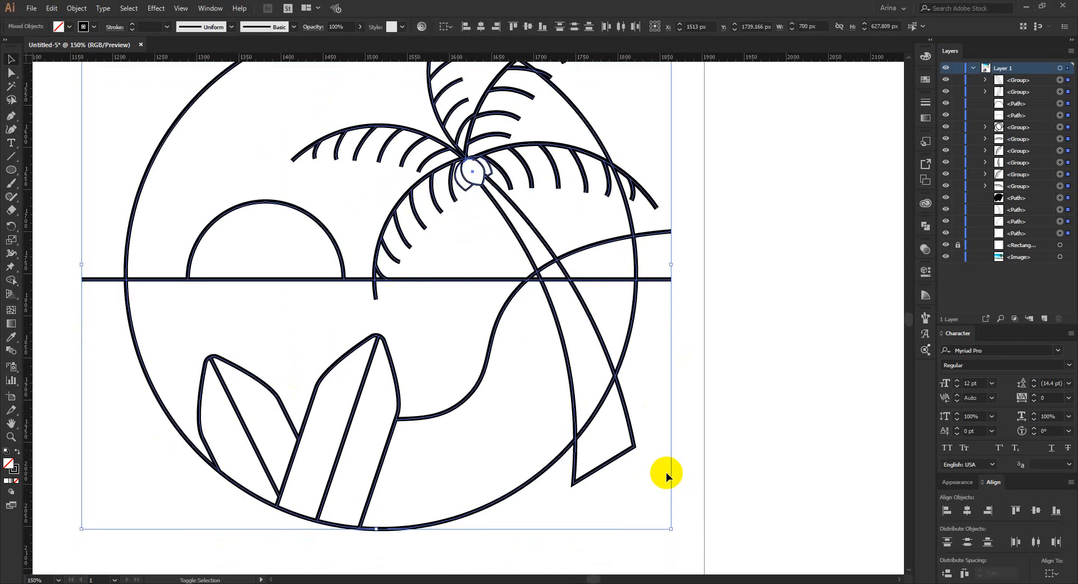
key("shift+m")
scroll(522, 257, "up", 3)
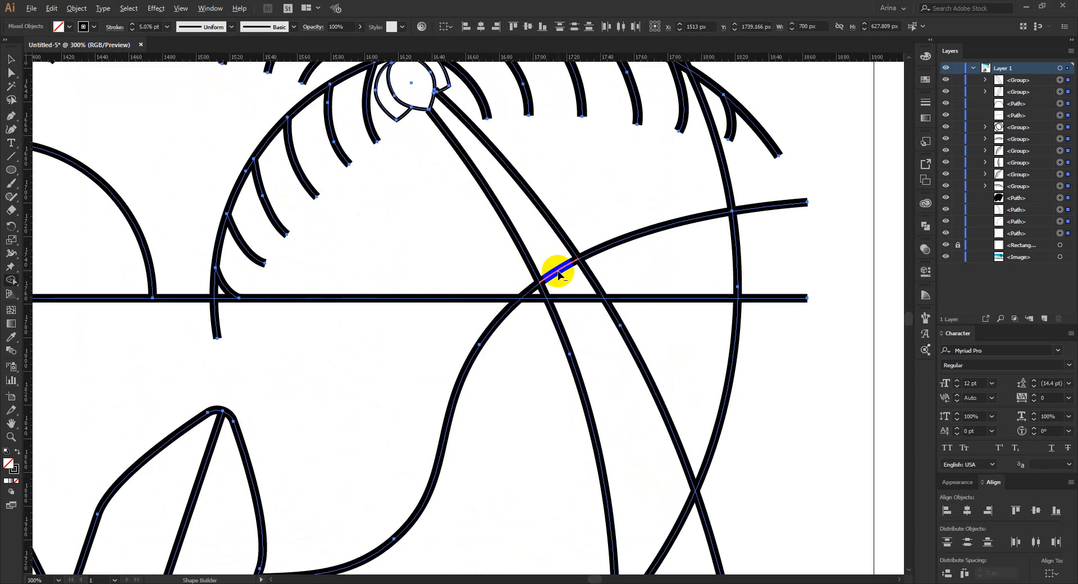
left_click(558, 271, "alt")
left_click(565, 297, "alt")
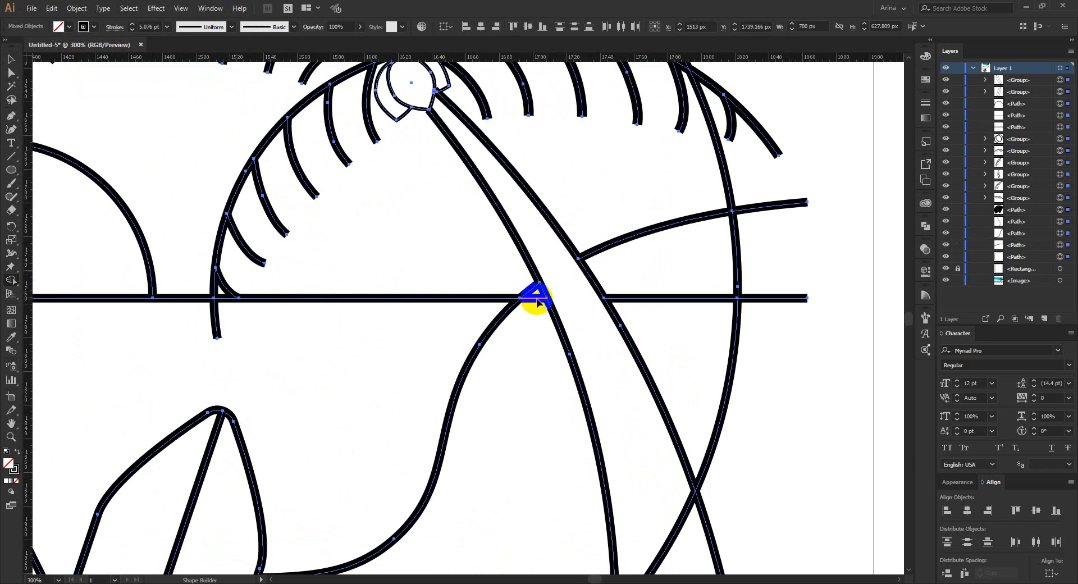
left_click(536, 297, "alt")
left_click(645, 298, "alt")
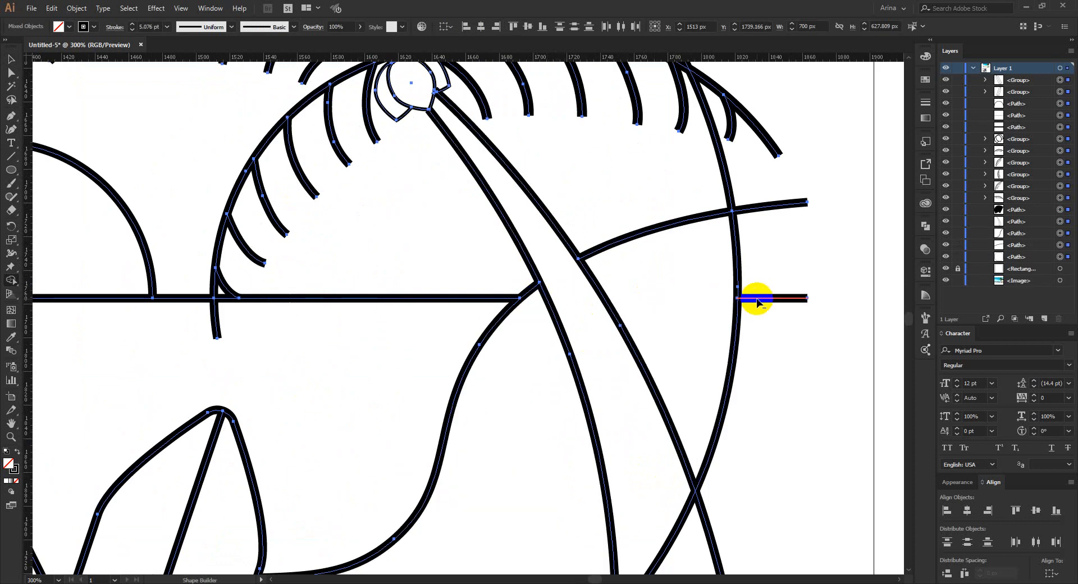
Remove the right-hand ends of the shoreline and horizon and the trunk's base where they extend beyond the circle.
left_click_drag(776, 203, 793, 339)
scroll(659, 297, "down", 1)
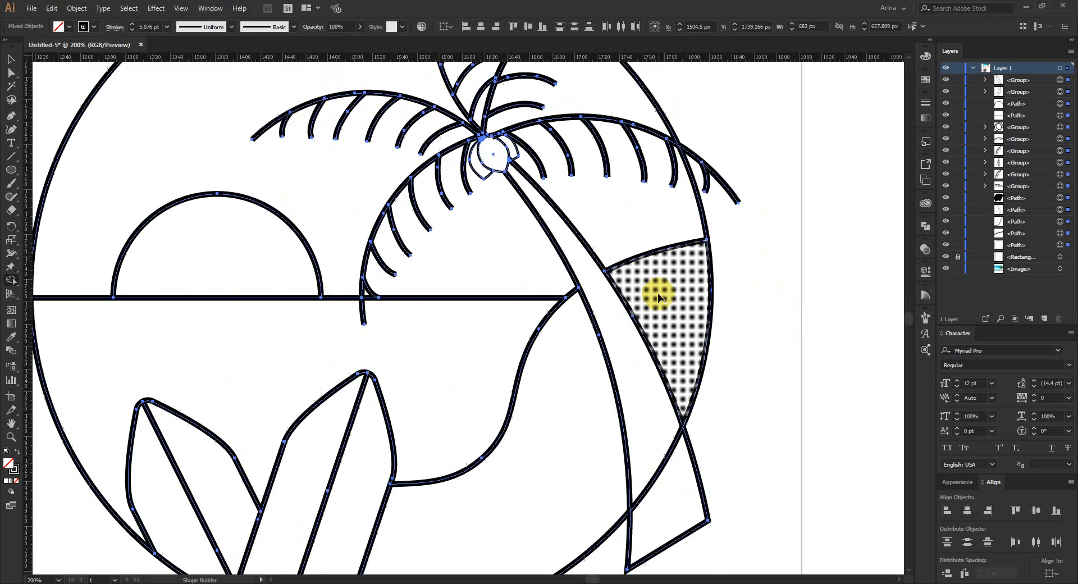
scroll(659, 297, "down", 1)
mouse_move(697, 414)
left_mouse_down()
mouse_move(637, 494)
mouse_move(588, 527)
left_mouse_up()
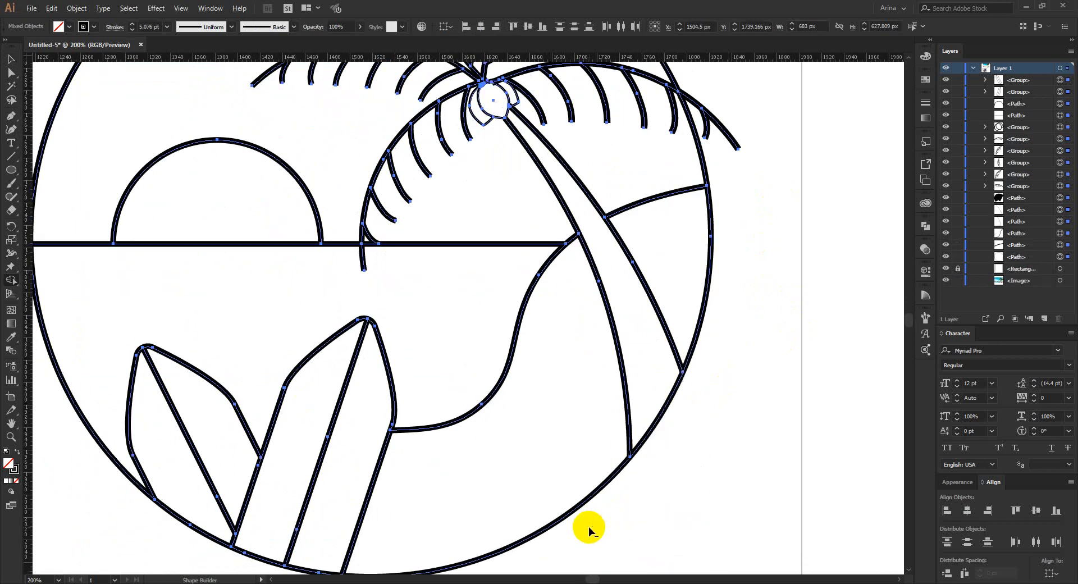
Remove the short horizon segment between the lowest palm frond's stem and its last leaflet.
scroll(691, 446, "down", 1)
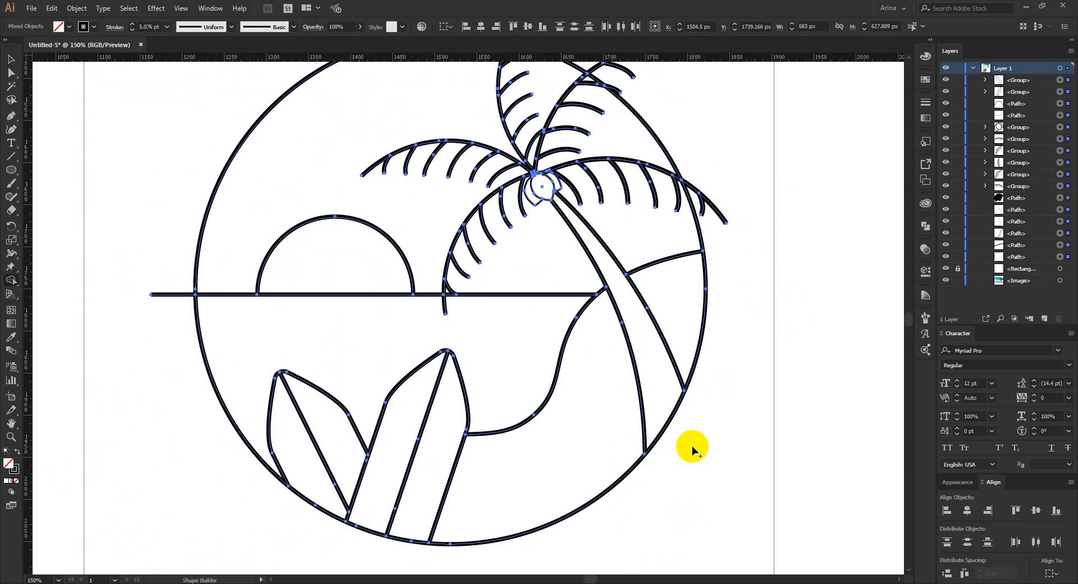
scroll(464, 288, "up", 1)
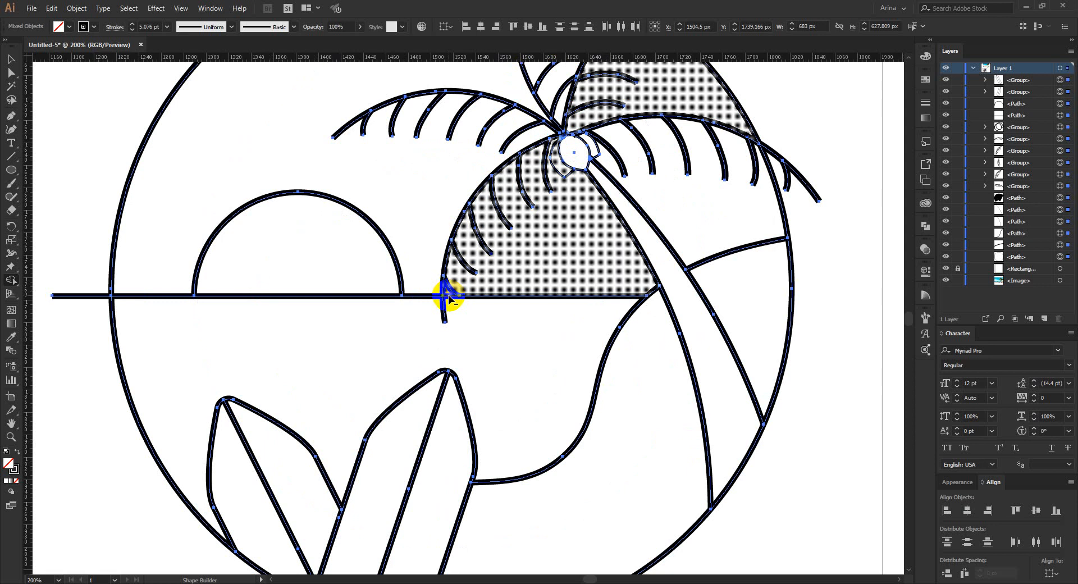
left_click(449, 295, "alt")
Remove the circle segment between the upper-right palm frond's stem and its leaflet, and clear the selection.
scroll(525, 351, "down", 1, "alt")
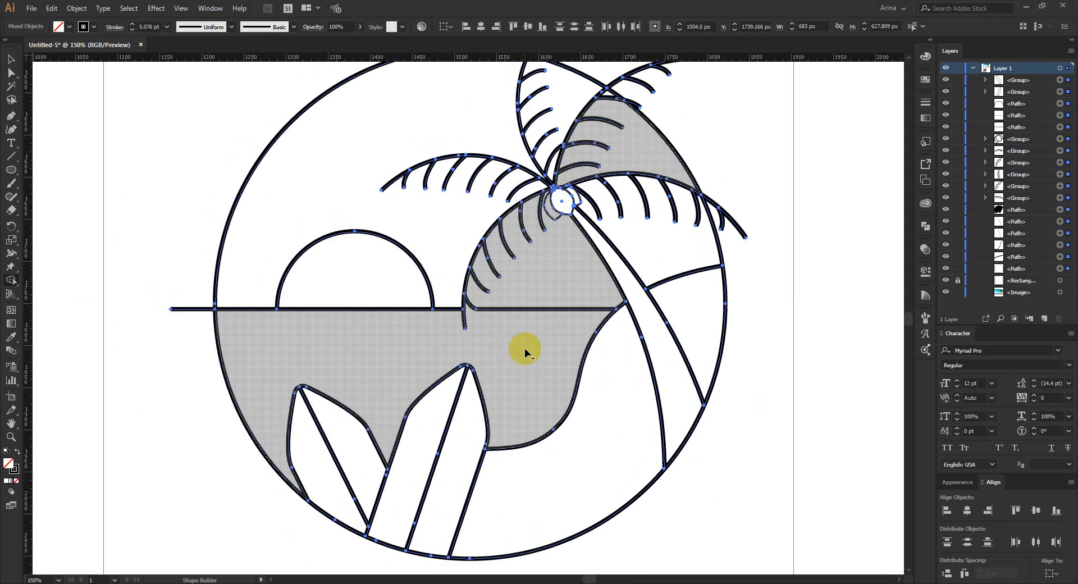
scroll(719, 191, "up", 1, "alt")
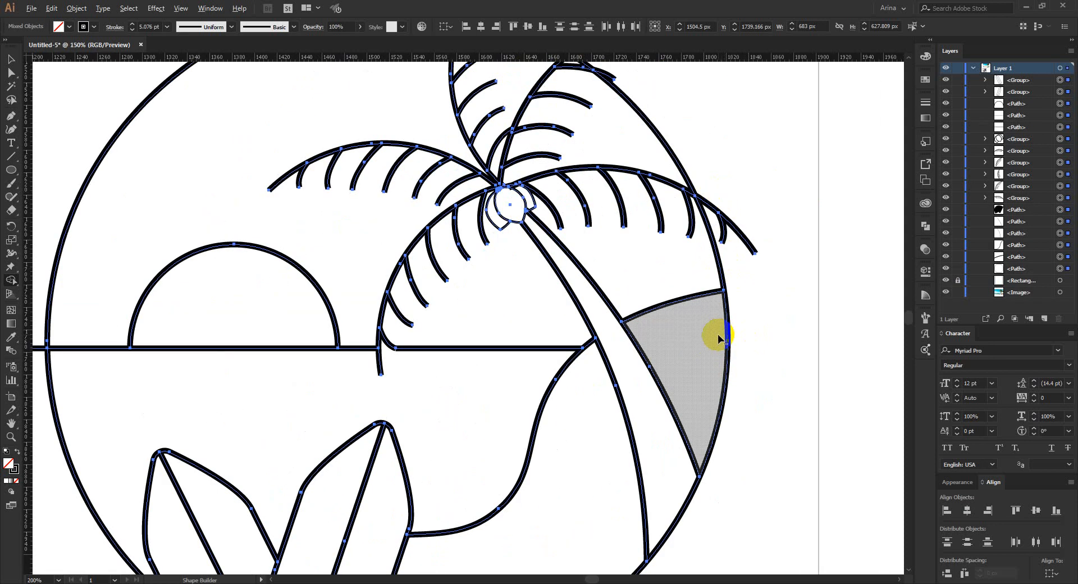
scroll(716, 312, "down", 1, "alt")
scroll(618, 123, "up", 2, "alt")
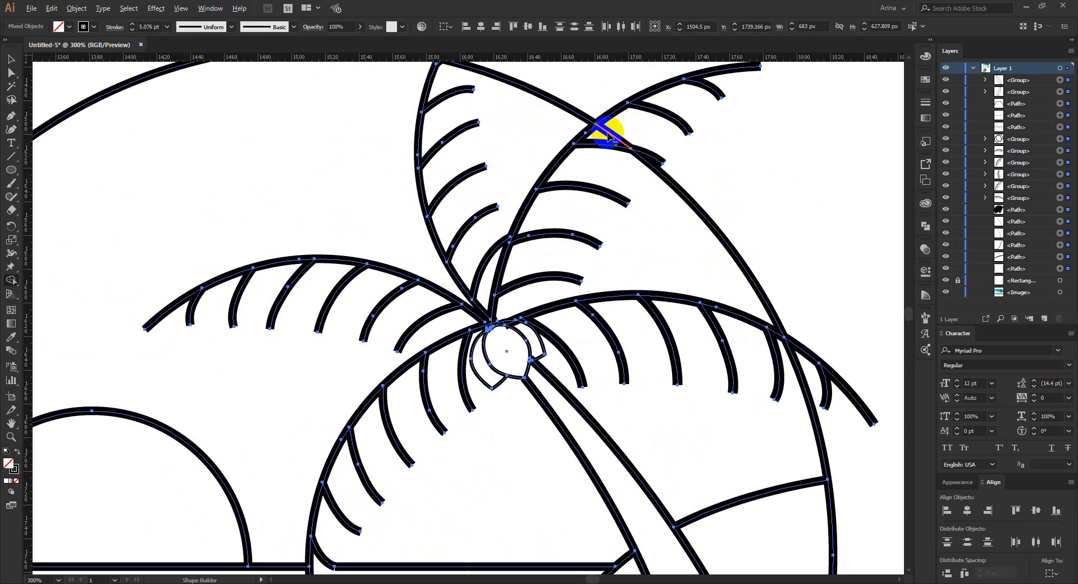
left_click(607, 132, "alt")
scroll(718, 212, "down", 3, "alt")
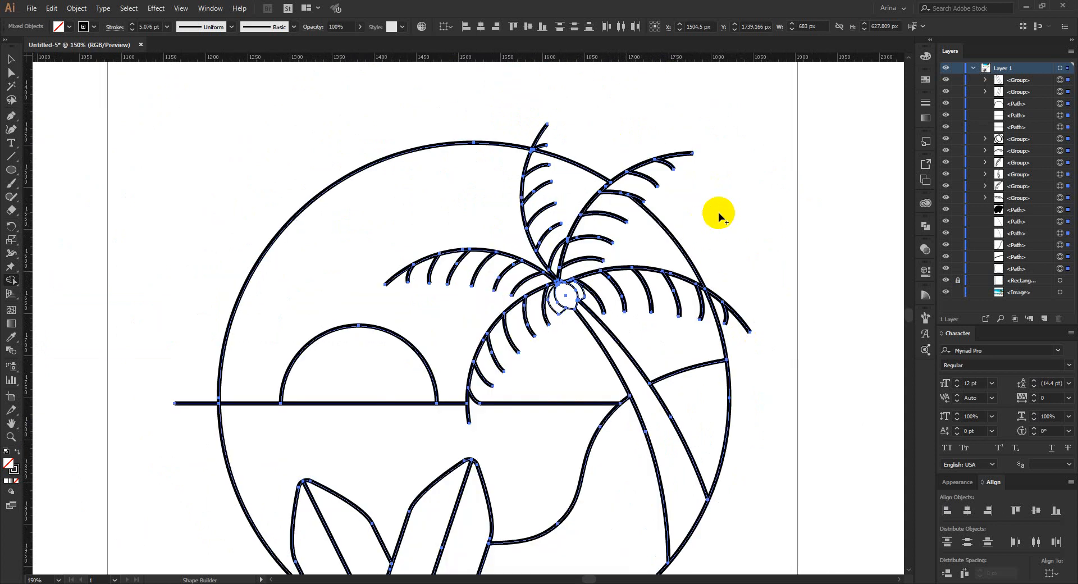
key("v")
left_click(718, 212)
Draw a straight horizontal line about 498 px long just below the horizon, from outside the circle's left edge to the trunk.
scroll(679, 235, "down", 1, "alt")
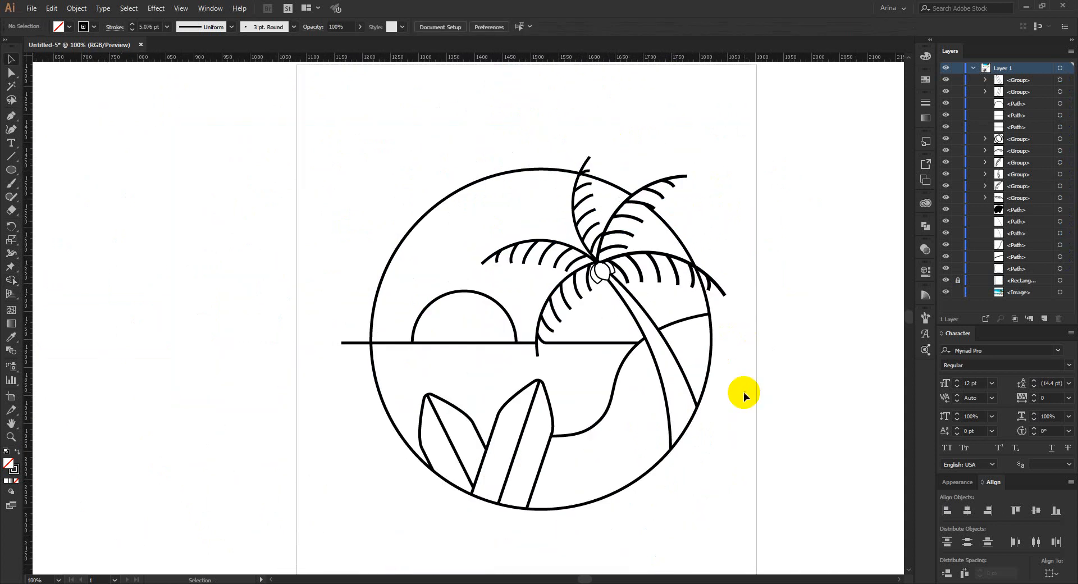
scroll(736, 378, "up", 2, "alt")
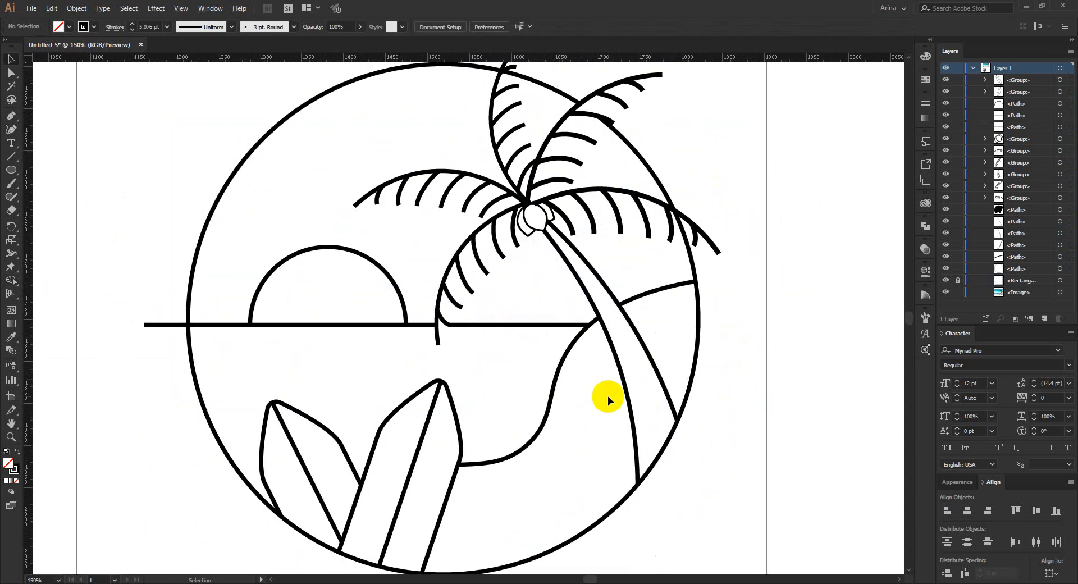
scroll(516, 374, "up", 1)
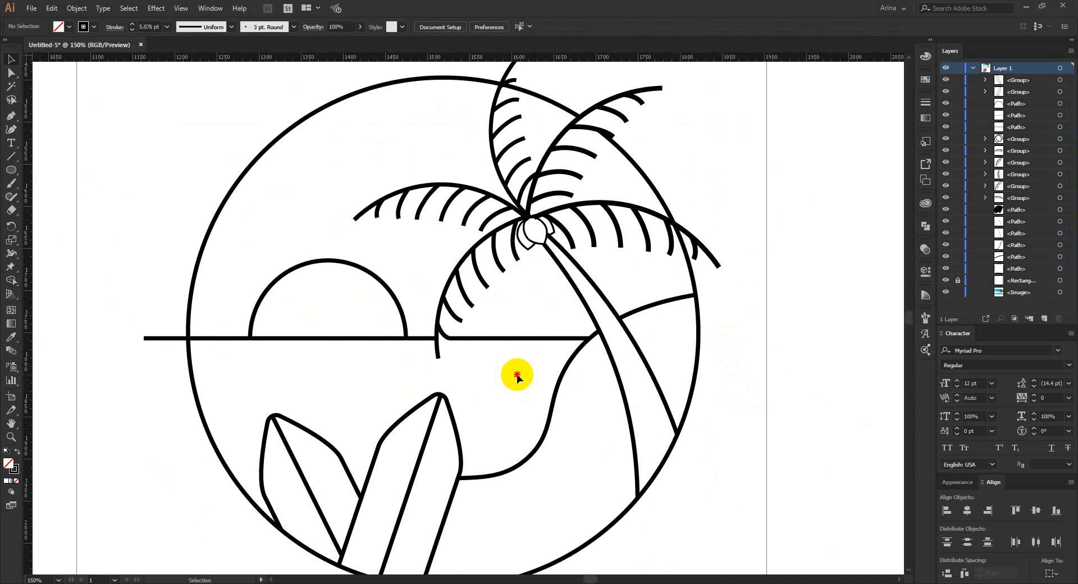
scroll(516, 374, "down", 1, "alt")
scroll(522, 370, "down", 1)
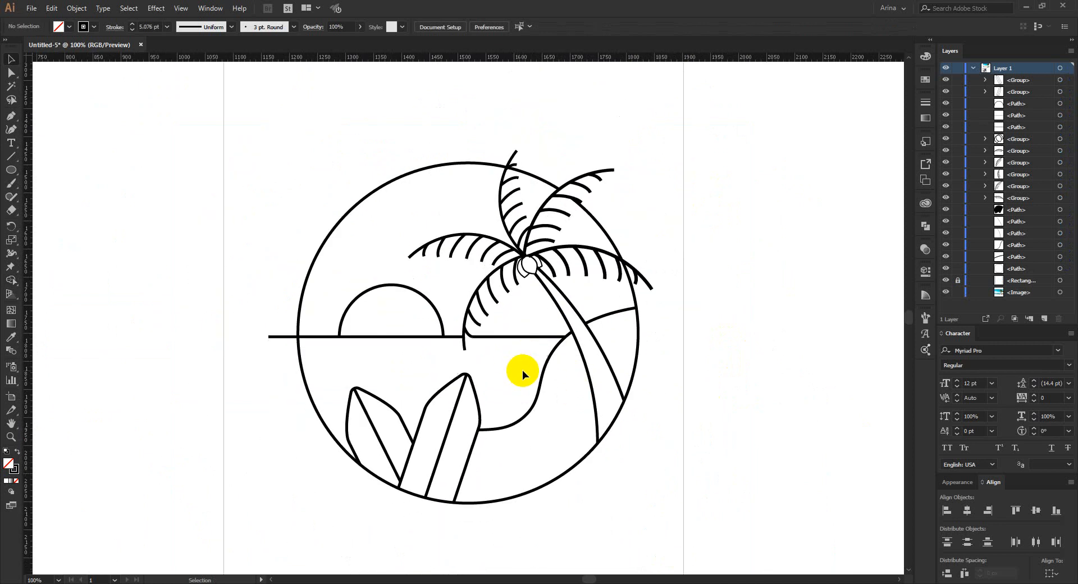
scroll(396, 363, "up", 1, "alt")
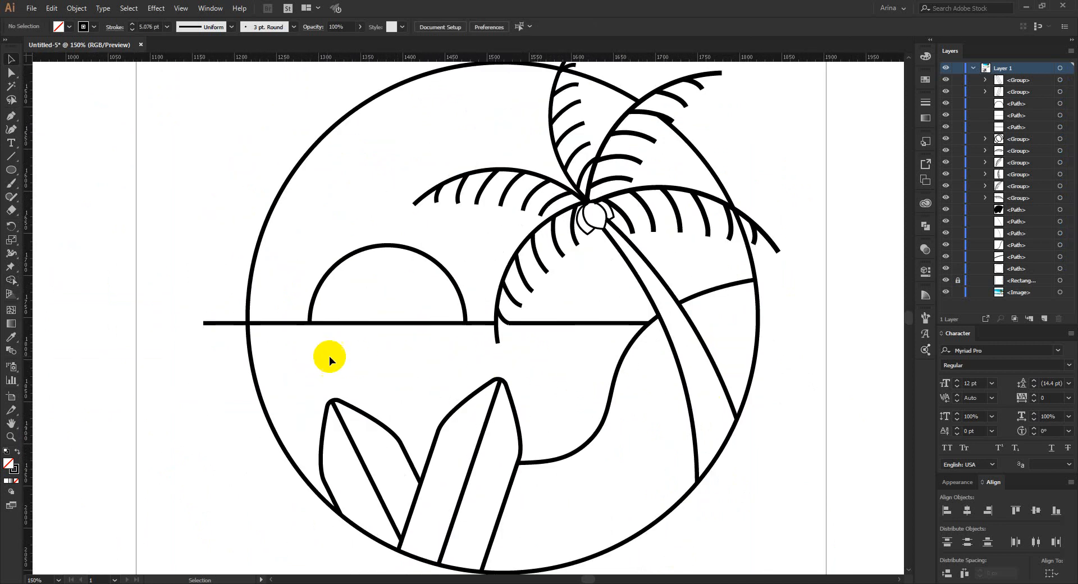
left_click(11, 116)
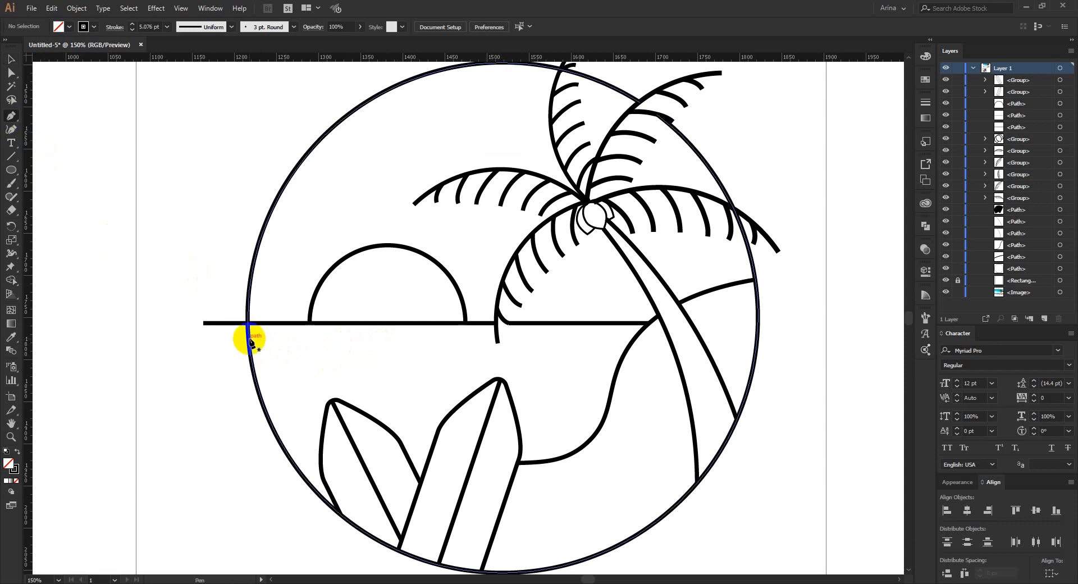
left_click(234, 336)
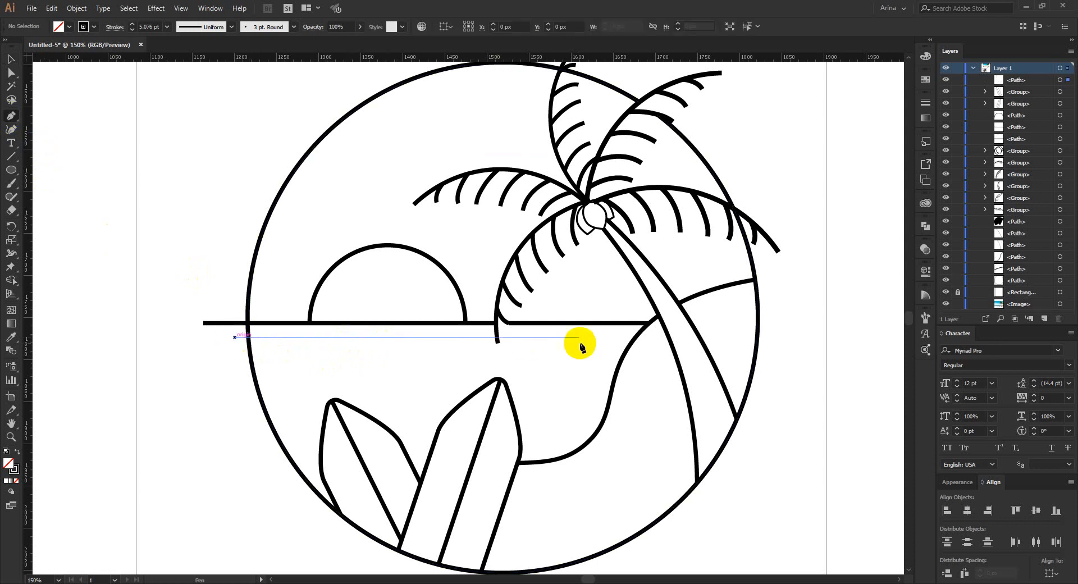
left_click(654, 337)
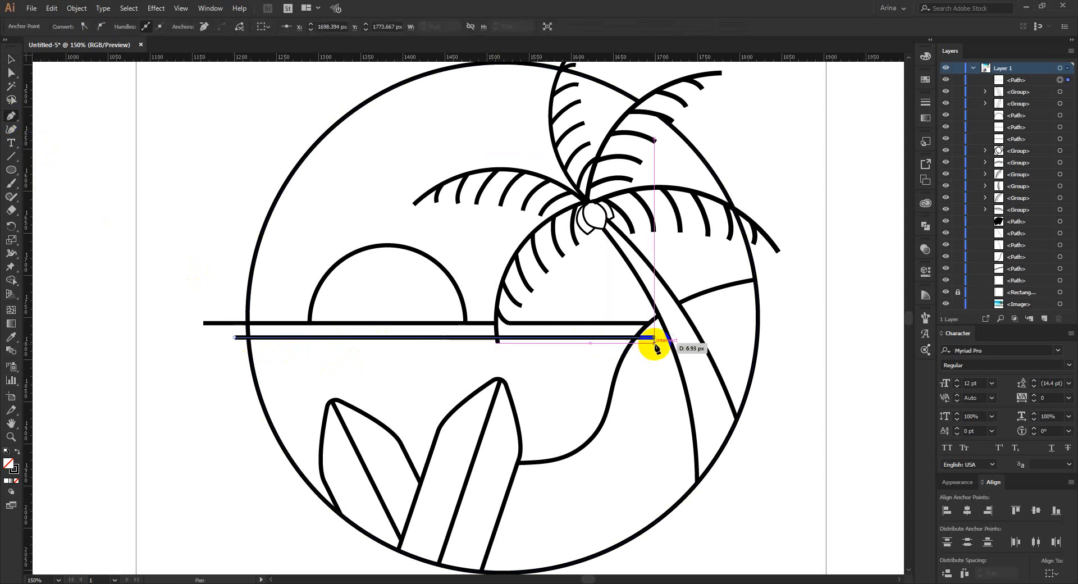
Duplicate the line downward and repeat the copy until nine water lines reach the shoreline's lower end, and clear the selection.
key("v")
left_click_drag(586, 342, 582, 372)
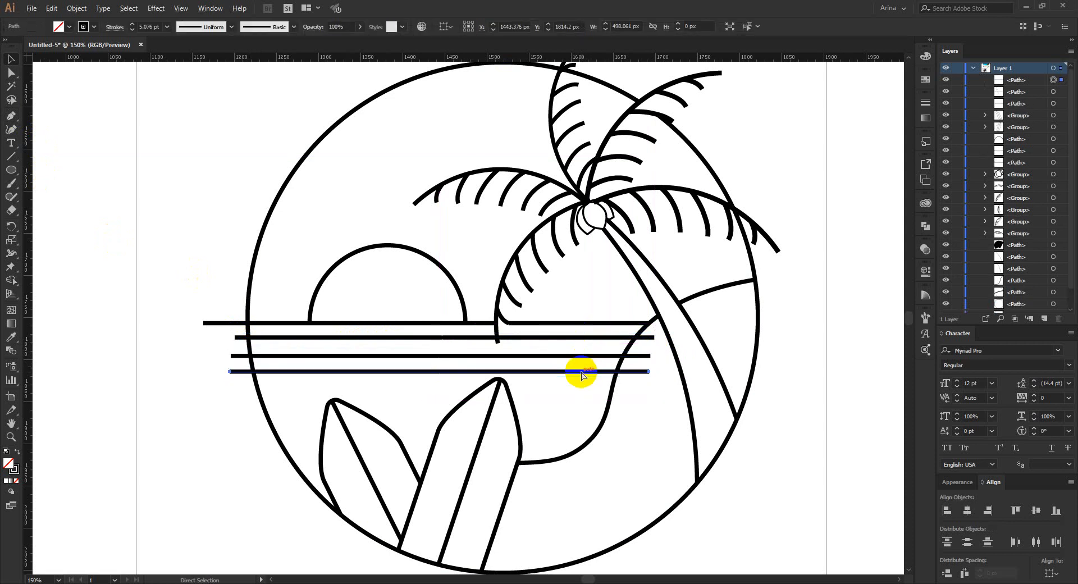
key("ctrl+d")
key("ctrl+d")
key("ctrl+d")
key("ctrl+d")
key("ctrl+d")
key("ctrl+d")
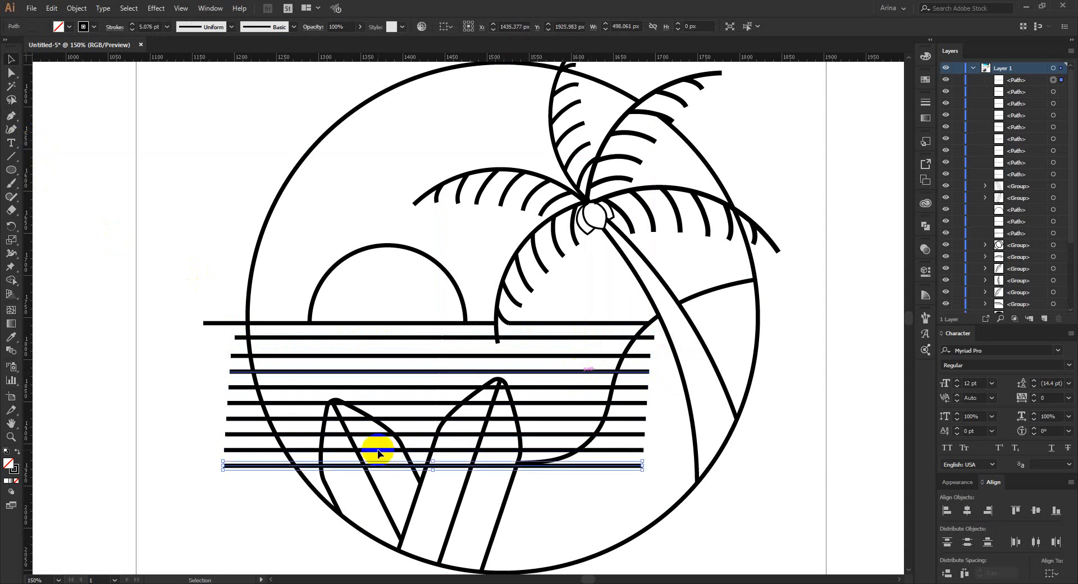
key("v")
left_click(284, 497)
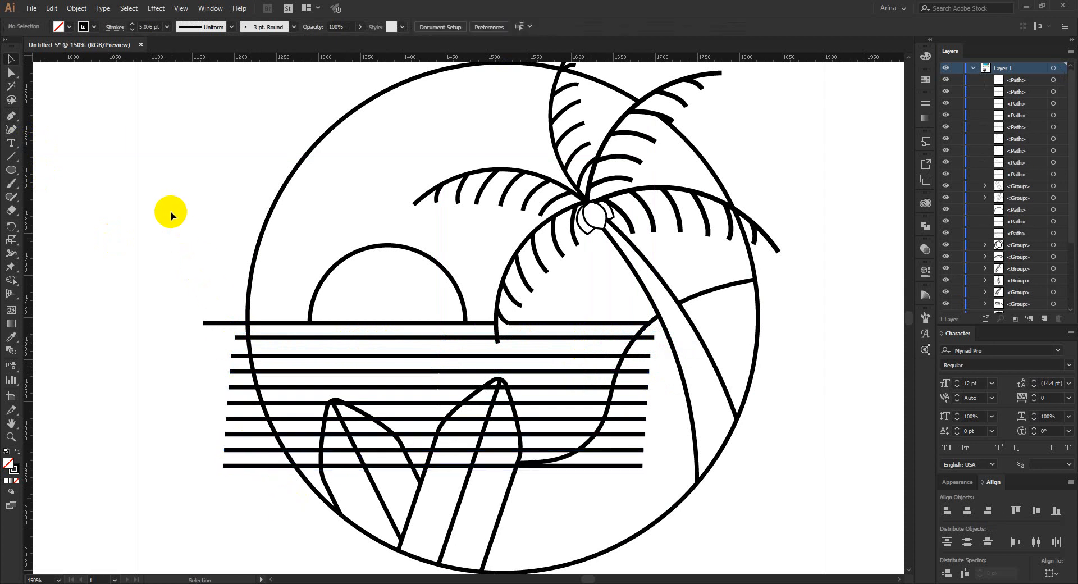
Select the water lines with the surrounding artwork and remove the upper four lines' right ends over the sand with the Shape Builder.
left_click_drag(171, 211, 727, 540)
key("shift+m")
scroll(645, 377, "up", 1)
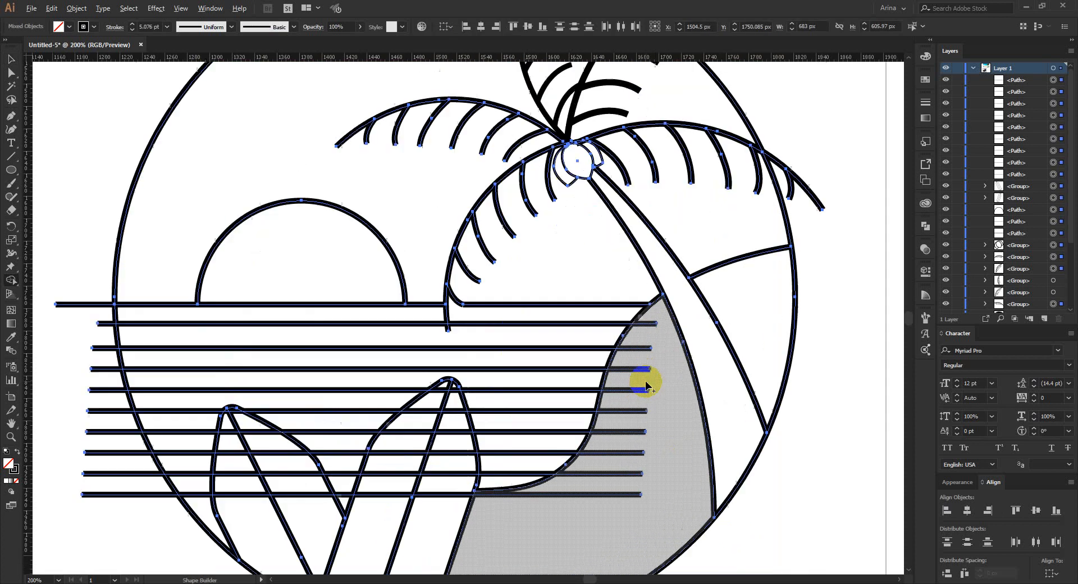
scroll(646, 379, "down", 1)
scroll(647, 379, "down", 1)
mouse_move(651, 274)
left_mouse_down()
mouse_move(630, 348)
mouse_move(529, 481)
mouse_move(645, 331)
mouse_move(645, 294)
left_mouse_up()
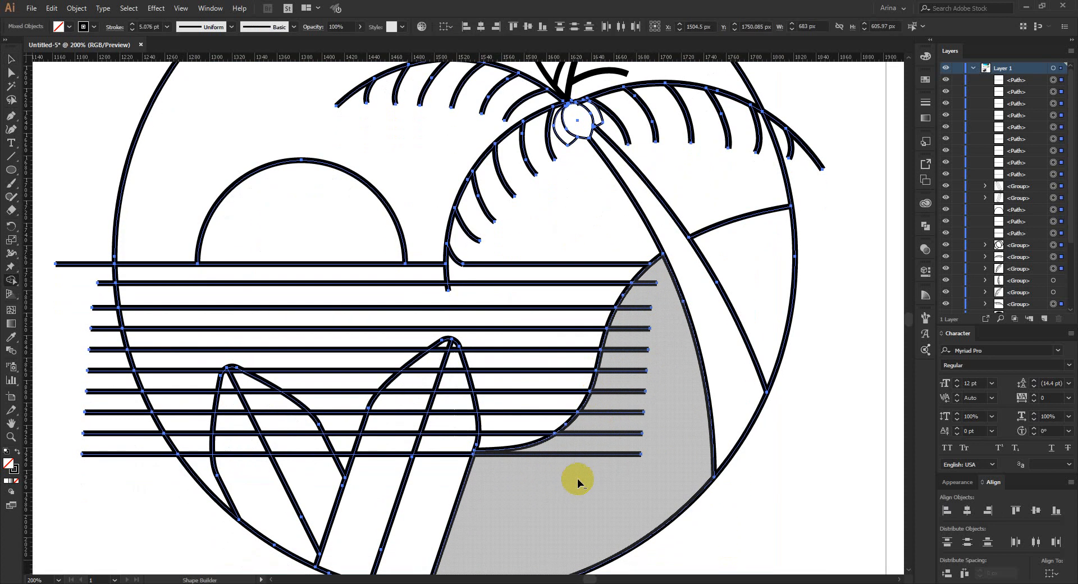
mouse_move(601, 438)
left_mouse_down()
mouse_move(655, 275)
mouse_move(645, 293)
left_mouse_up()
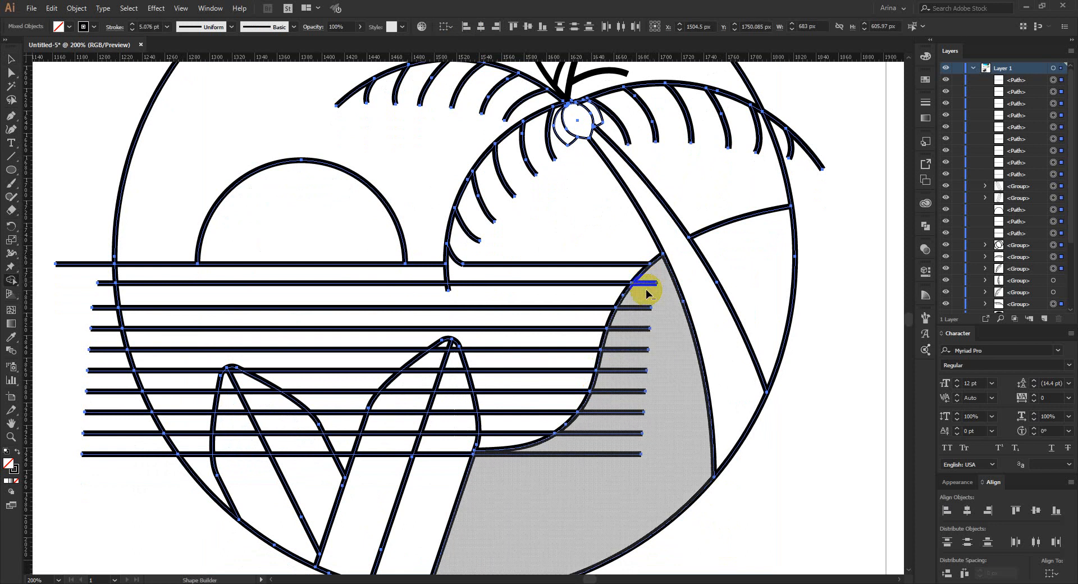
left_click(634, 329, "alt")
left_click(630, 350, "alt")
Remove the right ends of the lower five water lines where they extend past the shoreline onto the sand.
left_click(629, 370, "alt")
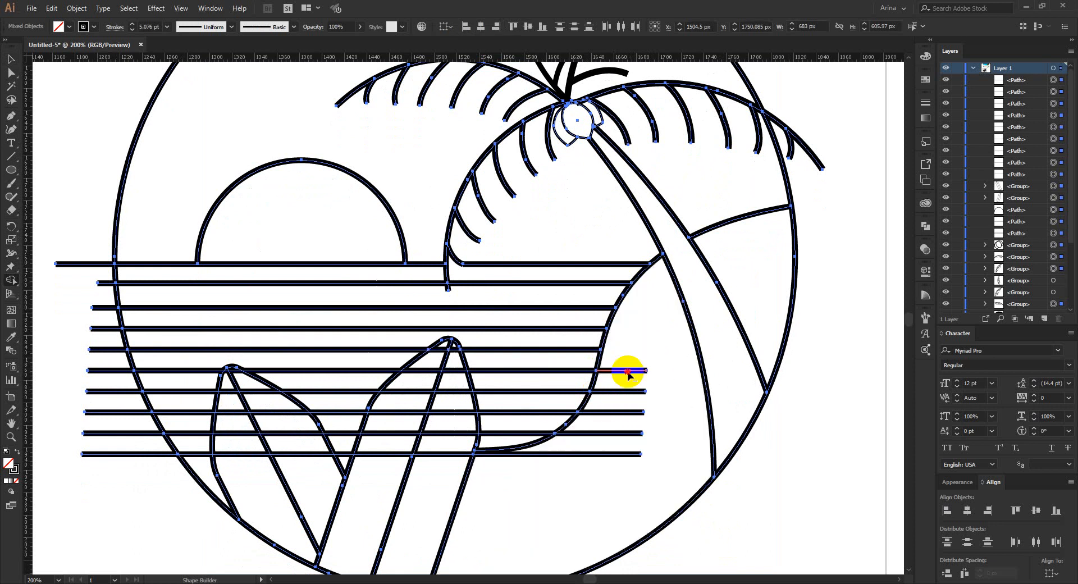
left_click(621, 392, "alt")
left_click(616, 412, "alt")
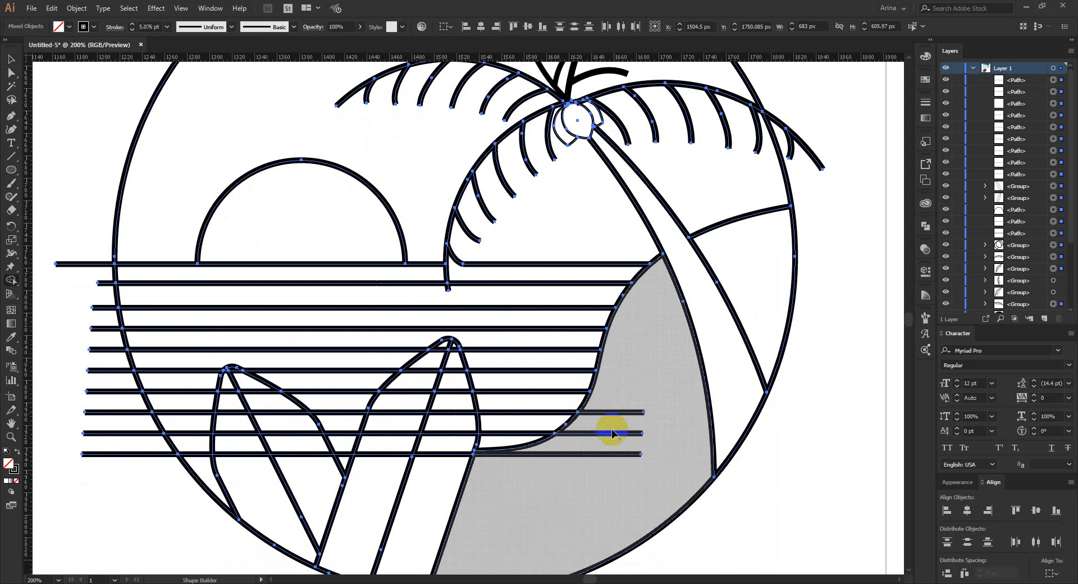
left_click(612, 433, "alt")
left_click(605, 453, "alt")
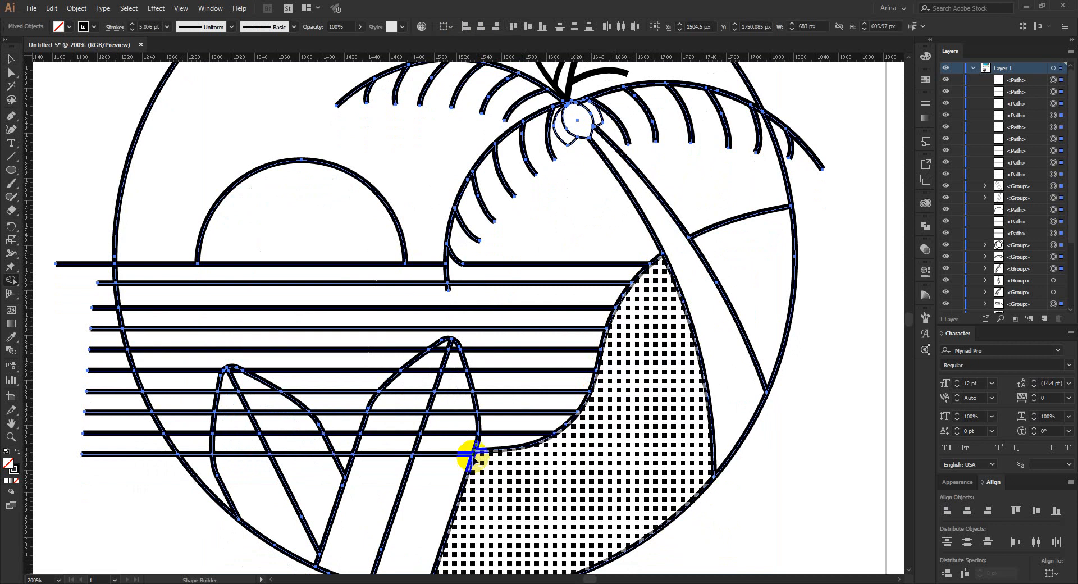
Remove the water line segments that cross the inside of both surfboards.
left_click(343, 460, "alt")
left_click_drag(245, 461, 231, 391)
left_click_drag(299, 461, 247, 386)
mouse_move(373, 446)
left_mouse_down()
mouse_move(443, 347)
mouse_move(448, 431)
left_mouse_up()
mouse_move(441, 476)
left_mouse_down()
mouse_move(459, 355)
mouse_move(447, 409)
mouse_move(457, 432)
mouse_move(473, 433)
left_mouse_up()
Remove the left ends of the horizon and water lines outside the circle, and clear the selection.
left_click_drag(112, 470, 98, 244)
scroll(571, 427, "down", 1)
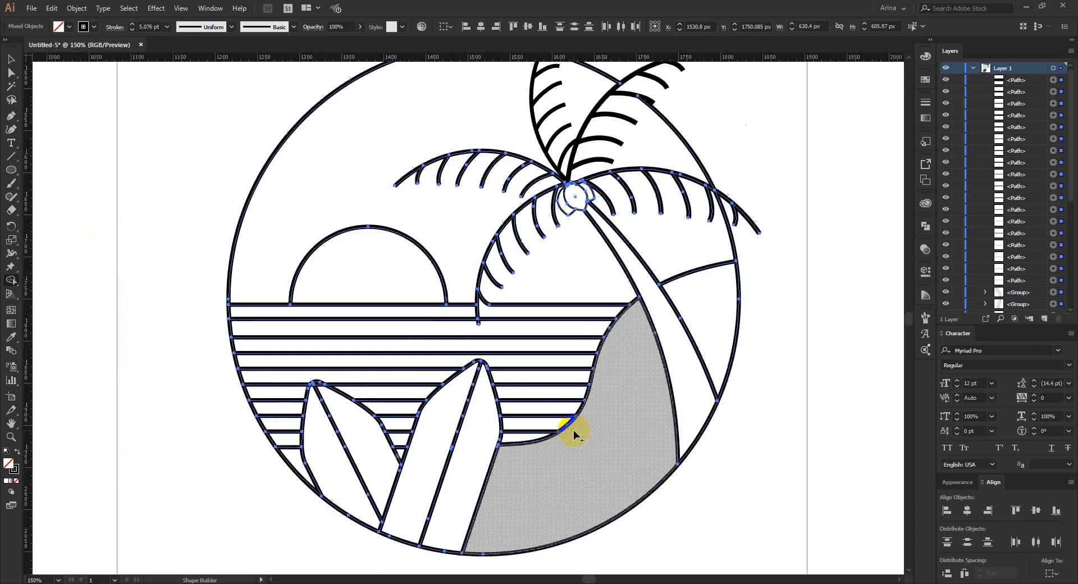
key("v")
left_click(747, 498)
scroll(385, 361, "down", 1)
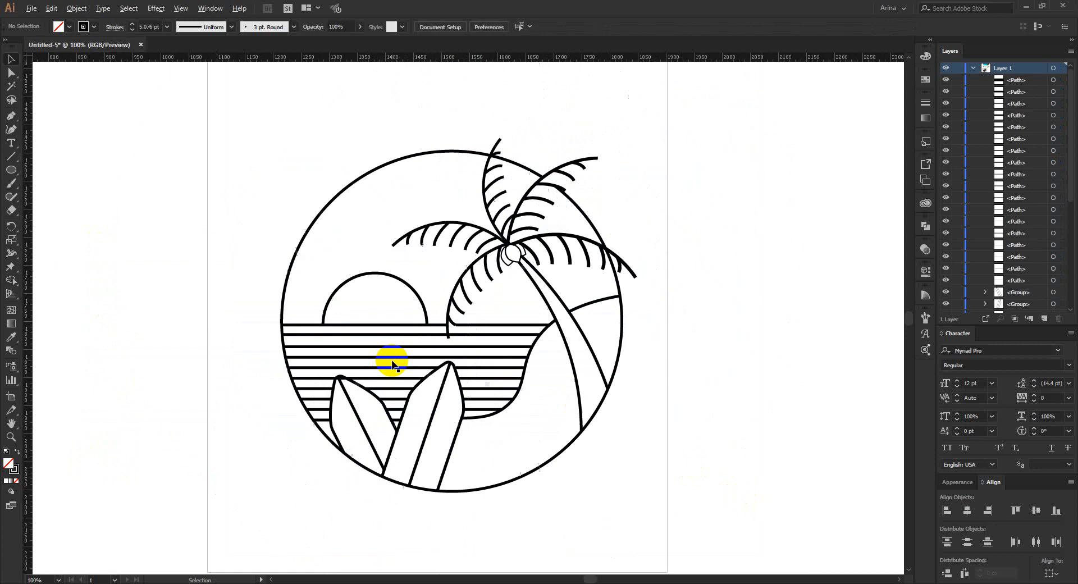
Select the horizon segment under the sun and erase short gaps near the circle's left edge and below the sun's middle.
scroll(419, 357, "up", 1)
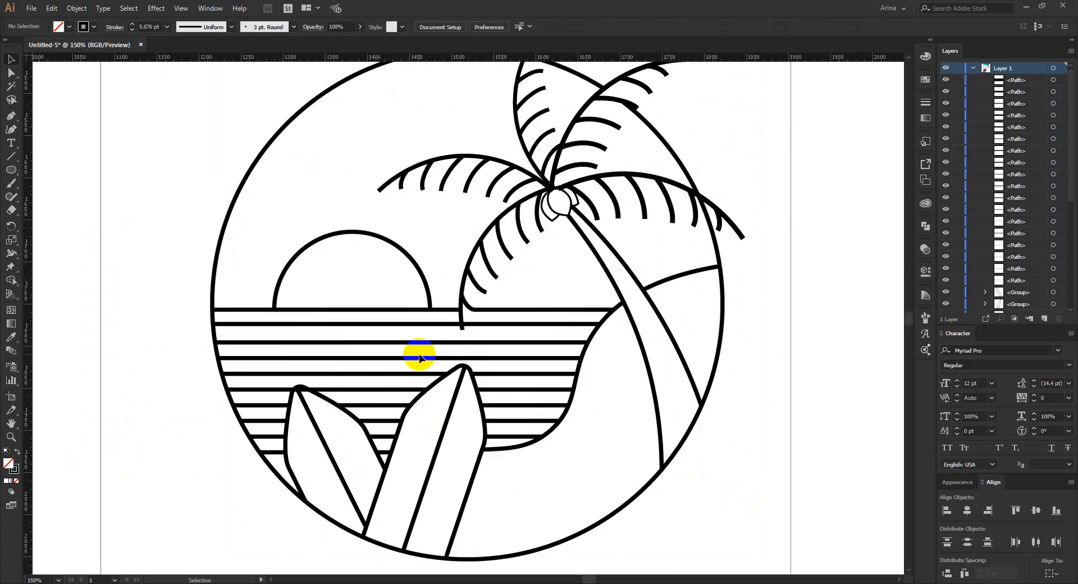
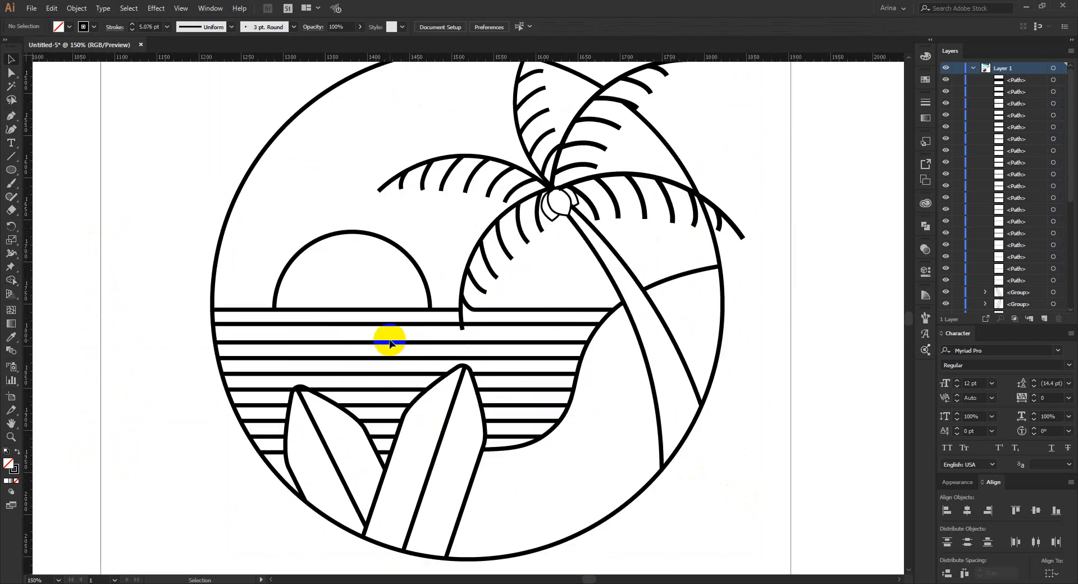
left_click(364, 308)
key("shift+e")
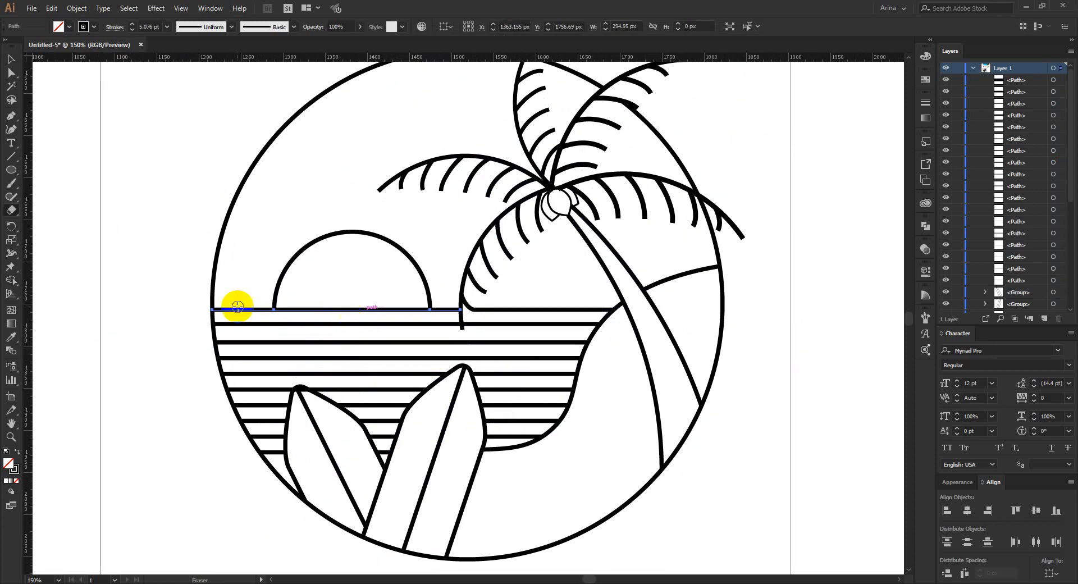
left_click_drag(242, 308, 229, 308)
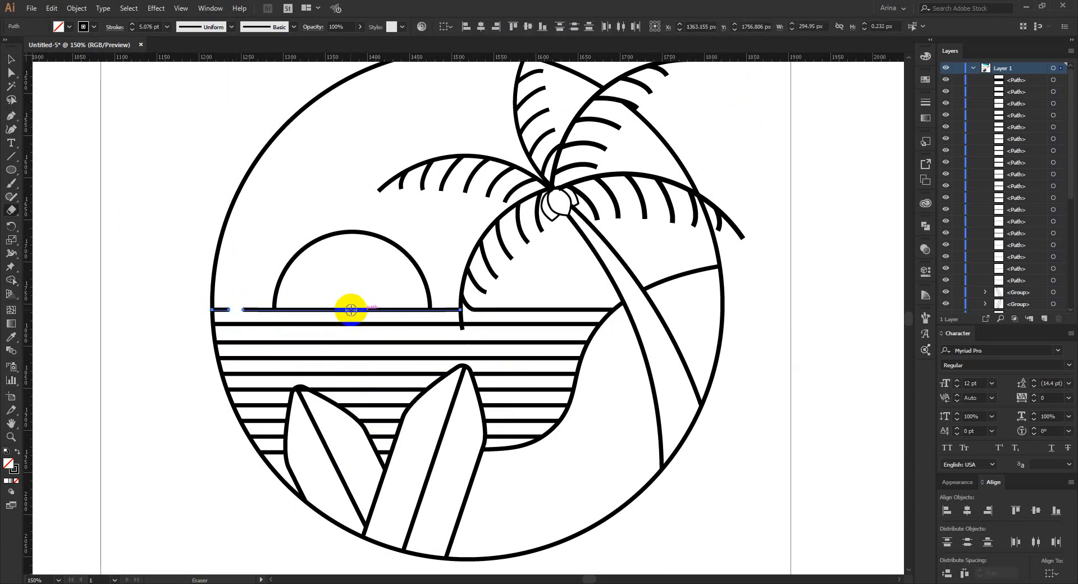
left_click_drag(350, 309, 343, 308)
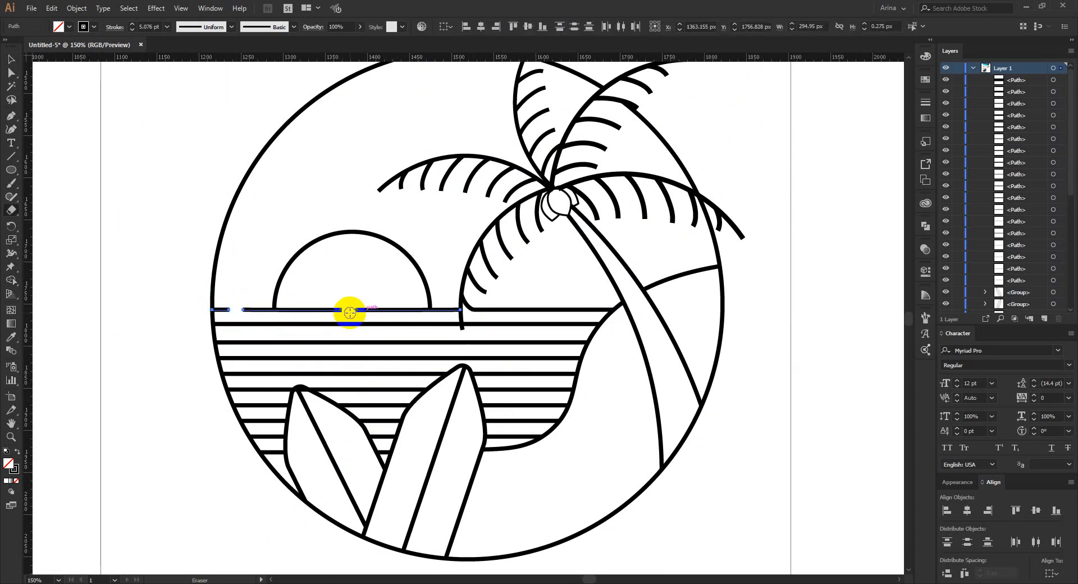
Select the horizon segment between the lowest frond and the shoreline and erase a short gap near its middle.
left_click(533, 309, "ctrl")
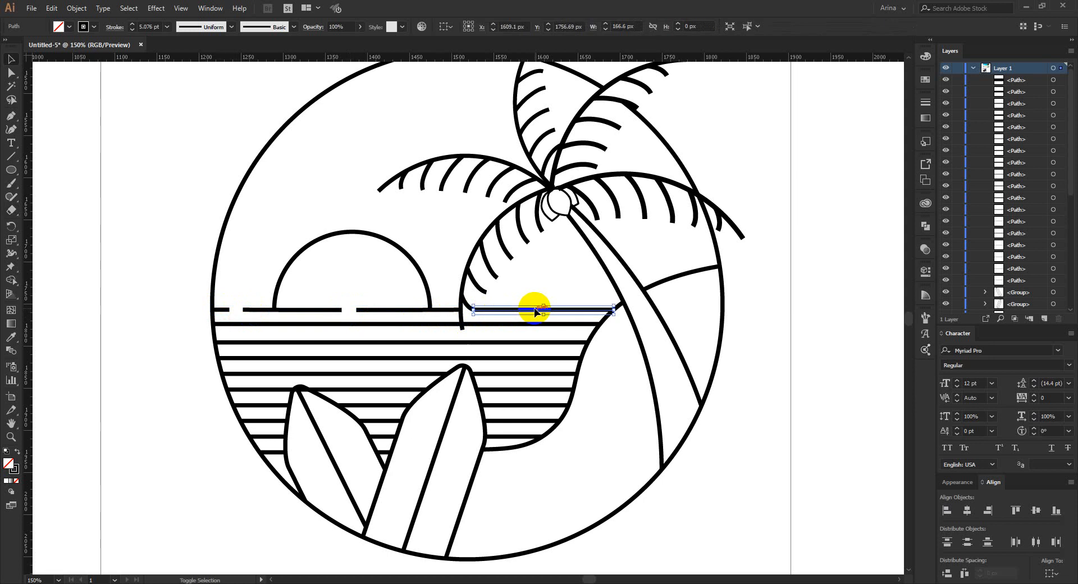
left_click_drag(534, 309, 546, 309)
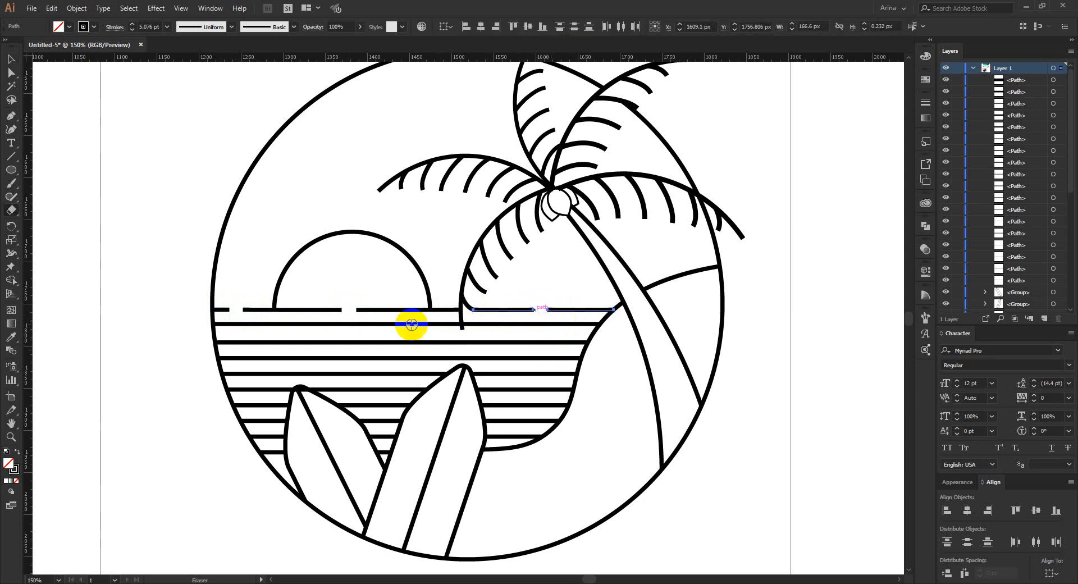
left_click_drag(340, 311, 332, 310)
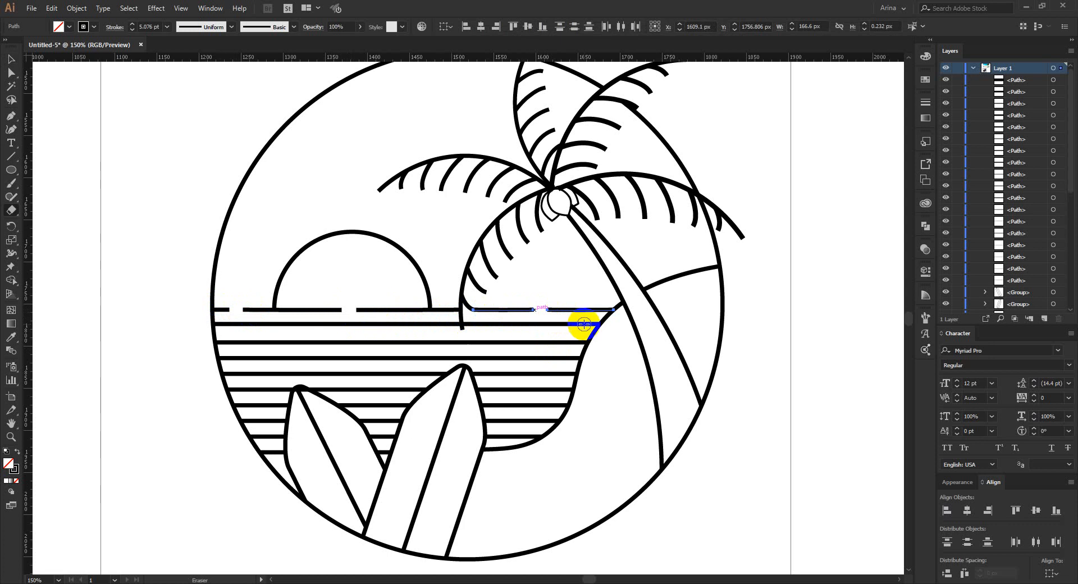
left_click_drag(551, 308, 555, 308)
mouse_move(334, 310)
left_mouse_down()
mouse_move(348, 307)
mouse_move(276, 324)
left_mouse_up()
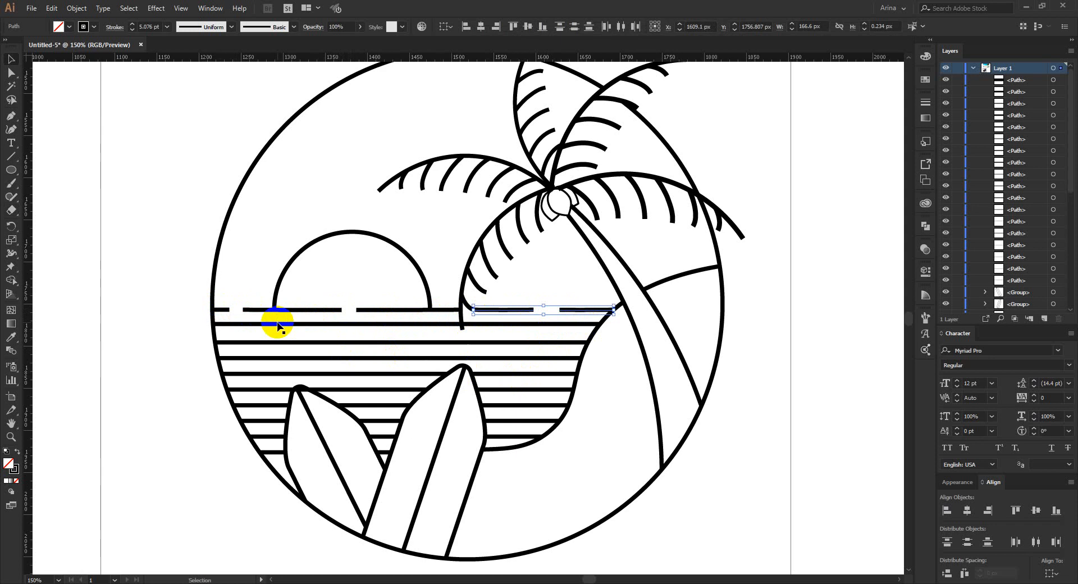
Select the upper eight water lines below the horizon, including their segments left of, between and right of the surfboards.
key("v")
left_click(277, 324)
left_click(276, 342, "shift")
left_click(276, 358, "shift")
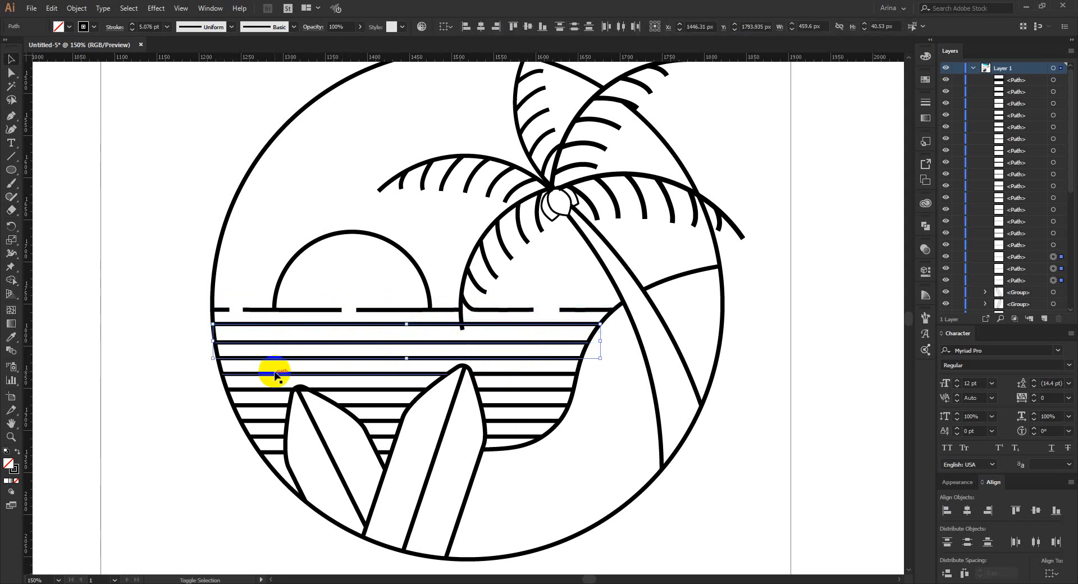
left_click(274, 374, "shift")
left_click(273, 389, "shift")
left_click(273, 404, "shift")
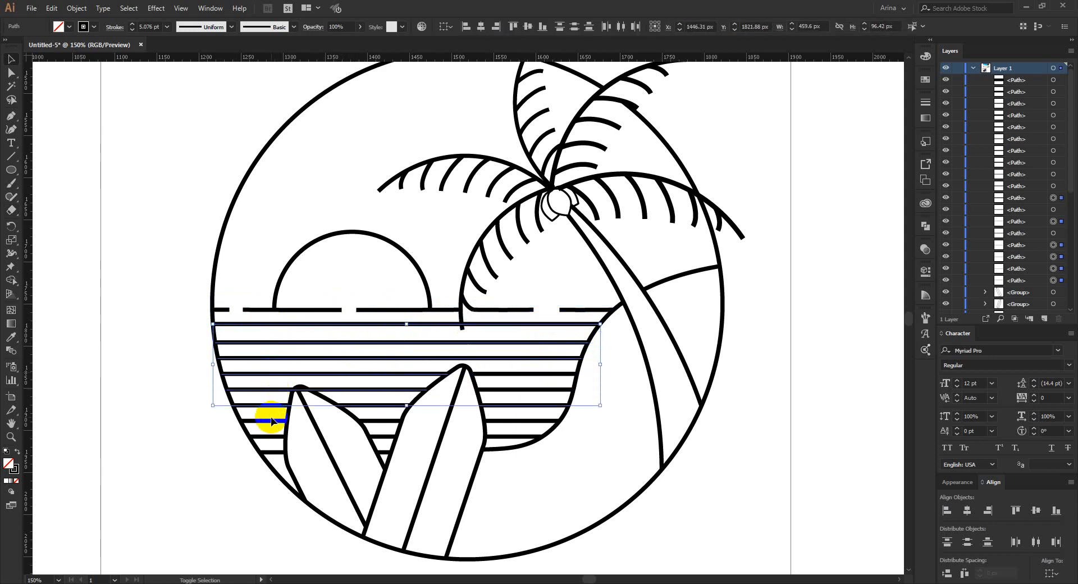
left_click(271, 420, "shift")
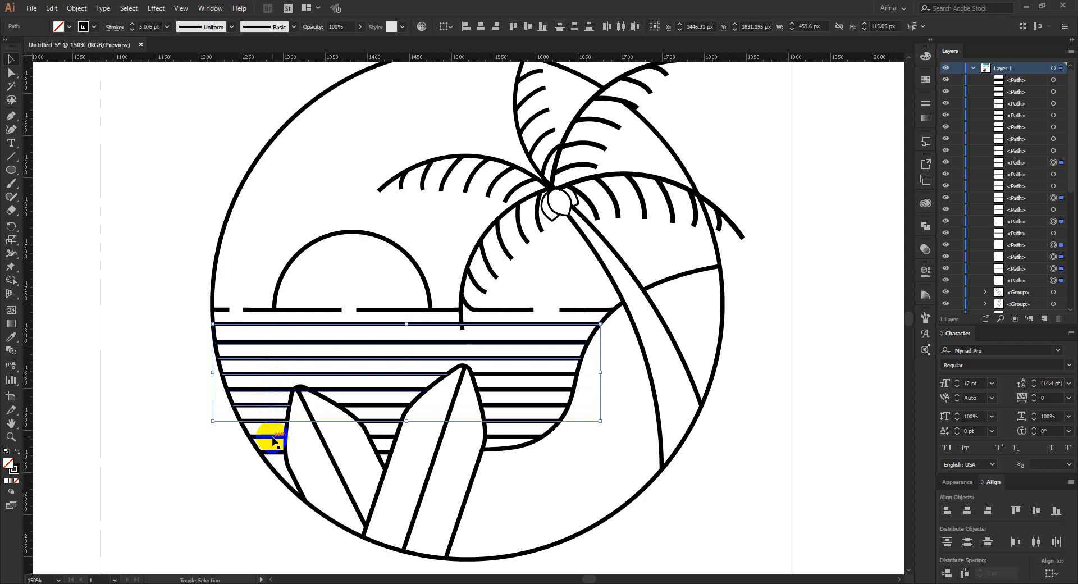
left_click(273, 437, "shift")
left_click(379, 405, "shift")
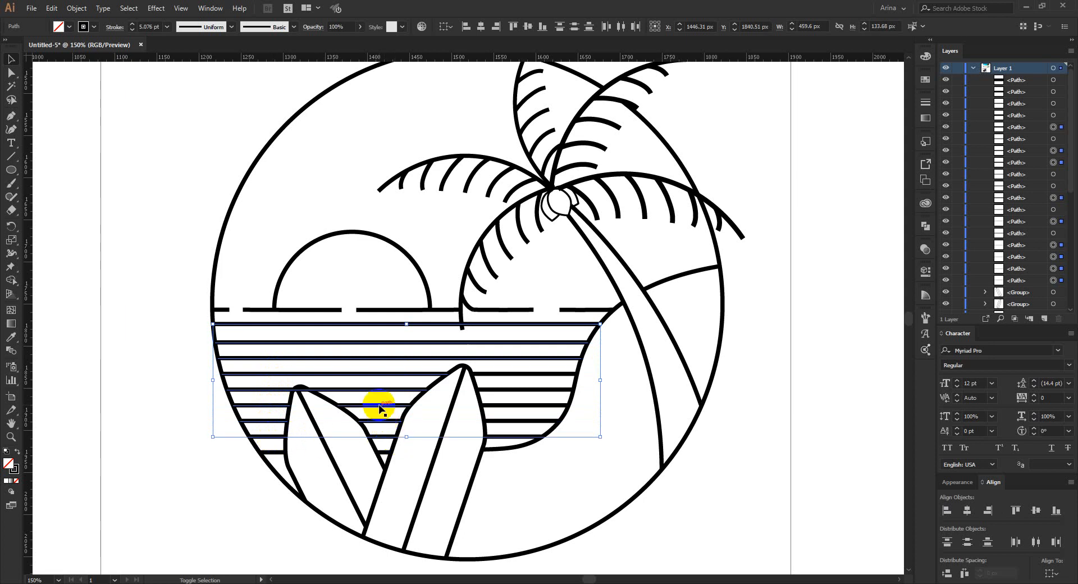
left_click(512, 405, "shift")
left_click(512, 421, "shift")
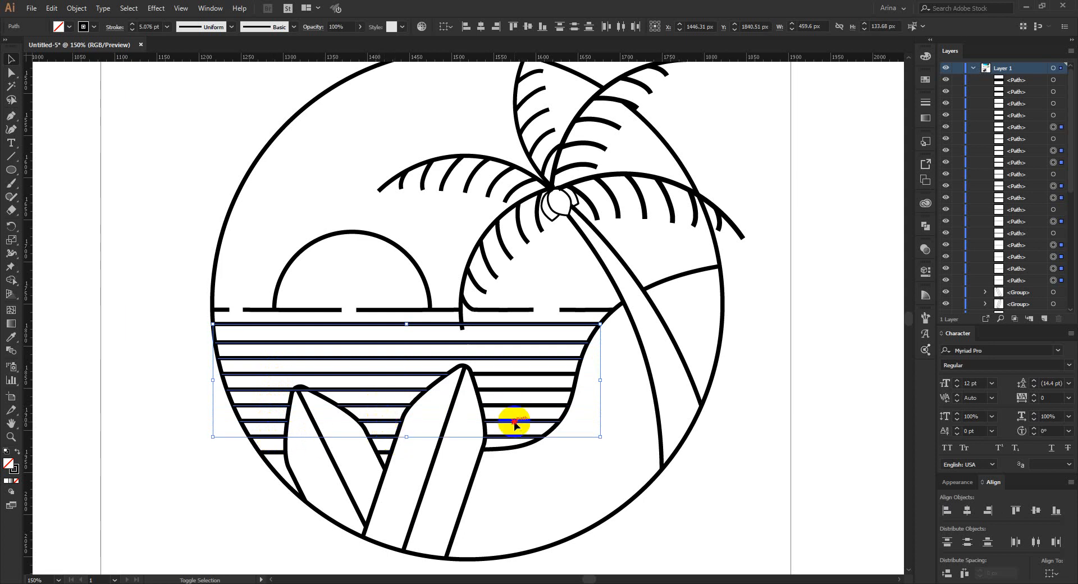
left_click(517, 391, "shift")
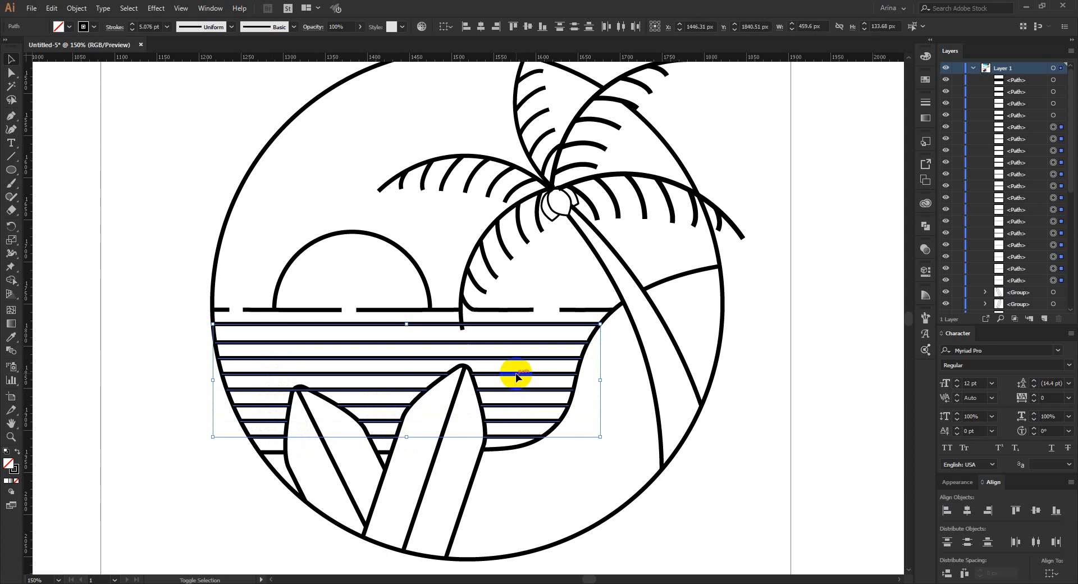
Erase short staggered gaps in the first two water lines below the horizon, including the second line's end at the circle.
key("shift+e")
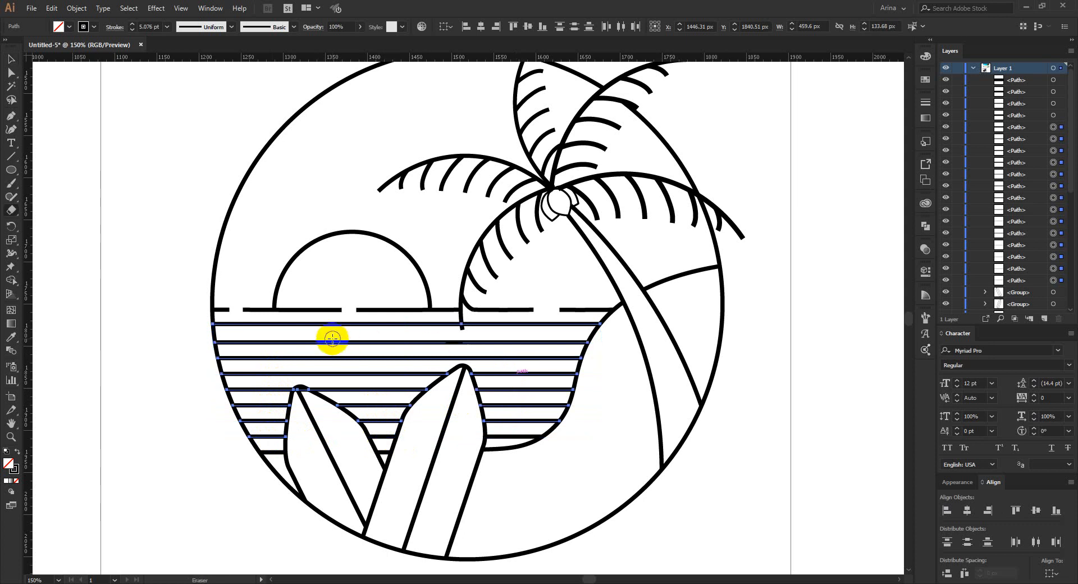
left_click(289, 324)
left_click(379, 325)
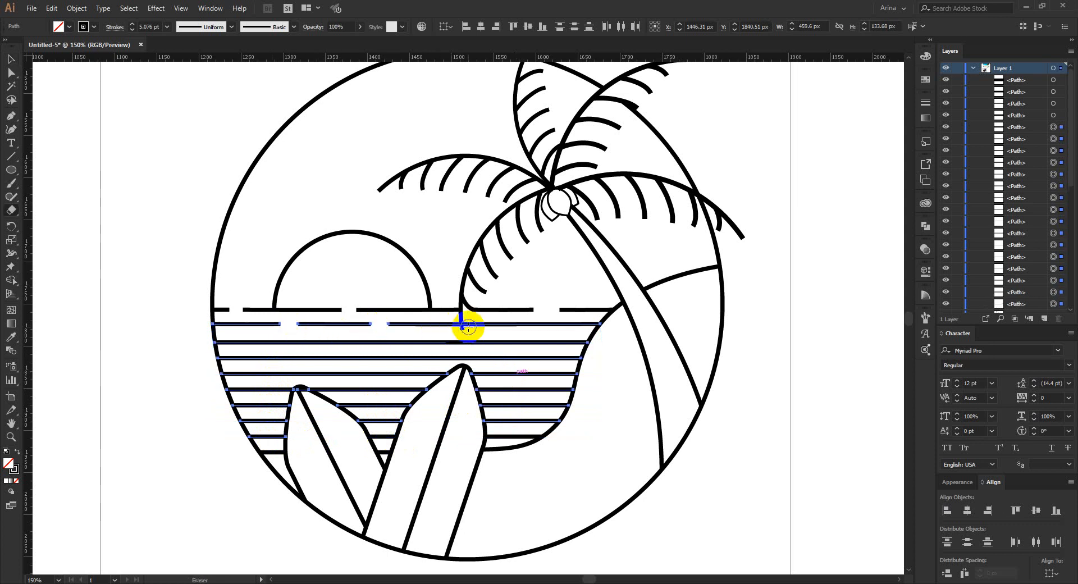
left_click(519, 324)
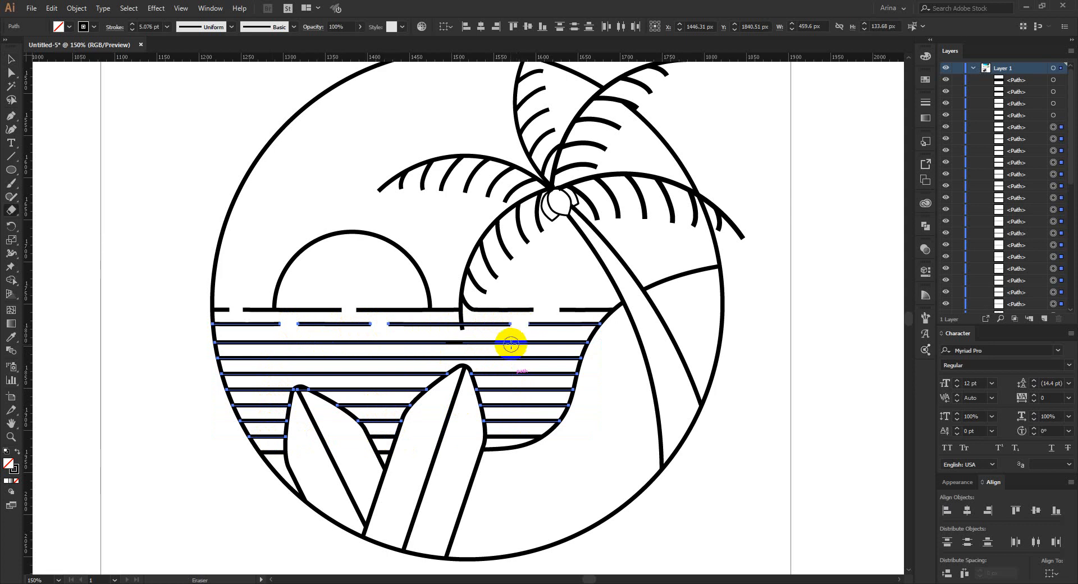
left_click(459, 341)
left_click(335, 342)
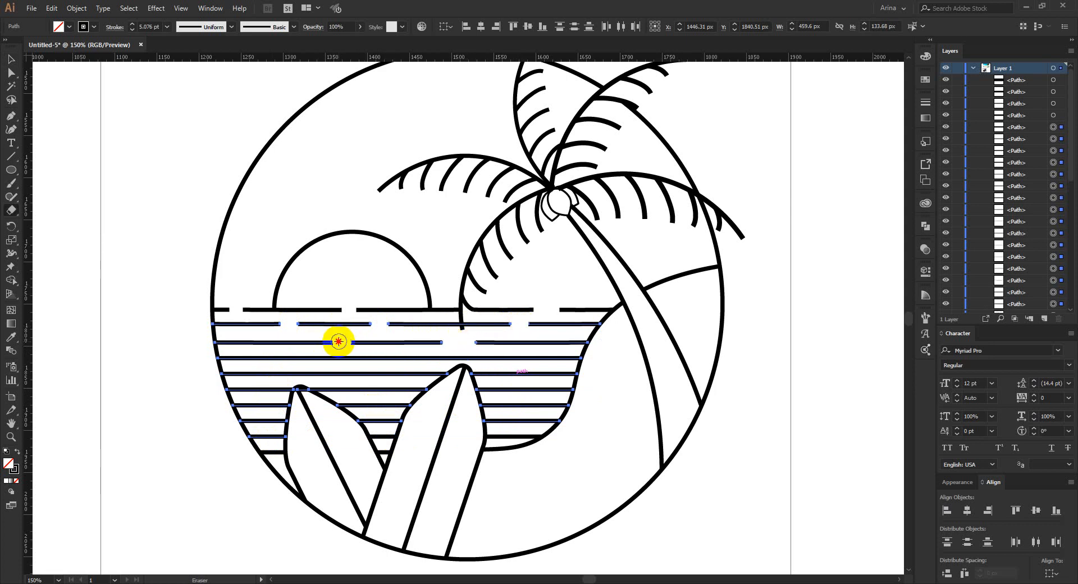
left_click(221, 342)
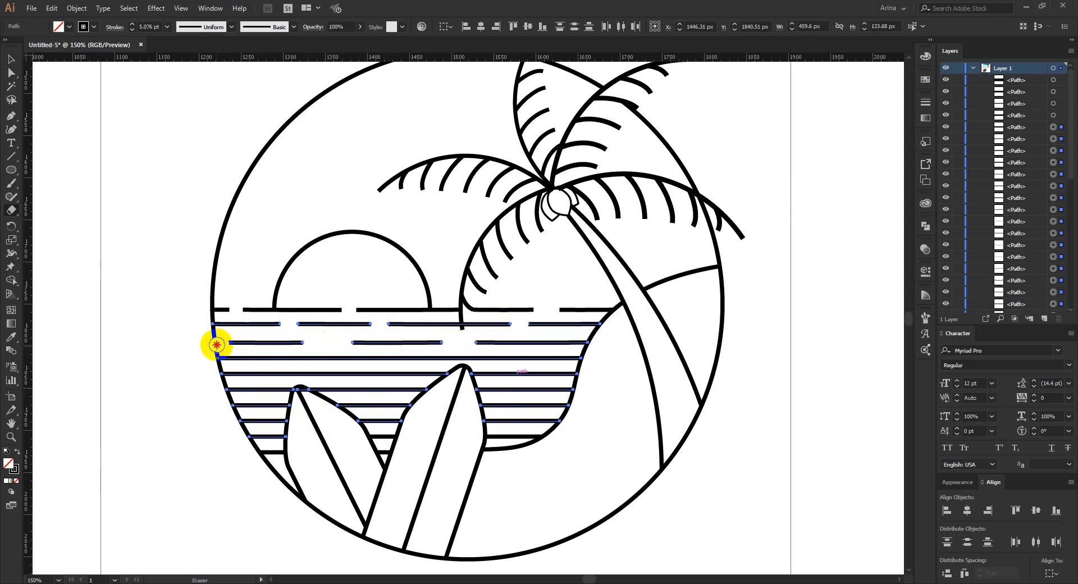
Erase three short gaps spaced along the third water line below the horizon.
left_click(265, 358)
left_click(388, 358)
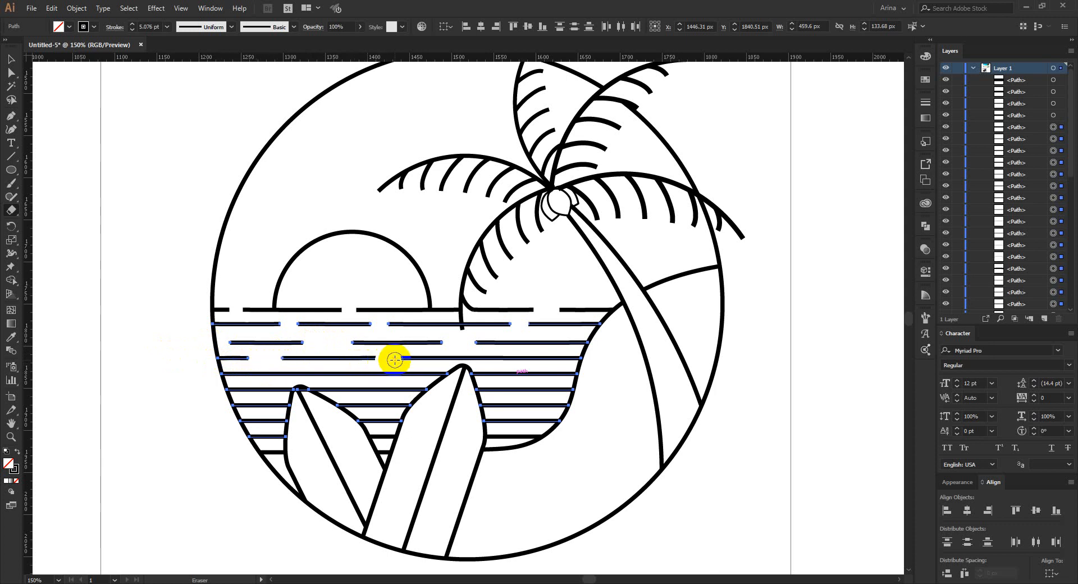
left_click(521, 357)
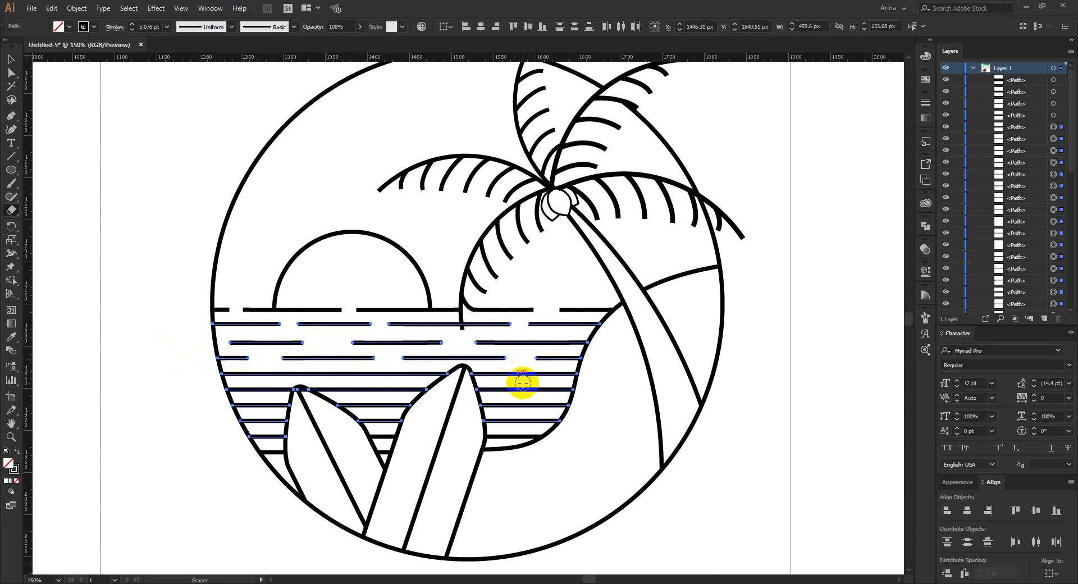
Erase short gaps in the fifth water line on both sides of the right surfboard and in lower lines beside the left surfboard.
left_click(516, 388)
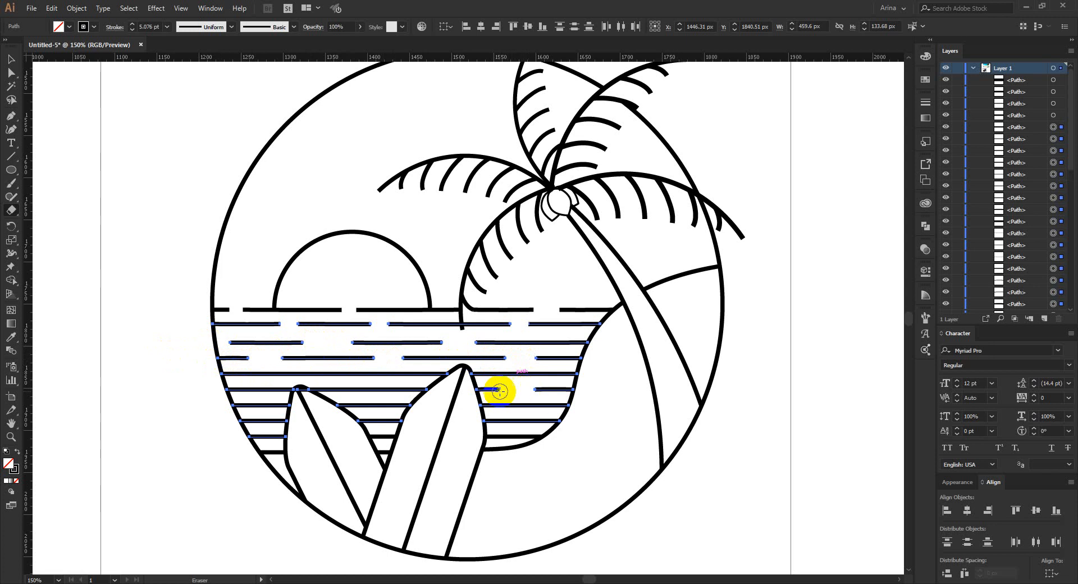
left_click(358, 389)
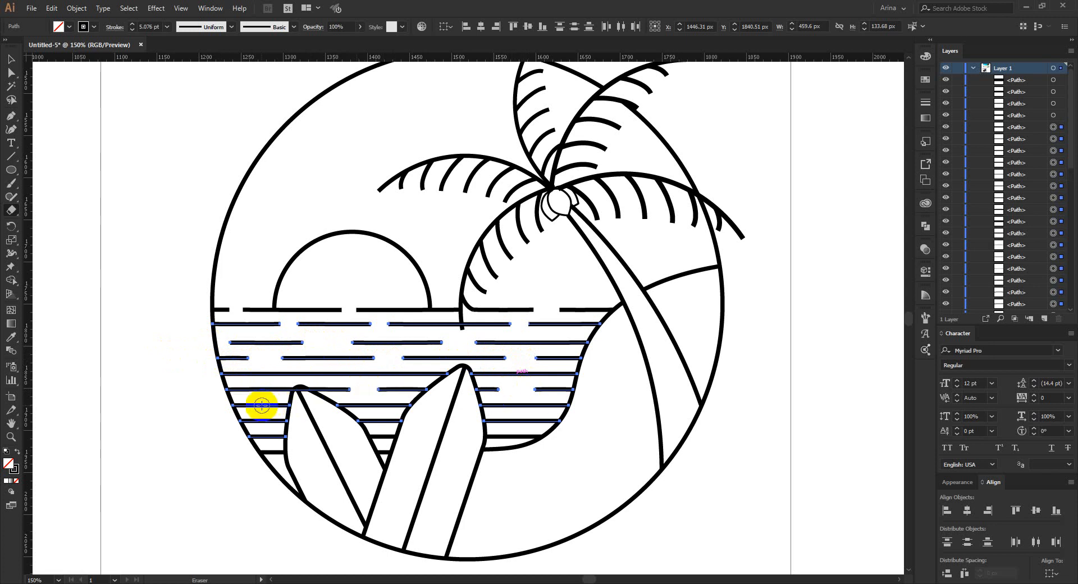
left_click(264, 437)
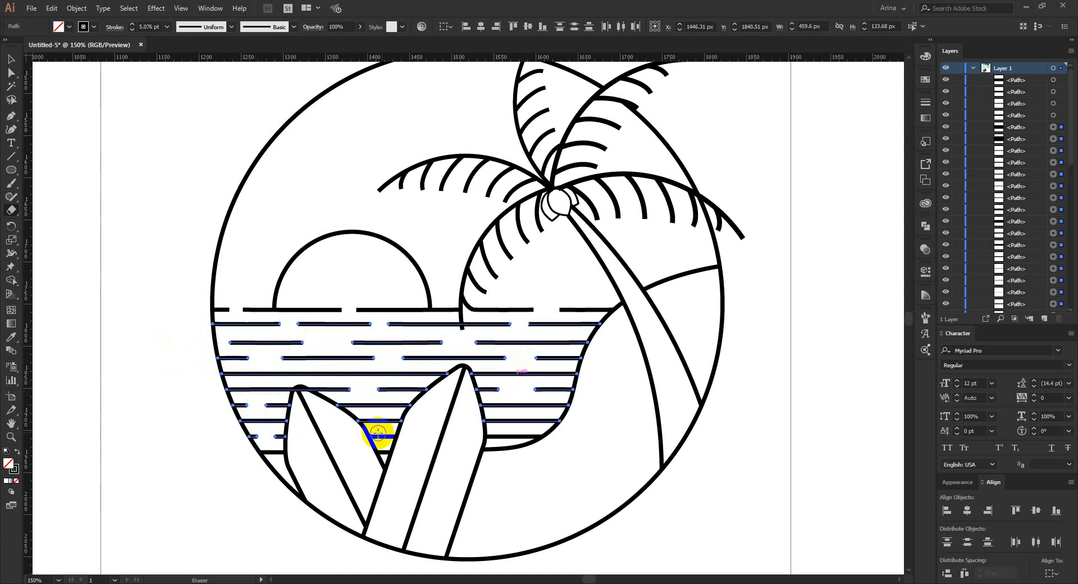
left_click(382, 404)
left_click(377, 414)
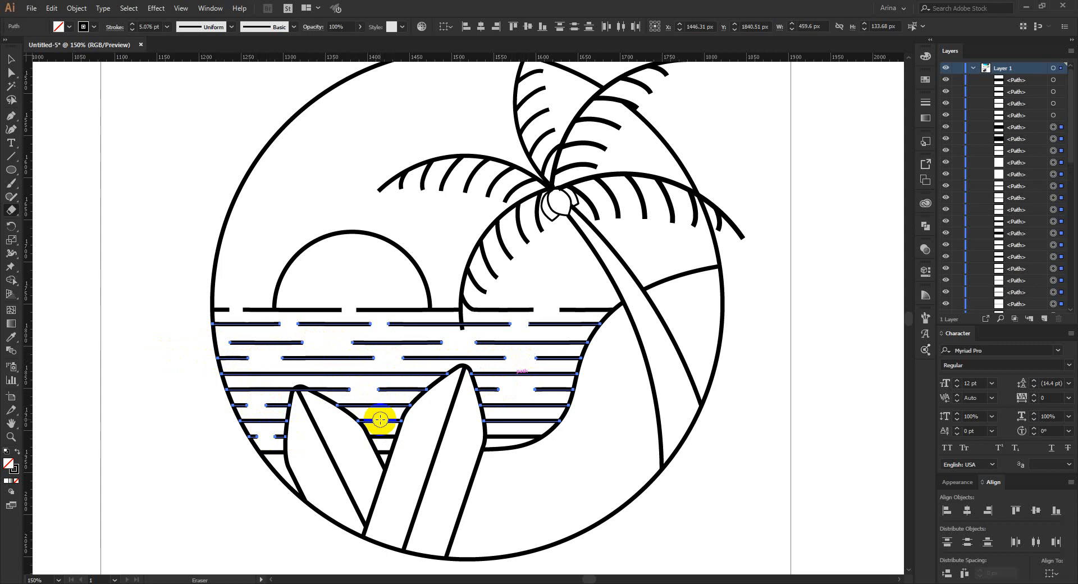
Erase gaps in the fourth water line above the left surfboard and near the right surfboard's tip, and in lower lines beside the shore.
left_click_drag(349, 372, 335, 372)
left_click(290, 375)
left_click(260, 374)
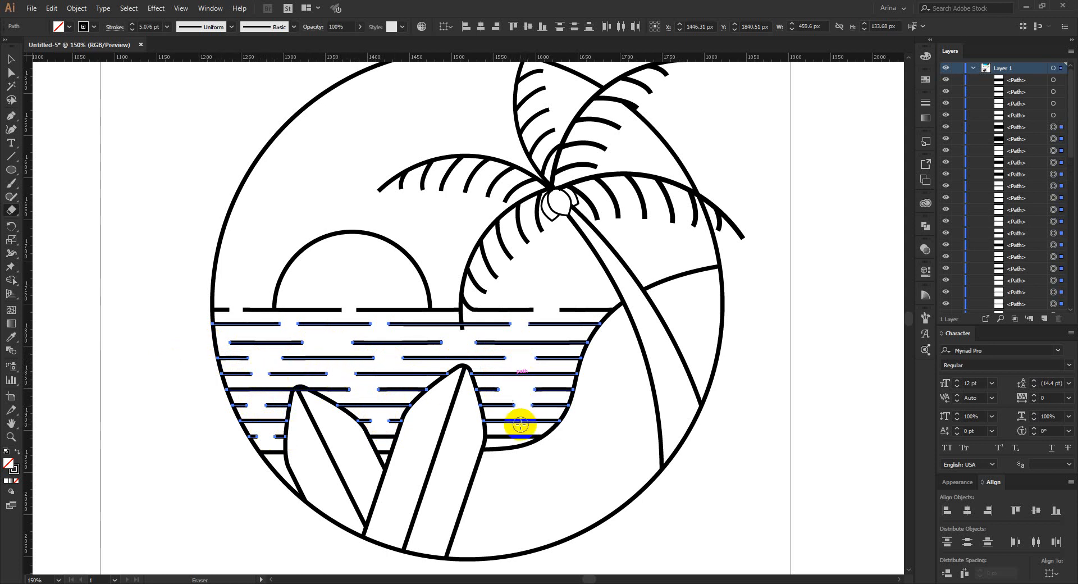
mouse_move(517, 425)
left_mouse_down()
mouse_move(544, 421)
mouse_move(505, 423)
left_mouse_up()
left_click(443, 366)
left_click_drag(443, 365, 450, 361)
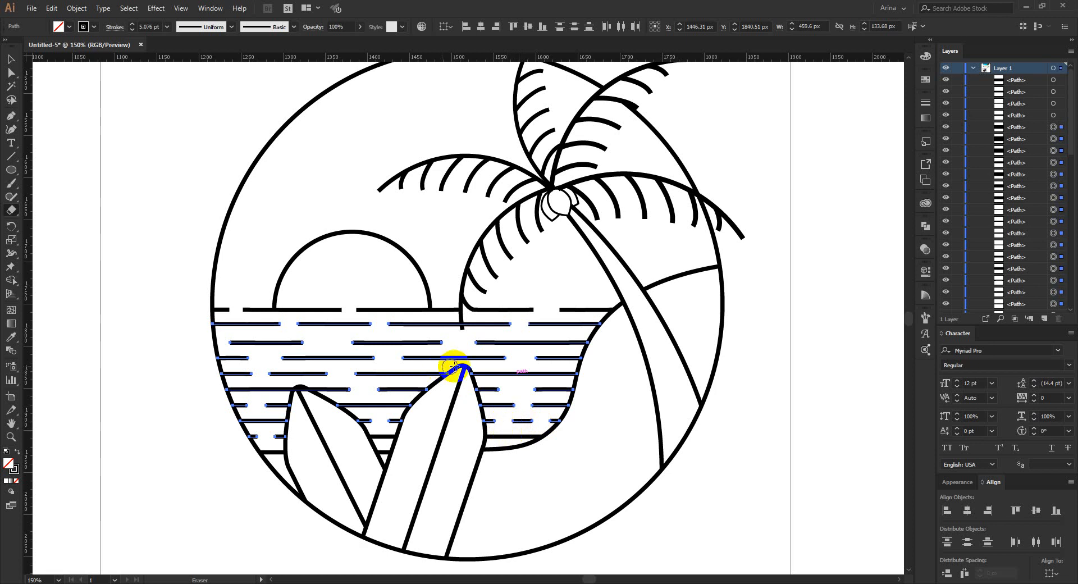
Erase gaps in the water lines above the surfboards and in the lowest short line beside the front surfboard.
left_click_drag(522, 348, 549, 340)
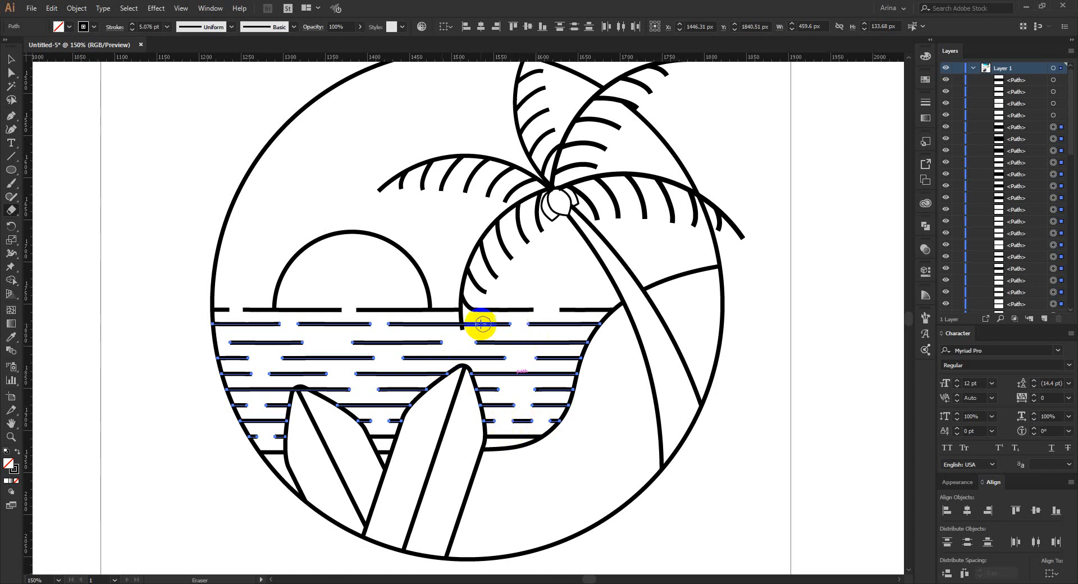
key("v")
left_click(627, 410)
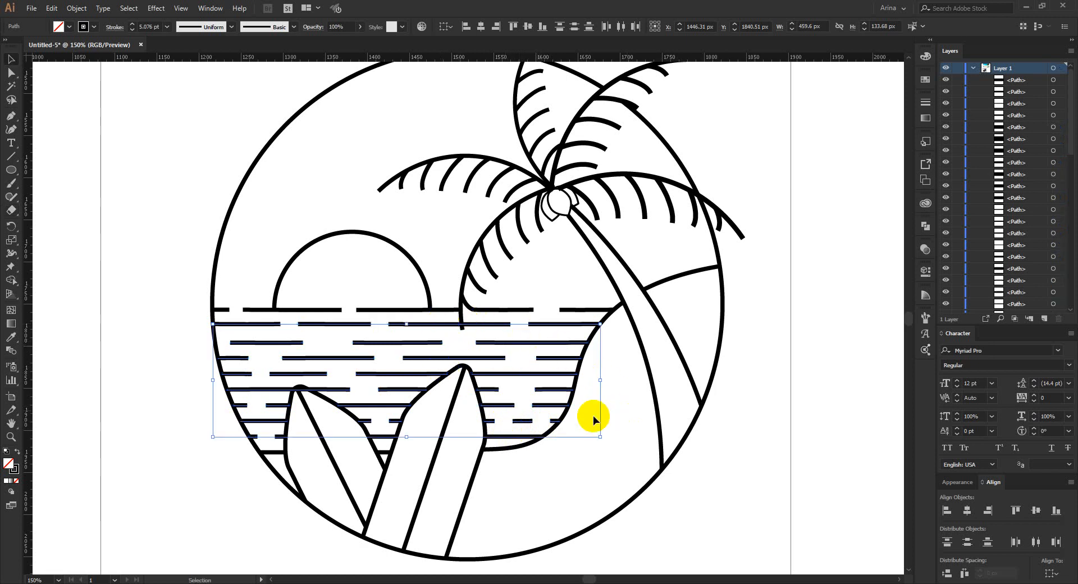
left_click(510, 436)
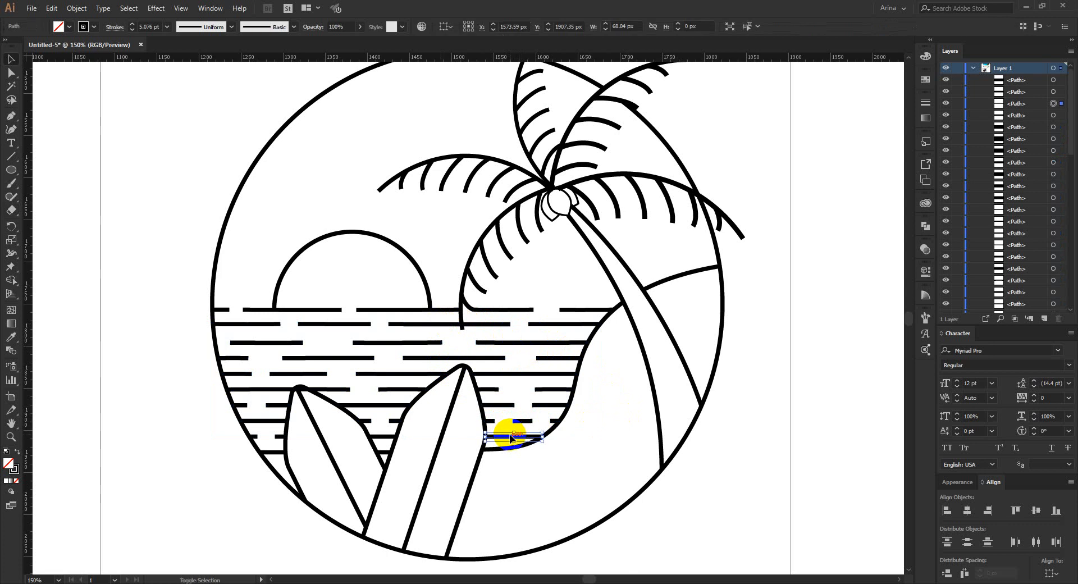
key("shift+e")
left_click(509, 435)
key("v")
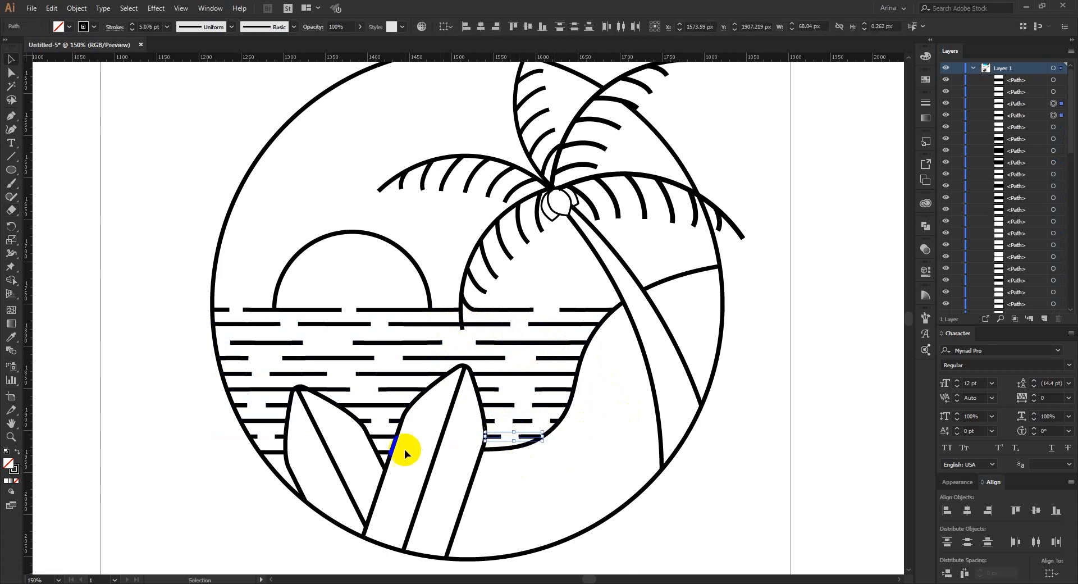
left_click(529, 492)
Draw two crossing arcs with the Curvature tool on the open sand below the shoreline, together about 74 px wide.
scroll(416, 420, "down", 1)
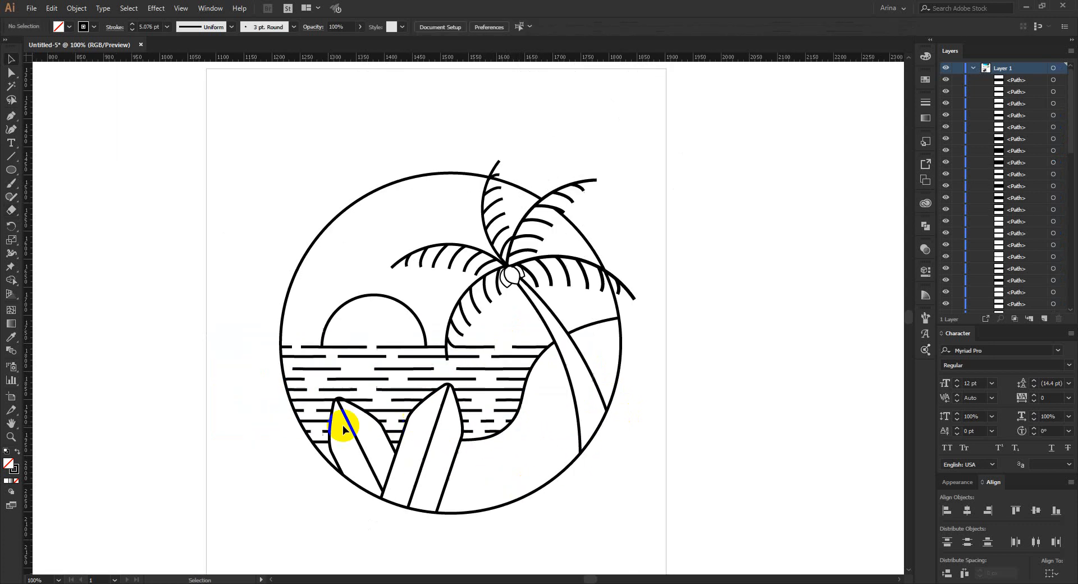
scroll(522, 449, "up", 1)
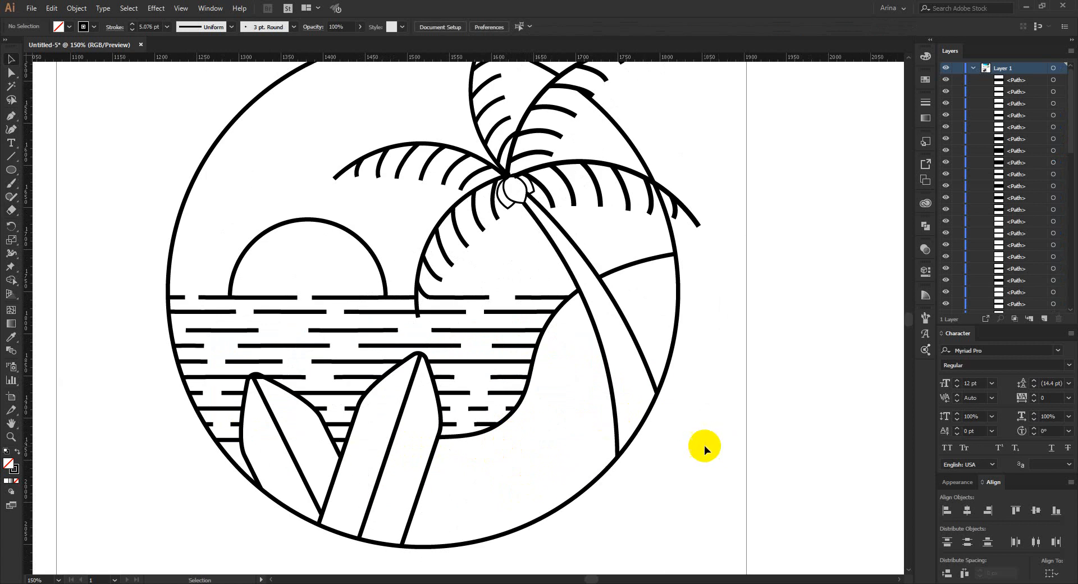
scroll(529, 412, "down", 1)
scroll(550, 431, "up", 1)
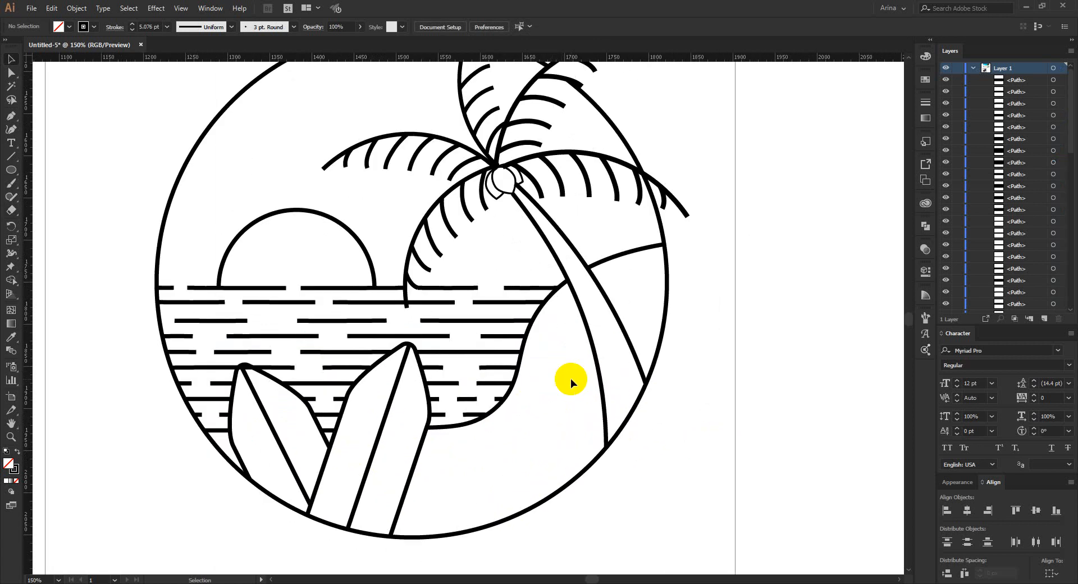
left_click(11, 130)
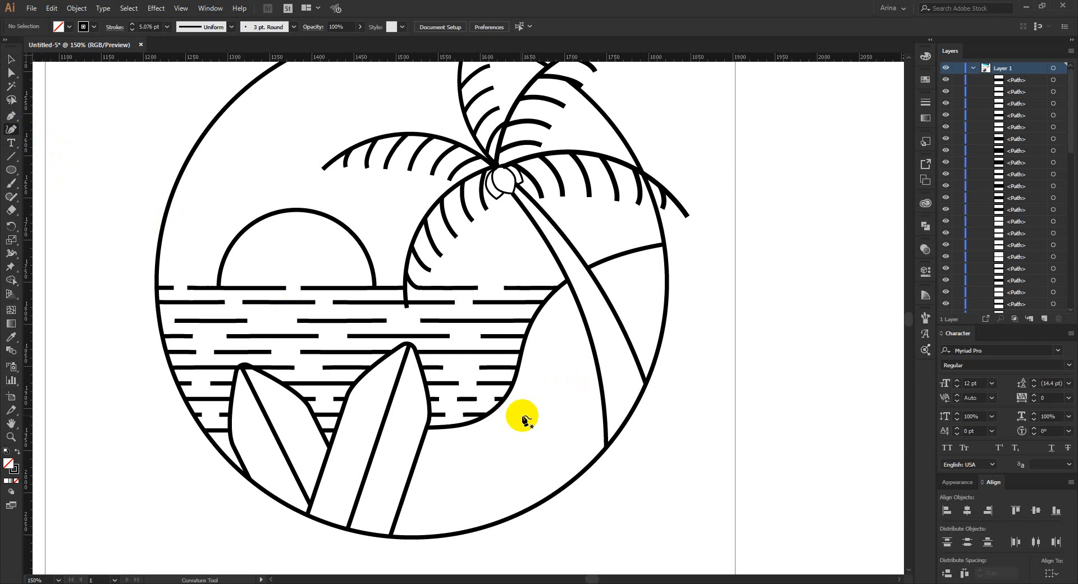
left_click(475, 443)
left_click(509, 451)
left_click(517, 464)
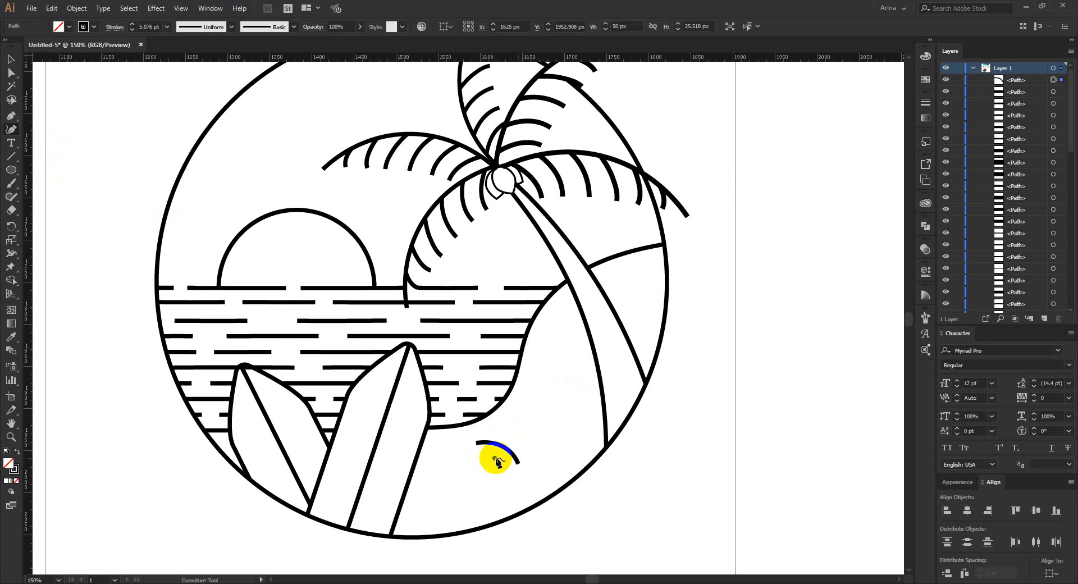
key("Escape")
left_click(494, 458)
left_click(520, 446)
left_click(539, 451)
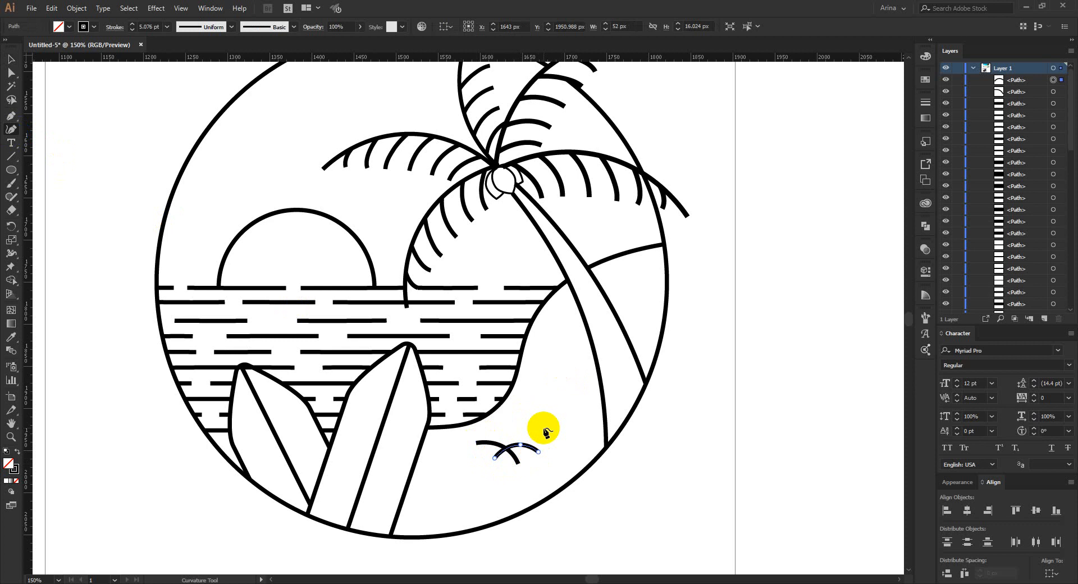
key("Escape")
Draw a second pair of crossing arcs, about 62 px wide overall, near the circle's lower edge beside the front surfboard.
left_click(424, 503)
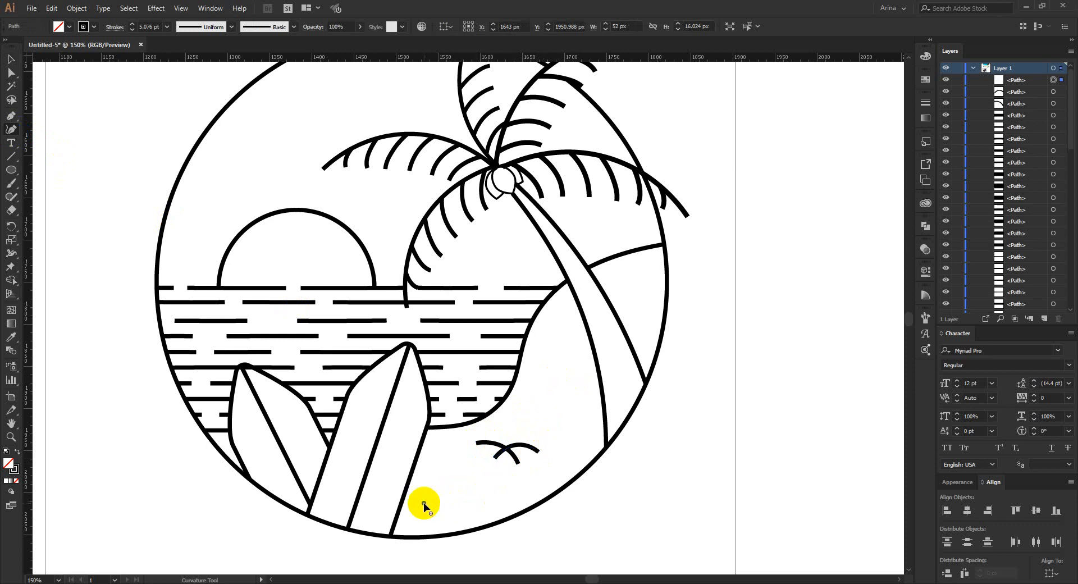
left_click(446, 503)
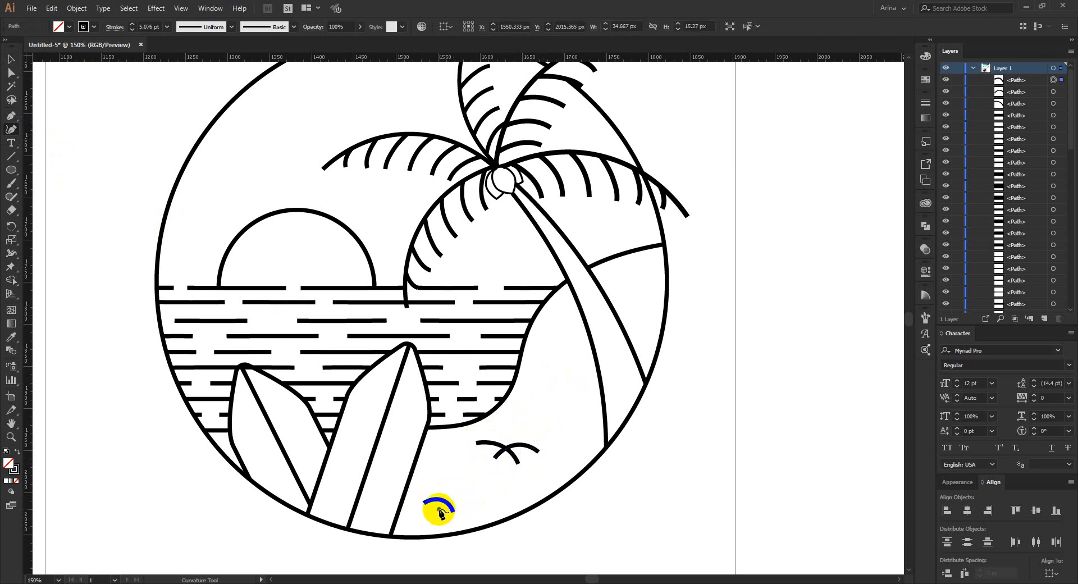
left_click(439, 509)
left_click(460, 502)
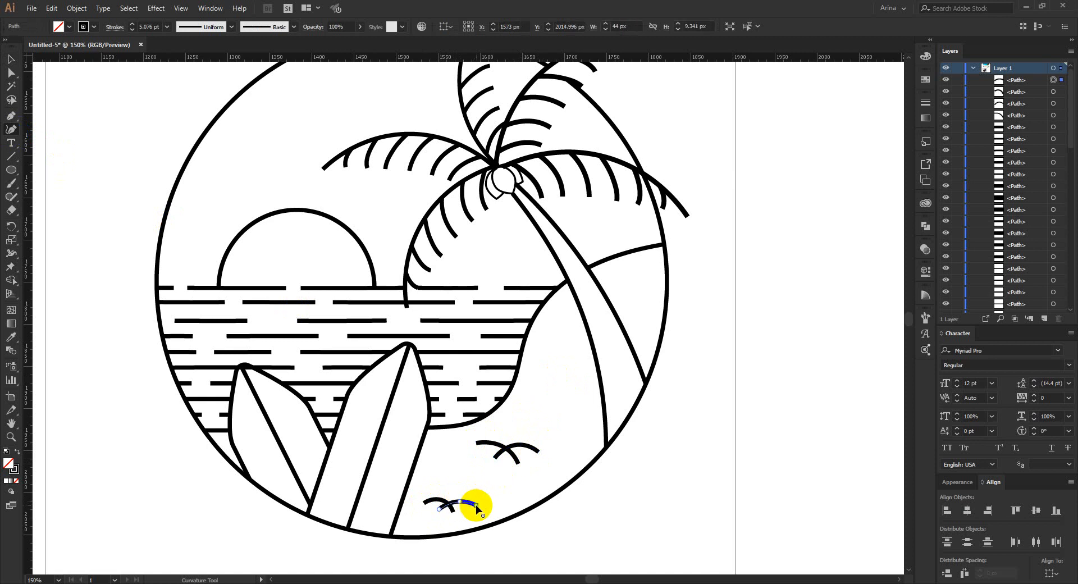
left_click(476, 506)
key("Escape")
Draw a third pair of small crossing arcs, about 41 px wide overall, between the palm trunk and the circle's edge.
left_click(617, 286)
left_click(635, 287)
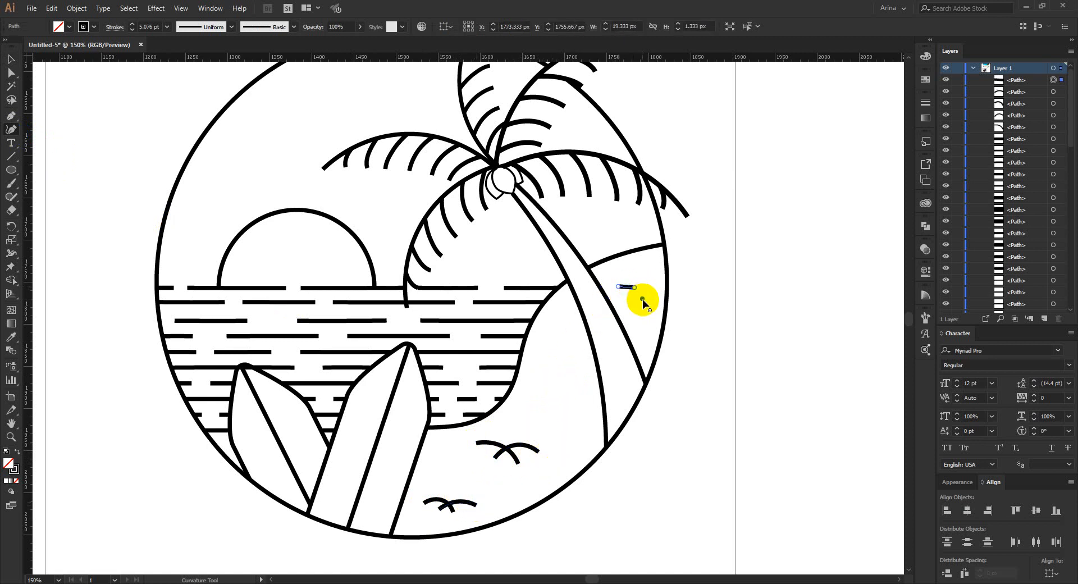
left_click(642, 298)
key("Escape")
left_click(631, 296)
left_click(646, 285)
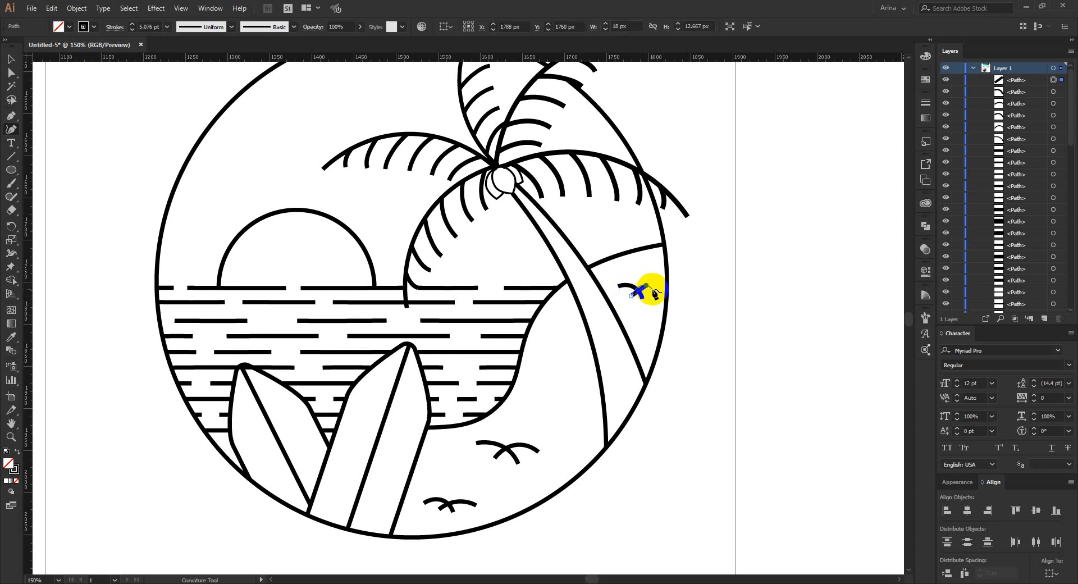
left_click(651, 288)
key("Escape")
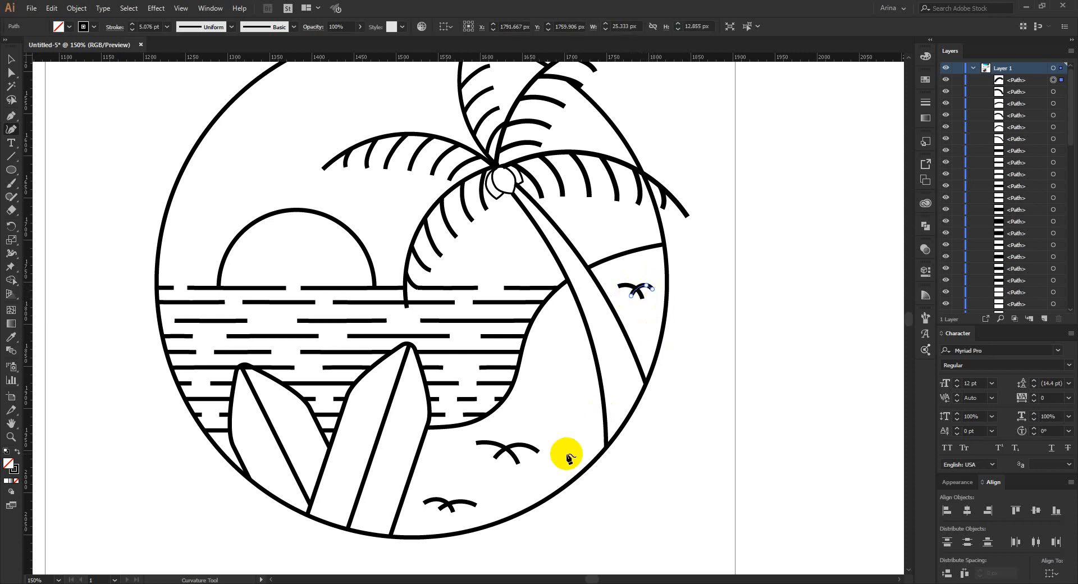
Trim the right arc's overlapping tail off the largest sand mark with Shape Builder.
key("v")
left_click(480, 442)
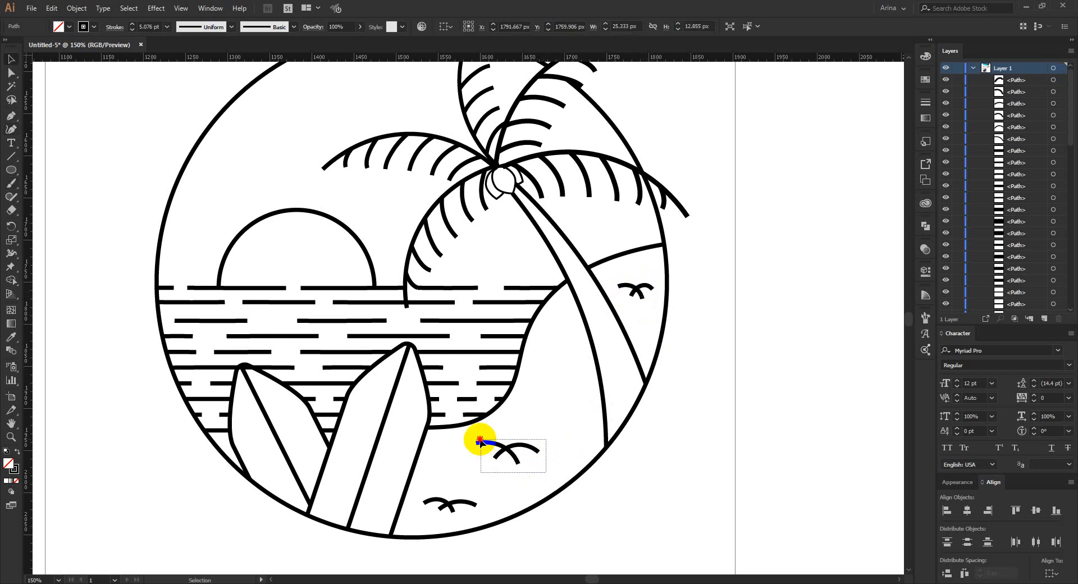
left_click(477, 442, "shift")
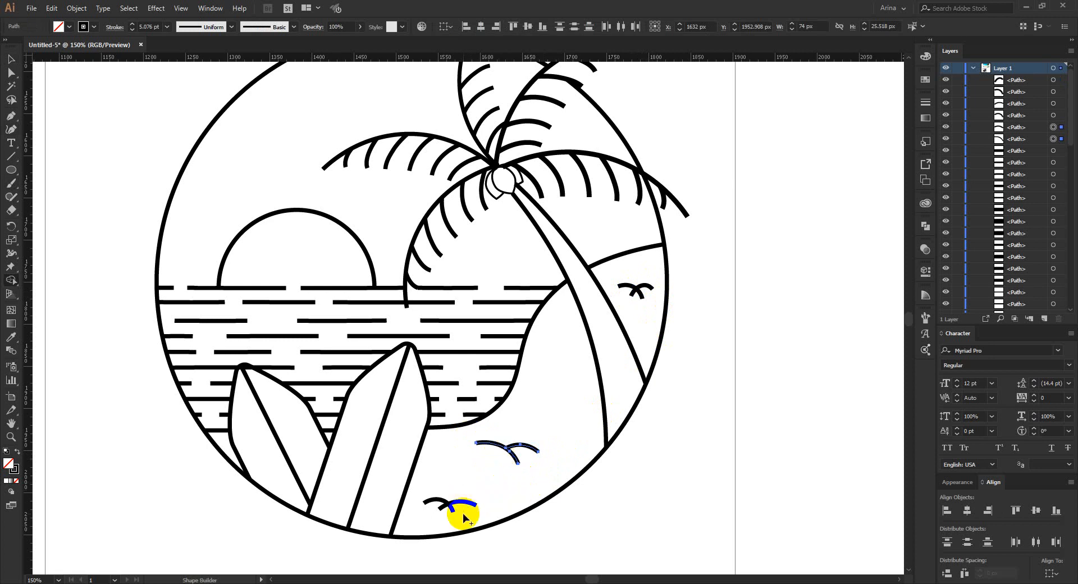
Trim the left arc's overlapping tail off the lowest sand mark with Shape Builder.
key("v")
left_click(433, 498)
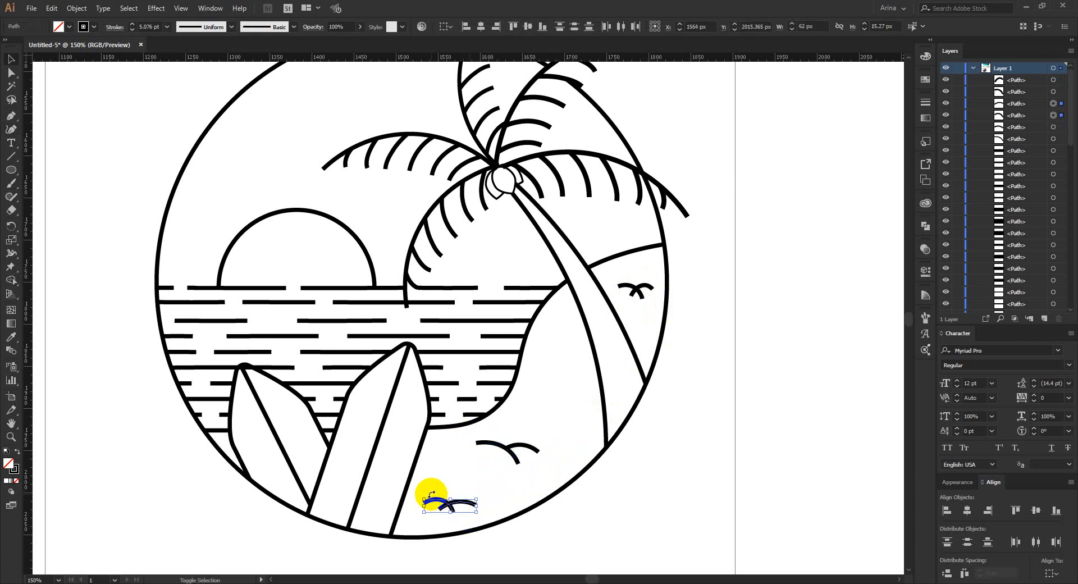
key("shift+m")
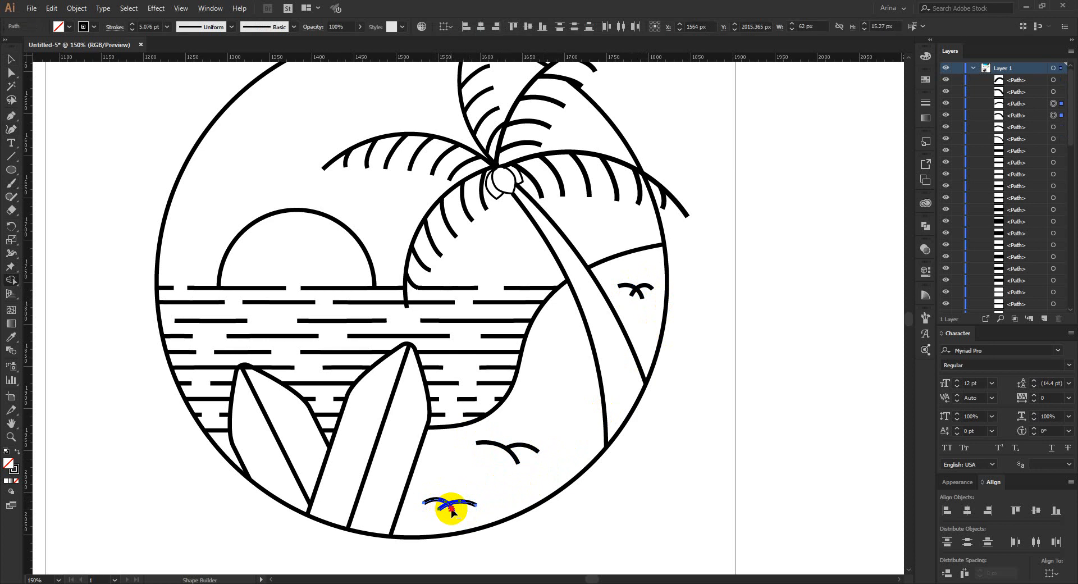
left_click_drag(452, 511, 474, 505)
key("v")
left_click(501, 495)
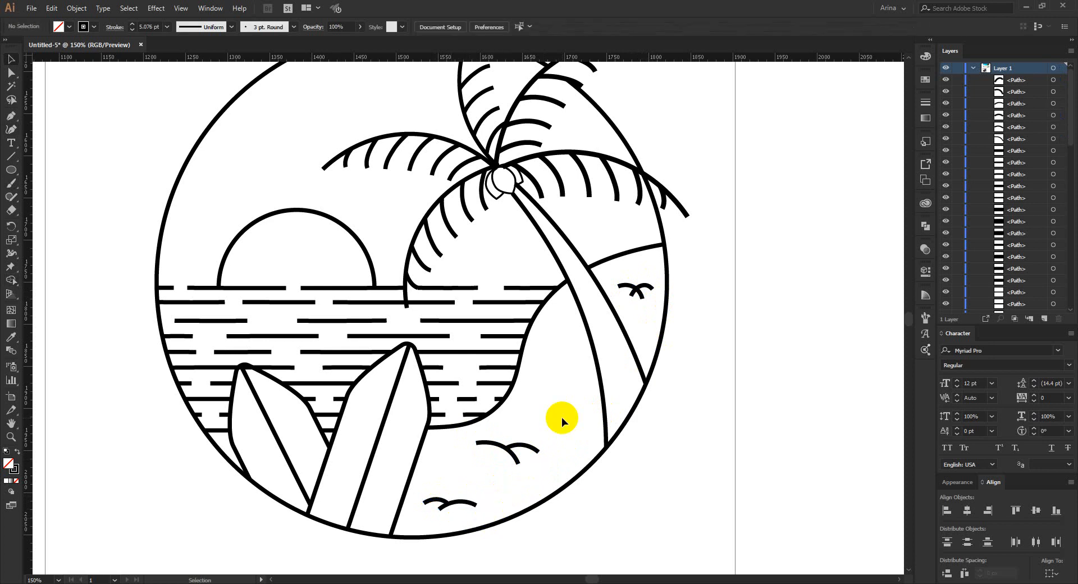
Trim the left arc's overlapping tail off the small sand mark beyond the palm trunk with Shape Builder.
left_click_drag(655, 301, 617, 270)
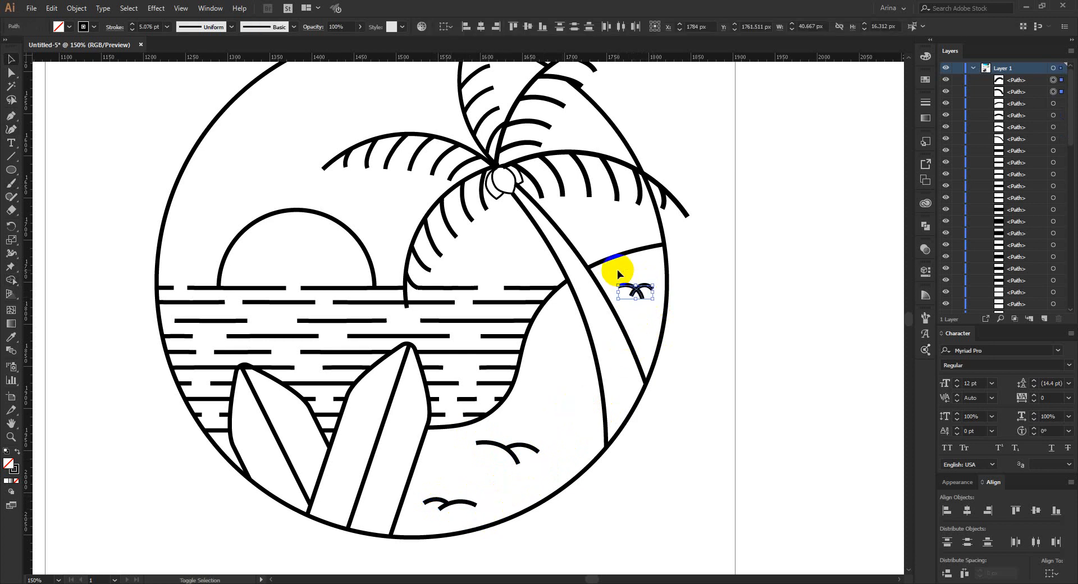
scroll(649, 294, "up", 2)
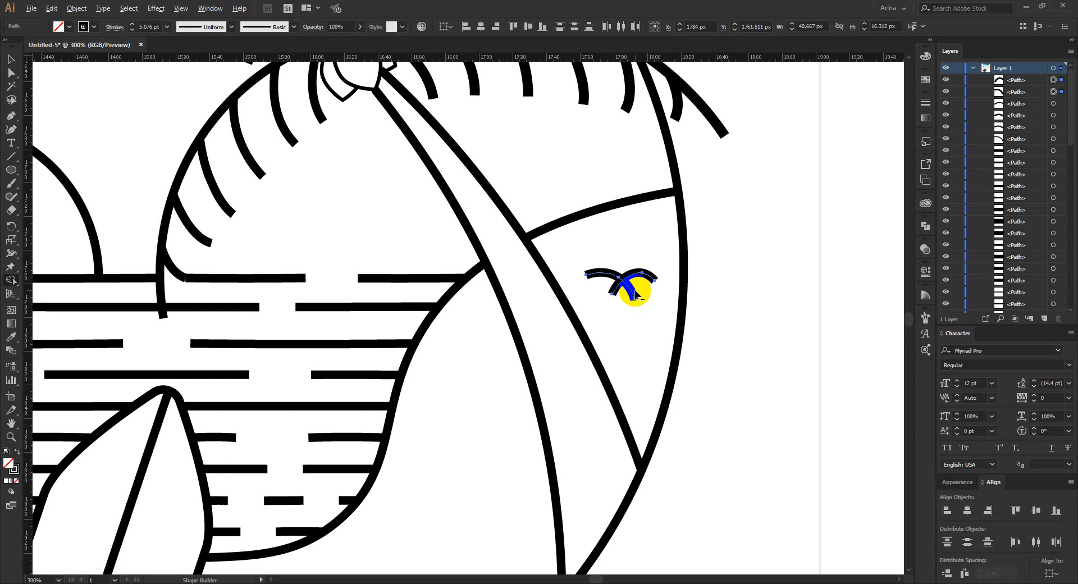
key("v")
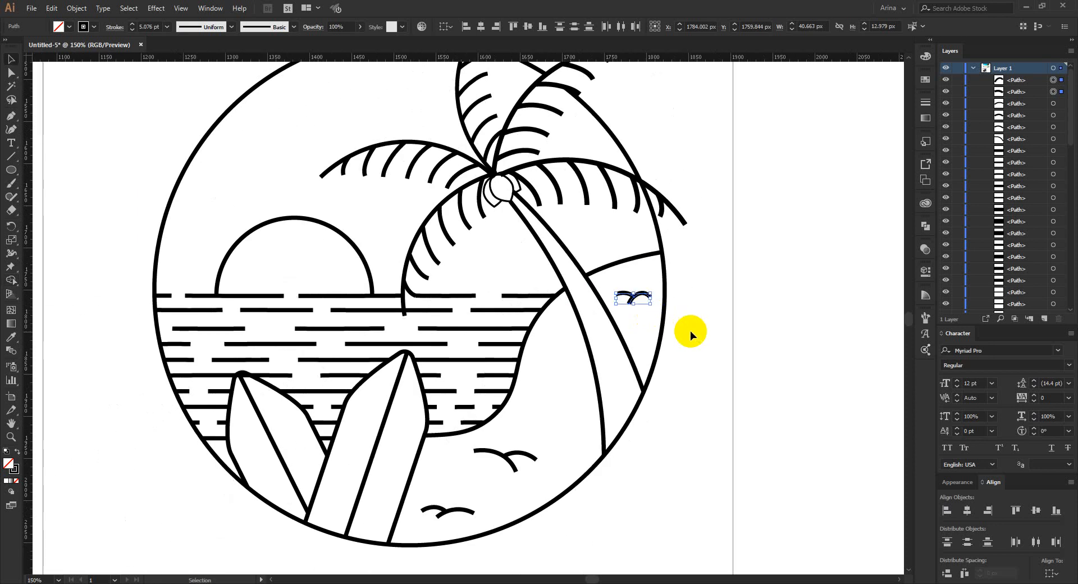
Copy the largest sand mark to the open sand between the shoreline and the palm trunk and scale it down.
left_click(562, 412)
left_click_drag(545, 472, 582, 389)
left_click(574, 426)
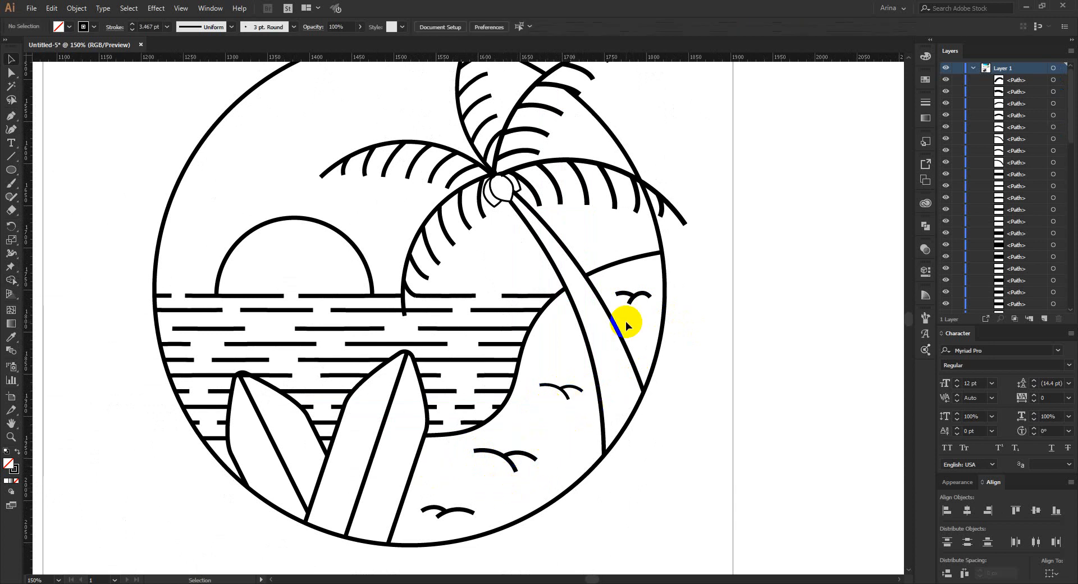
Draw three slanted straight segment lines across the upper palm trunk with the Pen tool.
scroll(626, 321, "up", 1, "alt")
left_click(11, 115)
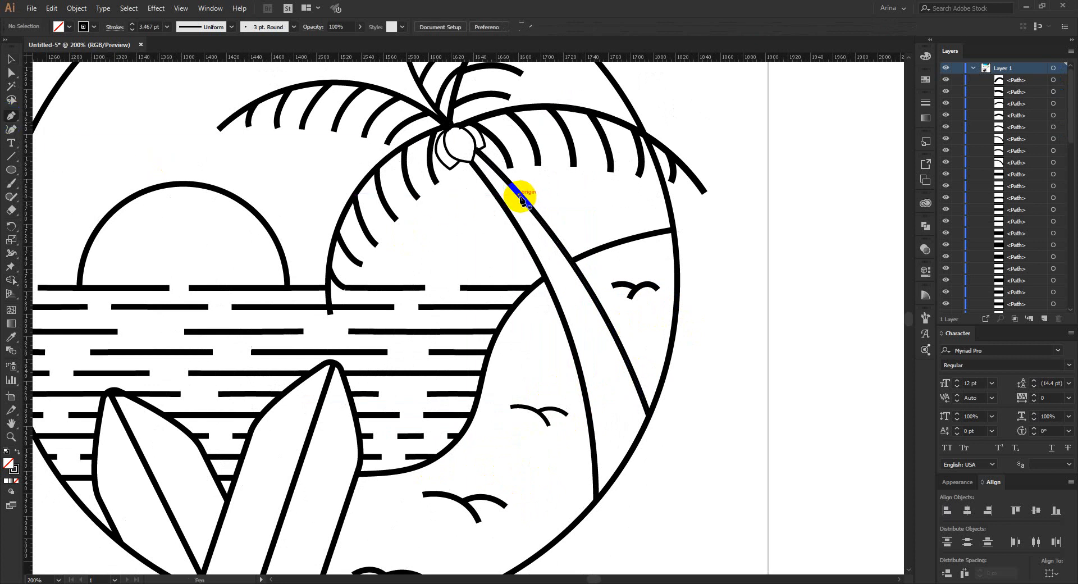
left_click(503, 208)
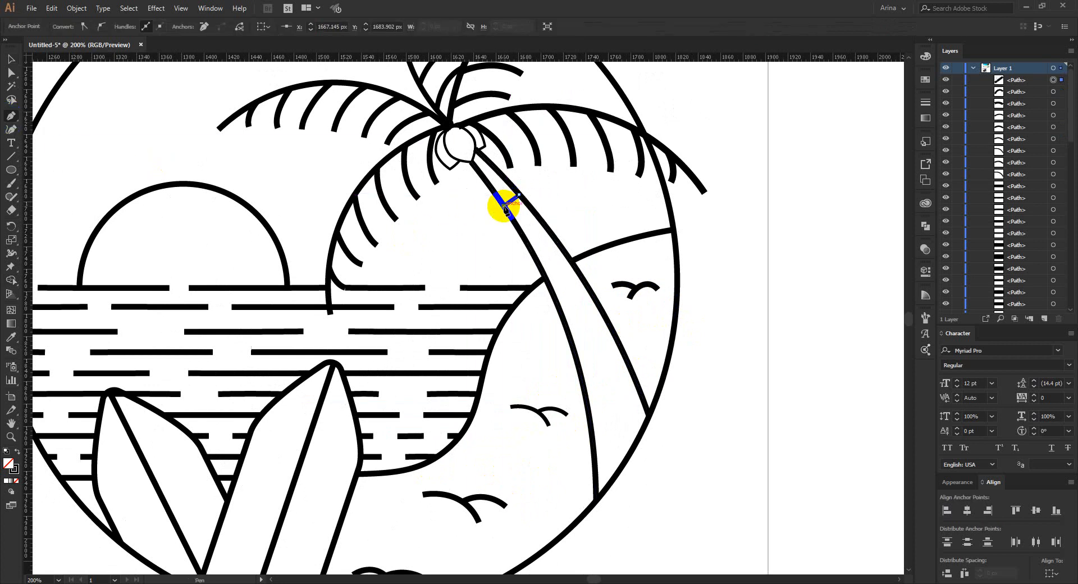
key("Escape")
left_click(547, 228)
left_click(527, 242)
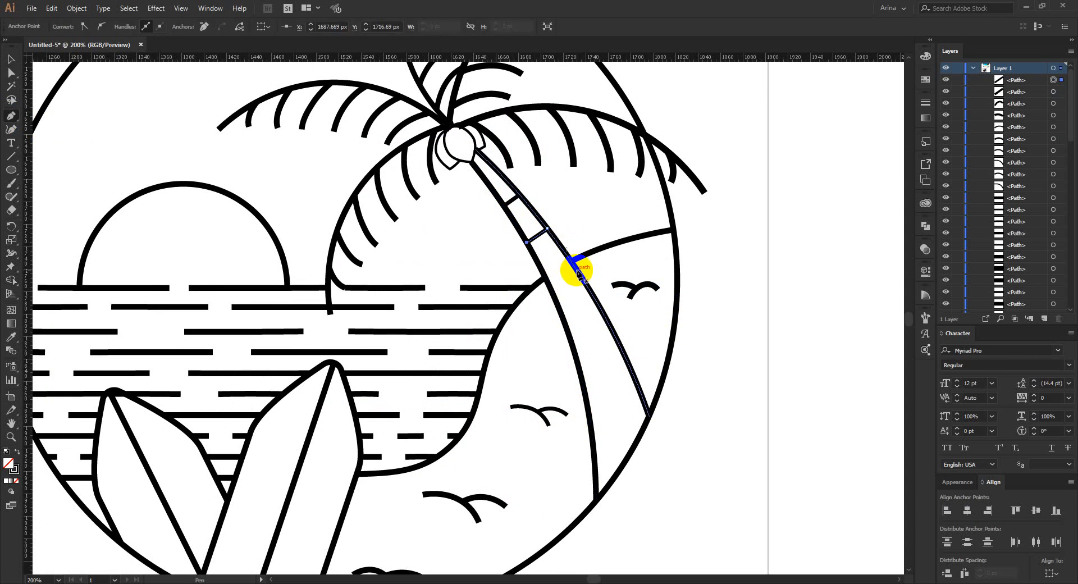
left_click(579, 272)
left_click(552, 291)
key("Escape")
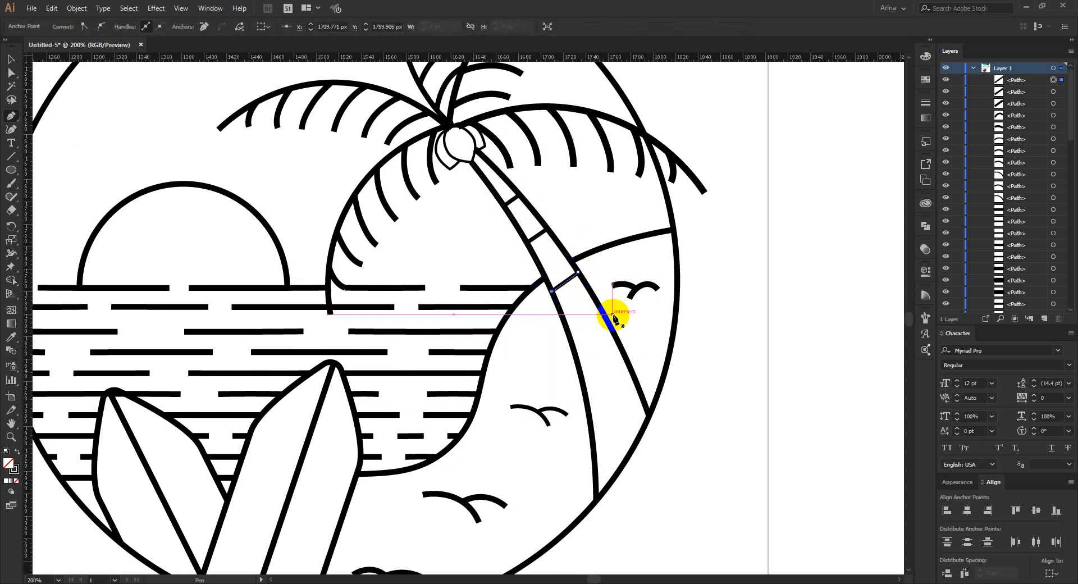
Draw two more slanted segment lines across the lower palm trunk, with their ends on the trunk's edges.
left_click(603, 314)
left_click(568, 337)
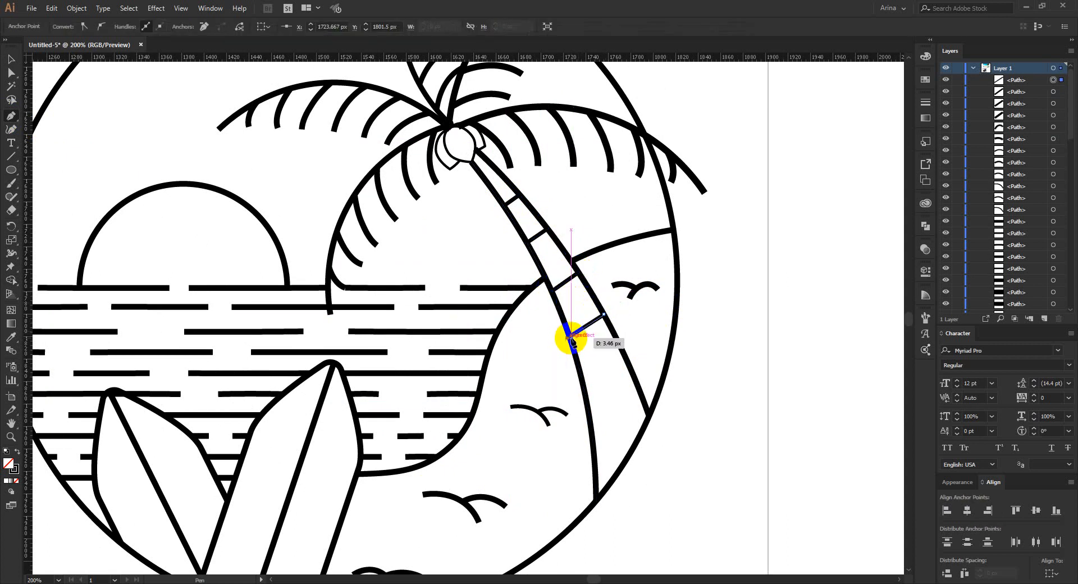
key("Escape")
left_click_drag(567, 338, 568, 333)
left_click(628, 364)
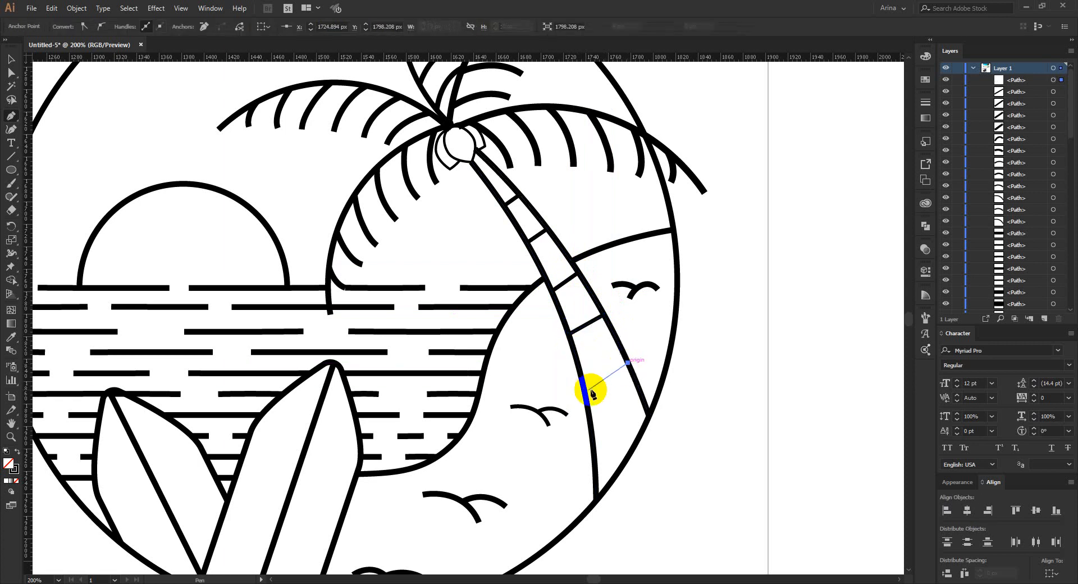
left_click(585, 389)
left_click(639, 391)
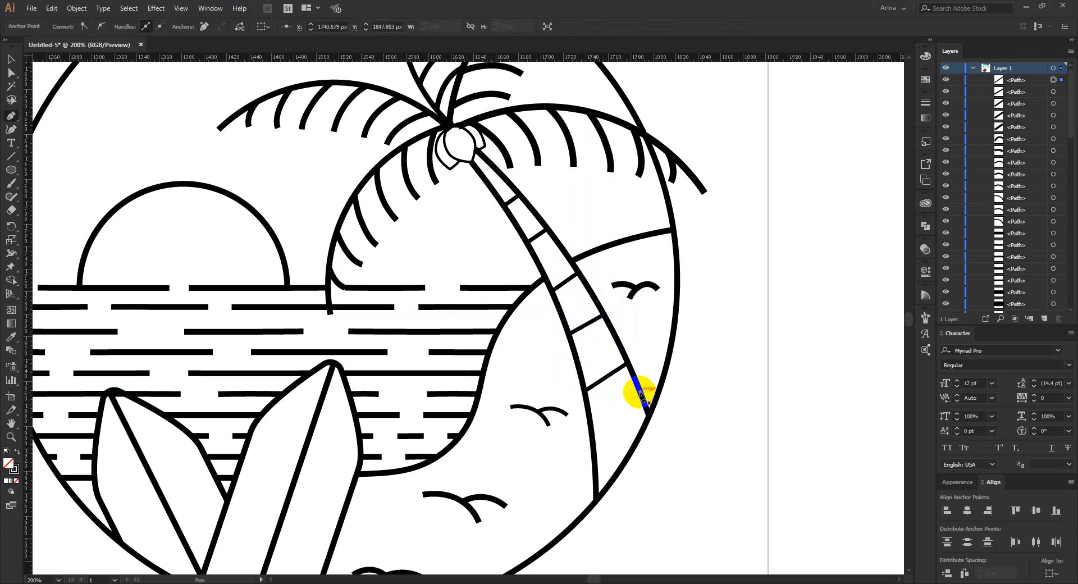
left_click(593, 444)
key("Escape")
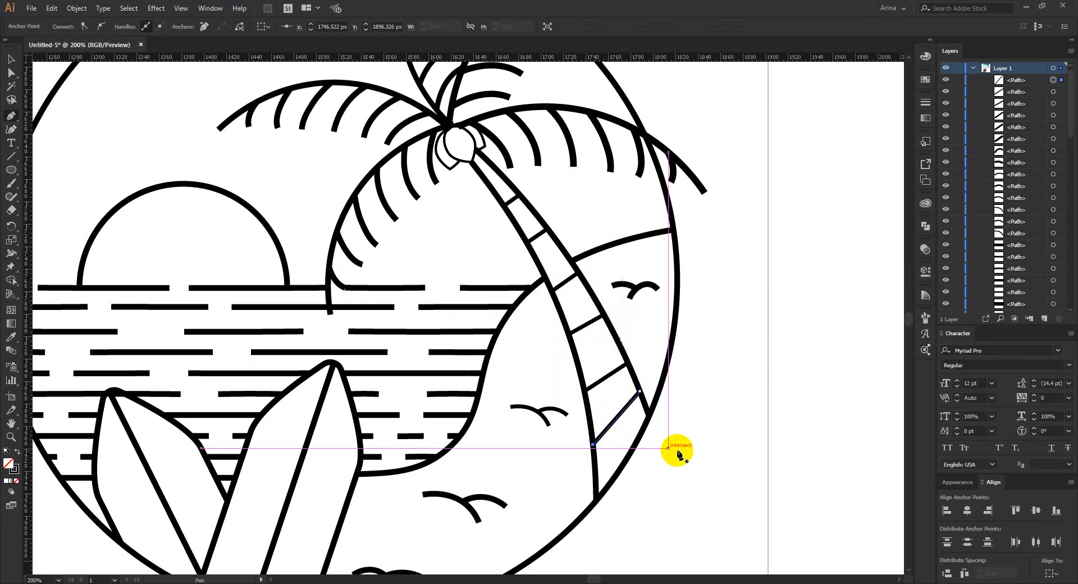
key("ctrl+z")
key("ctrl+z")
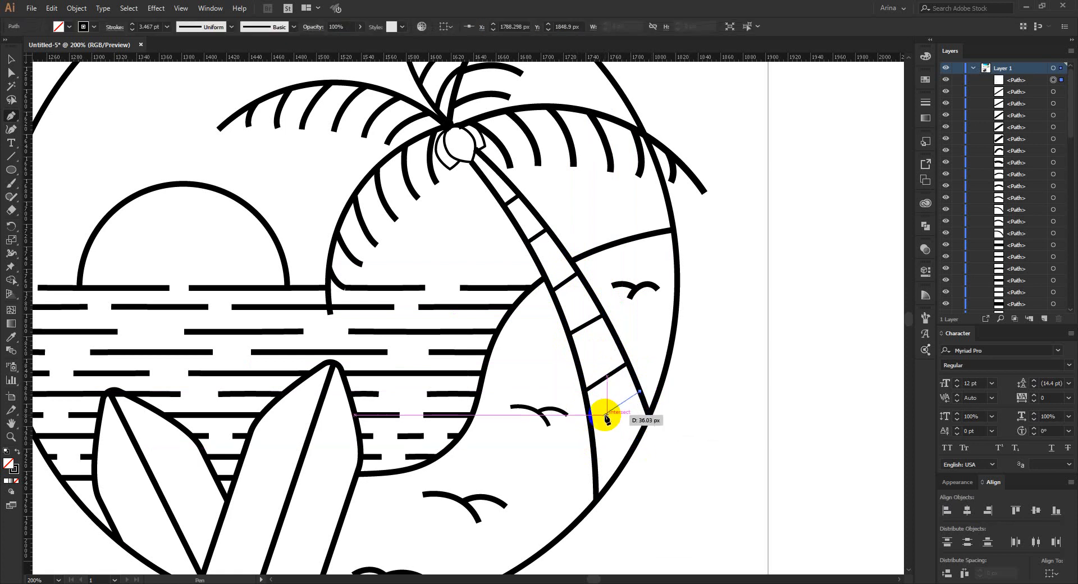
key("v")
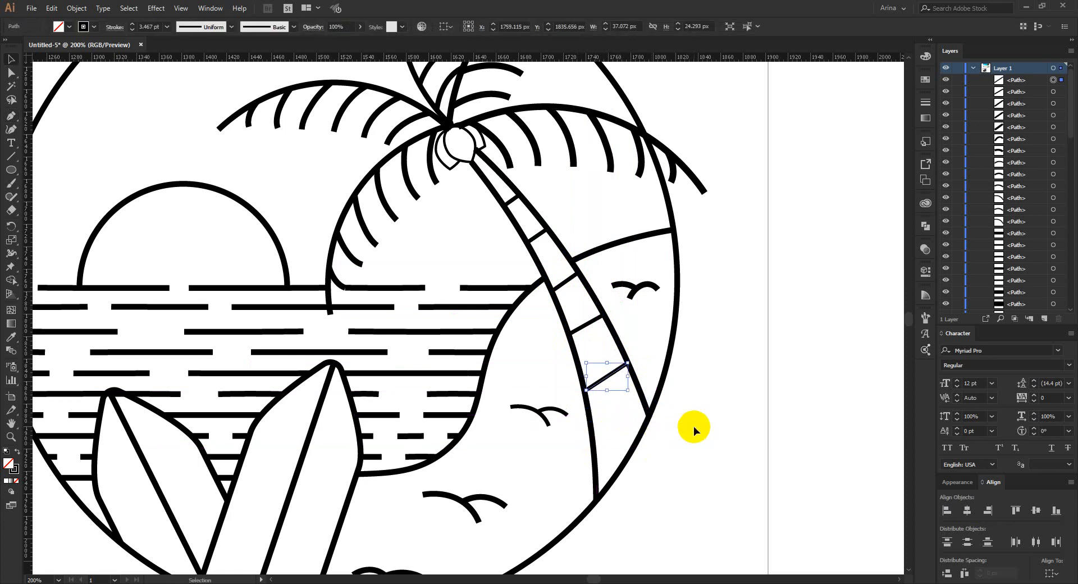
Draw a circle about 87 px in diameter outside the scene's upper-left edge and place an overlapping copy beside it.
left_click(699, 412)
key("ctrl+minus")
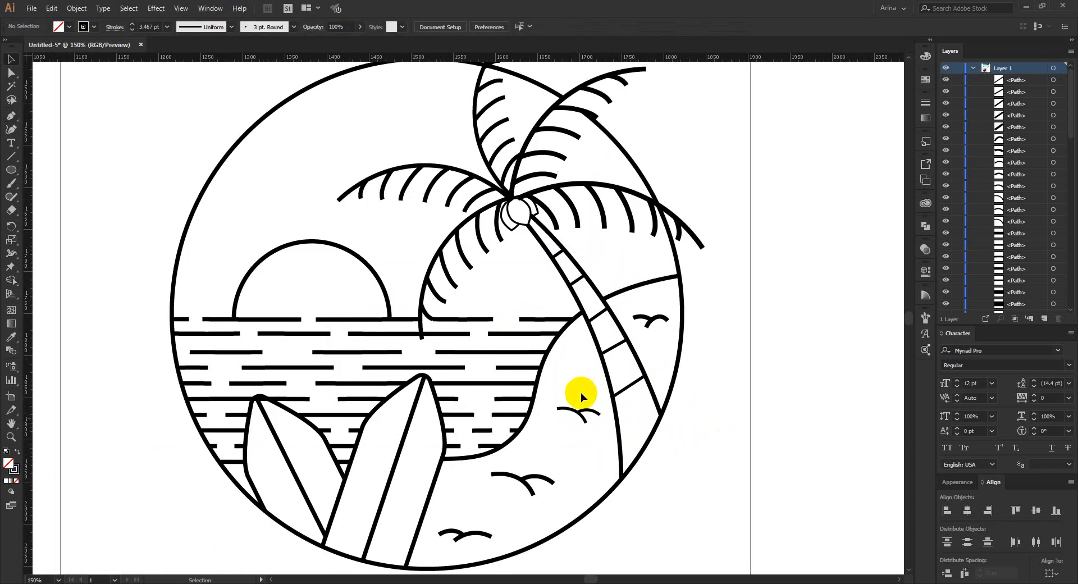
key("ctrl+minus")
scroll(409, 269, "up", 1)
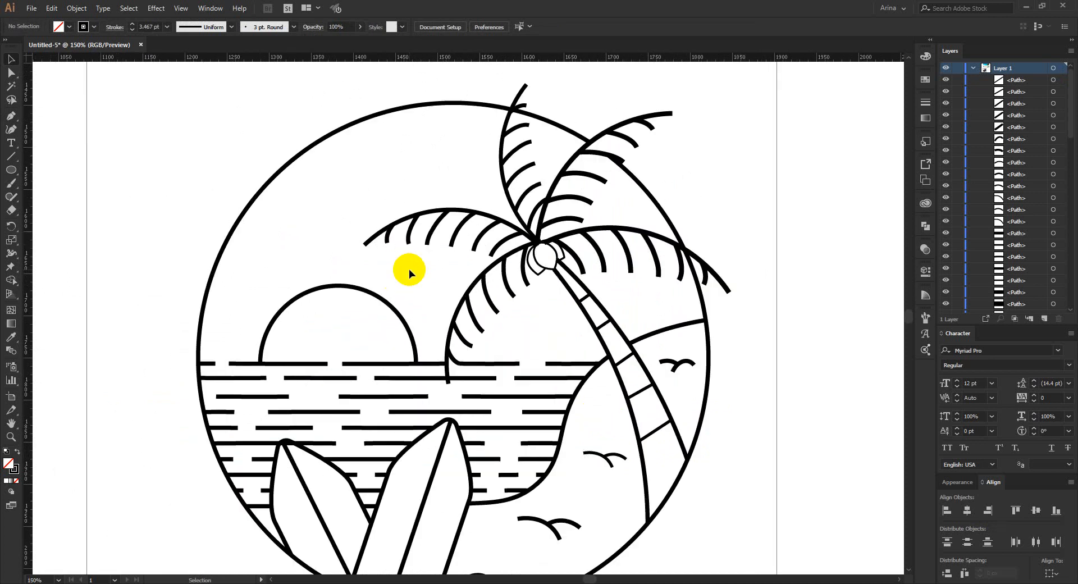
scroll(50, 169, "up", 1)
left_click(11, 169)
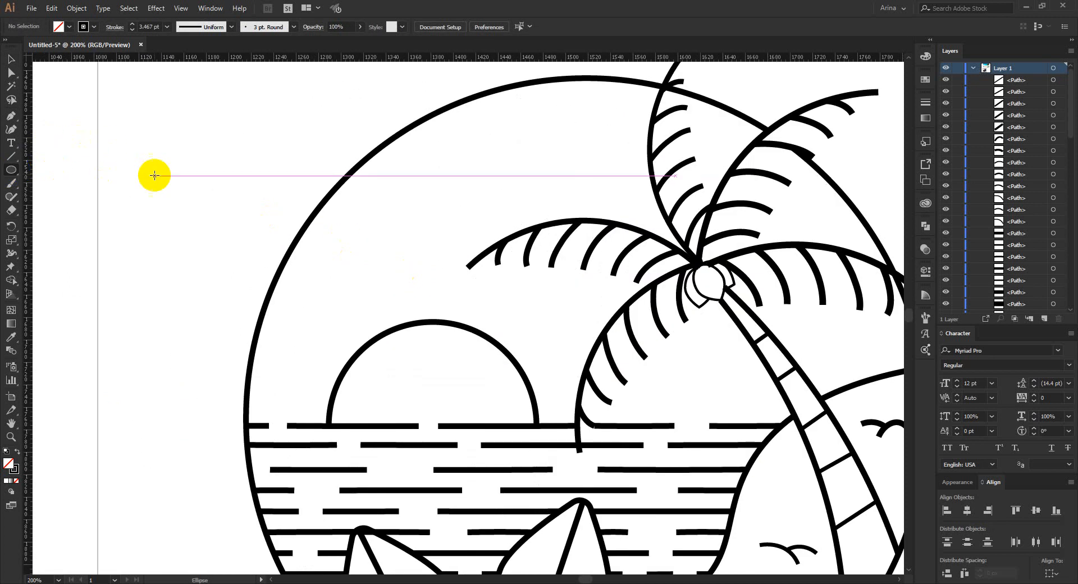
left_click_drag(154, 171, 317, 260)
key("v")
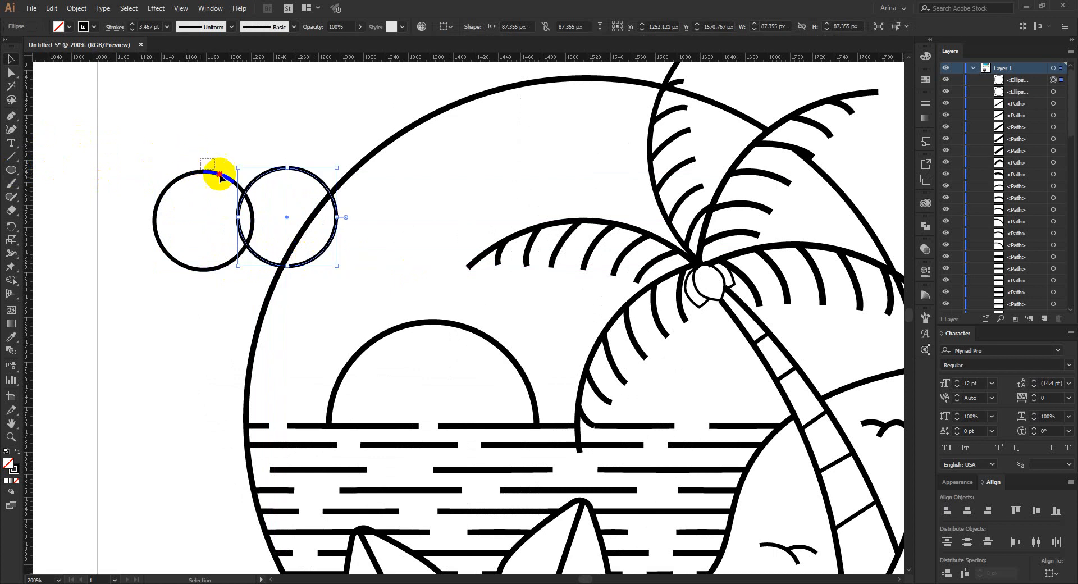
Move both overlapping circles up and to the left together and delete their lower halves, leaving two arches.
left_click(245, 197, "shift")
left_click_drag(221, 179, 197, 125)
key("a")
left_click_drag(264, 231, 109, 198)
key("Delete")
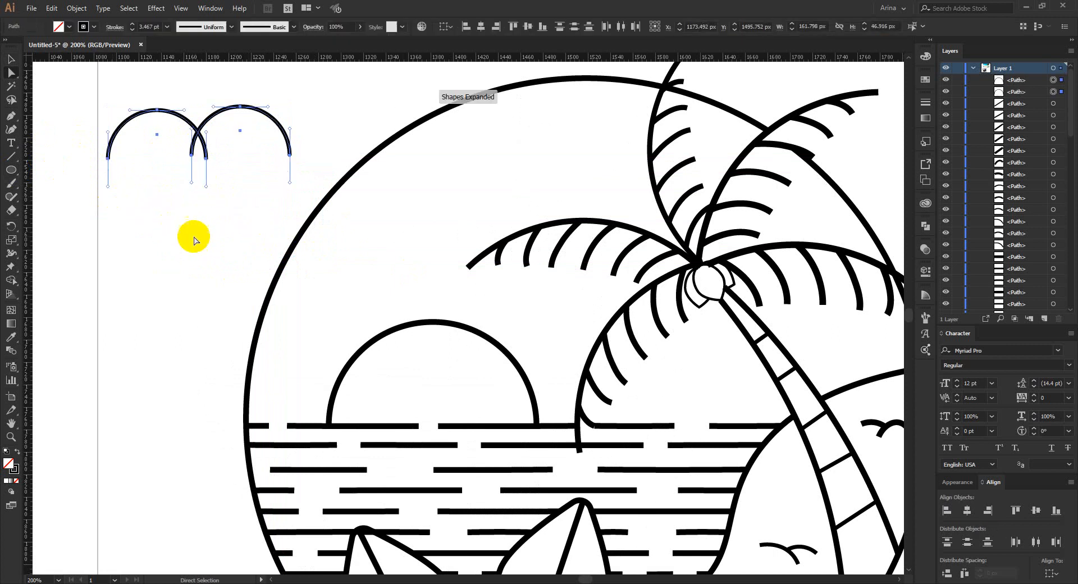
key("c")
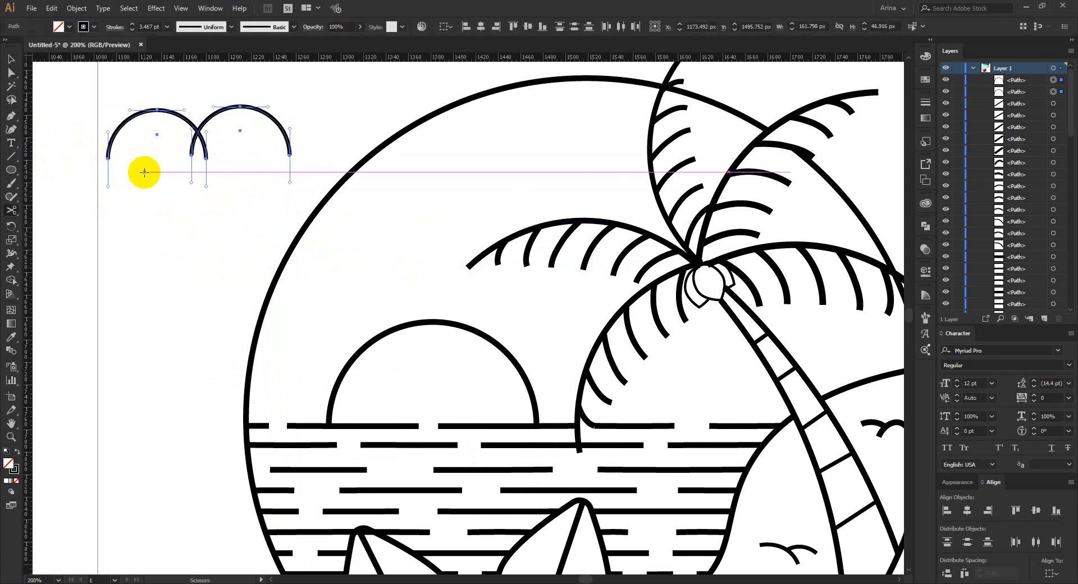
key("a")
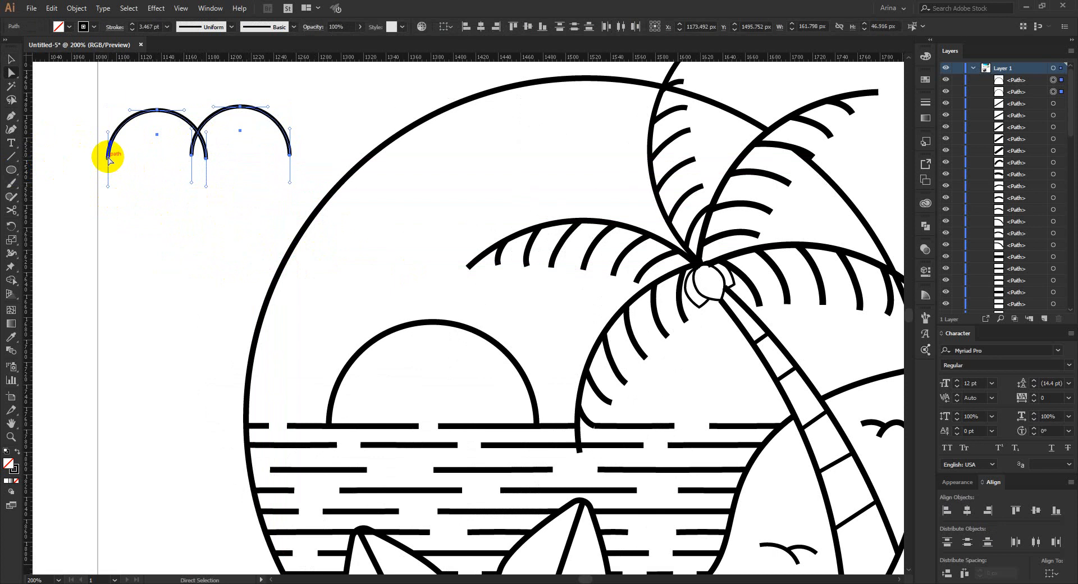
key("Delete")
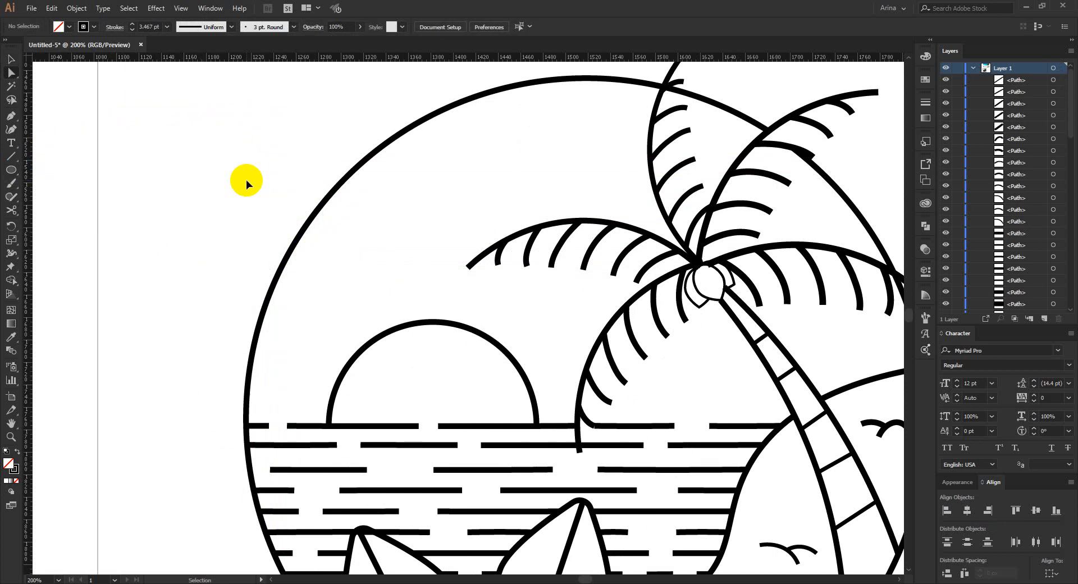
key("ctrl+z")
Delete the outer quarter arcs of both arches, keeping only the two inner curves that cross.
left_click(145, 175)
left_click(107, 157)
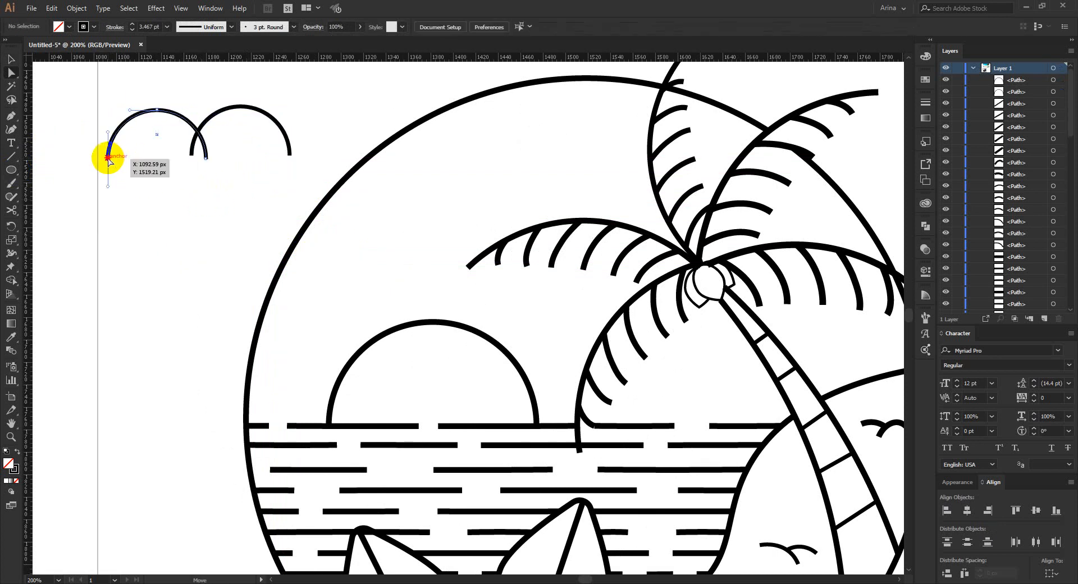
key("Delete")
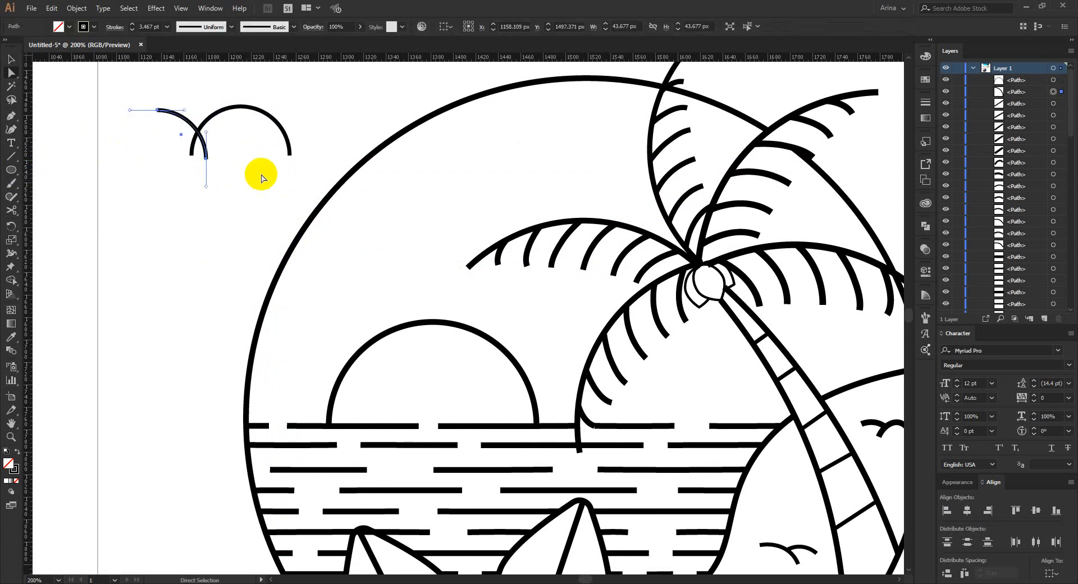
left_click(290, 154)
key("Delete")
left_click(242, 167)
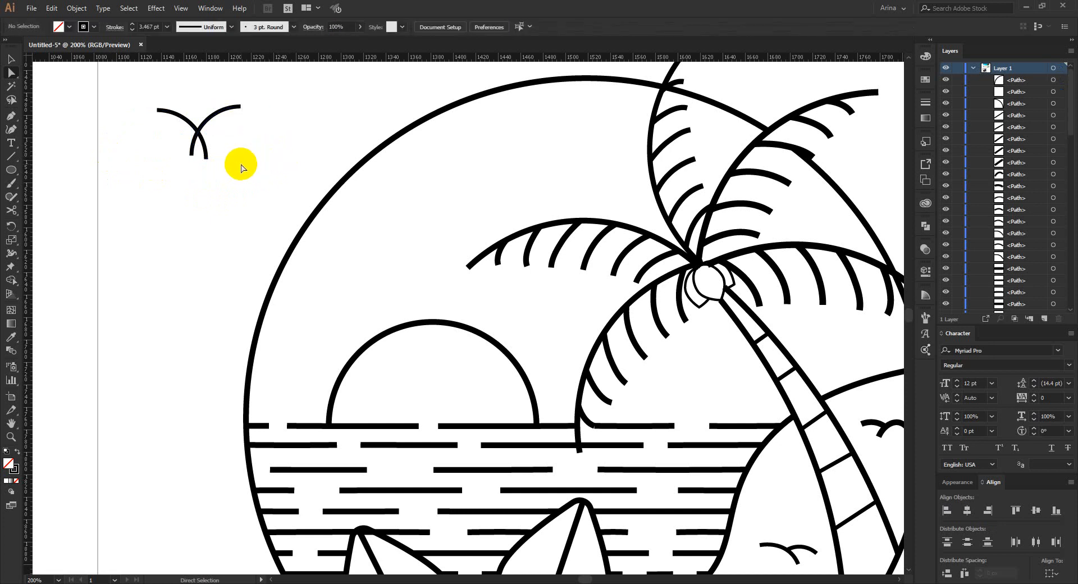
Align the two crossing curves vertically and trim their tails below the crossing with Shape Builder to form a bird.
left_click_drag(160, 118, 159, 117)
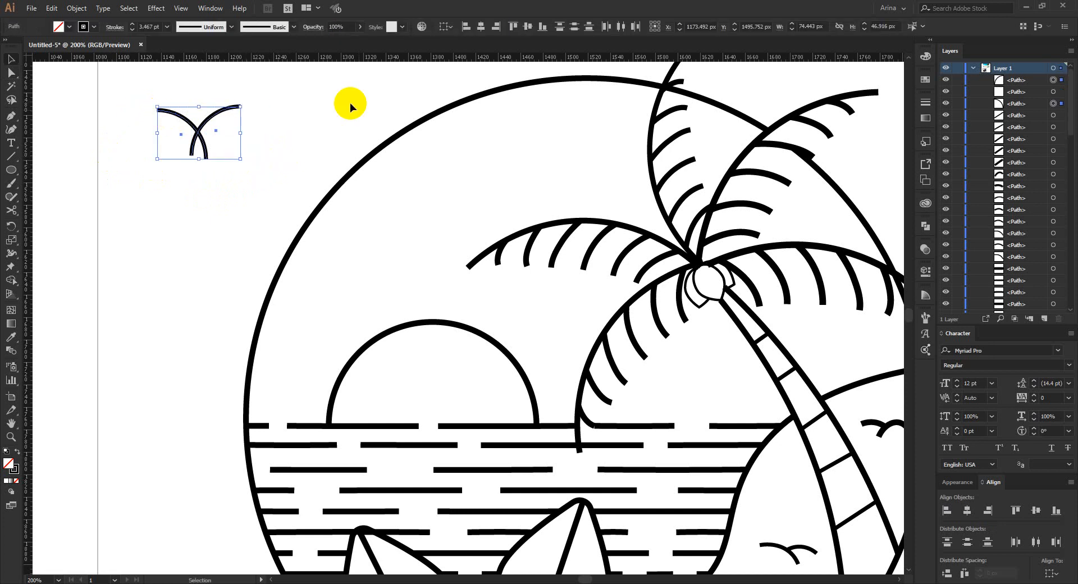
left_click(264, 131)
left_click_drag(259, 164, 149, 120)
key("shift+m")
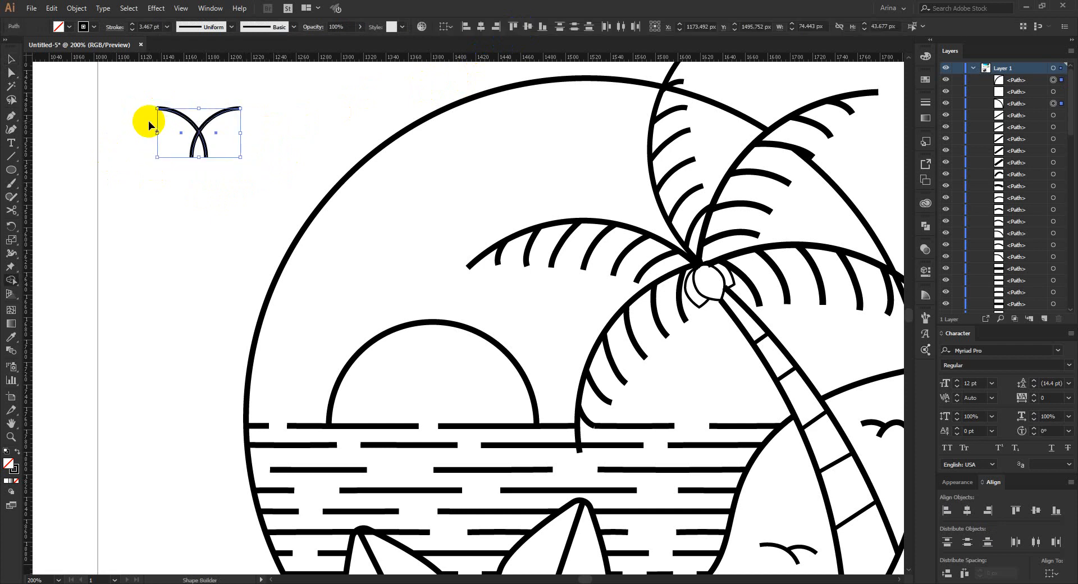
left_click_drag(191, 147, 243, 158)
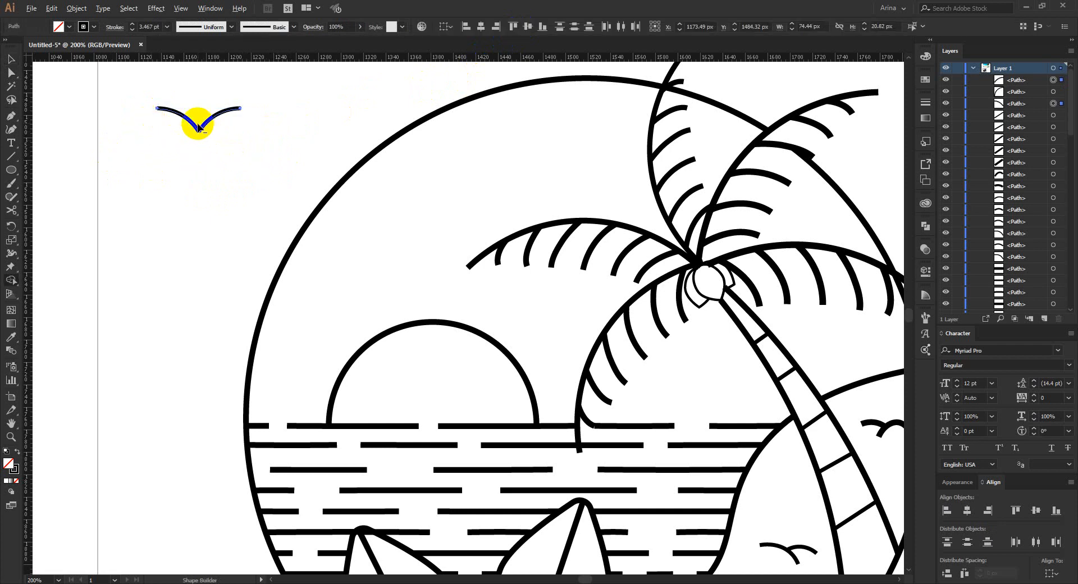
Join the bird's two wings into one path, scale it to about 37 px wide and move it into the sky.
scroll(197, 127, "up", 1)
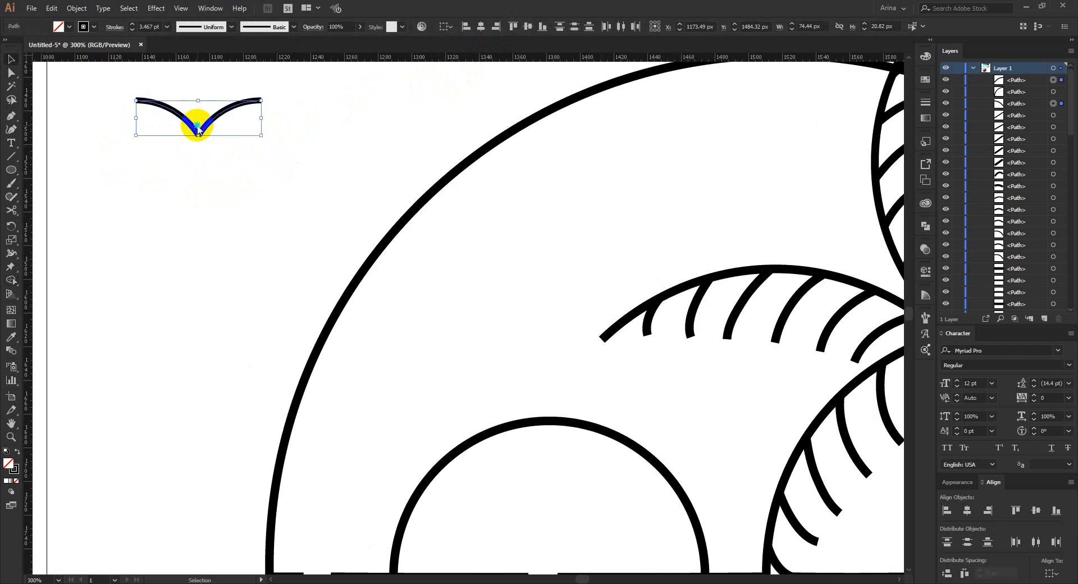
right_click(198, 129)
left_click(222, 208)
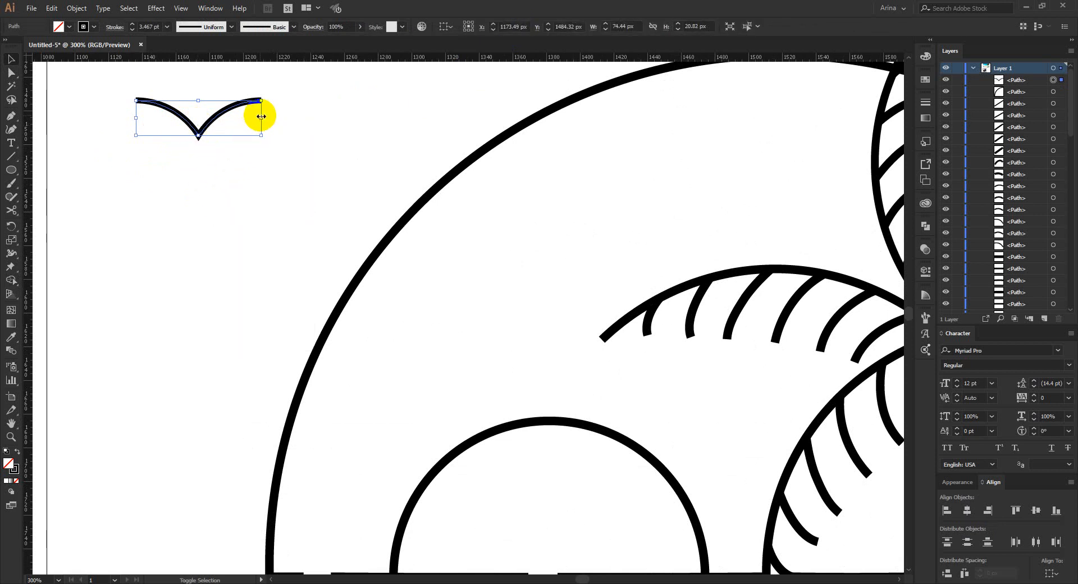
mouse_move(261, 118)
left_mouse_down()
mouse_move(180, 122)
mouse_move(481, 248)
mouse_move(522, 236)
left_mouse_up()
scroll(127, 222, "down", 1)
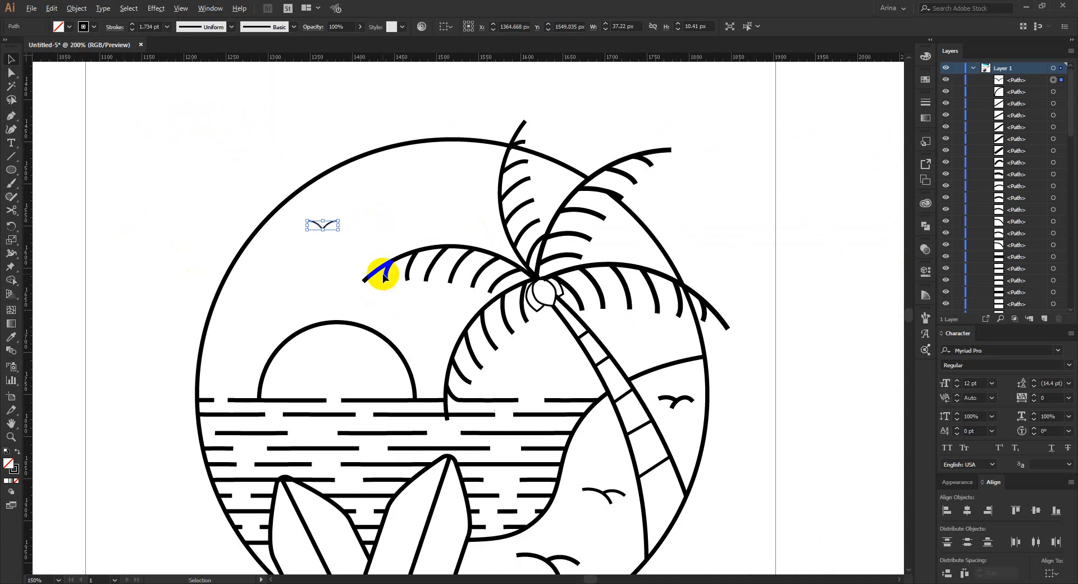
Duplicate the small bird to build a flock of three in the sky to the upper left of the sun.
scroll(382, 273, "up", 2)
left_click_drag(275, 180, 266, 235)
left_click_drag(266, 235, 189, 243)
left_click(275, 251)
scroll(212, 255, "down", 2)
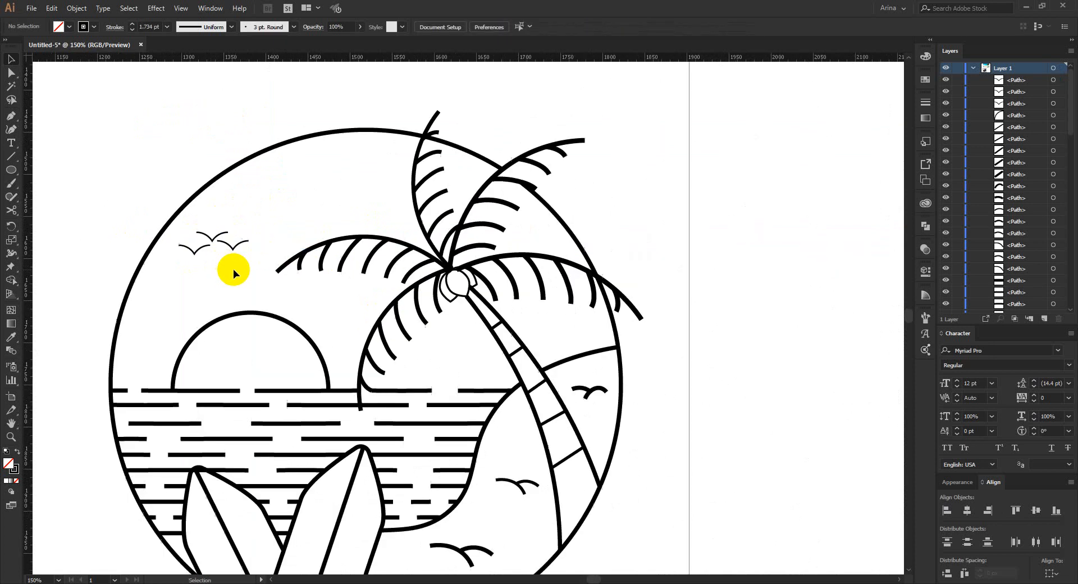
Copy the three-bird flock to the open sky between the first flock and the palm's tallest frond.
left_click_drag(245, 274, 358, 189)
left_click(247, 273)
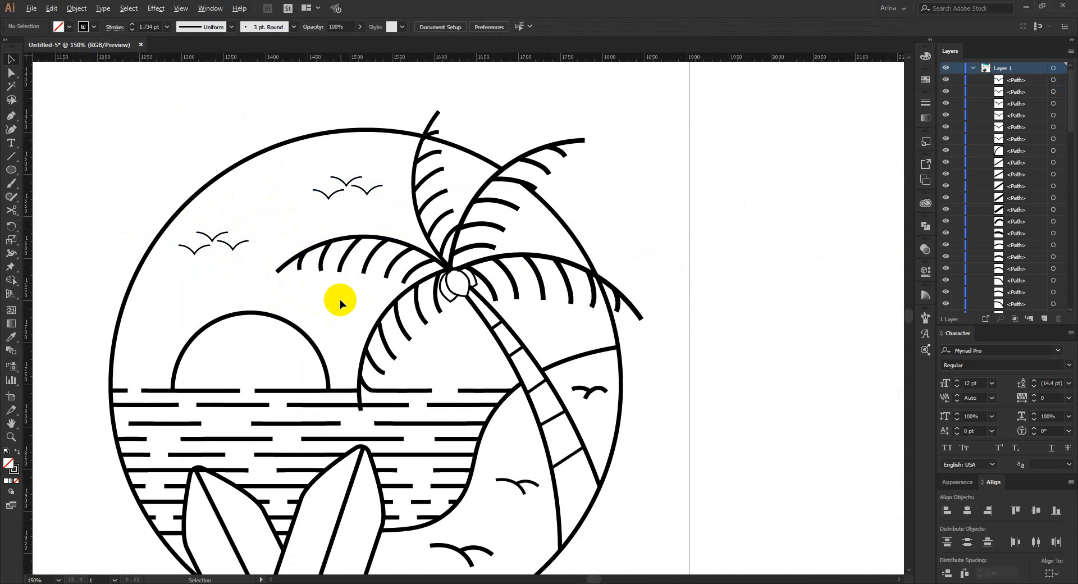
scroll(340, 298, "down", 1)
scroll(543, 257, "down", 1)
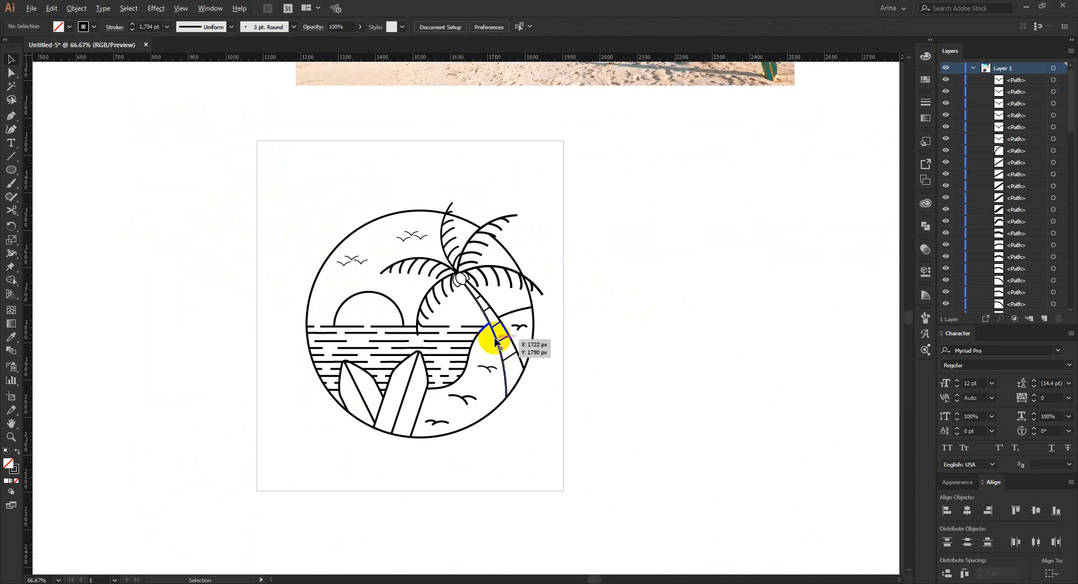
scroll(546, 231, "up", 1)
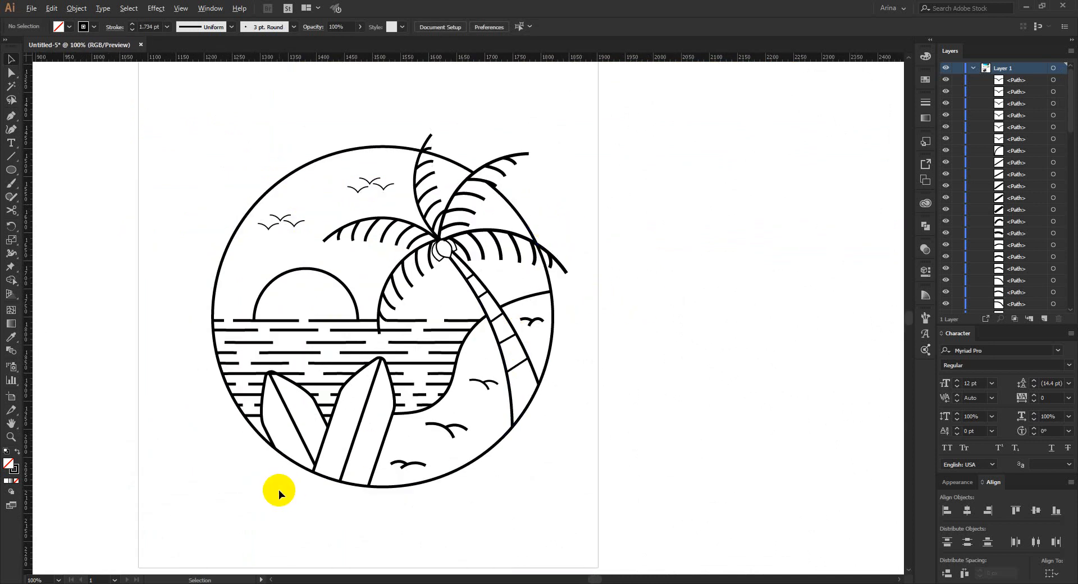
scroll(362, 244, "up", 1)
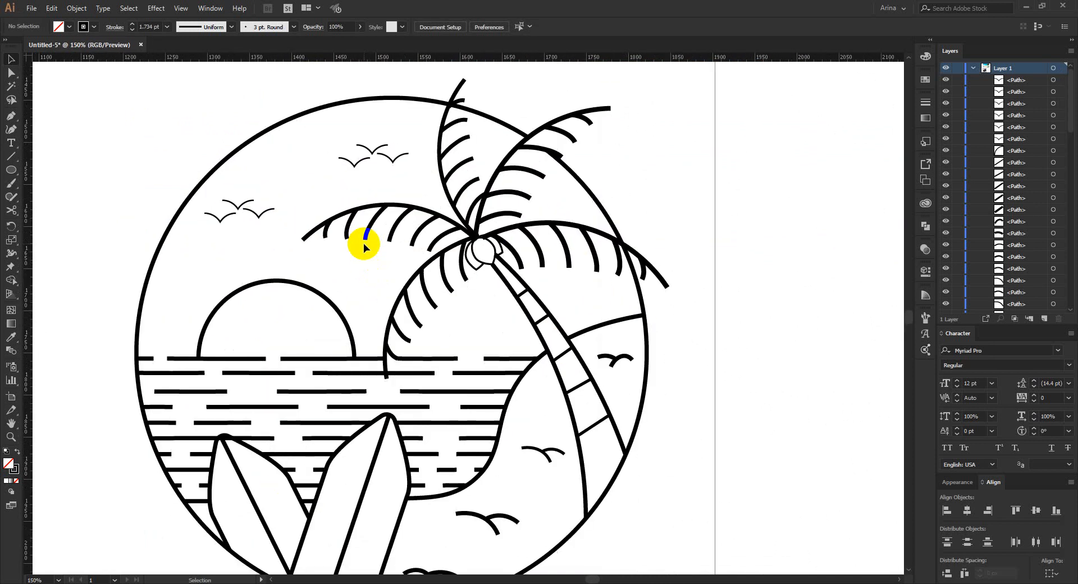
left_click(596, 199)
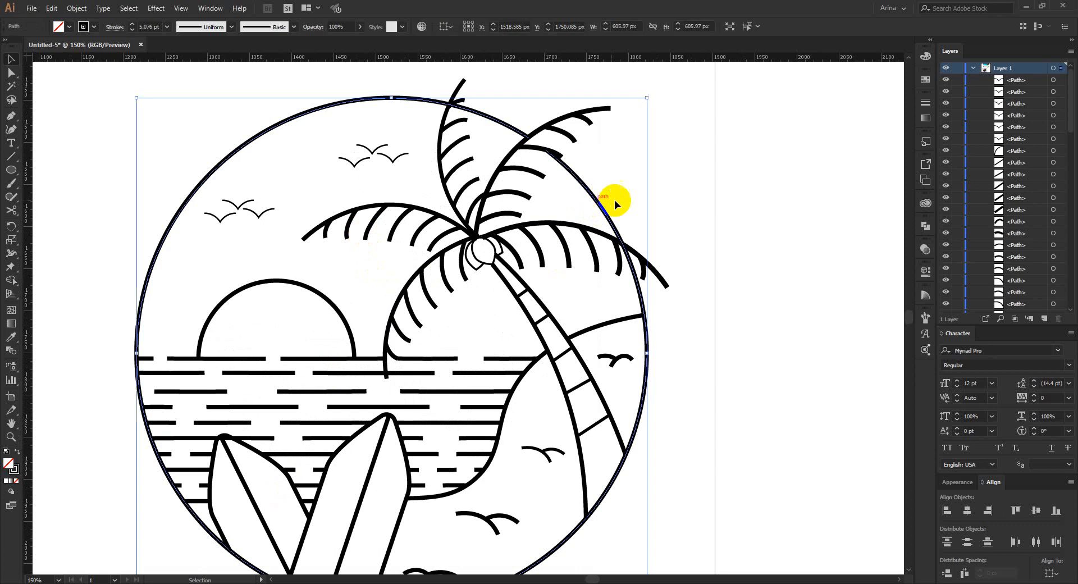
left_click(661, 205)
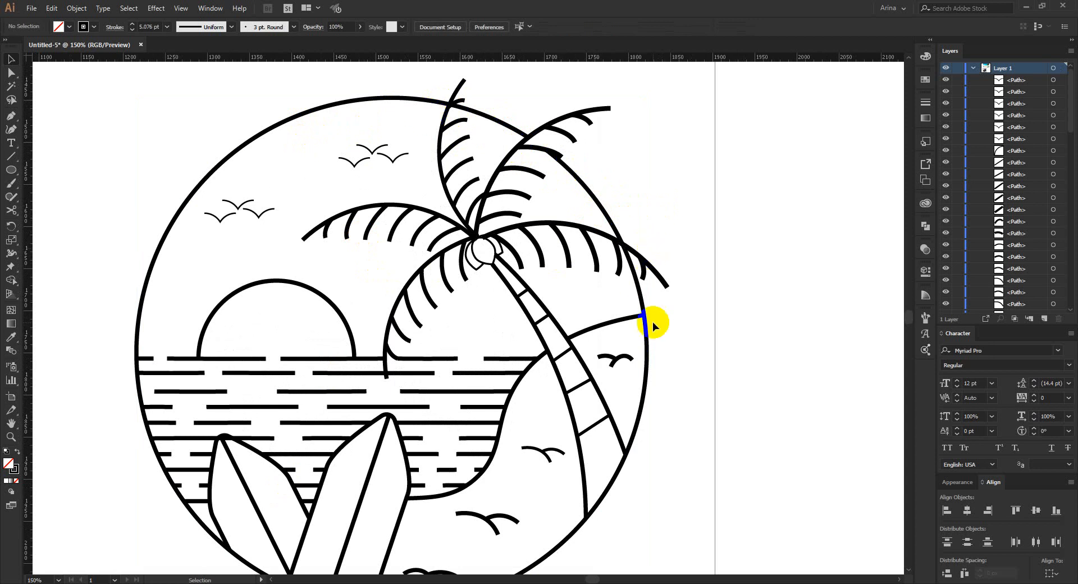
left_click(646, 391)
left_click(705, 391)
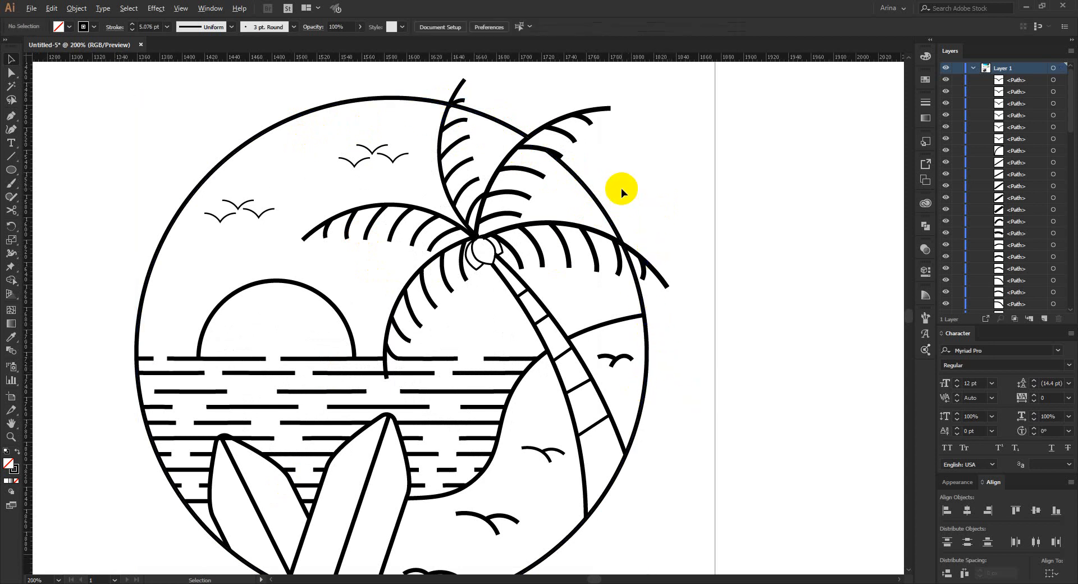
Add anchor points to the outer circle's right side, between the upper-right palm frond and the shoreline's end.
scroll(620, 187, "up", 1)
left_click_drag(10, 116, 41, 125)
scroll(633, 258, "up", 2)
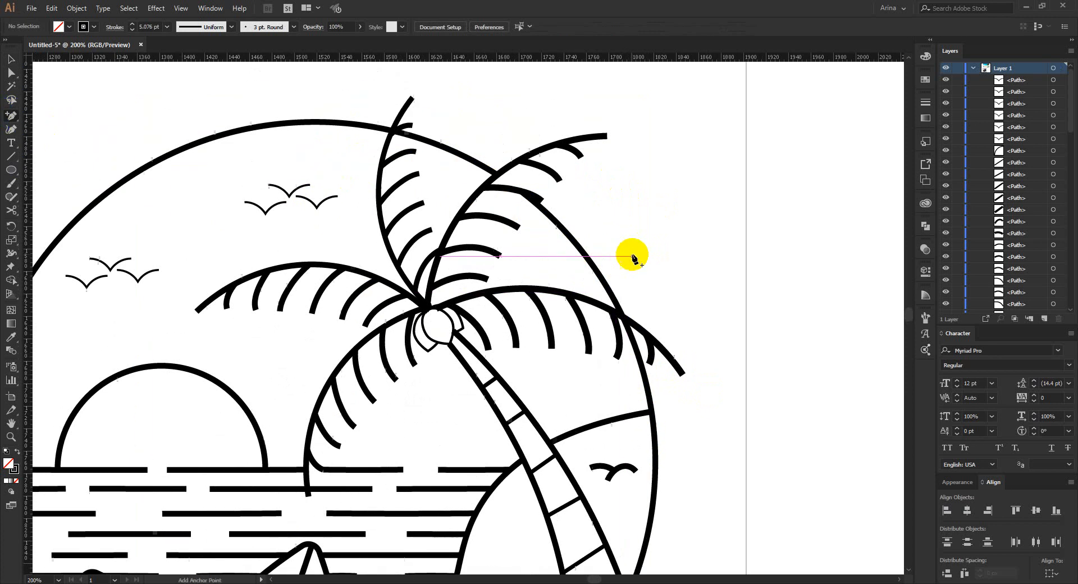
left_click(549, 214)
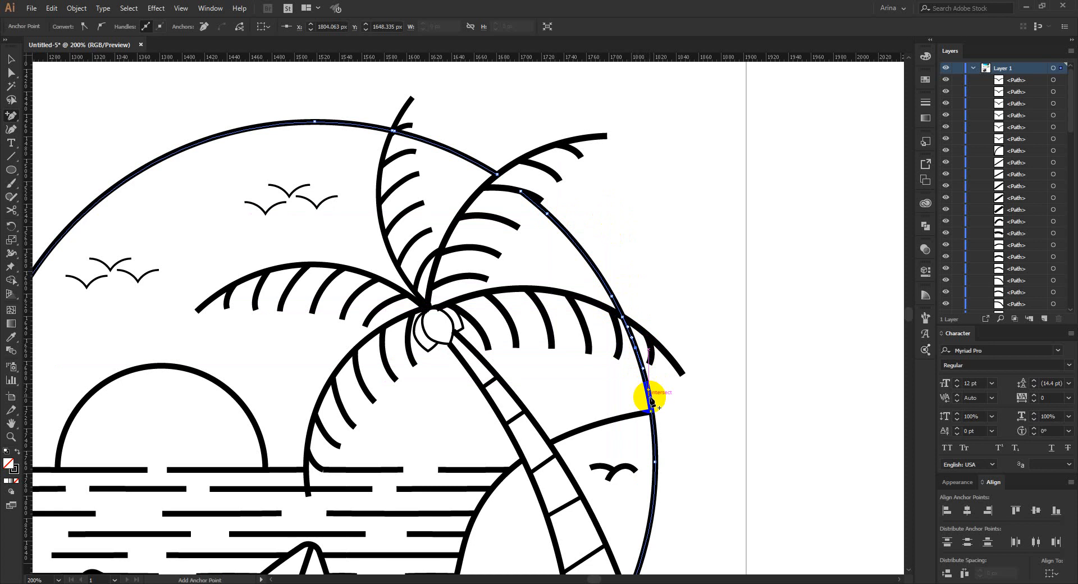
left_click(648, 388)
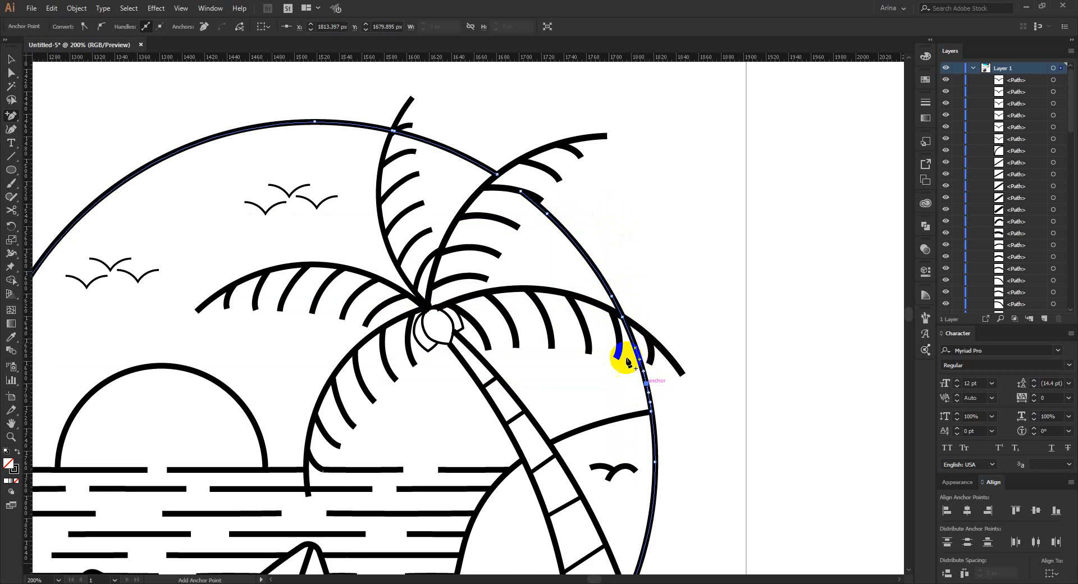
Add anchor points to the top of the outer circle, on both sides of the tallest palm frond.
left_click(476, 163)
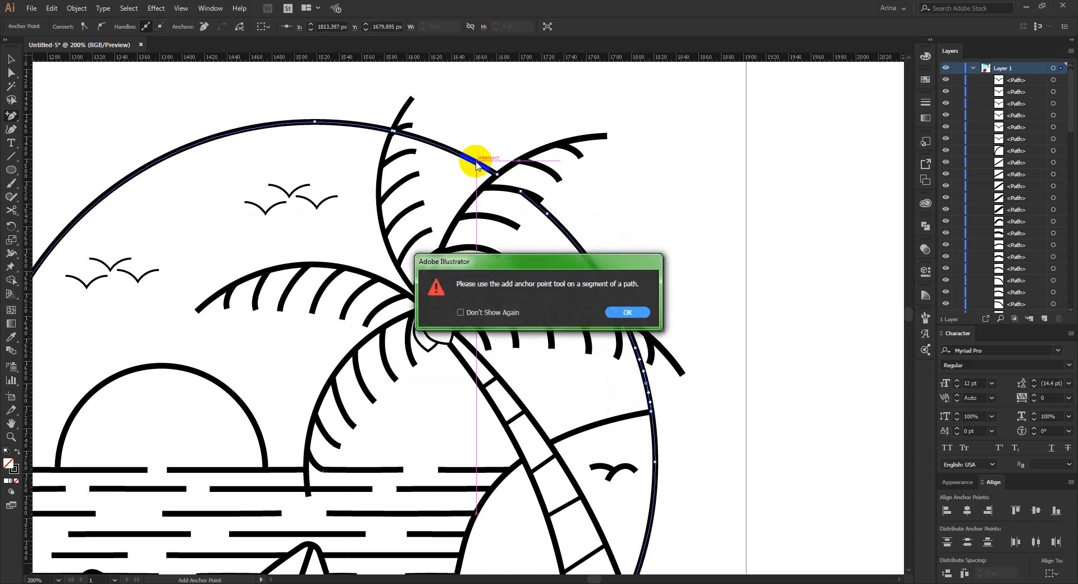
left_click(612, 309)
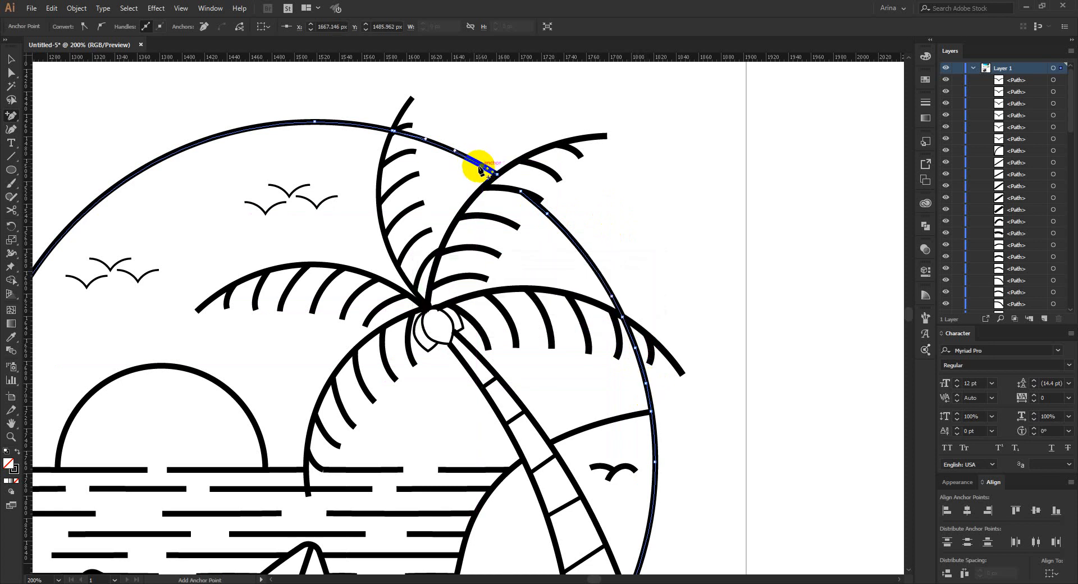
left_click(366, 126)
Add anchor points to the outer circle's upper-left arc and its left side, between the bird flocks and the horizon.
scroll(606, 154, "down", 1)
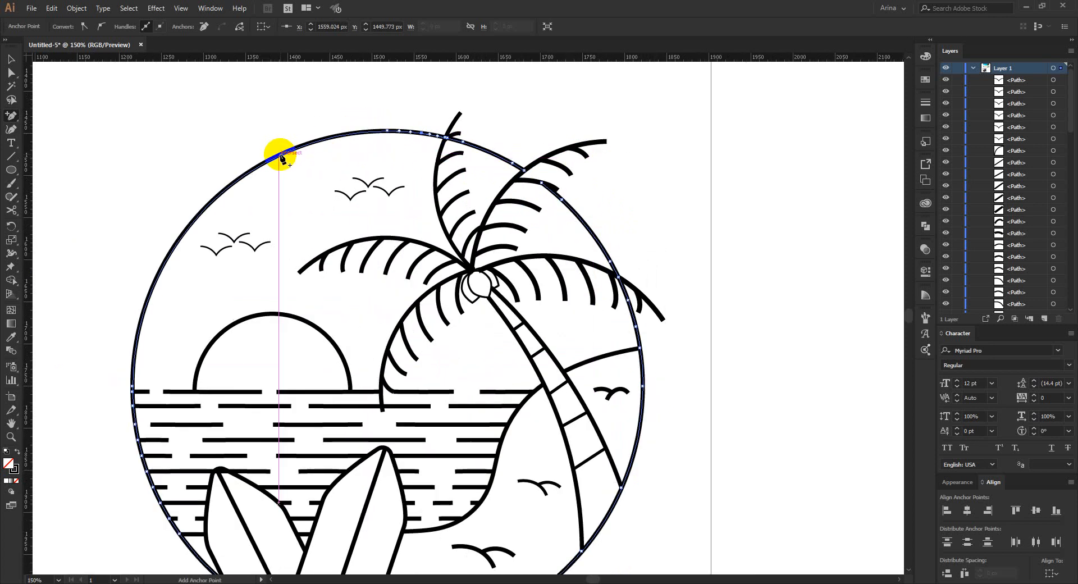
scroll(280, 156, "up", 2)
left_click(282, 157)
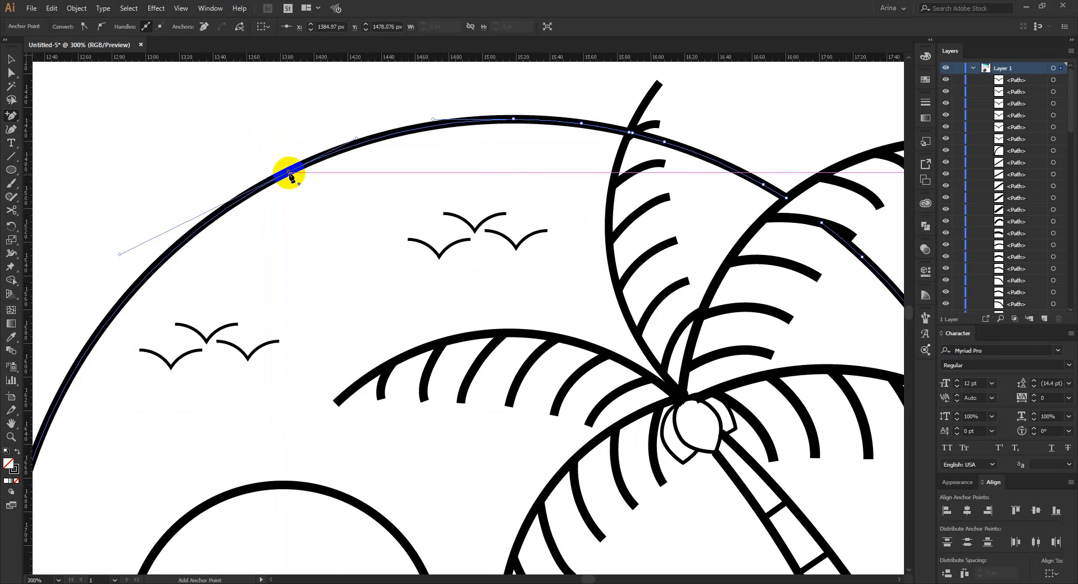
left_click(245, 194)
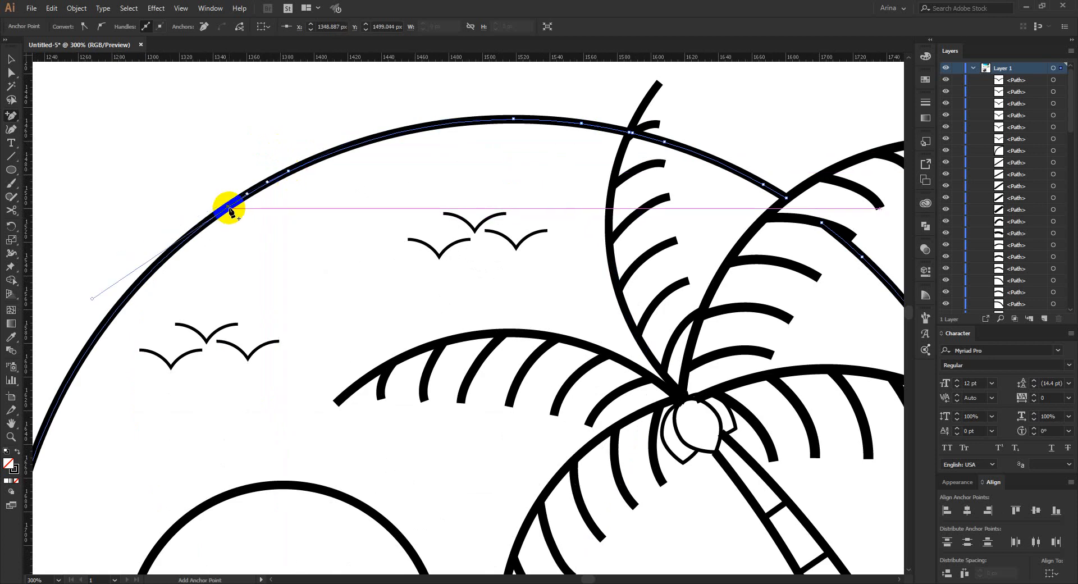
left_click(256, 190)
scroll(365, 193, "down", 2)
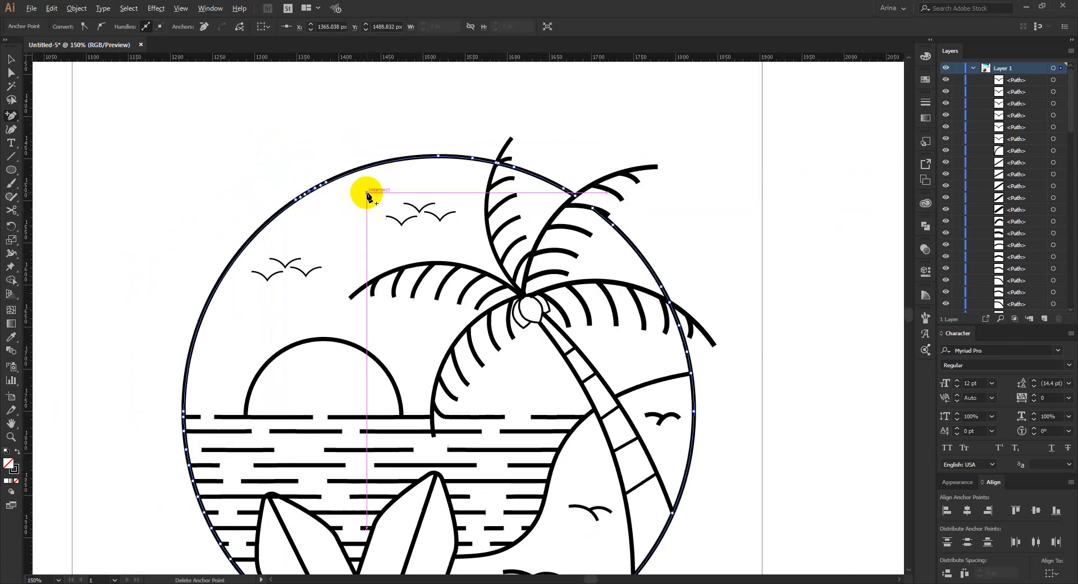
left_click(214, 293)
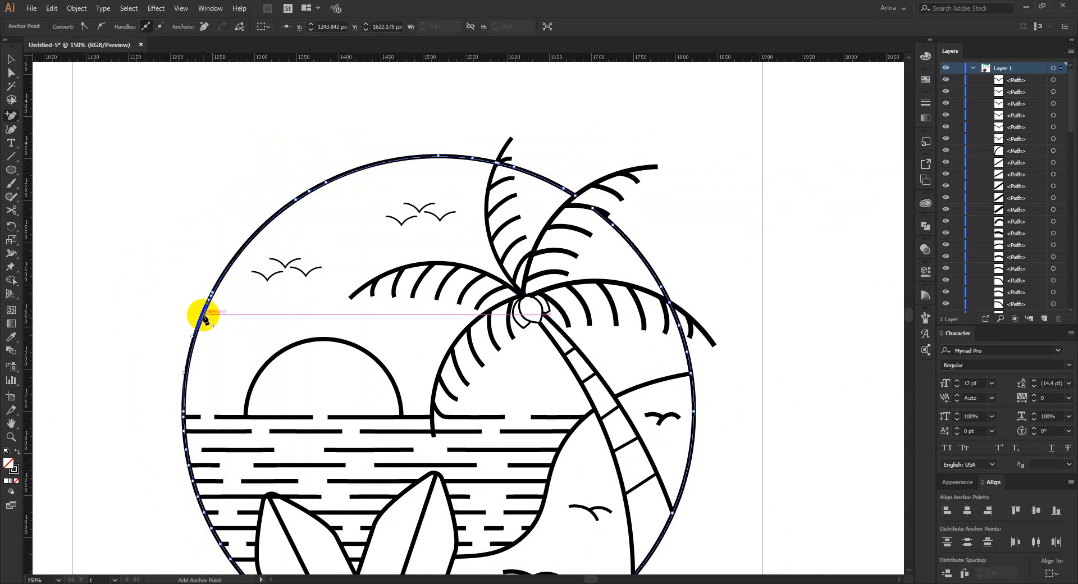
Delete the middle anchor points of the two left-hand clusters to cut gaps in the outer circle left of the bird flocks.
scroll(175, 296, "up", 2)
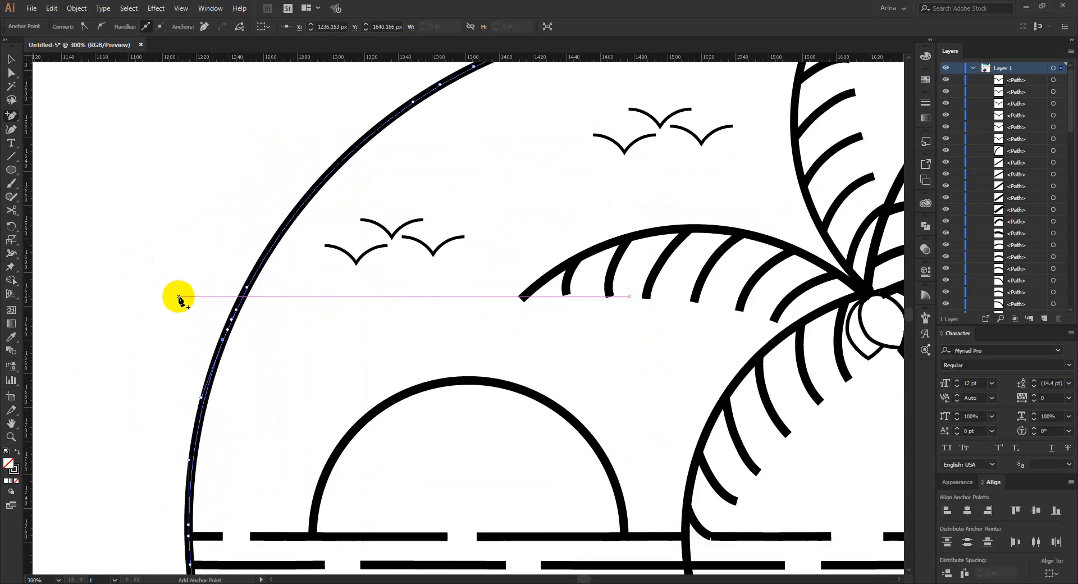
key("a")
left_click(236, 309)
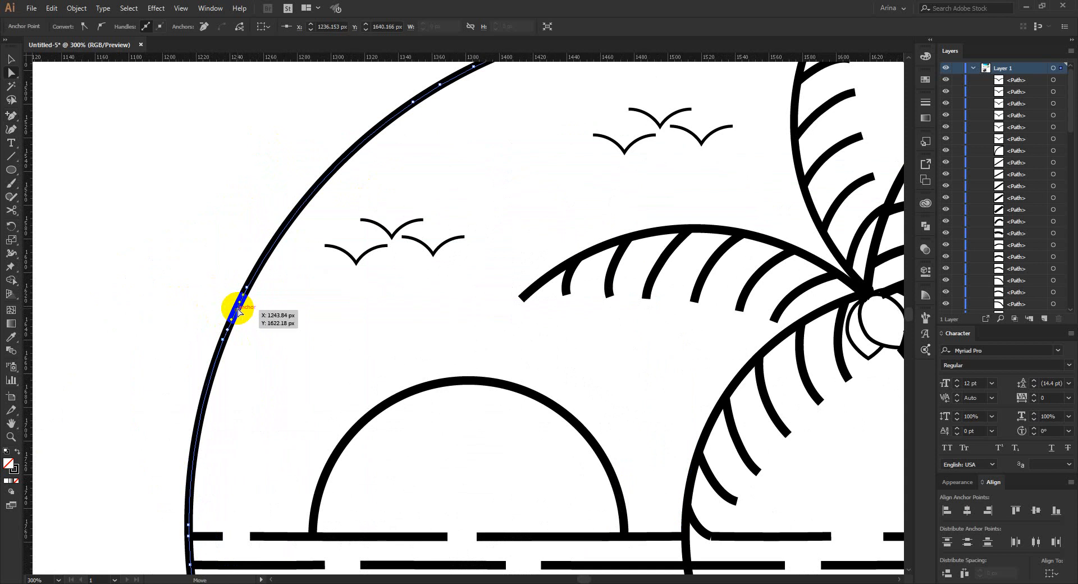
key("Delete")
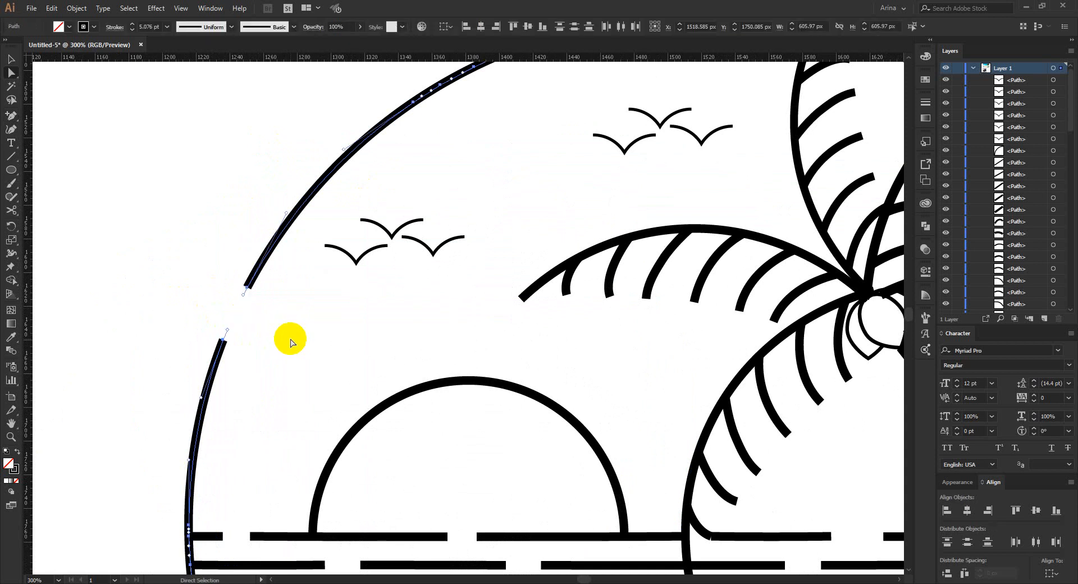
scroll(326, 329, "up", 5)
left_click(440, 220)
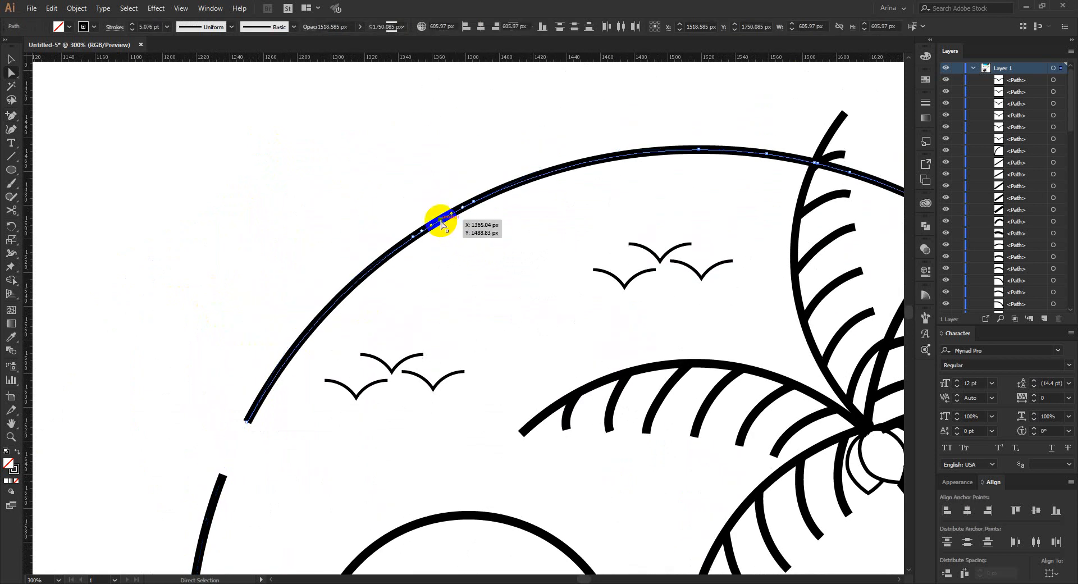
key("Delete")
Remove the outer circle's segment where it crosses the tallest palm frond.
scroll(482, 257, "up", 1)
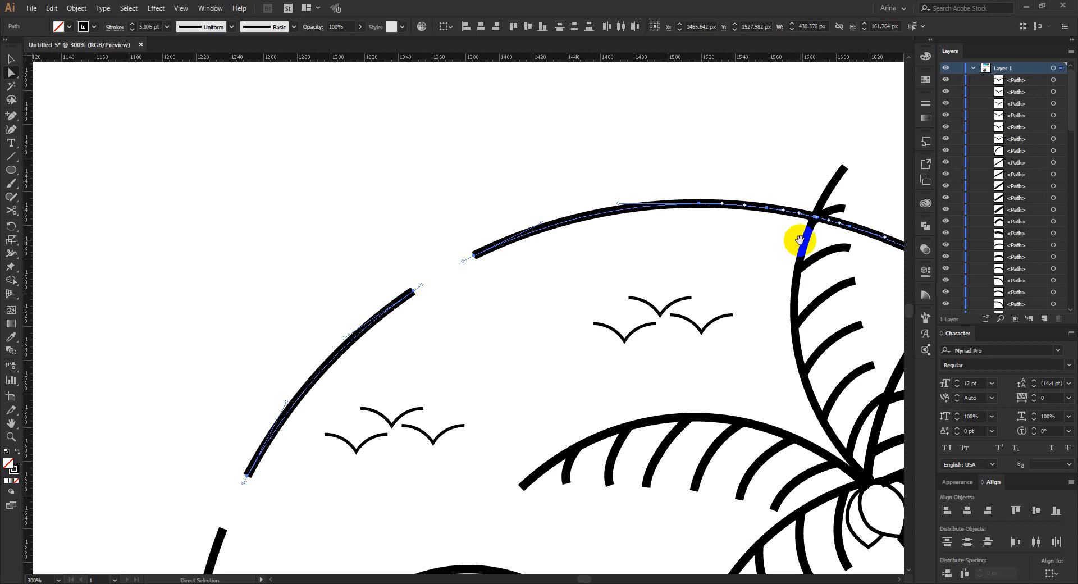
scroll(645, 235, "right", 8)
left_click(386, 212)
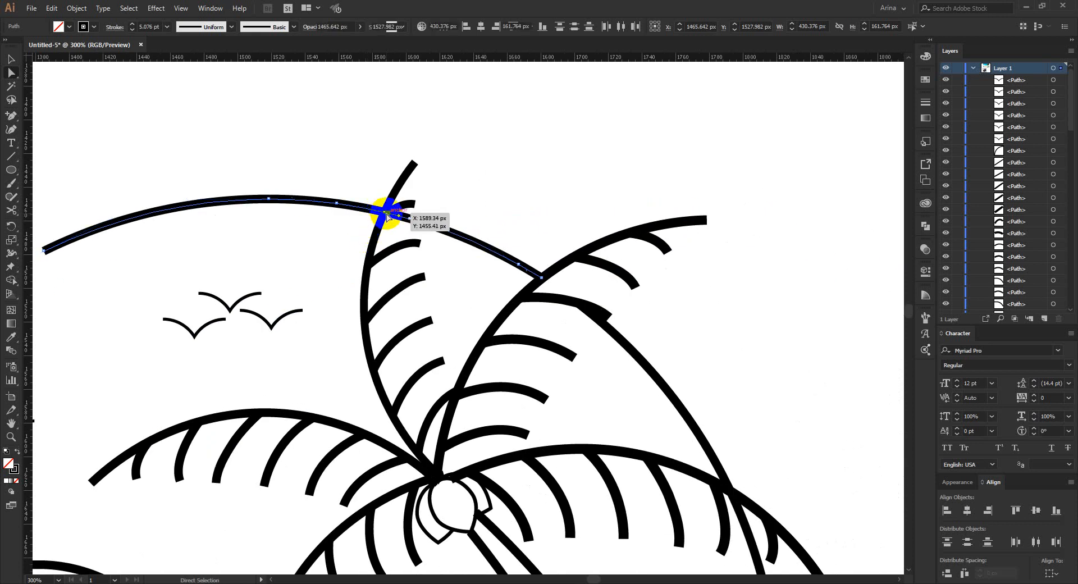
key("Delete")
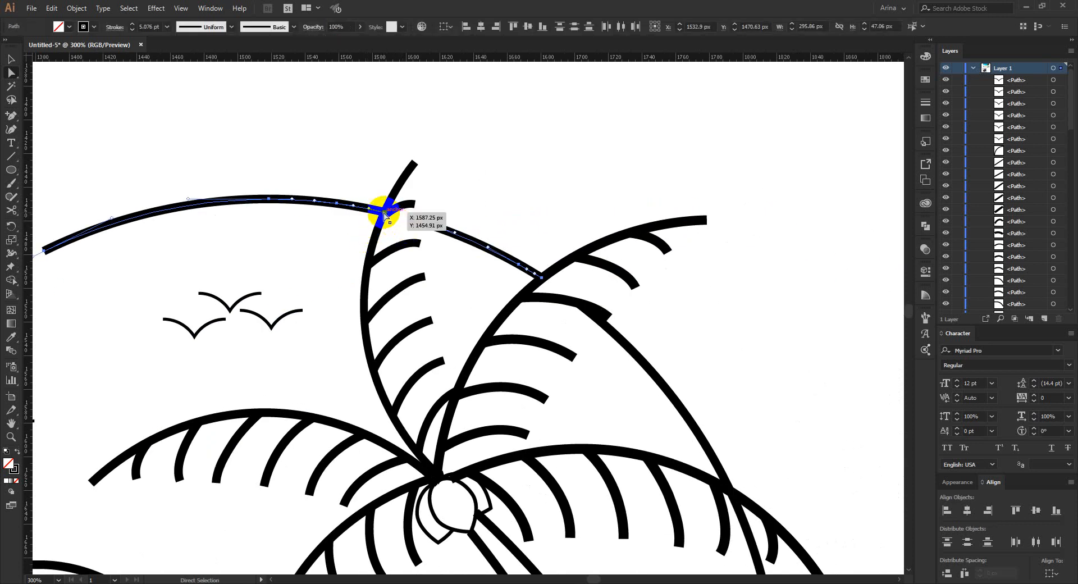
left_click(386, 213)
key("Delete")
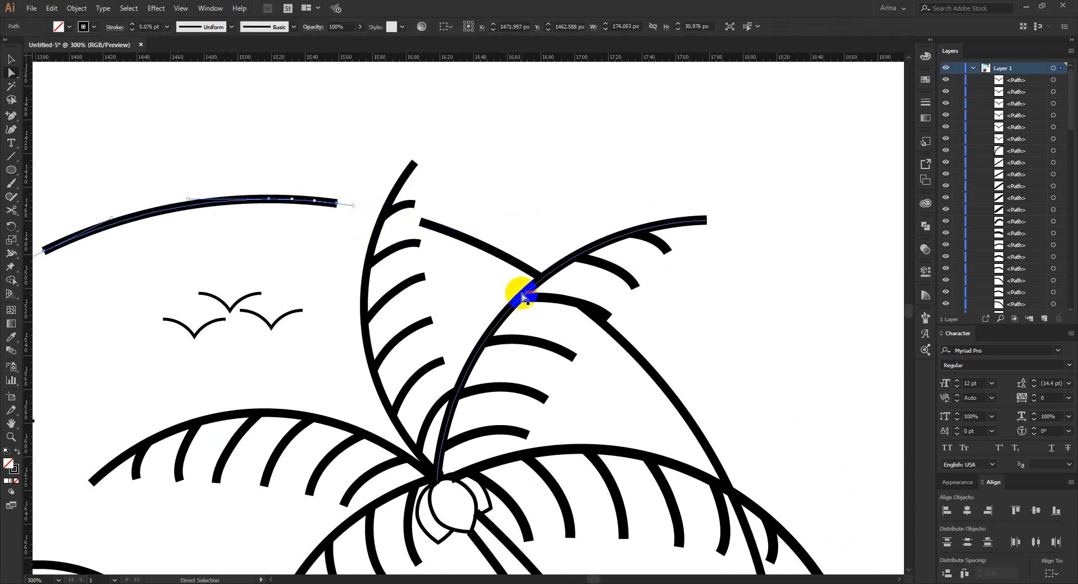
Delete the outer circle's end points on both sides of the upper-right frond so the line stops clear of it.
left_click(537, 275)
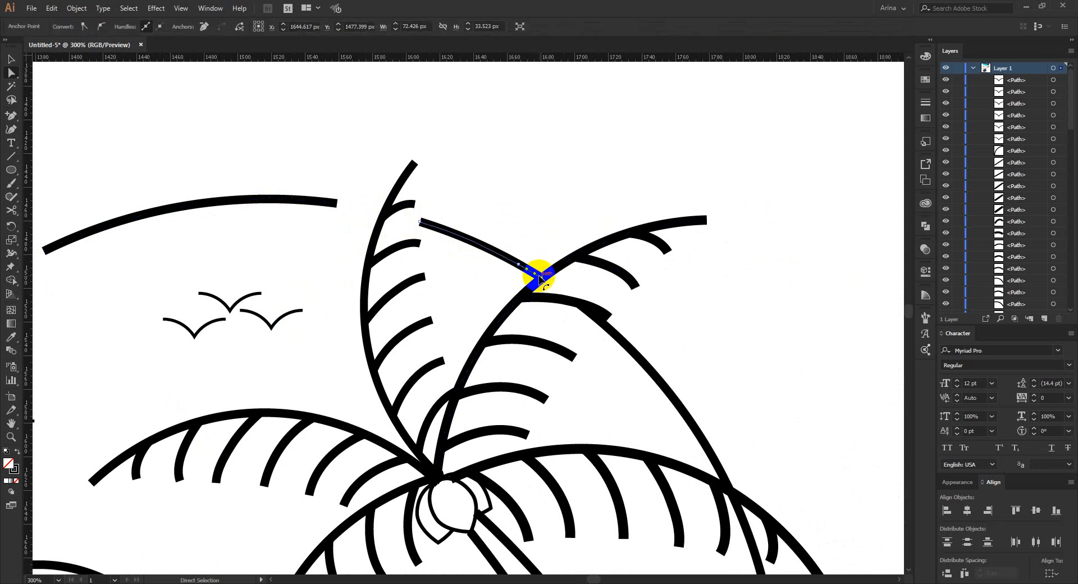
key("Delete")
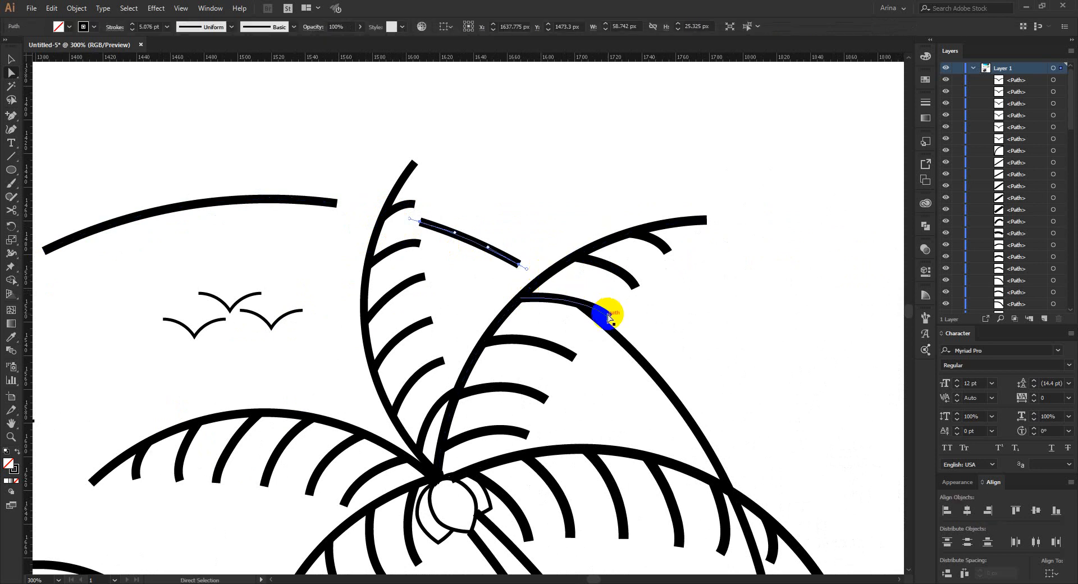
left_click(577, 307)
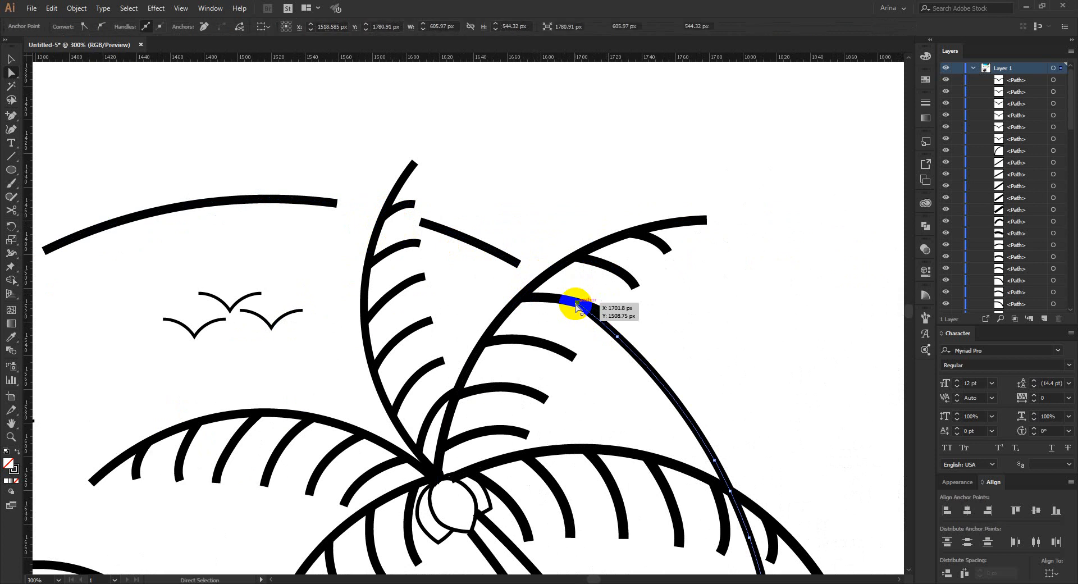
left_click(576, 303)
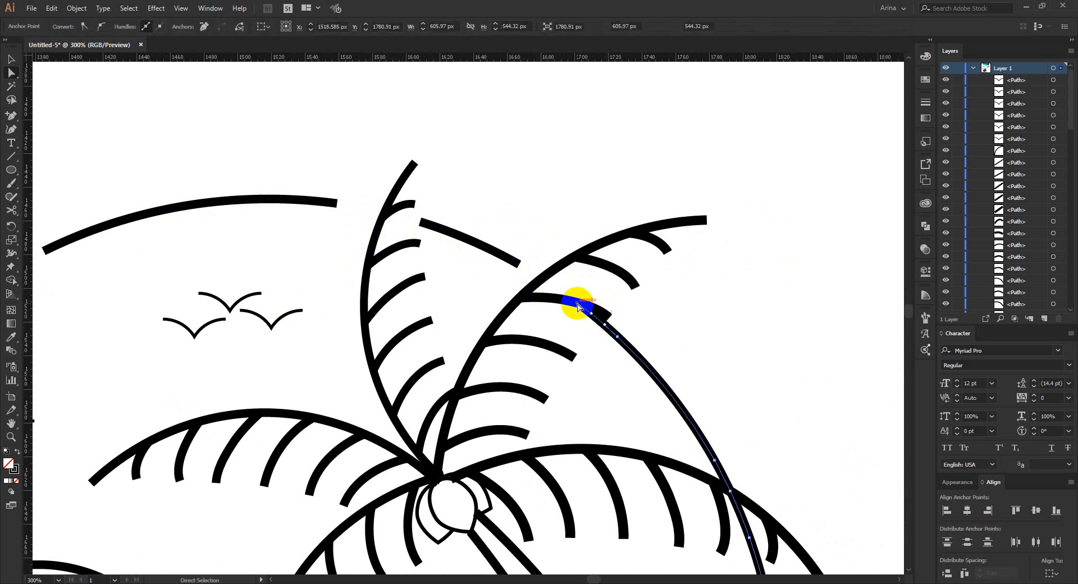
key("Delete")
left_click(669, 329)
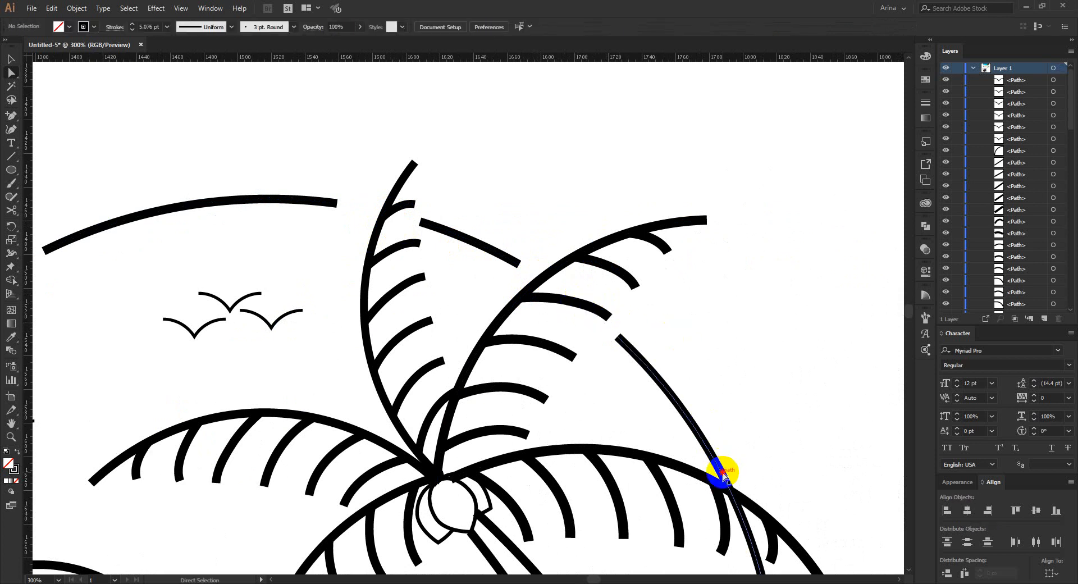
Delete the outer circle's anchor point where it crosses the palm's lower-right frond to open a gap there.
left_click_drag(724, 474, 732, 493)
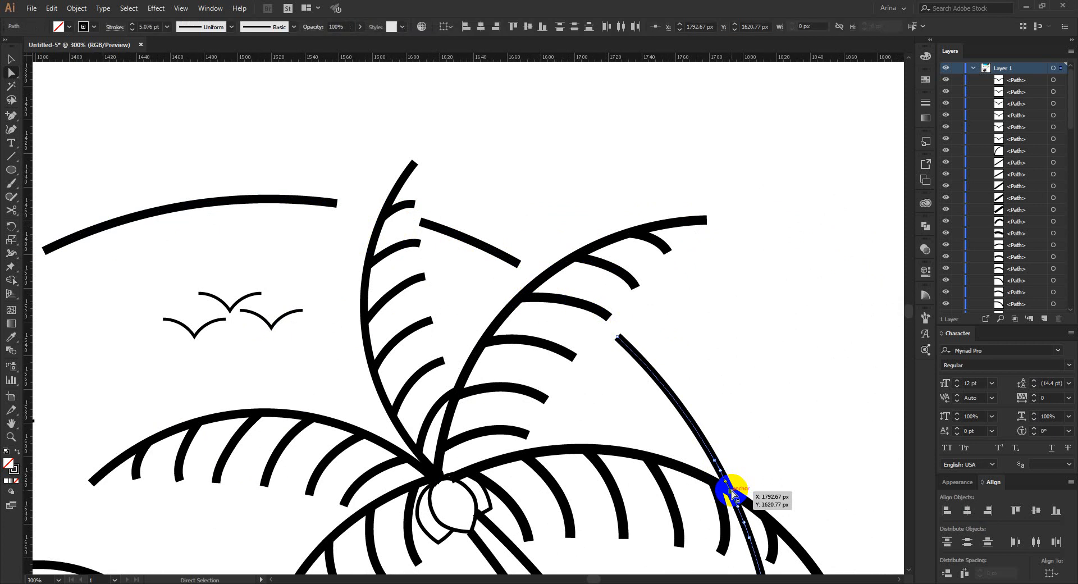
key("Delete")
scroll(767, 408, "down", 2)
left_click(765, 409)
scroll(627, 324, "down", 1)
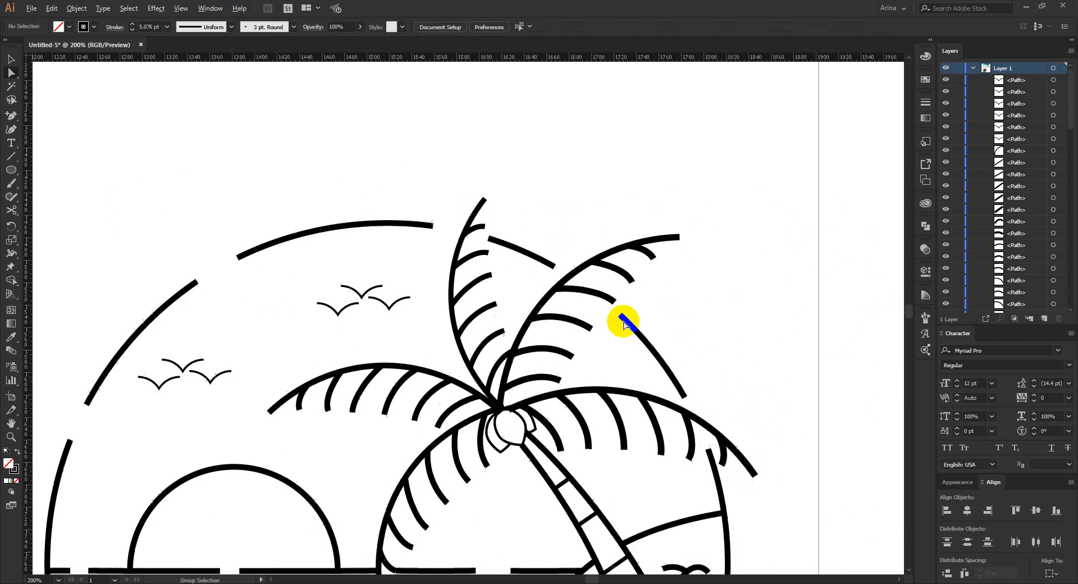
Set the stroke weight of the entire beach artwork to 4 pt.
scroll(725, 313, "down", 1)
scroll(711, 311, "down", 4)
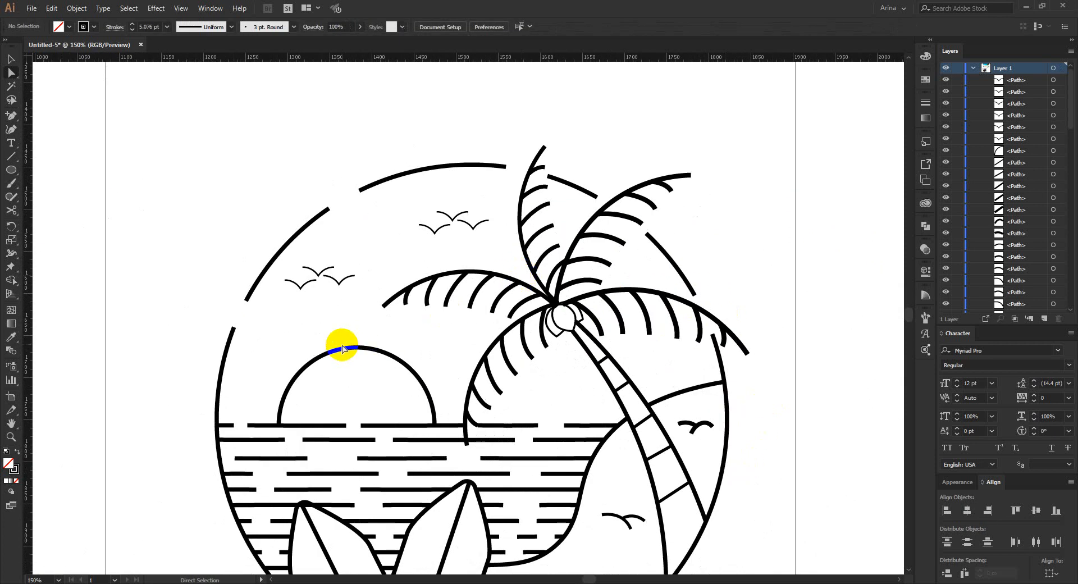
scroll(340, 347, "down", 4)
key("v")
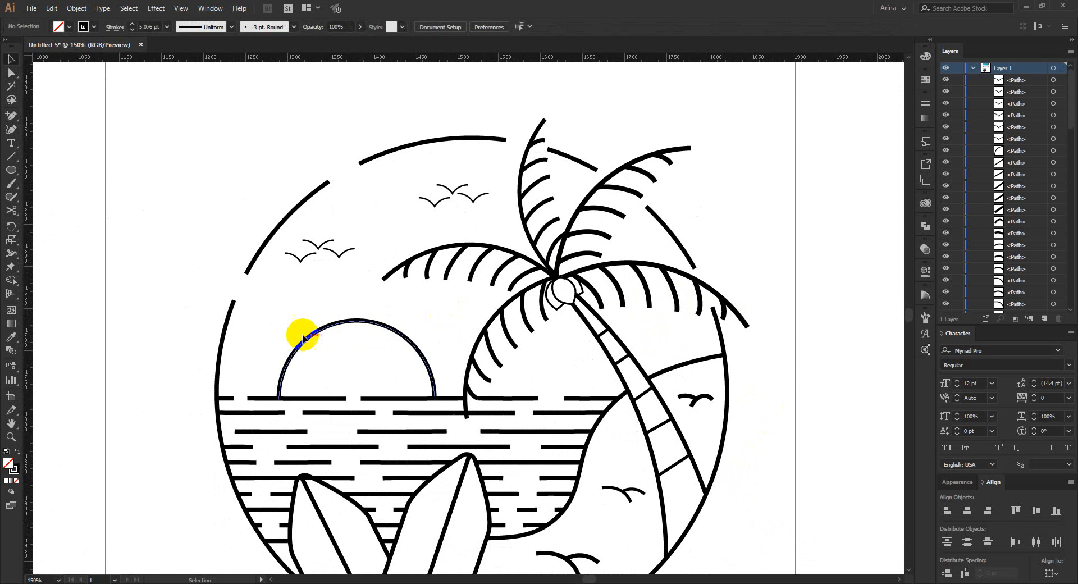
scroll(275, 325, "down", 1)
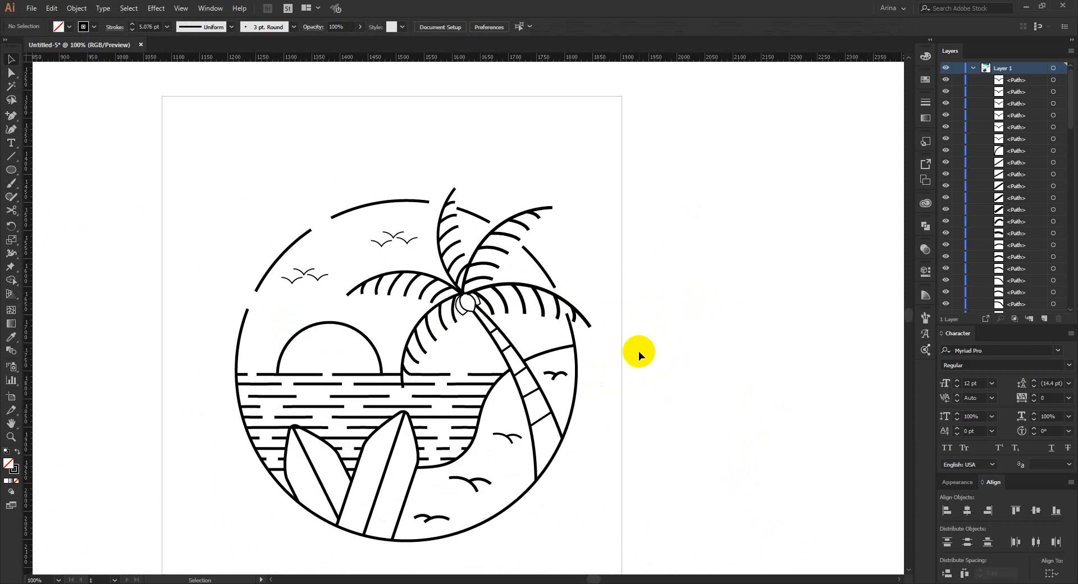
left_click_drag(203, 151, 620, 554)
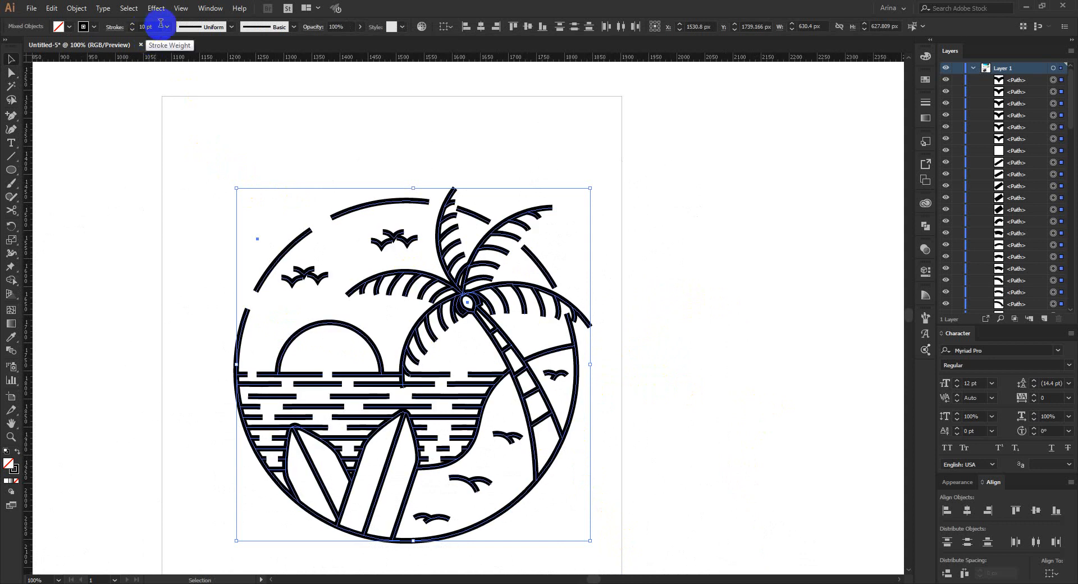
scroll(151, 23, "down", 2)
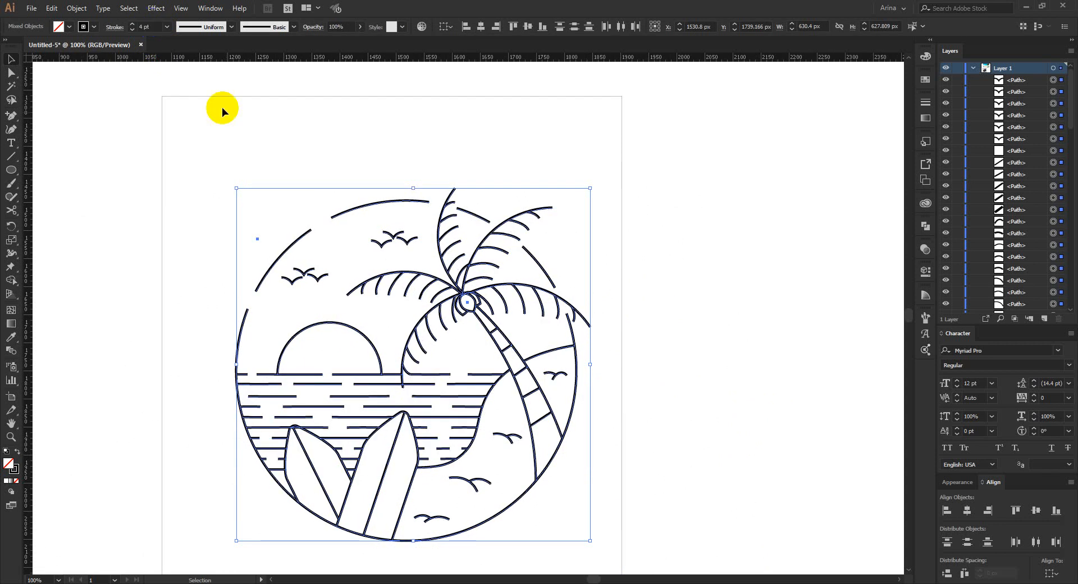
left_click(234, 120)
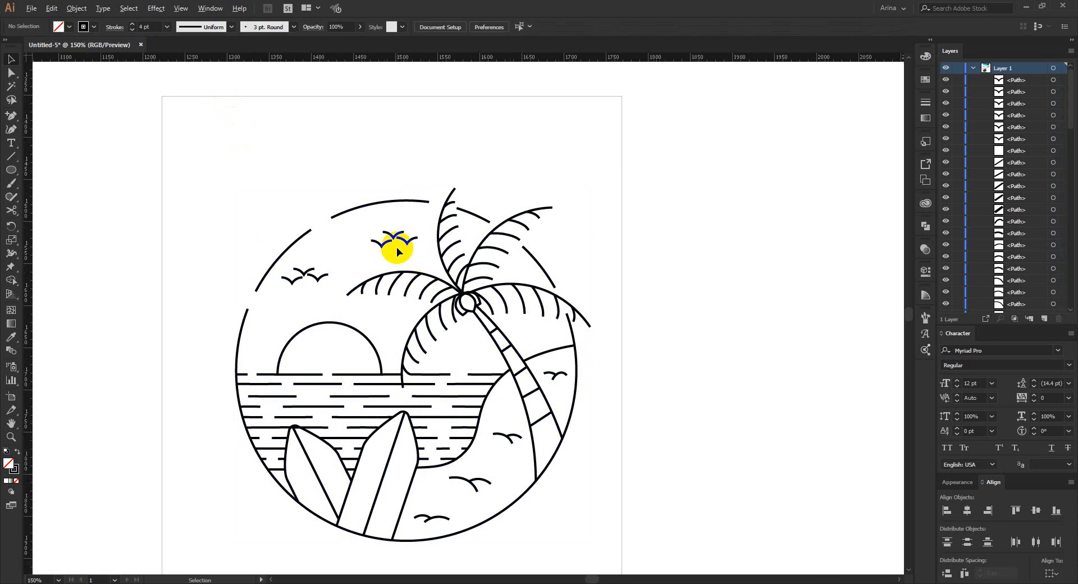
Move the two outer birds of each sky flock slightly outward, away from the middle bird.
scroll(396, 246, "up", 2)
scroll(396, 247, "up", 1)
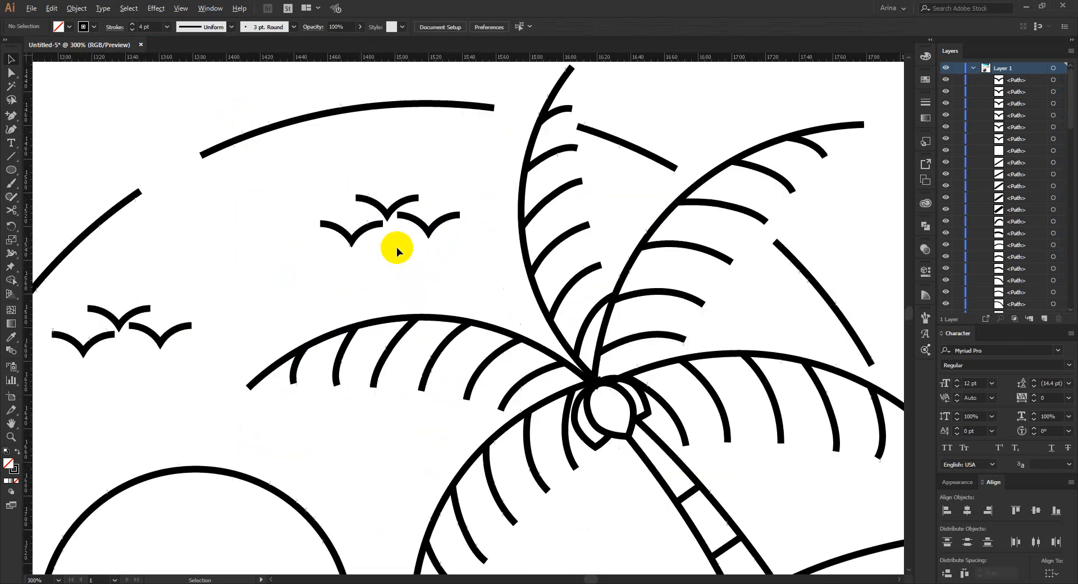
left_click_drag(423, 232, 432, 232)
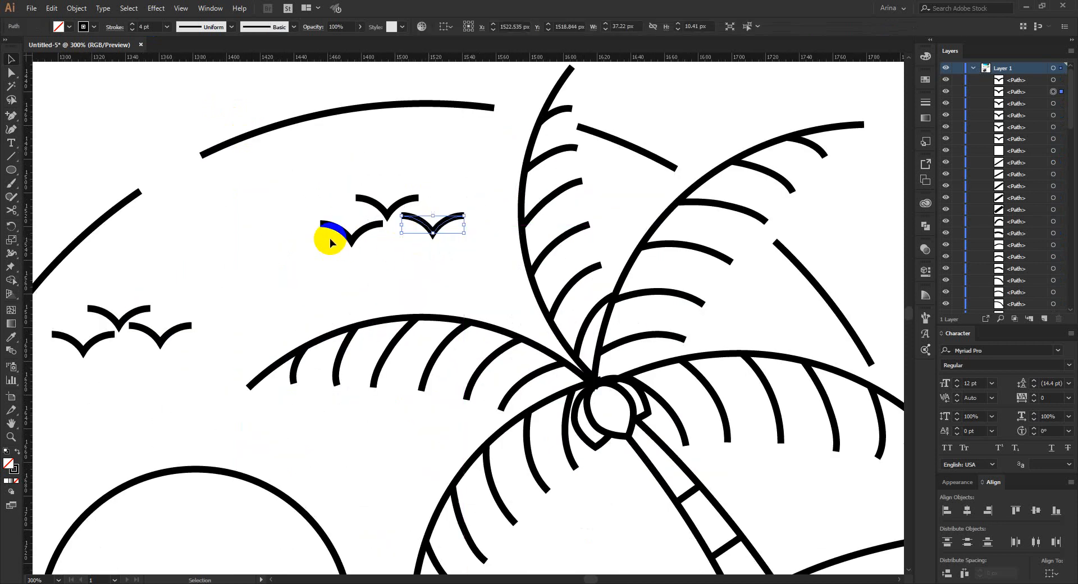
left_click_drag(344, 236, 337, 231)
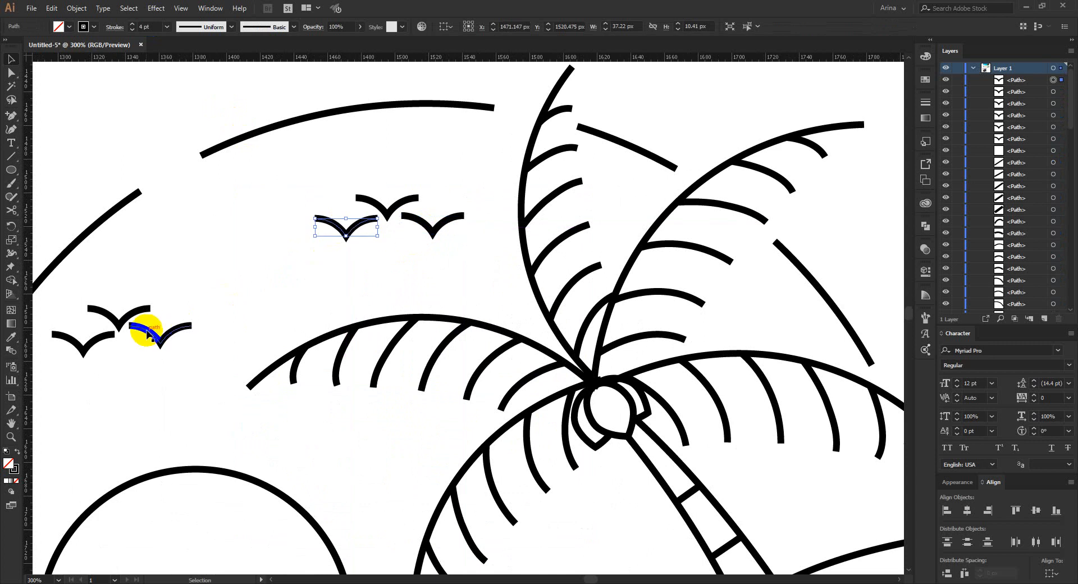
left_click_drag(145, 328, 154, 328)
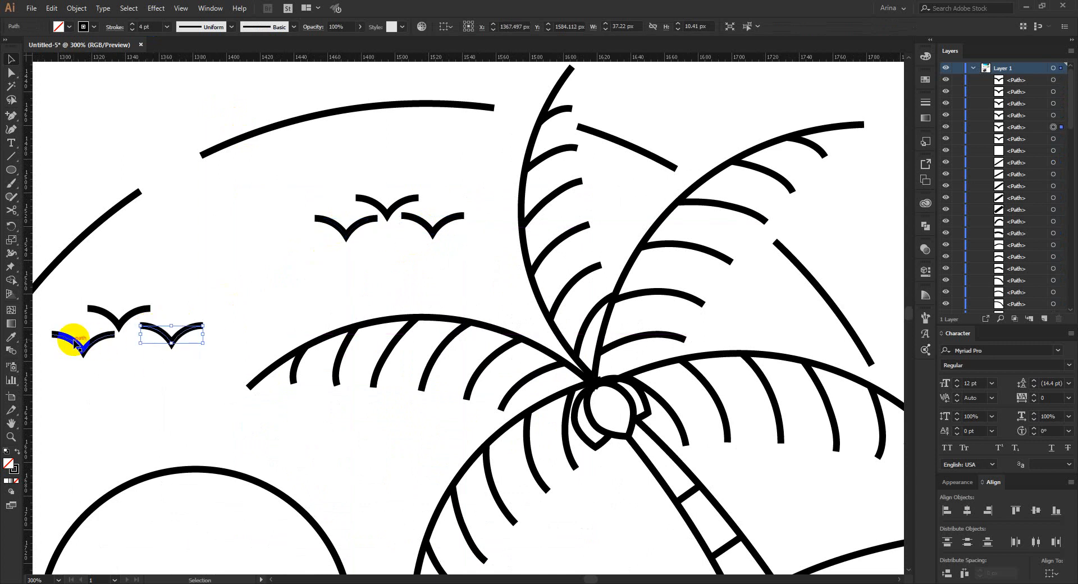
left_click_drag(72, 342, 63, 337)
left_click(220, 269)
scroll(314, 241, "down", 2)
scroll(331, 234, "down", 1)
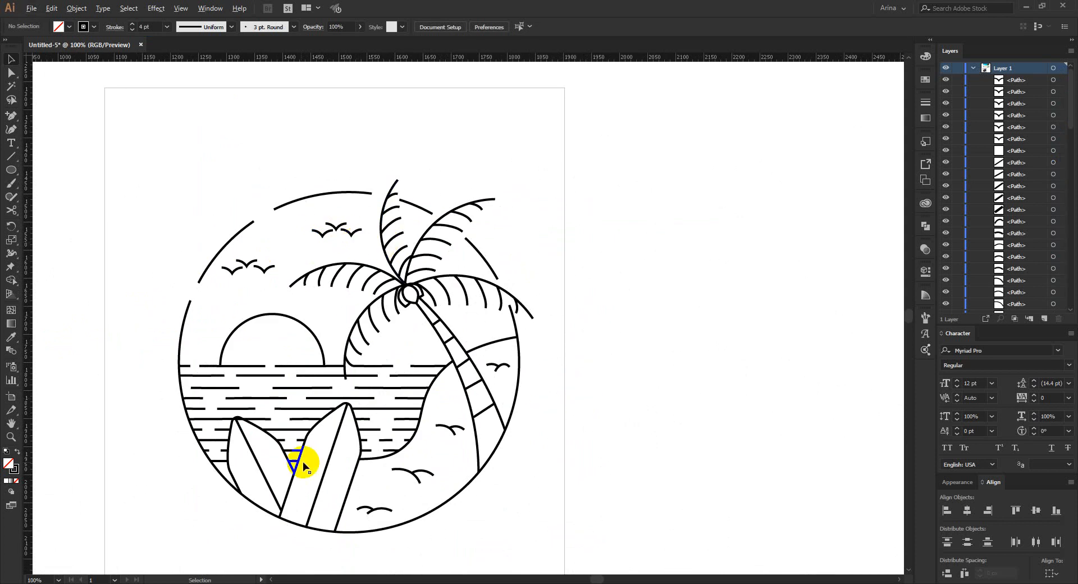
Draw a circle about 596 px in diameter from the scene's centre, just inside the broken outer ring.
scroll(240, 452, "up", 1)
scroll(373, 264, "down", 1)
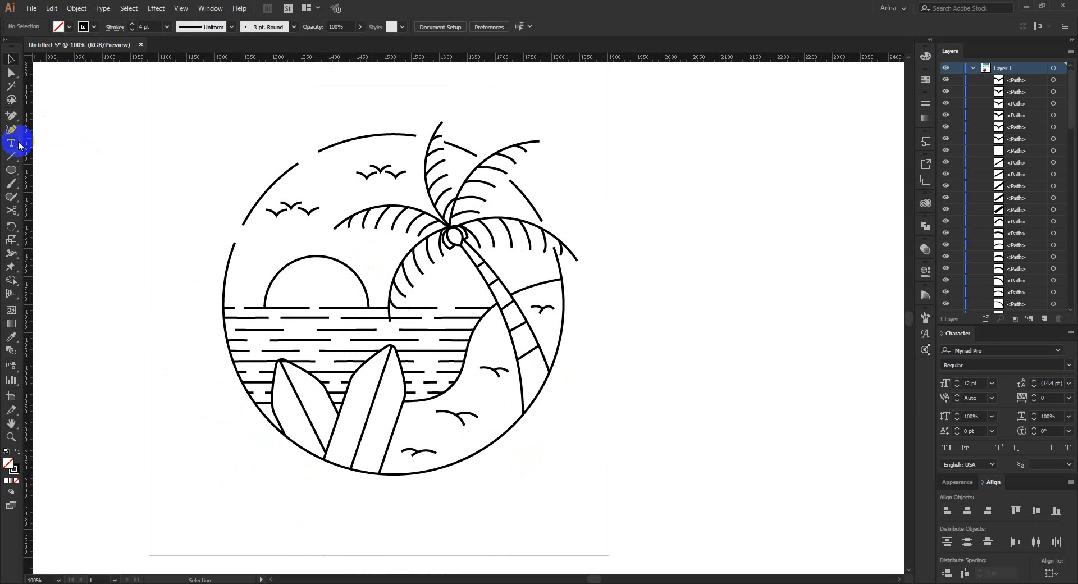
left_click(11, 169)
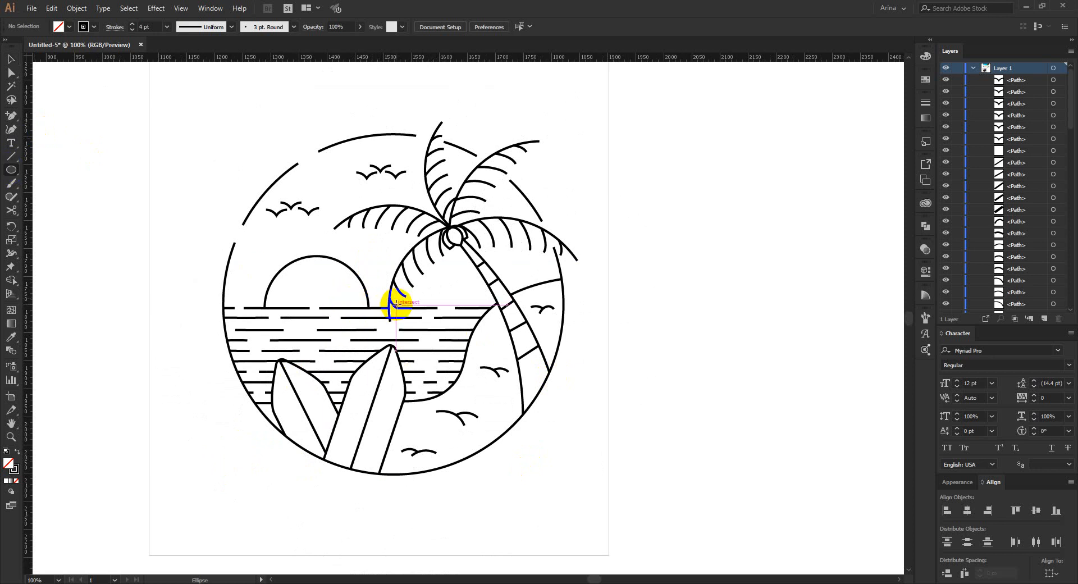
left_click_drag(394, 304, 564, 463)
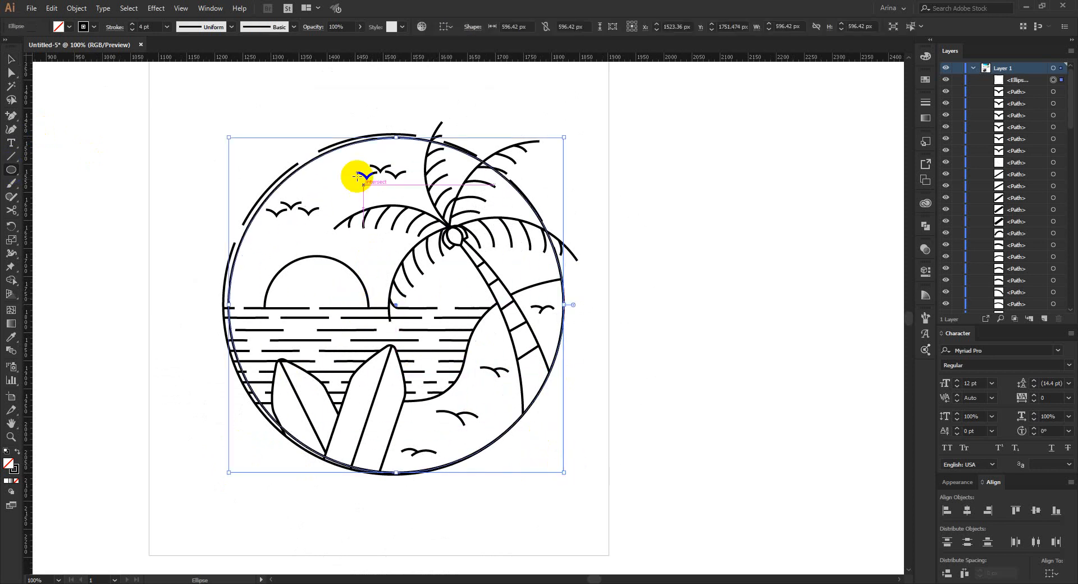
key("v")
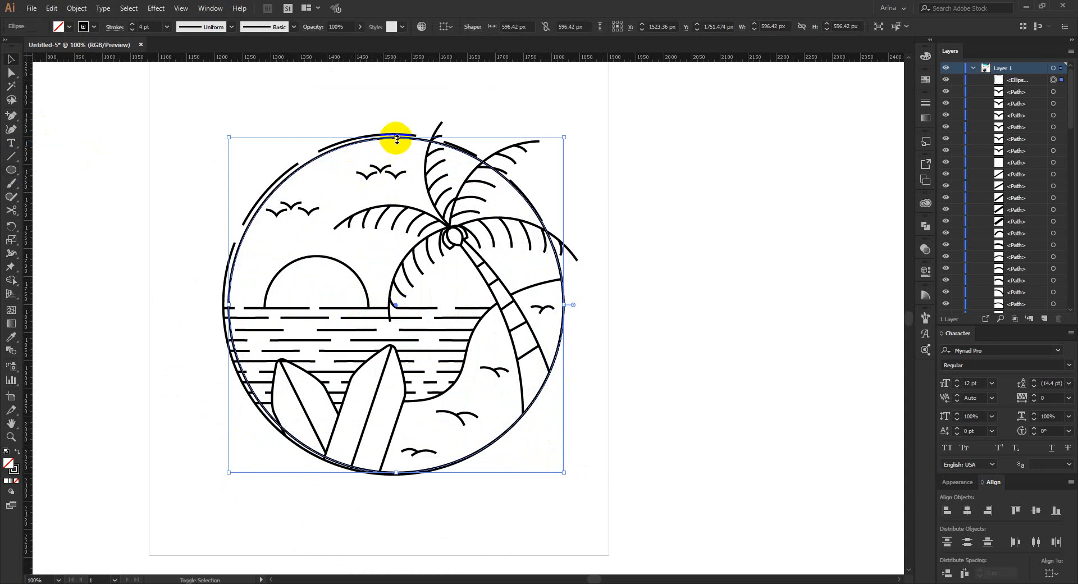
Enlarge the new circle to about 652 px in diameter so it surrounds the broken ring with an even gap.
left_click_drag(396, 138, 395, 133)
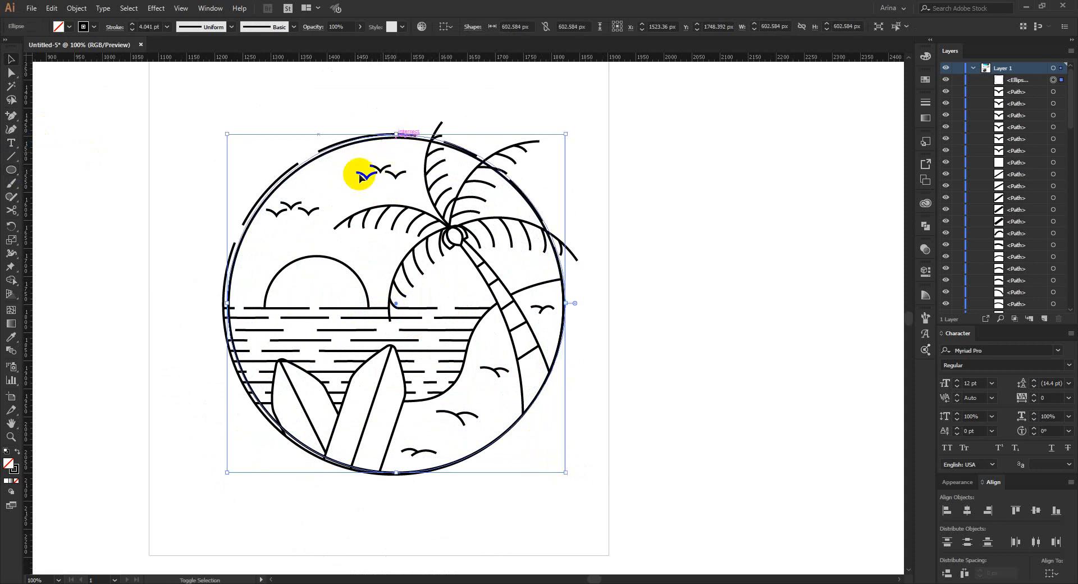
left_click_drag(227, 303, 224, 303)
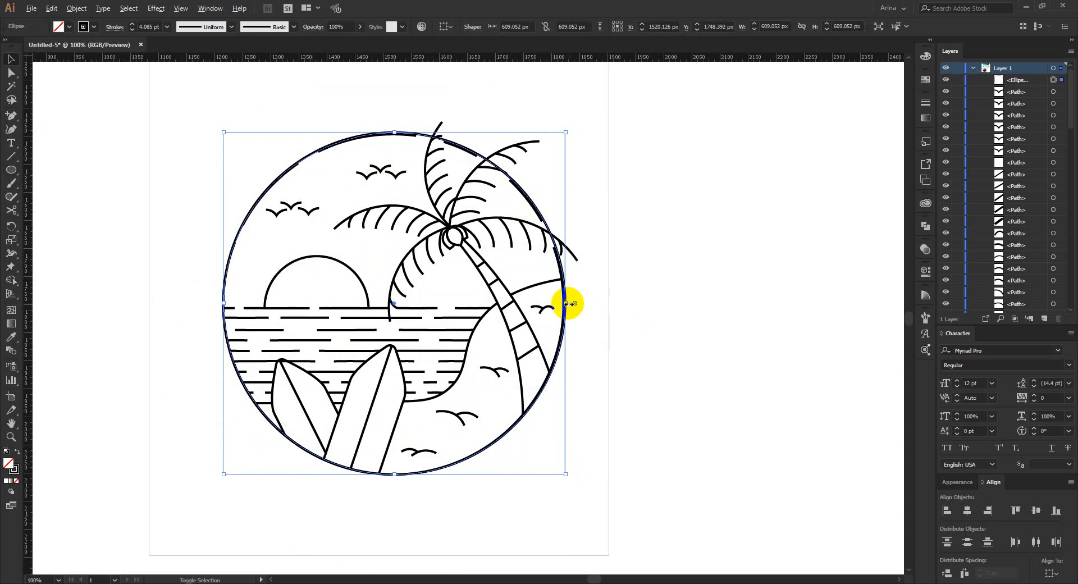
left_click_drag(565, 303, 580, 307)
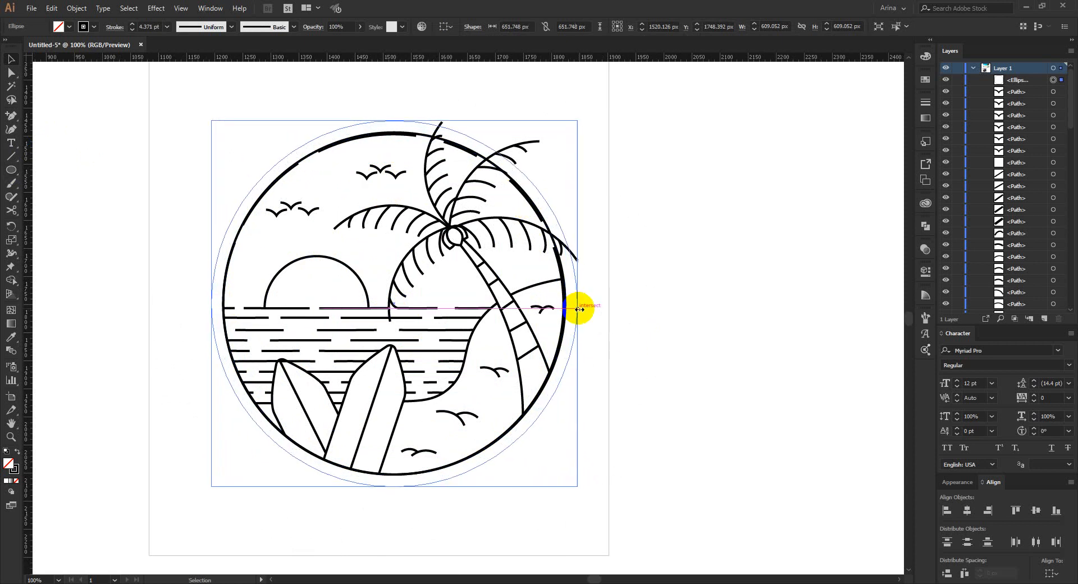
left_click(681, 314)
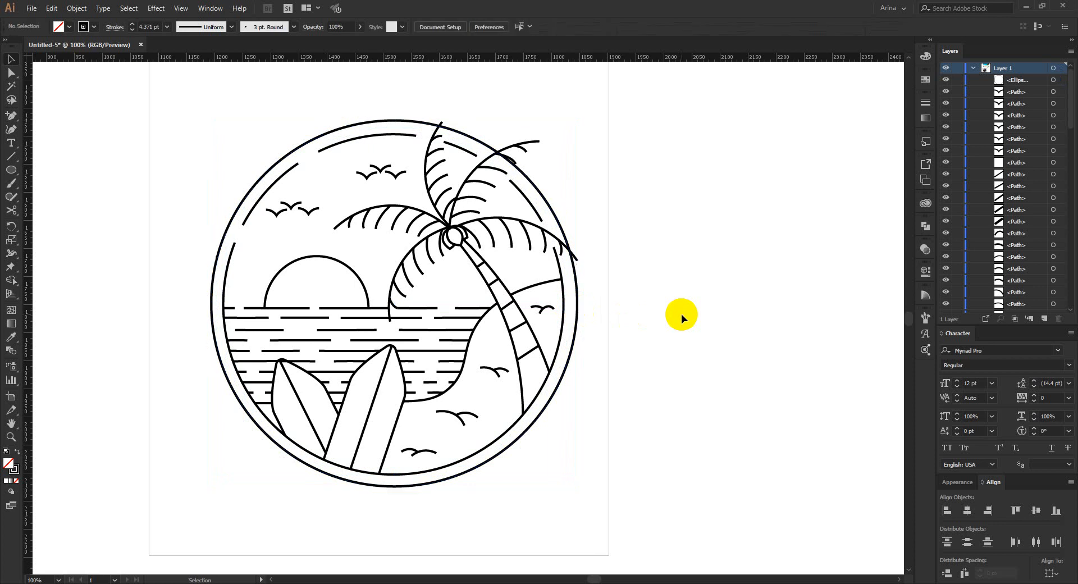
Add the text "ENJOY THE SUMMER" along the path of the large outer circle, starting on its upper-left arc.
left_click(263, 182)
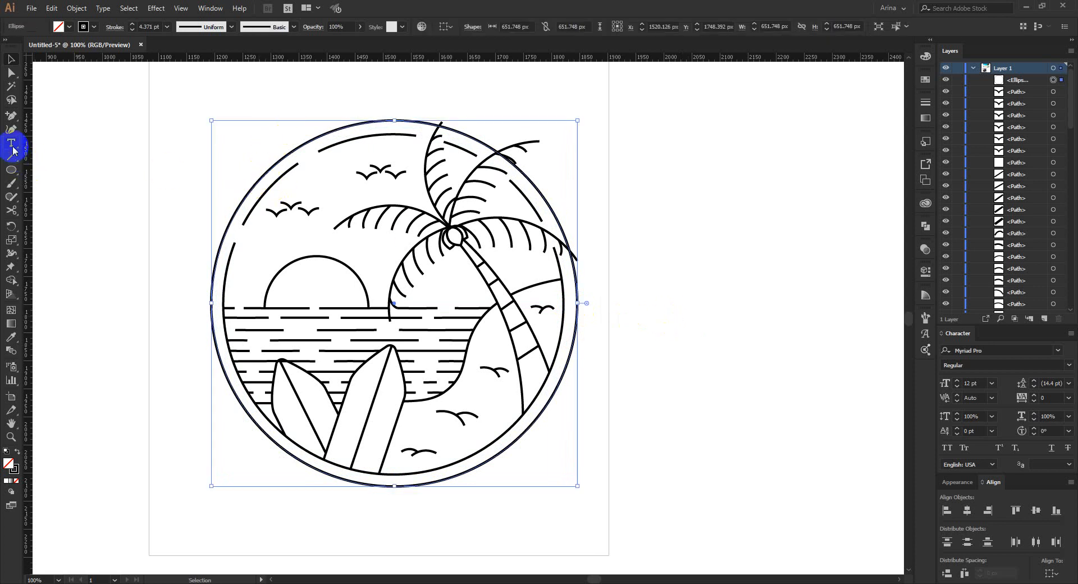
left_click_drag(11, 143, 62, 176)
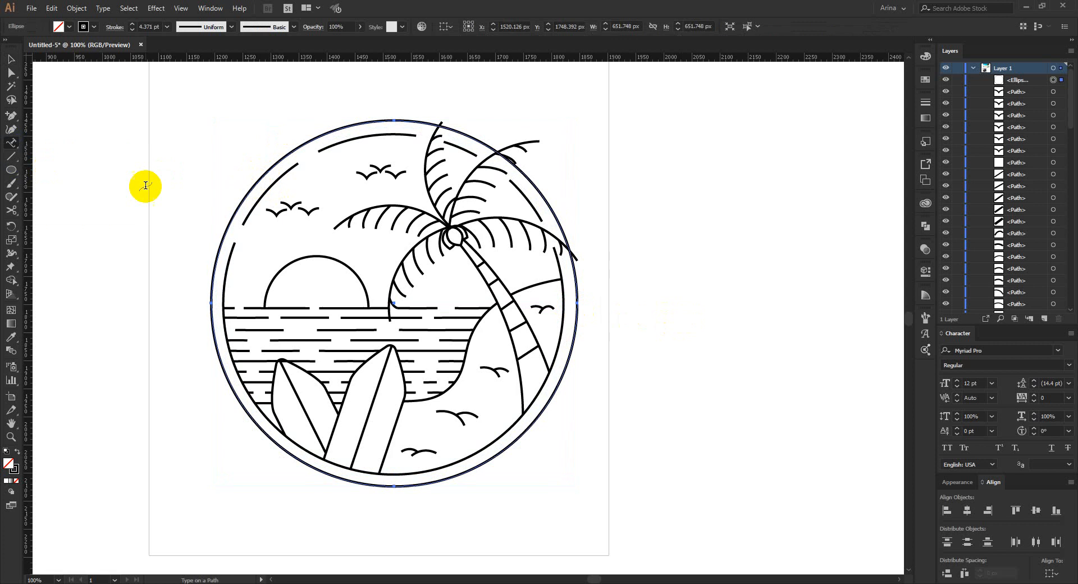
left_click(242, 199)
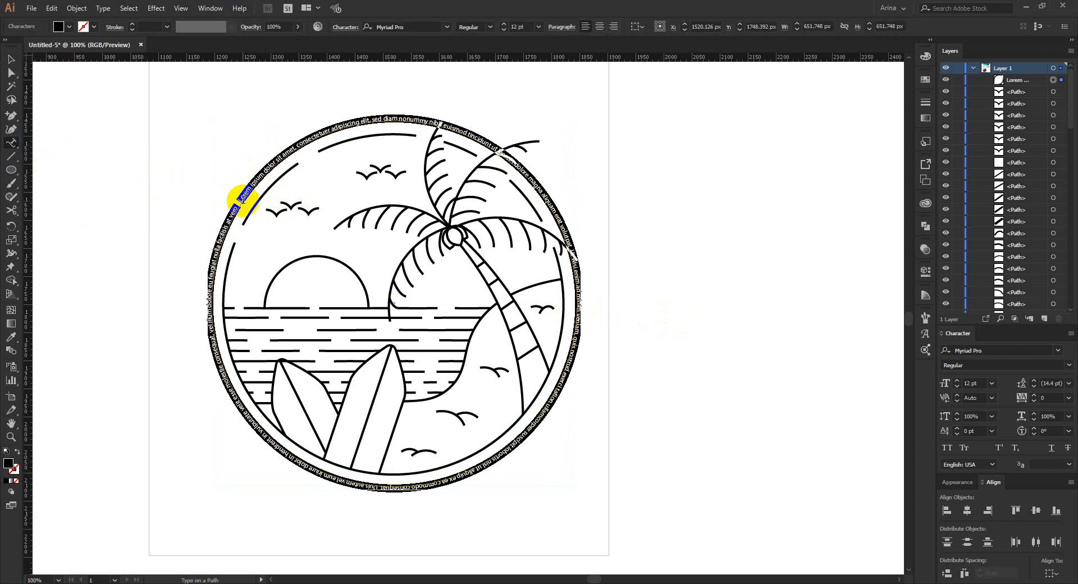
key("BackSpace")
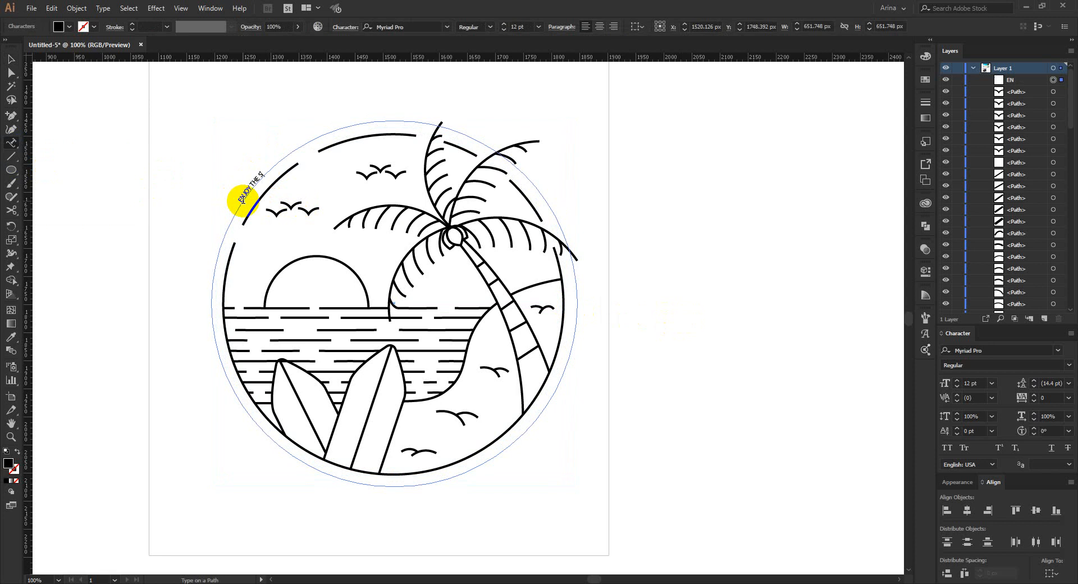
type("ENJOY THE SUMMER")
left_click(10, 59)
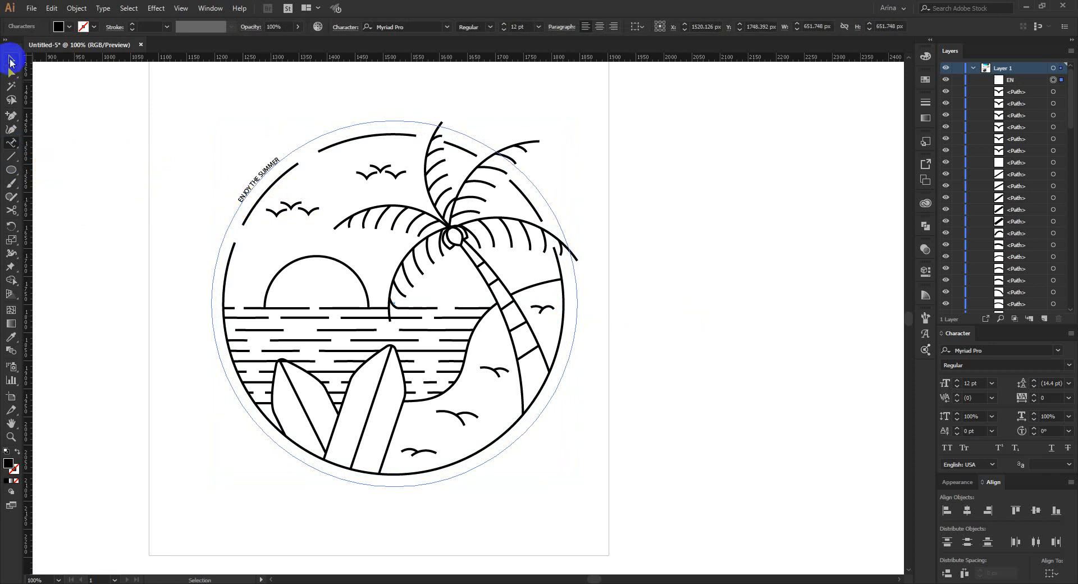
Set the curved text in Explorer Condensed Regular at 120 pt.
type("ex")
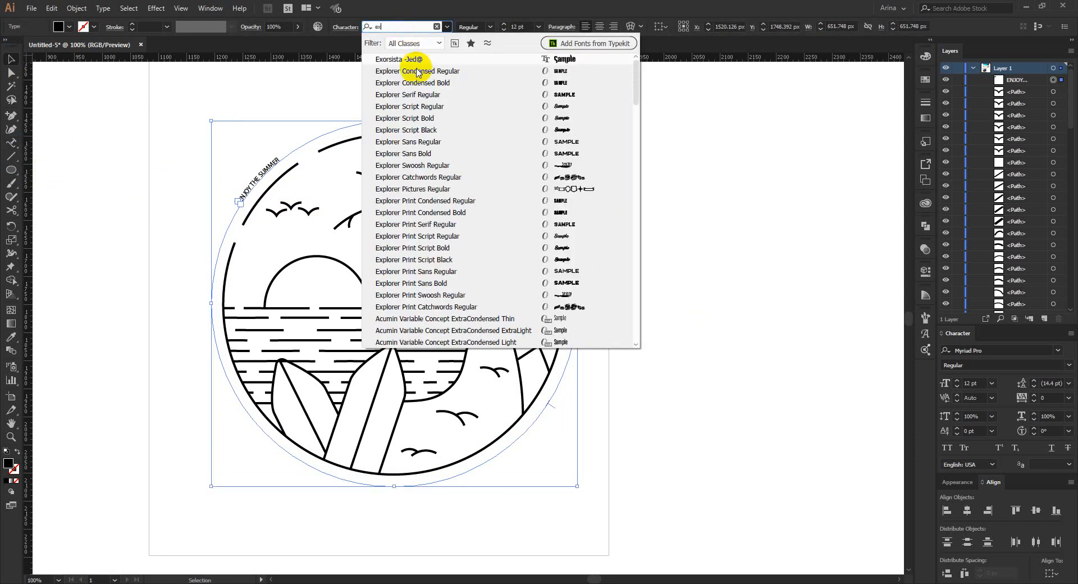
left_click(385, 65)
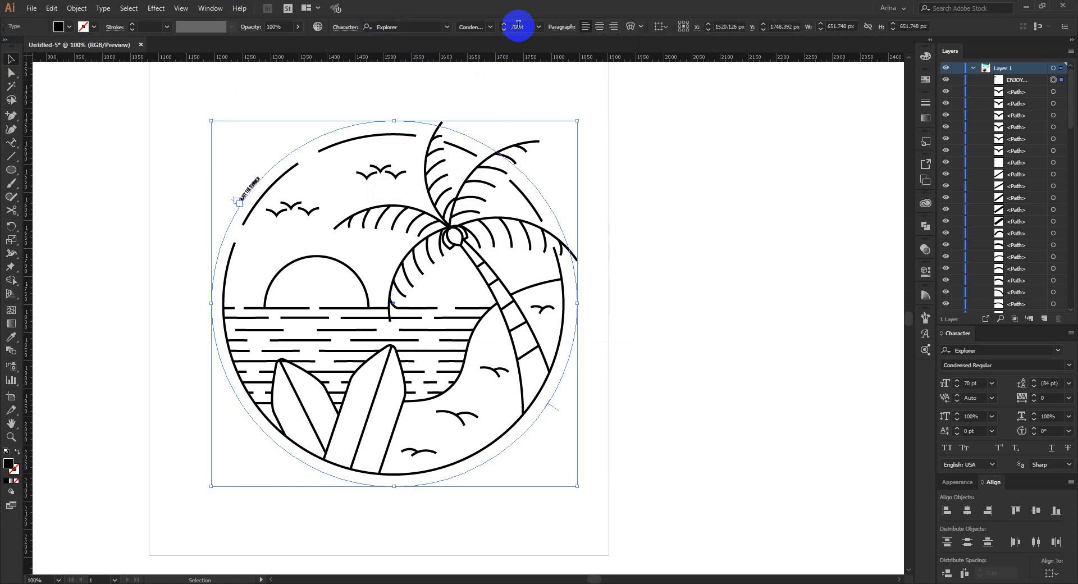
scroll(518, 26, "up", 2)
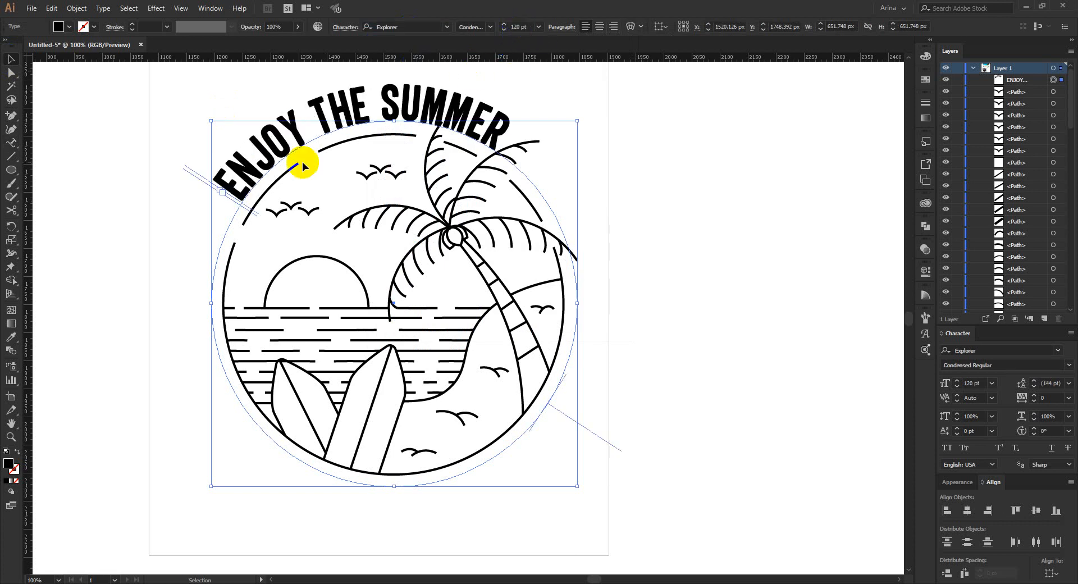
Centre-align the curved text and adjust its path brackets so the lettering sits along the circle's upper-left arc.
left_click_drag(199, 182, 693, 302)
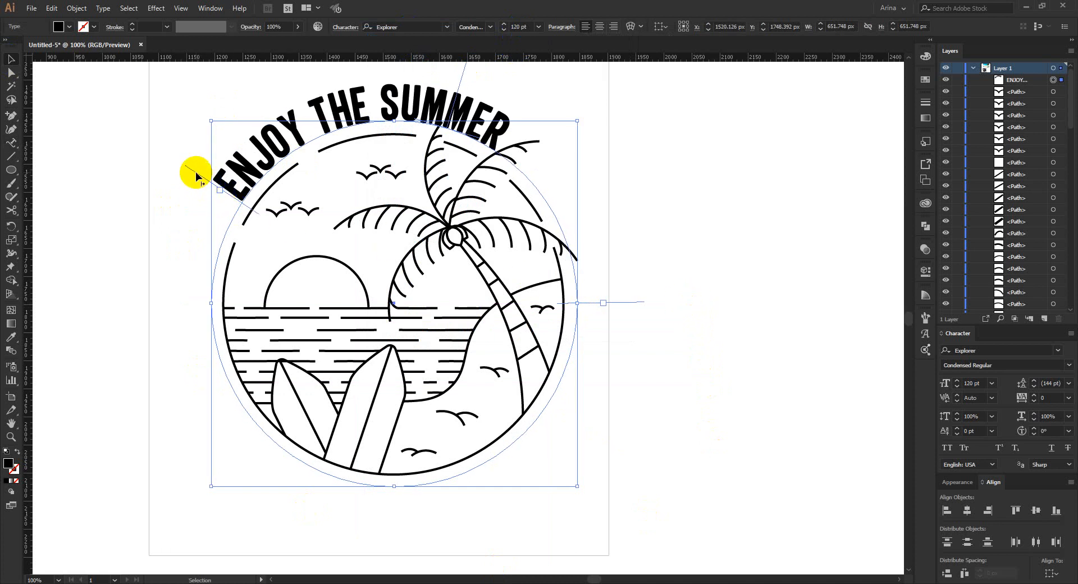
left_click_drag(196, 176, 163, 303)
left_click(599, 27)
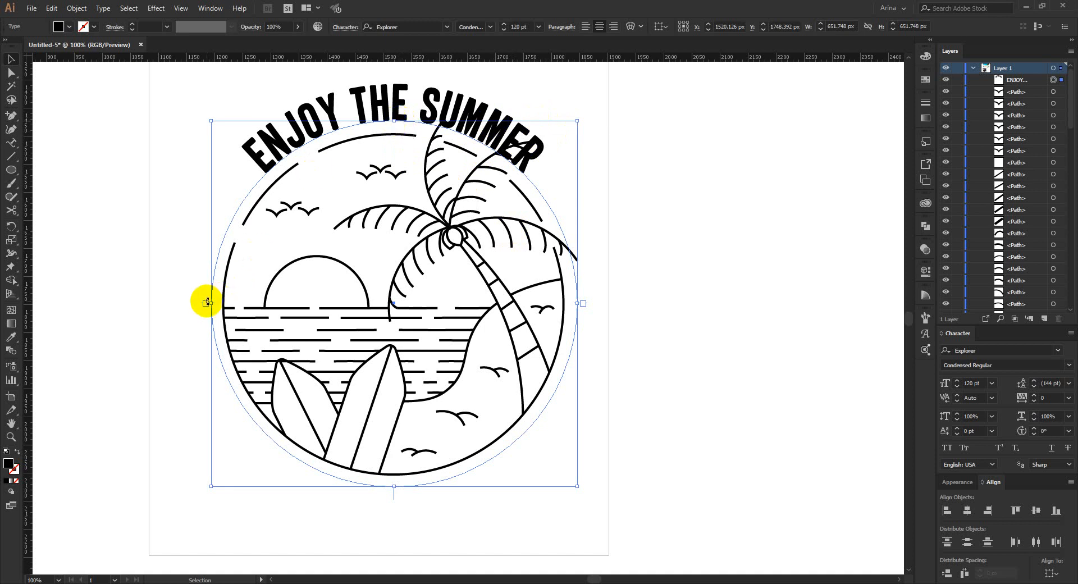
left_click_drag(202, 304, 321, 540)
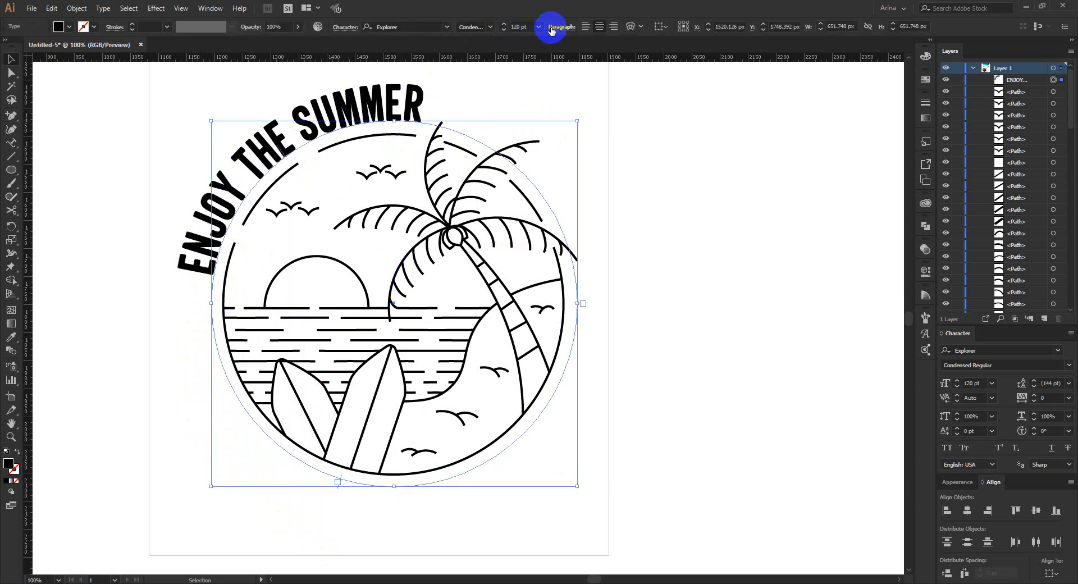
Preview other Explorer styles such as Serif on the curved text and keep Condensed Regular.
left_click(494, 29)
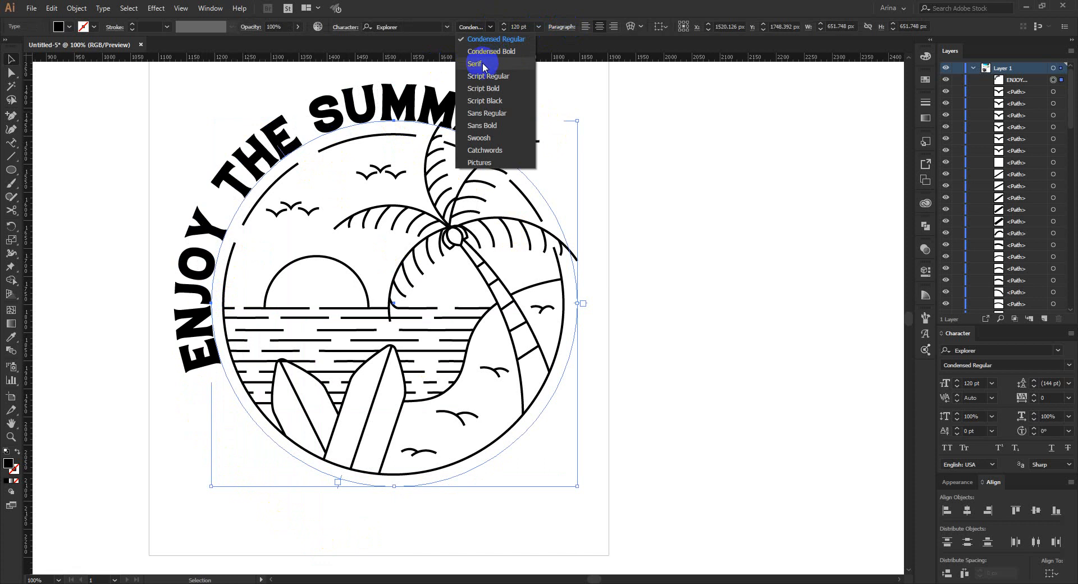
left_click(494, 38)
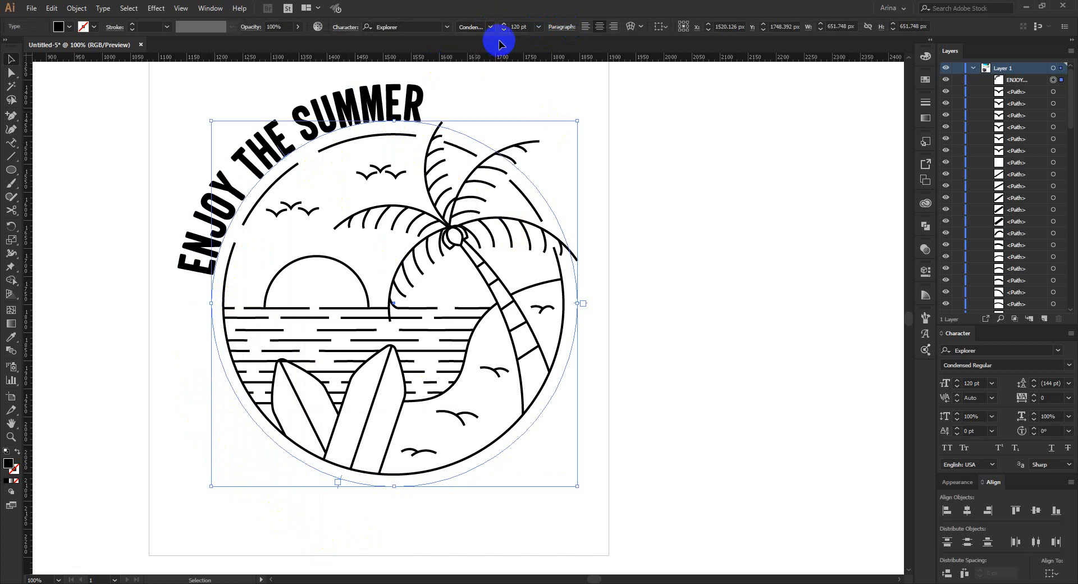
left_click(536, 95)
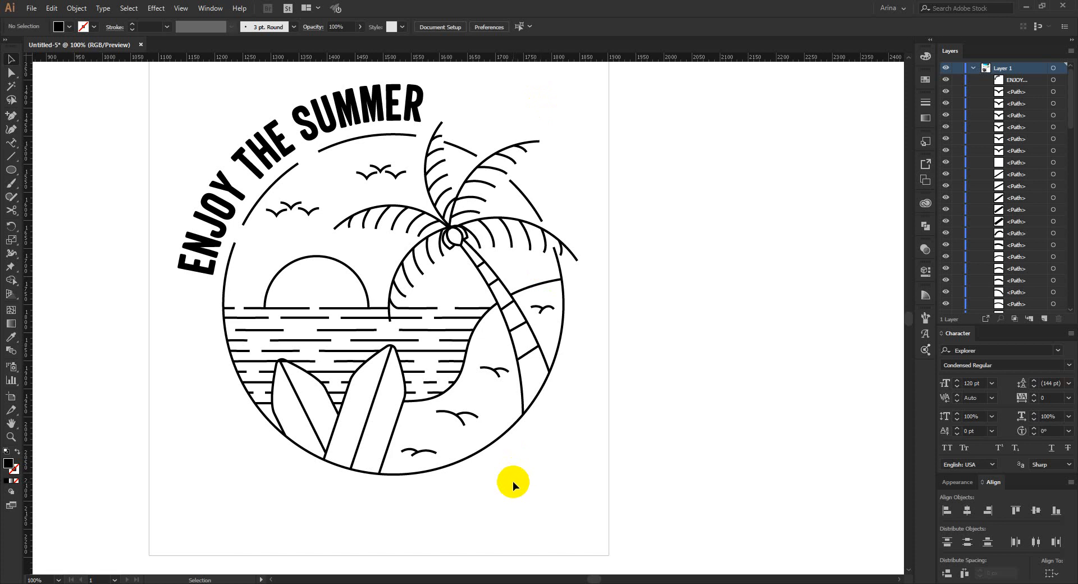
Select the beach artwork with its curved text and scale it up proportionally until the text circle is about 748 px wide.
scroll(513, 480, "down", 1)
left_click_drag(294, 215, 552, 523)
left_click_drag(556, 360, 577, 365)
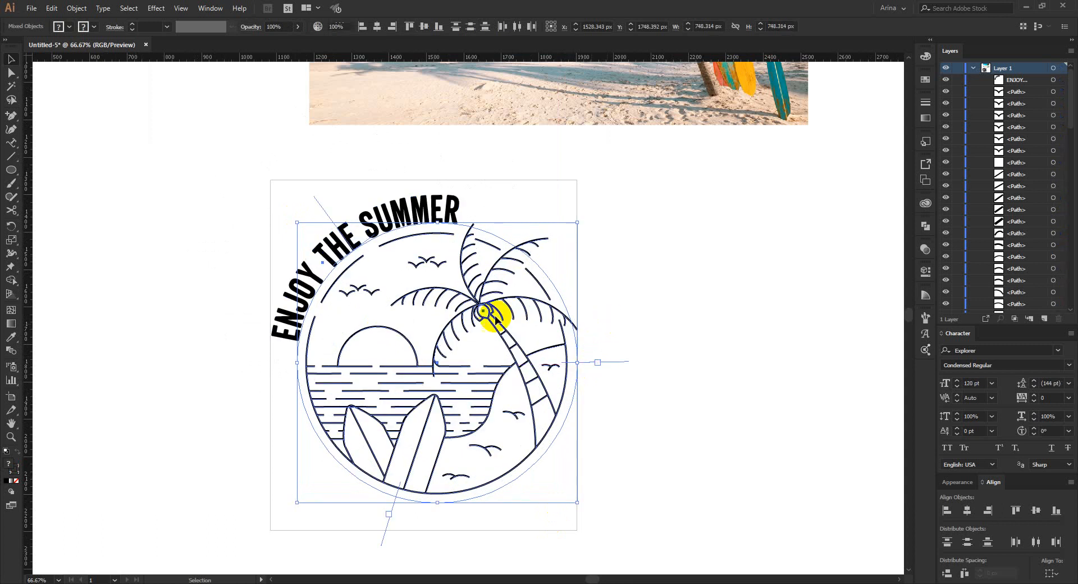
left_click(264, 260)
left_click_drag(291, 204, 291, 204)
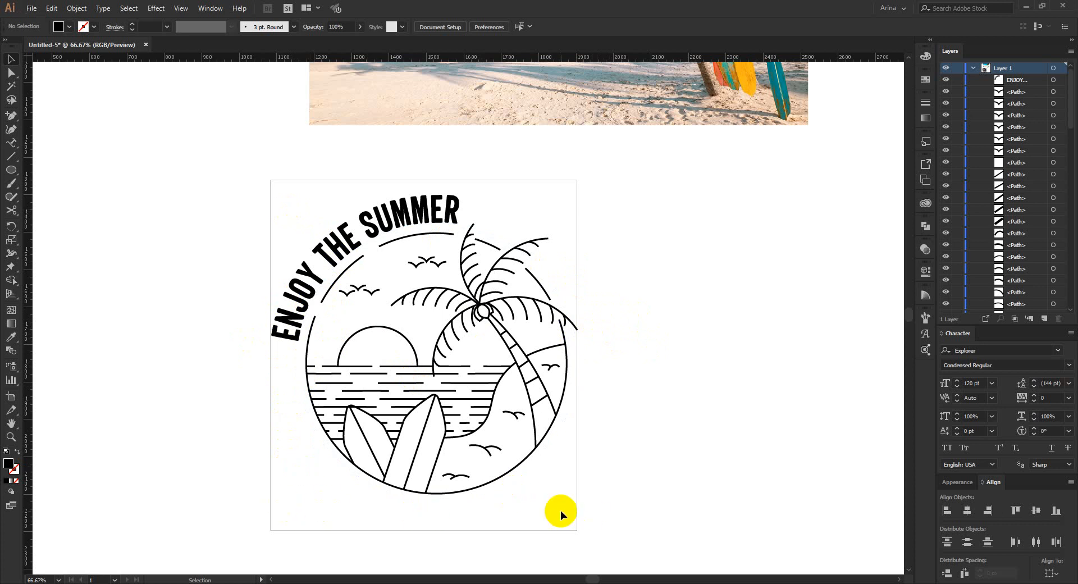
Move the beach artwork and curved text up about 40 px so the lettering meets the artboard's upper edge.
left_click_drag(533, 499, 330, 227)
key("Up")
key("Up")
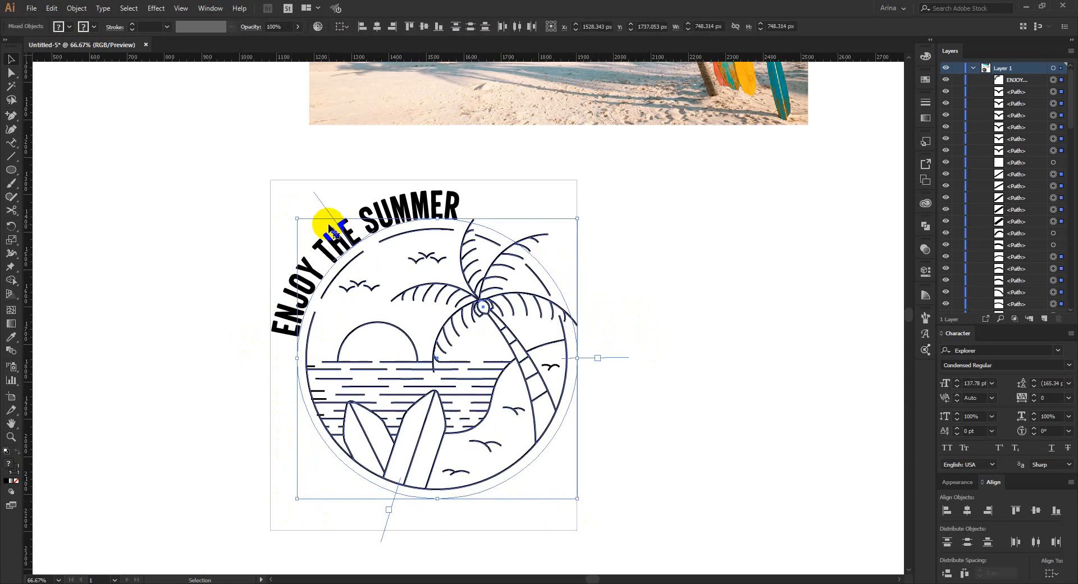
key("Up")
key("Up")
key("Up")
key("Up")
key("Up")
key("Up")
key("Up")
key("Up")
key("Up")
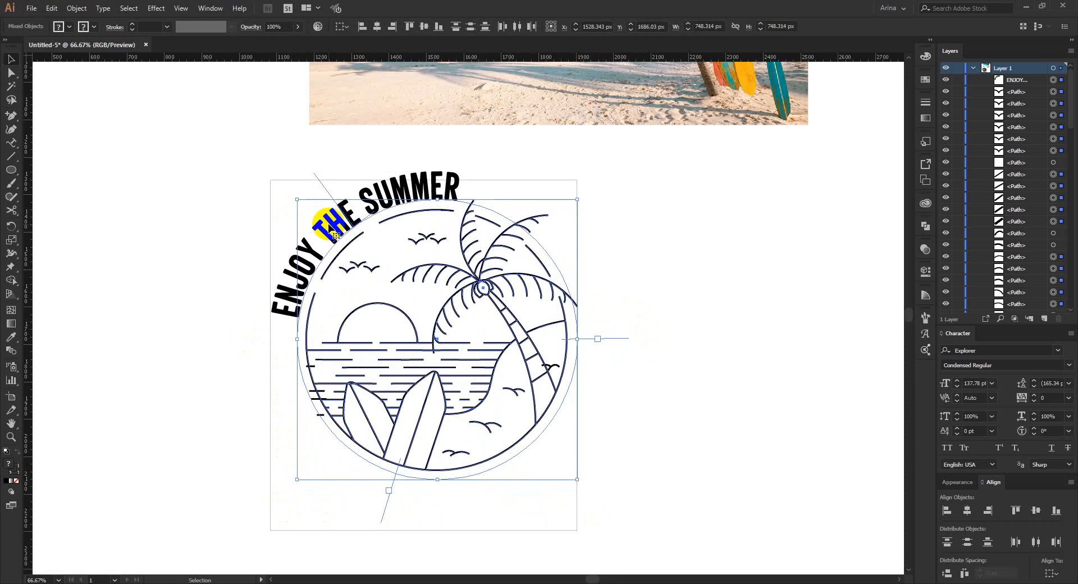
key("Down")
key("Down")
key("Down")
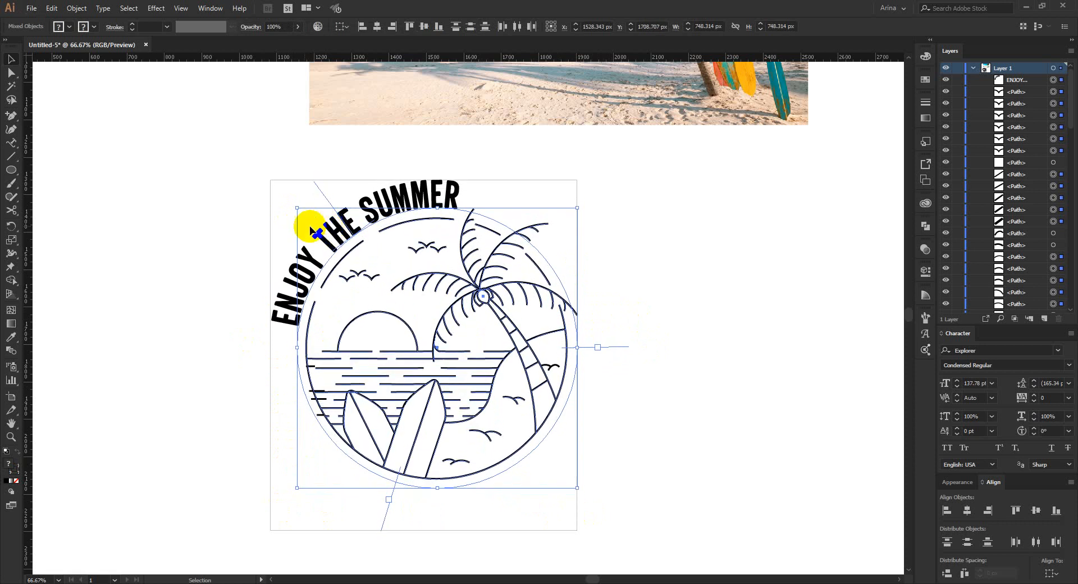
left_click(219, 224)
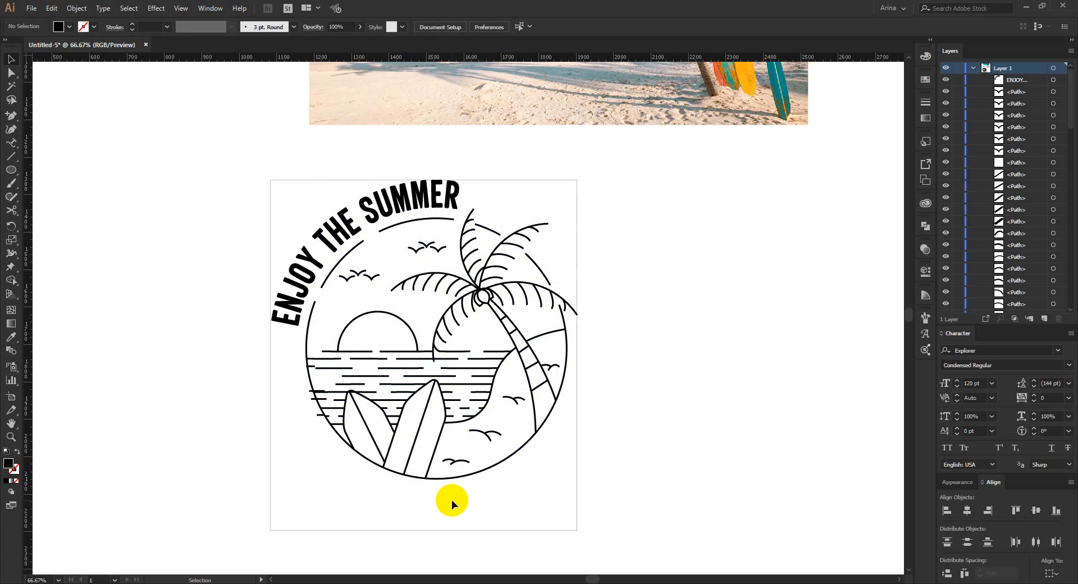
Add a straight text line reading "SUMMER SURF" just below the beach circle.
left_click(13, 146)
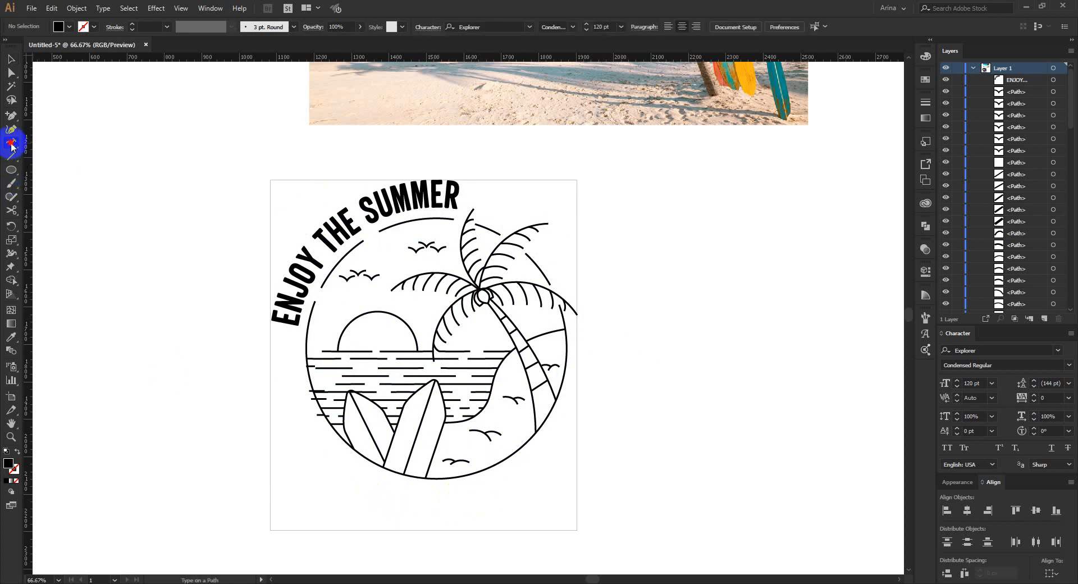
left_click_drag(11, 146, 43, 144)
left_click(349, 492)
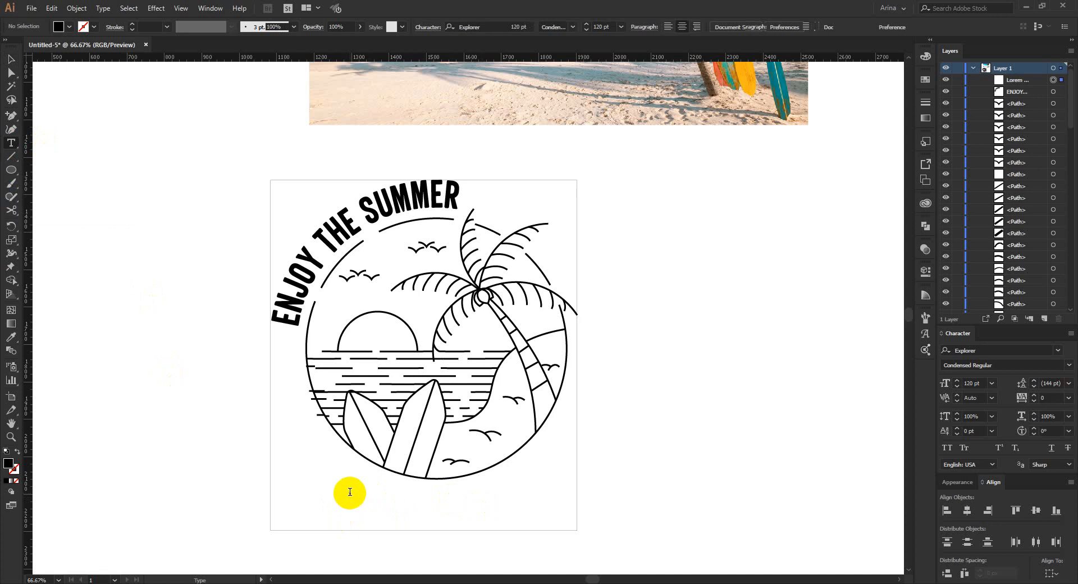
type("summ")
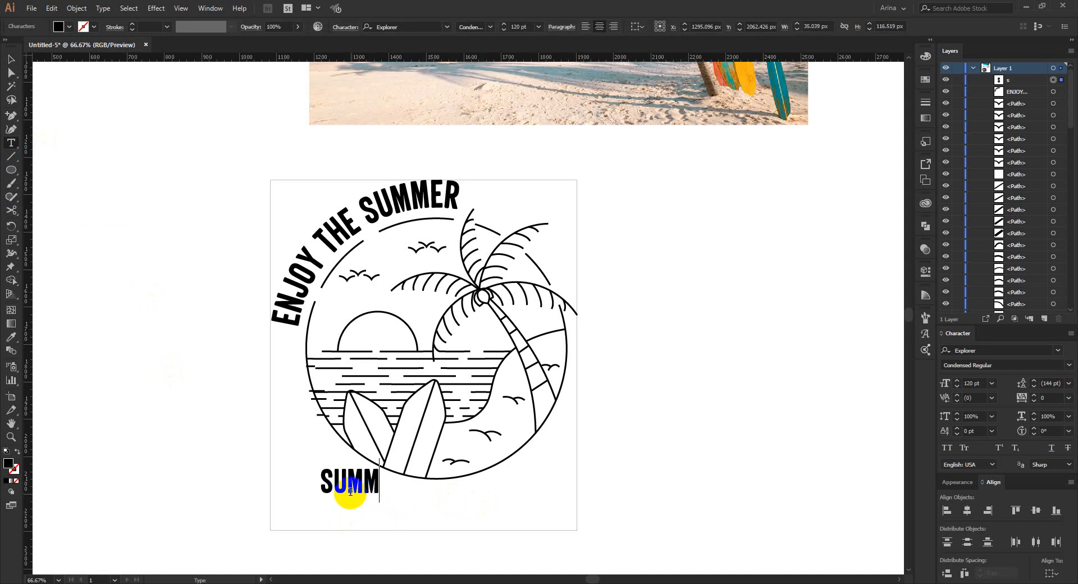
type("er suft")
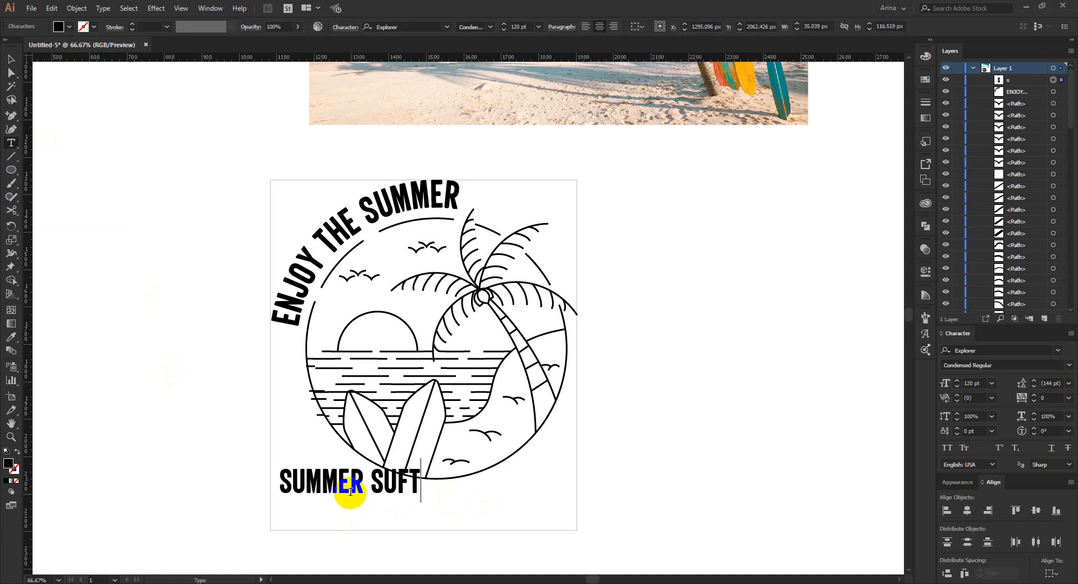
key("BackSpace")
key("BackSpace")
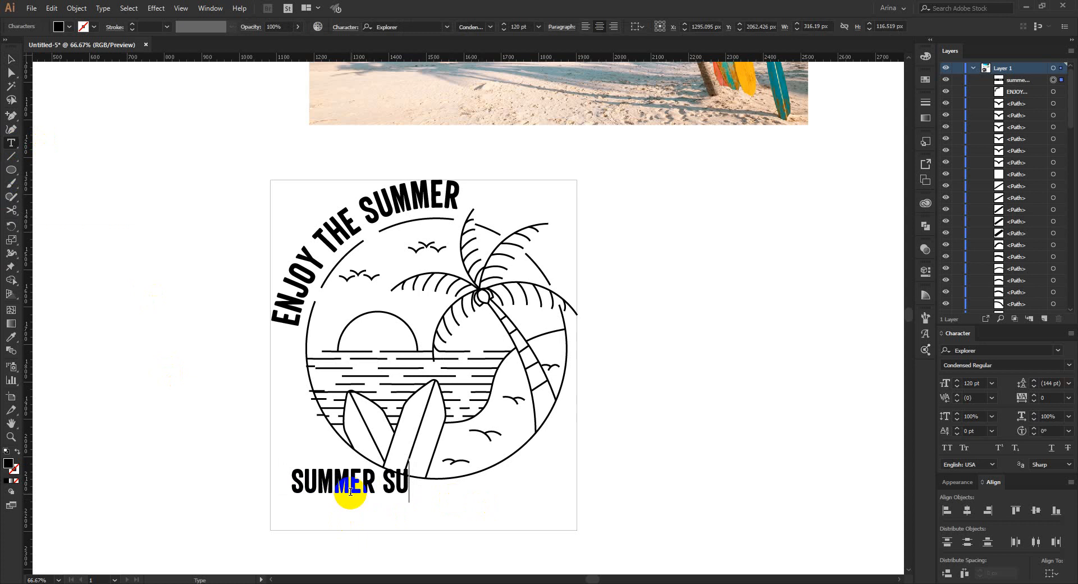
type("rf")
left_click(9, 59)
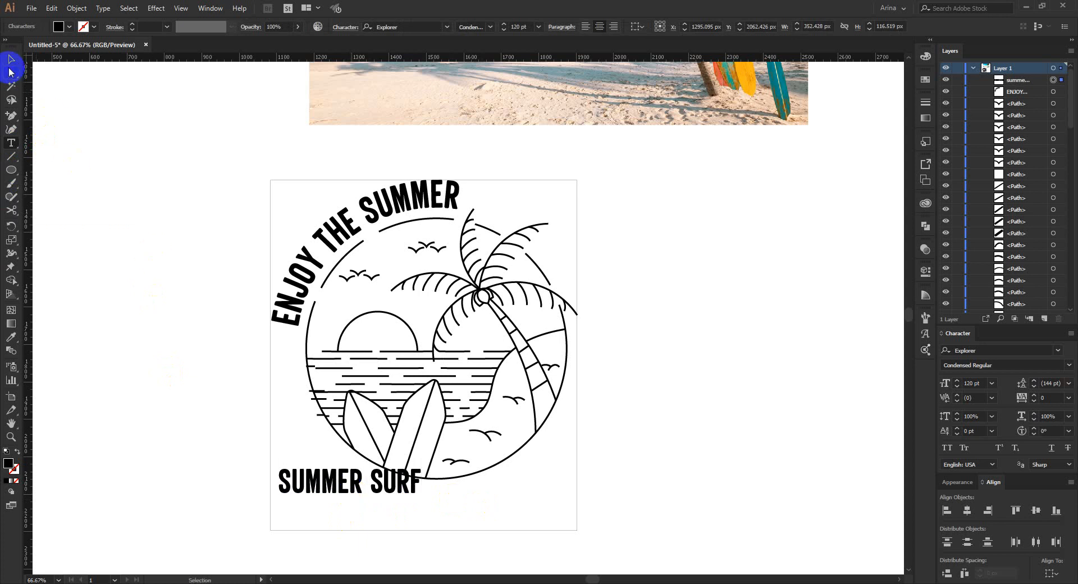
Enlarge the "SUMMER SURF" line to about 144.68 pt and position it centrally, close beneath the circle.
left_click_drag(385, 498, 544, 510)
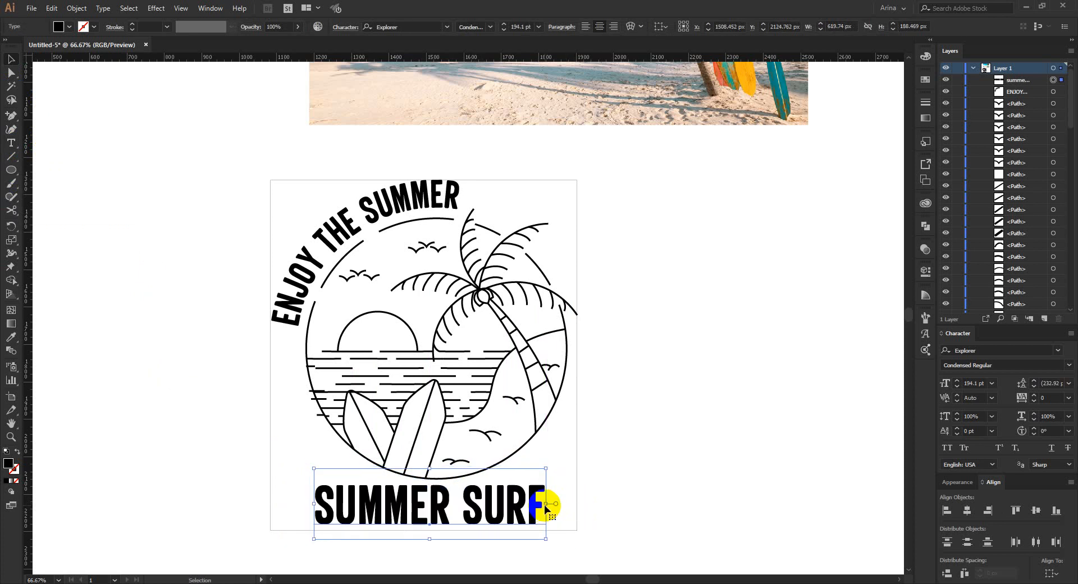
left_click(590, 481)
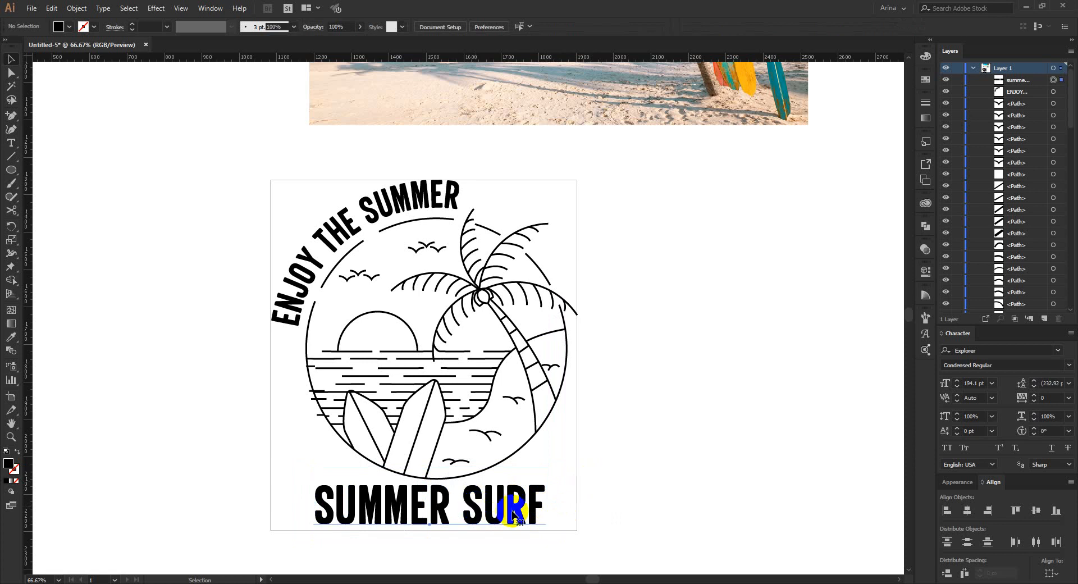
left_click(533, 509)
left_click_drag(547, 503, 517, 507)
key("Up")
key("Up")
key("Up")
key("Up")
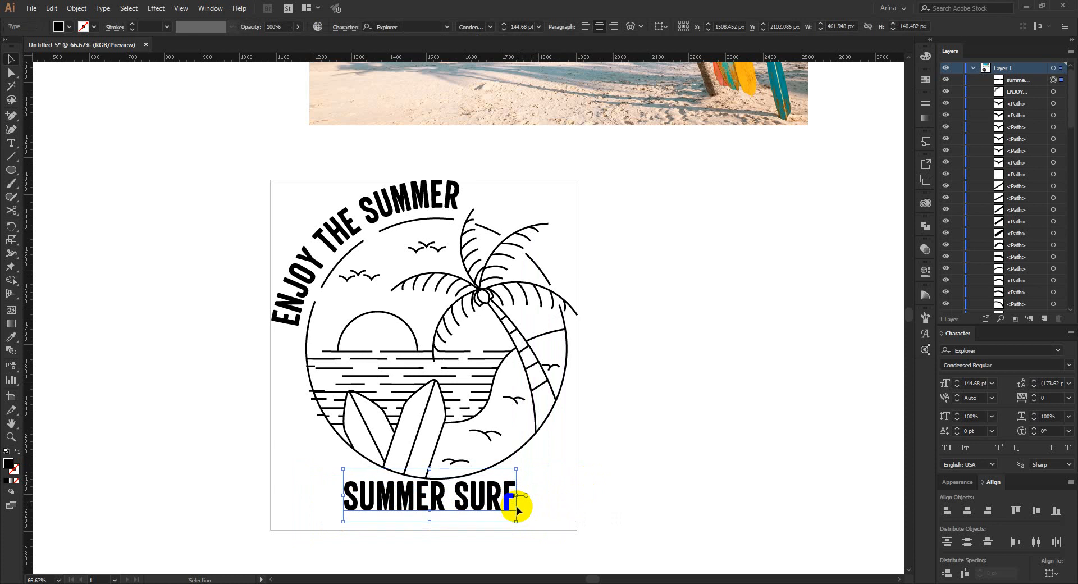
Duplicate the "SUMMER SURF" line just below itself and change the copy's text to "IN BLUE PARADISE".
scroll(516, 507, "down", 1)
left_click_drag(489, 478, 482, 527, "alt")
double_click(467, 519)
key("ctrl+a")
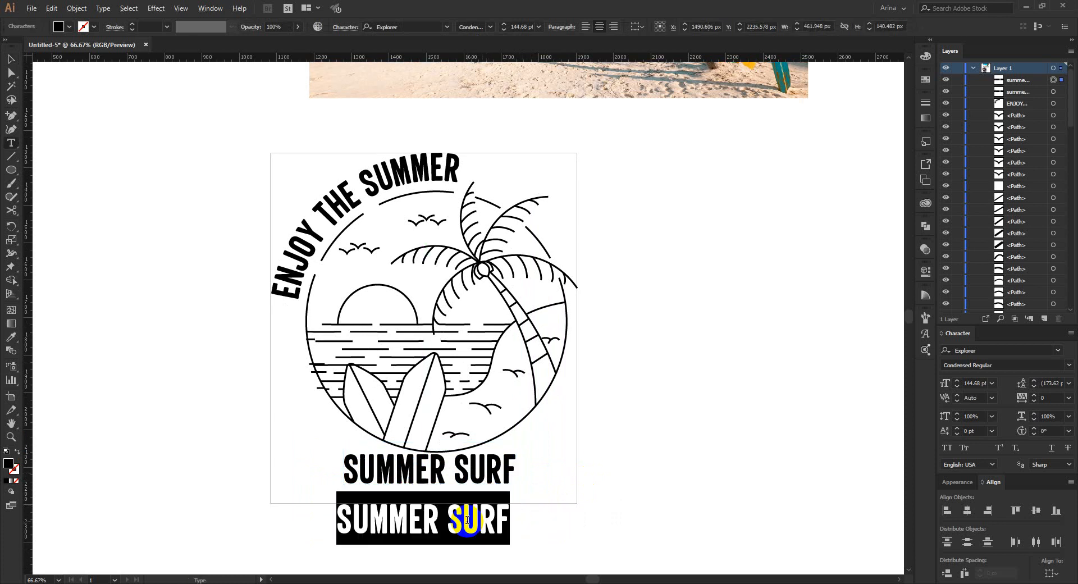
type("IN BLUE")
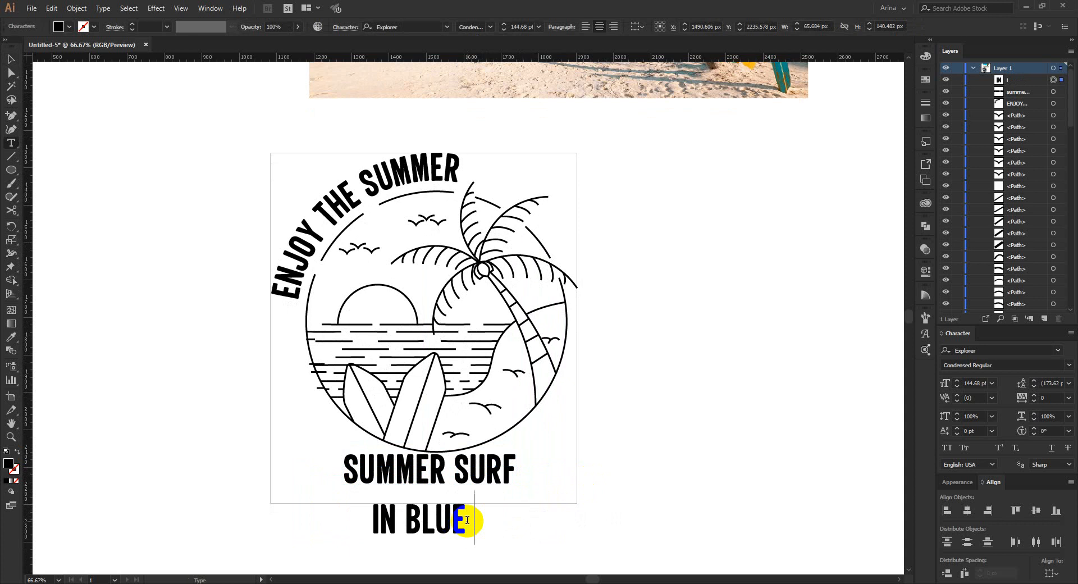
type(" PARADISE")
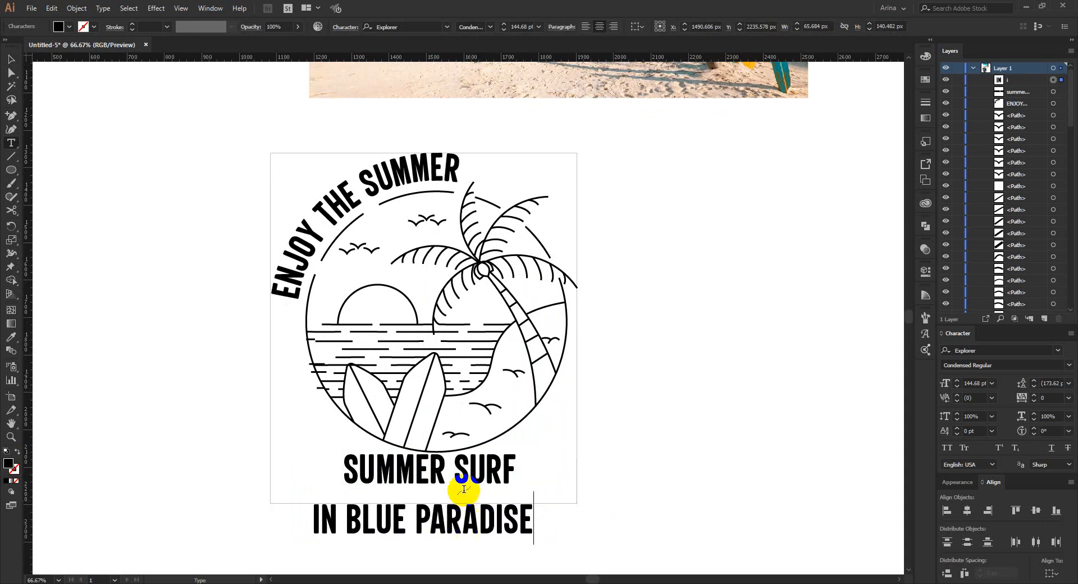
left_click(11, 60)
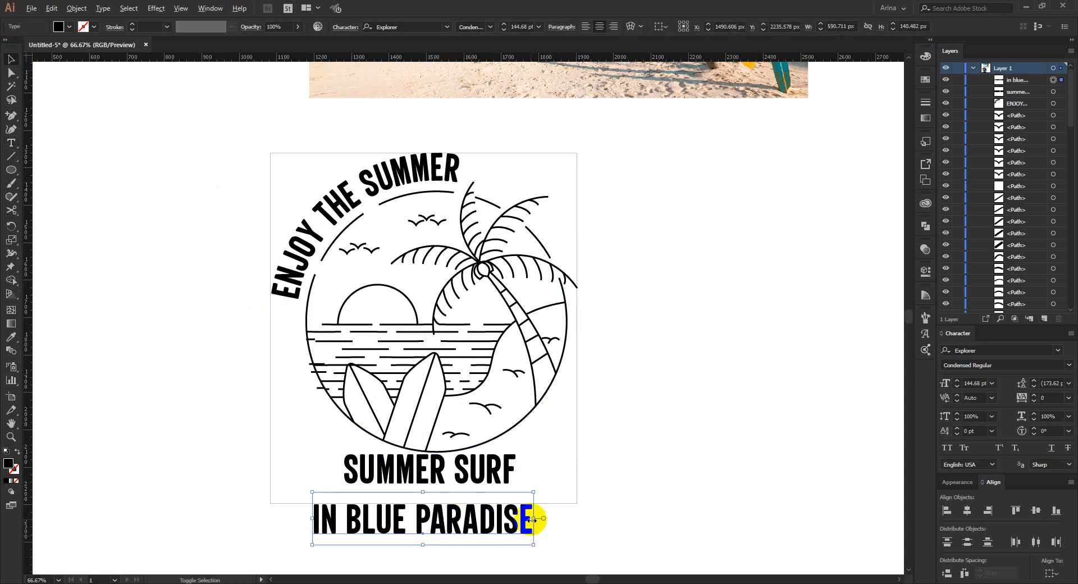
Scale the "IN BLUE PARADISE" line down to about 59.79 pt and set it close beneath "SUMMER SURF".
left_click_drag(534, 521, 441, 492)
left_click(500, 532)
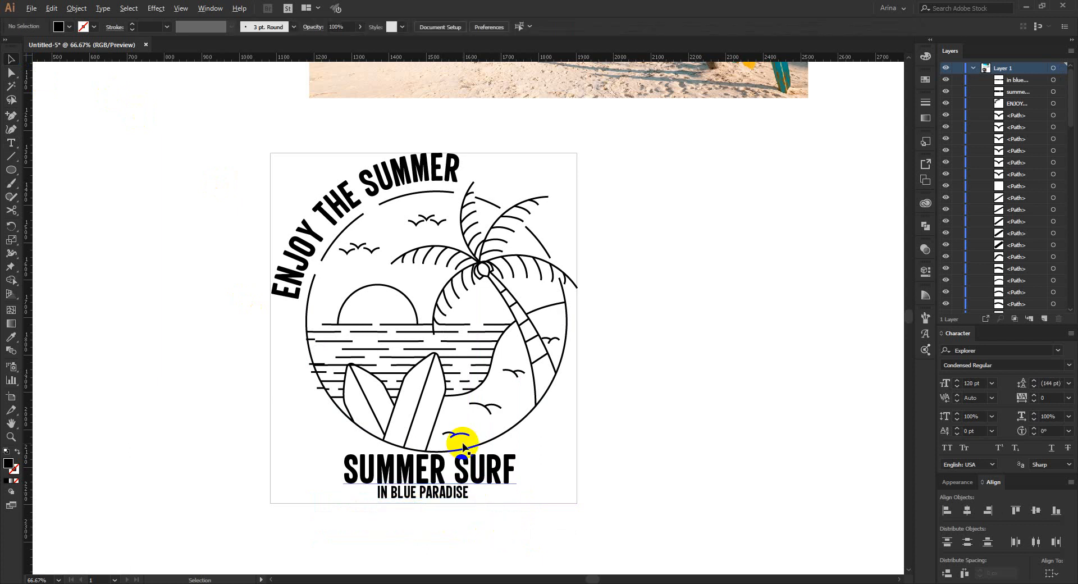
scroll(463, 446, "up", 1)
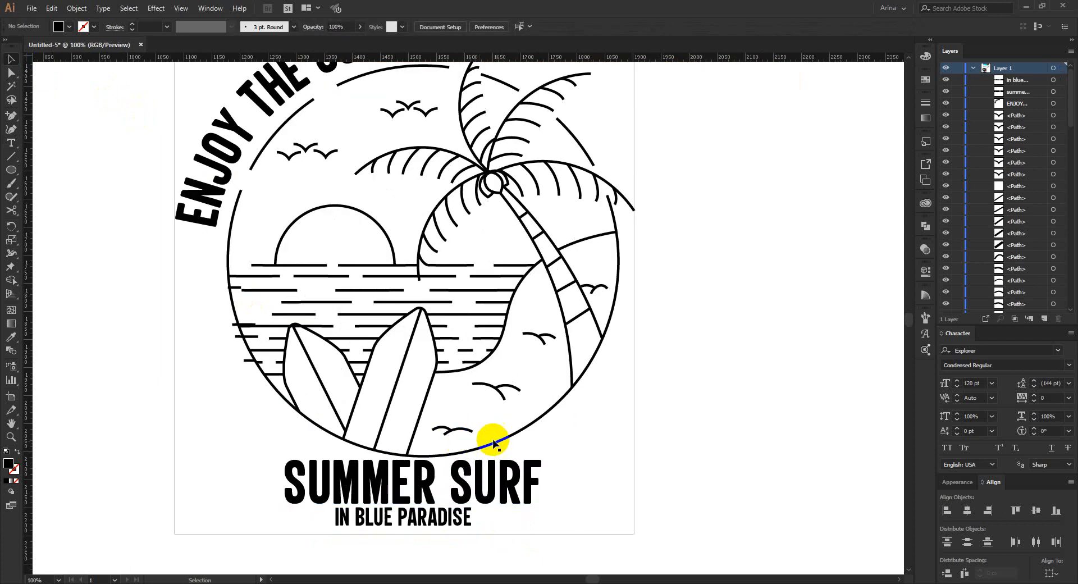
left_click(455, 516)
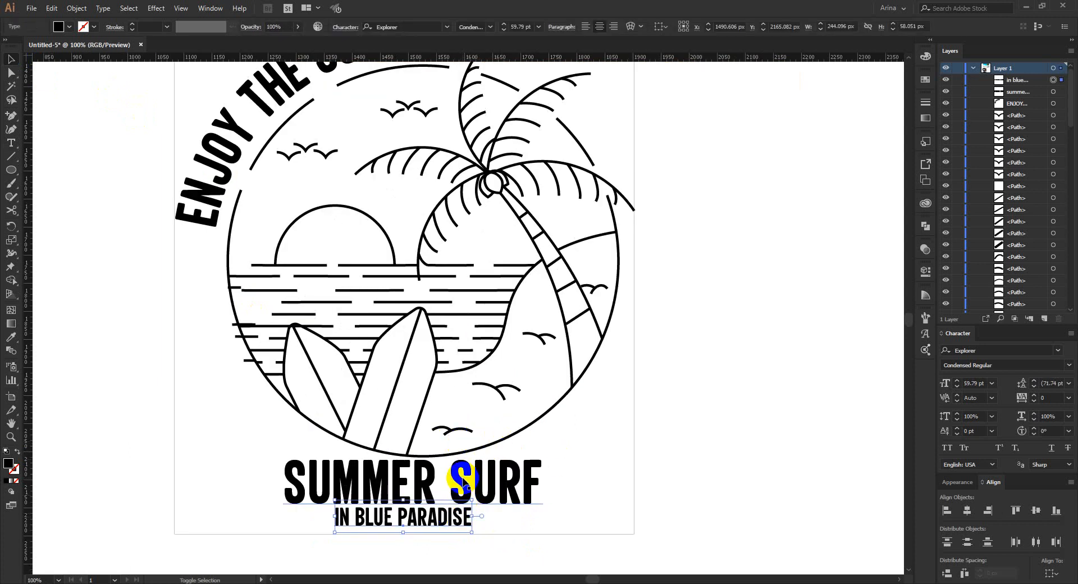
left_click(463, 481, "shift")
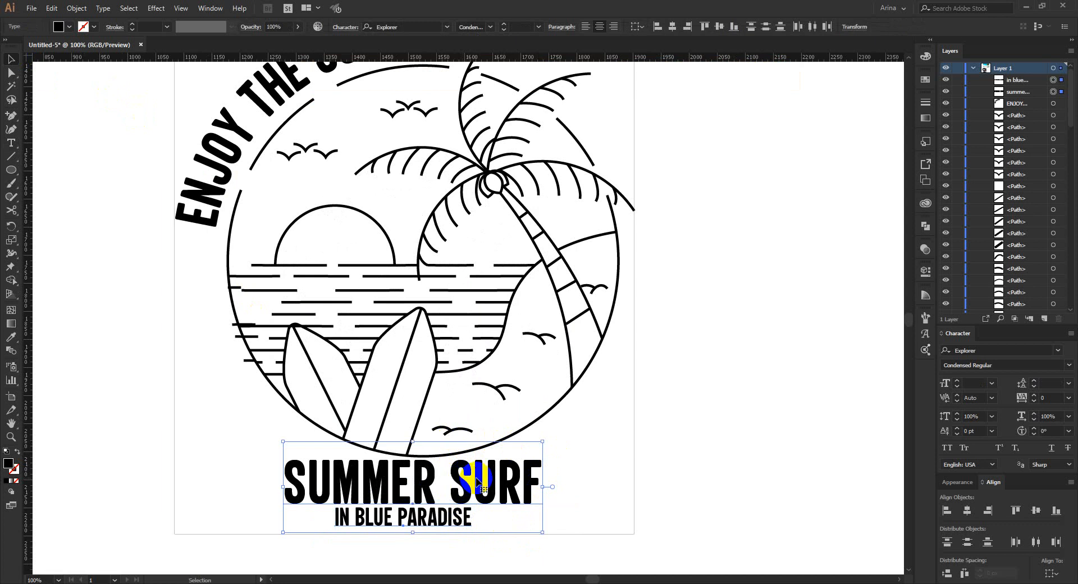
left_click(561, 476)
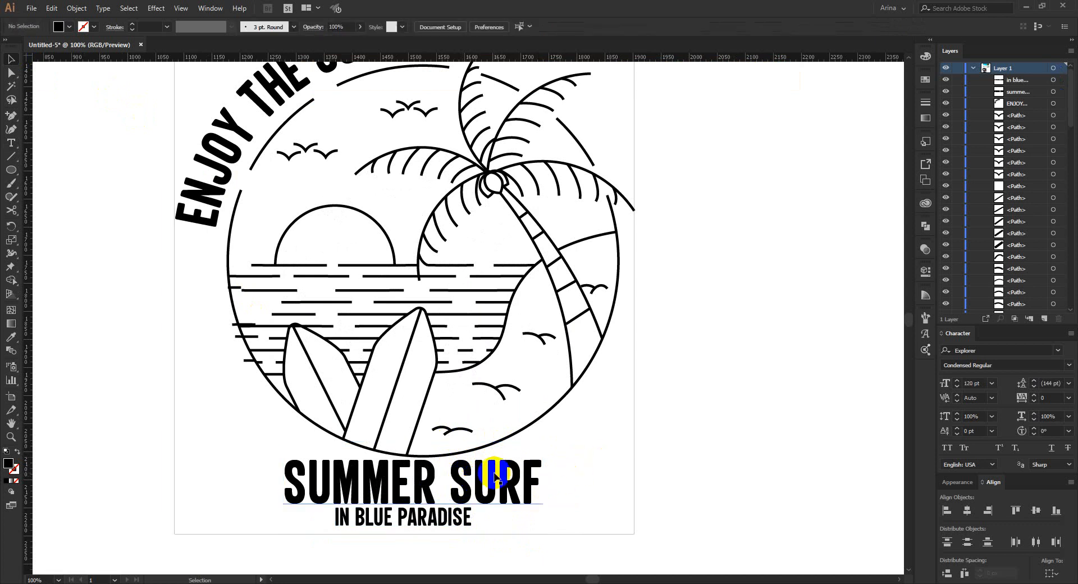
Convert "SUMMER SURF" to outlines and scale it up proportionally to about 742 px wide.
left_click(528, 481)
right_click(527, 482)
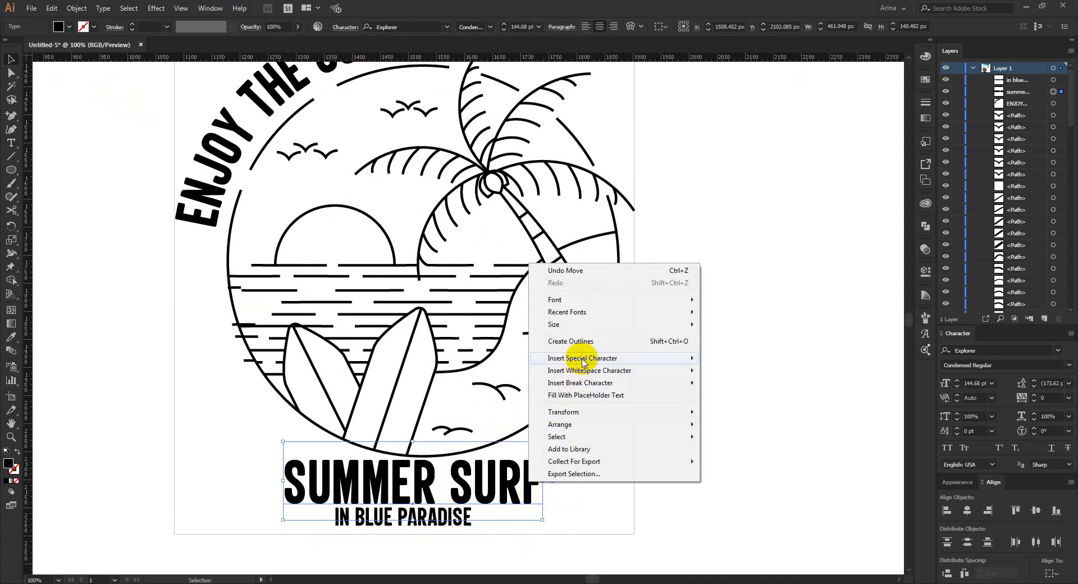
left_click(583, 342)
left_click_drag(541, 481, 628, 481)
left_click_drag(631, 481, 607, 481)
left_click_drag(283, 484, 191, 484)
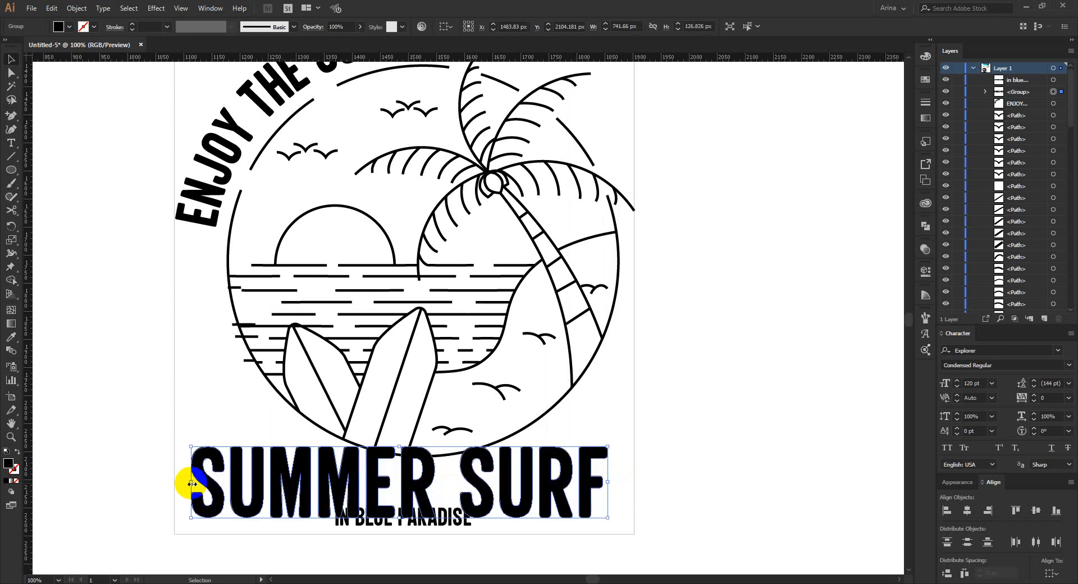
Move the outlined "SUMMER SURF" lettering up about 40 px so it overlaps the bottom of the circle.
key("shift+Up")
key("shift+Up")
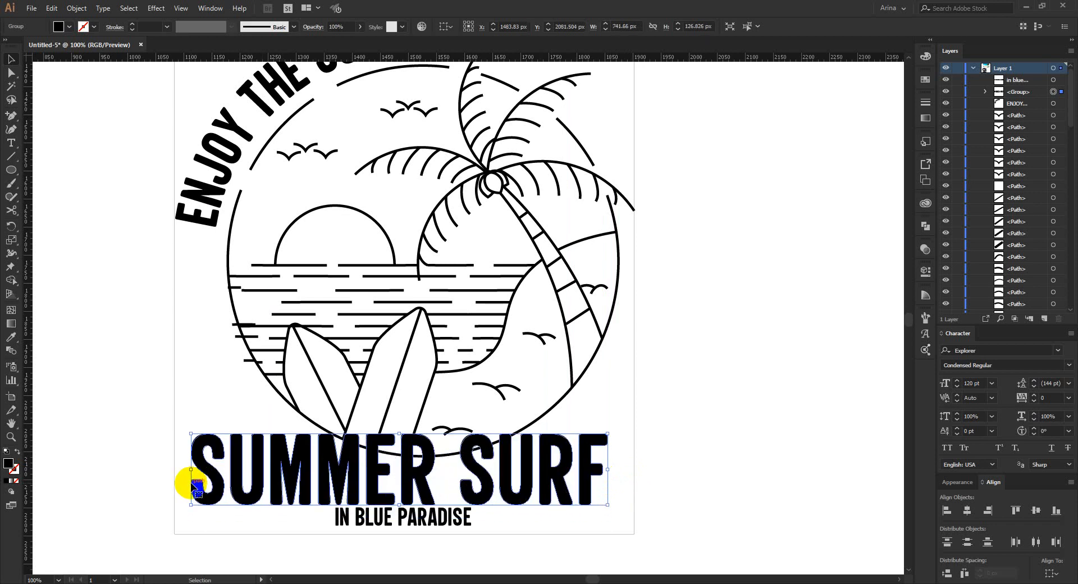
key("shift+Up")
key("shift+Up")
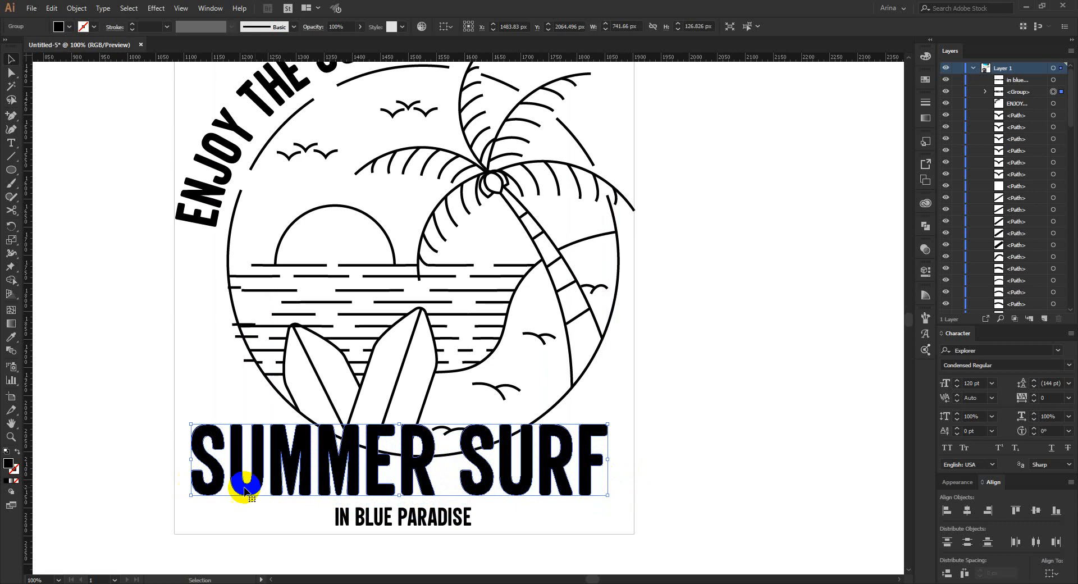
left_click(682, 405)
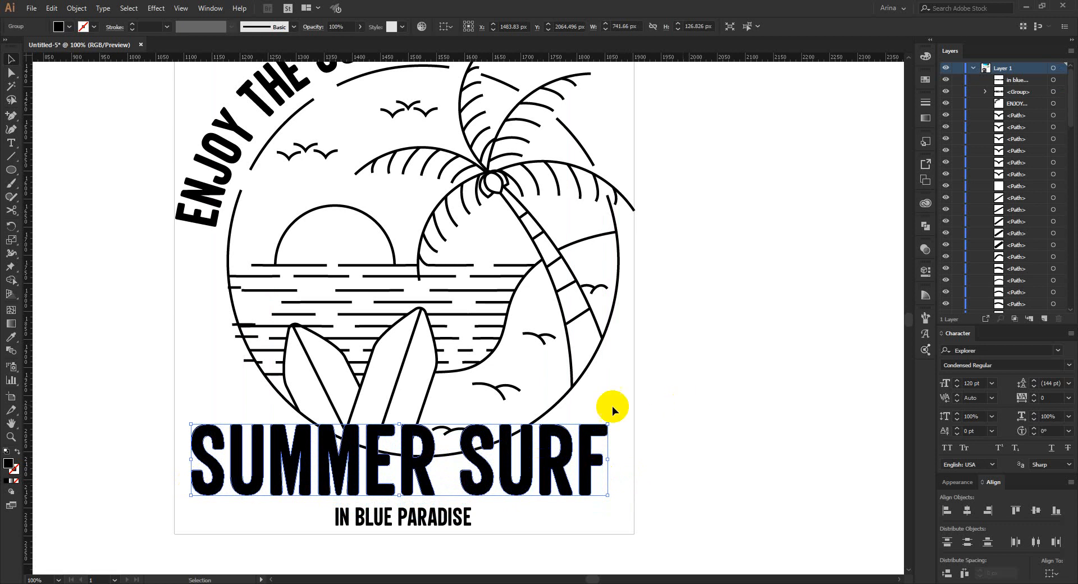
Draw a horizontal line with the Pen tool just above "SUMMER SURF" across the circle, and copy the ring's stroke style onto it.
left_click(14, 117)
left_click(51, 117)
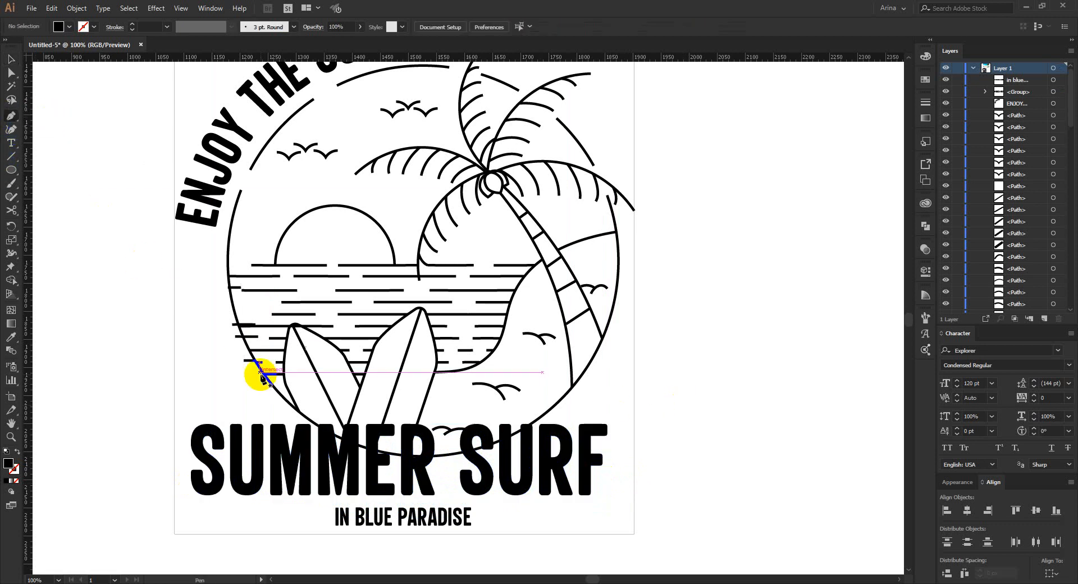
left_click(256, 412)
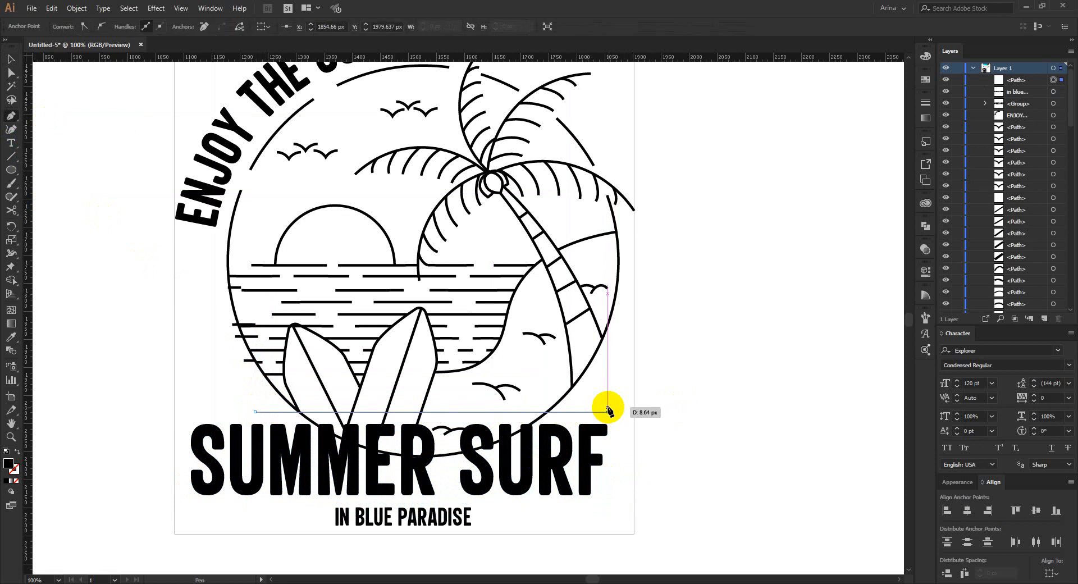
left_click(607, 410)
key("v")
key("i")
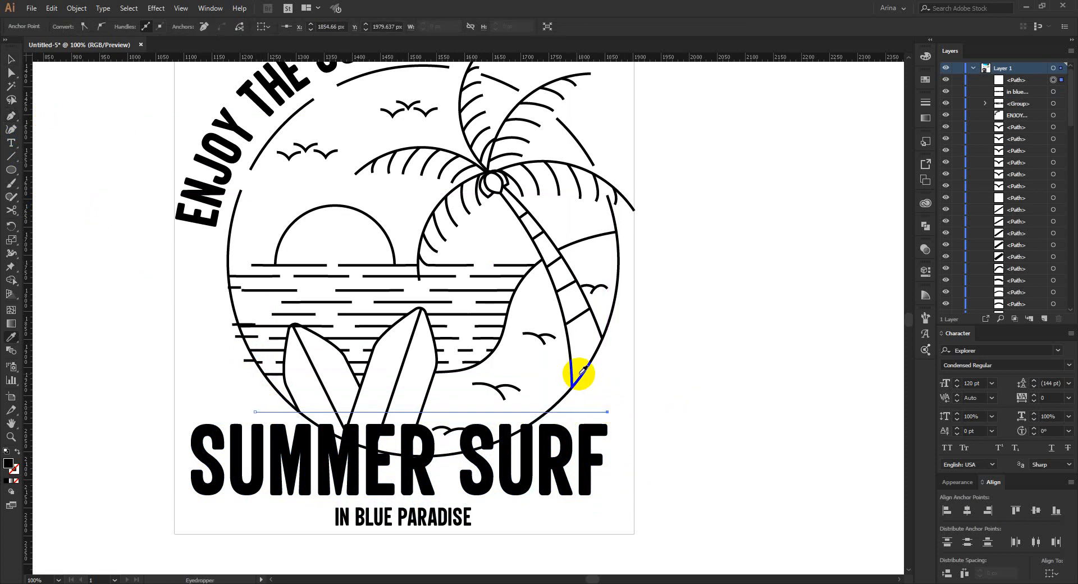
left_click(584, 372)
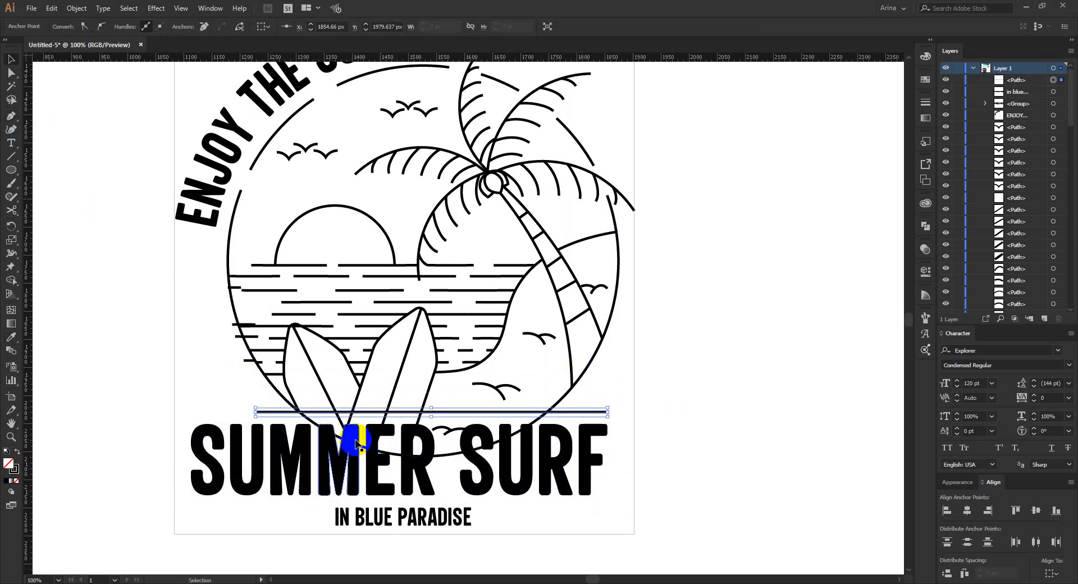
key("v")
left_click(620, 416)
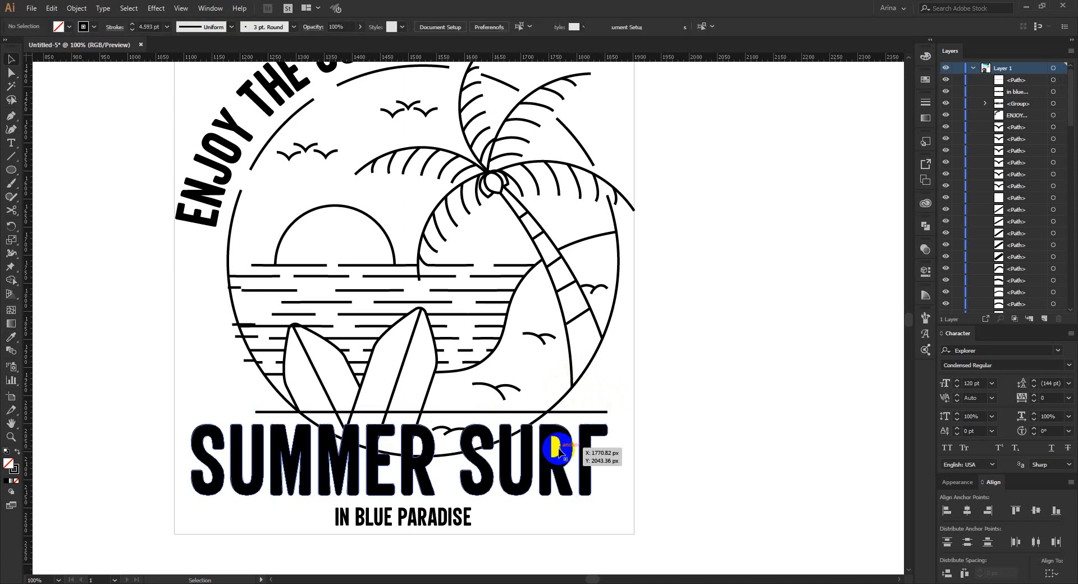
Move the "SUMMER SURF" lettering aside, clear of the circle's lower part.
left_click(553, 445)
scroll(379, 442, "down", 1)
left_click_drag(445, 457, 717, 500)
Select the line and the shapes near it without the curved text, and use Shape Builder to remove the line's right overhang, lower-right arc and bottom bird.
scroll(414, 428, "up", 1)
left_click_drag(589, 457, 192, 416)
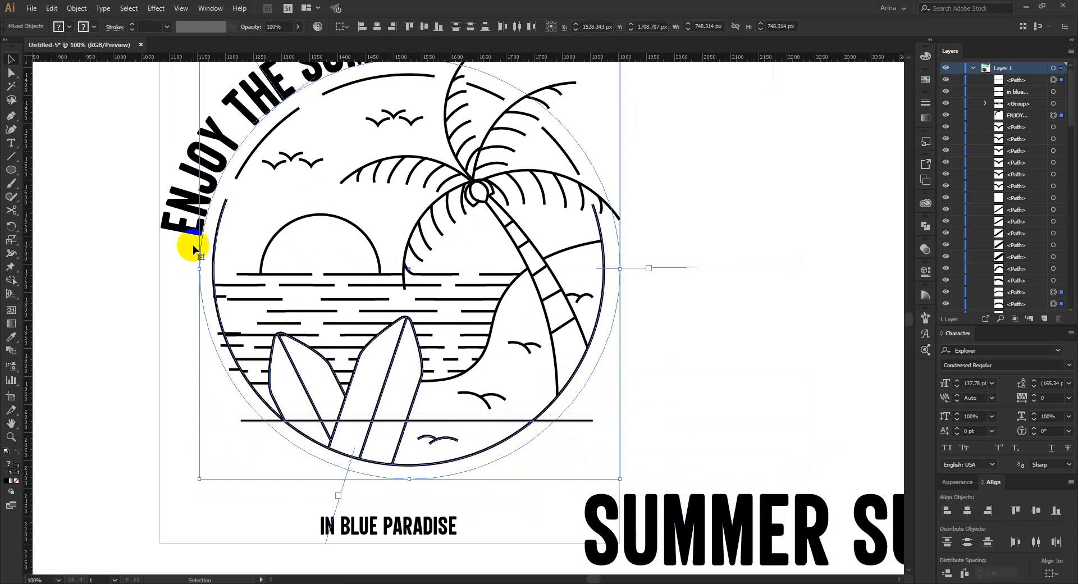
left_click(181, 217, "shift")
key("shift+m")
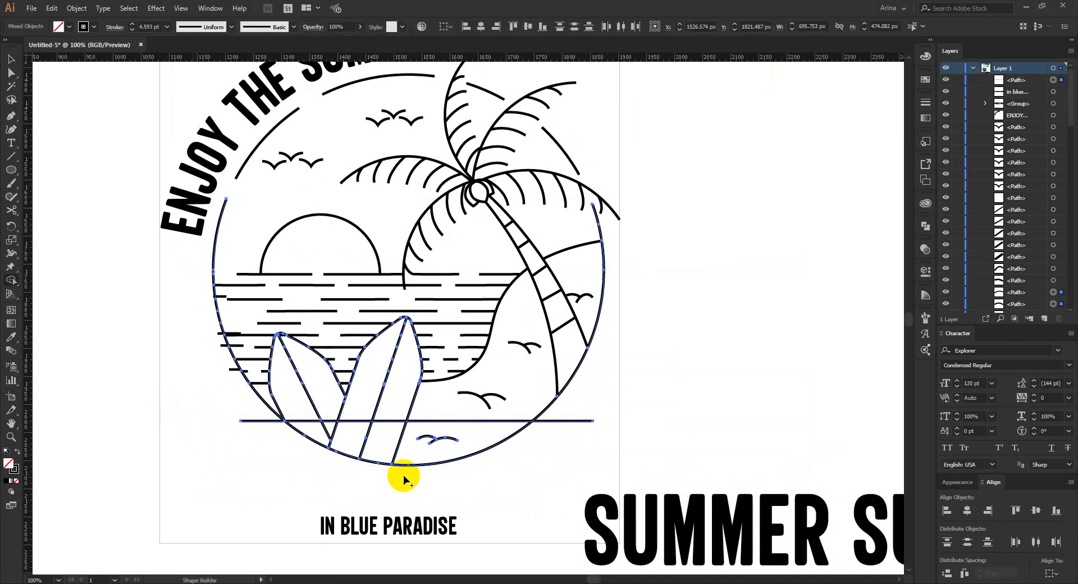
scroll(565, 423, "up", 1)
left_click(556, 418, "alt")
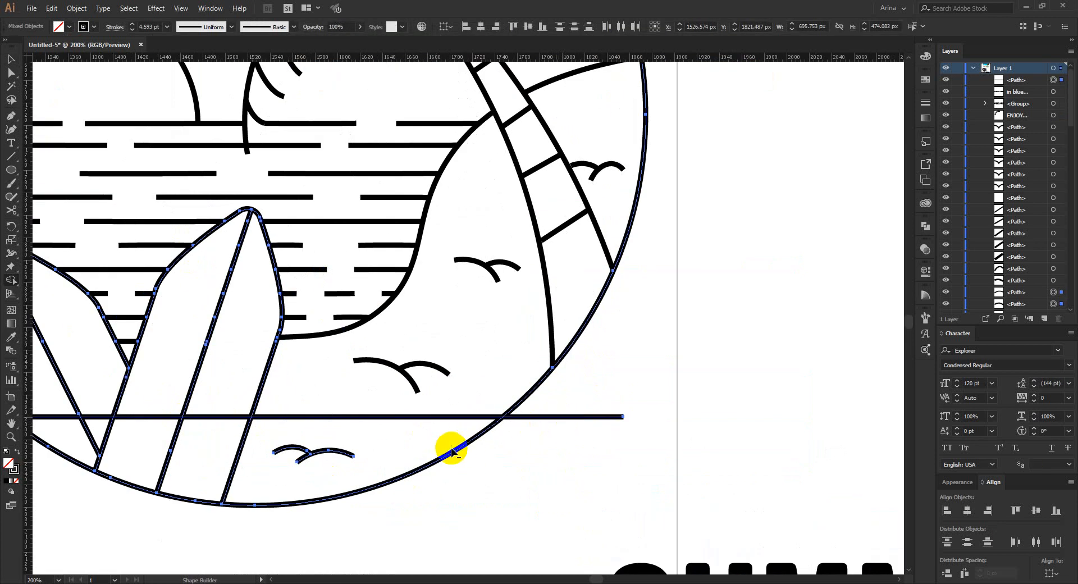
left_click(433, 459, "alt")
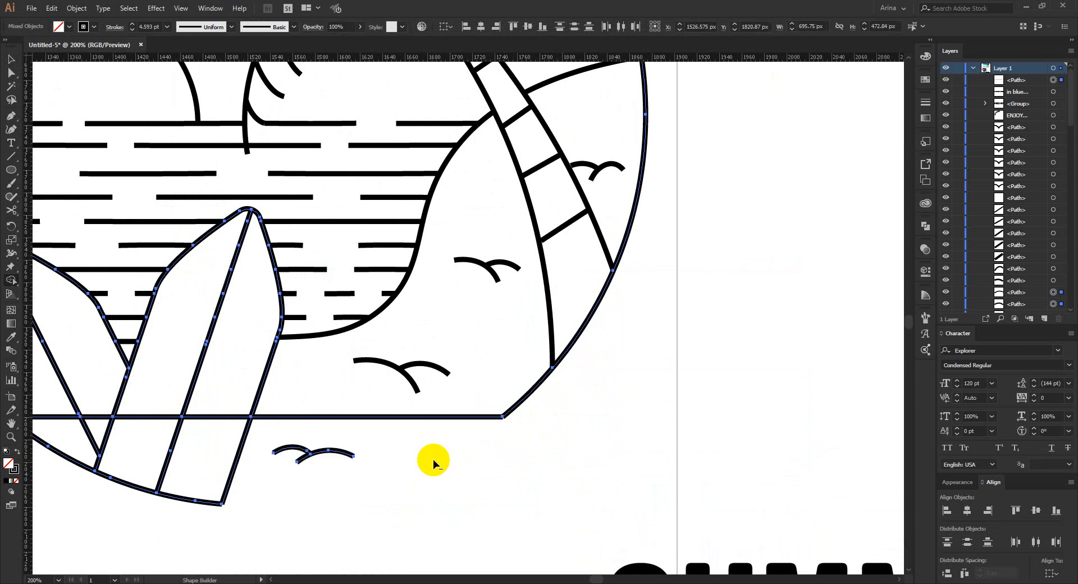
left_click(332, 455, "alt")
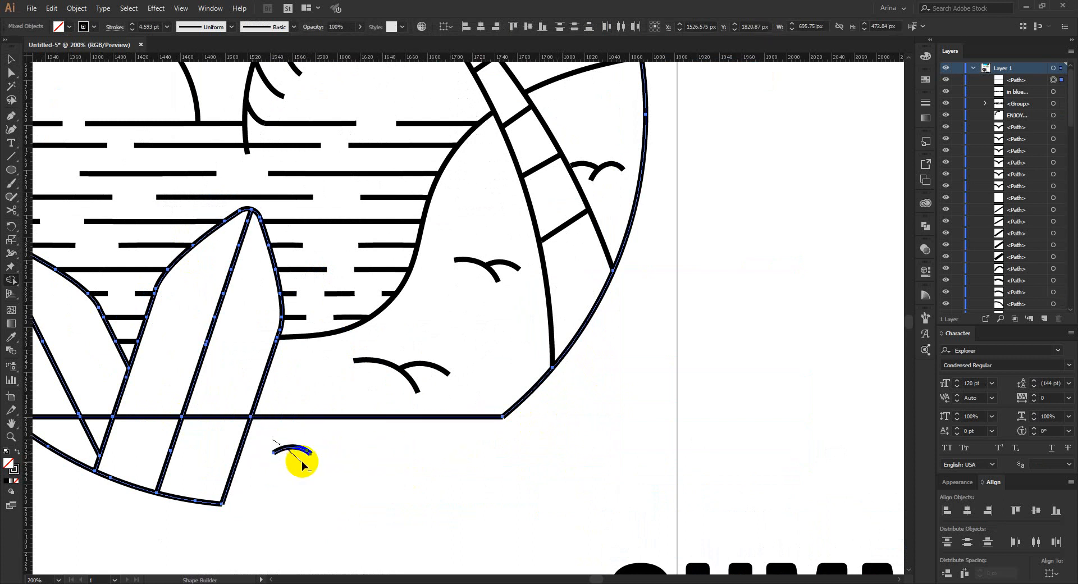
left_click(293, 449, "alt")
Remove the surfboard ends, the remaining lower-left arc and the line's left overhang with Shape Builder, leaving a flat bottom edge.
left_click_drag(230, 454, 62, 458)
scroll(555, 455, "down", 1)
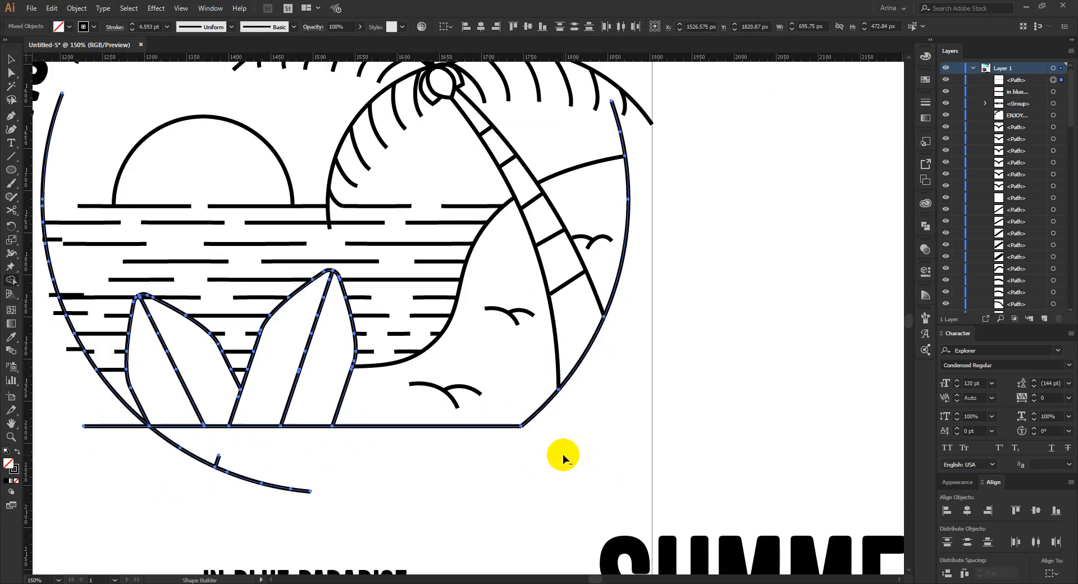
mouse_move(260, 450)
left_mouse_down()
mouse_move(216, 479)
mouse_move(314, 480)
mouse_move(153, 443)
left_mouse_up()
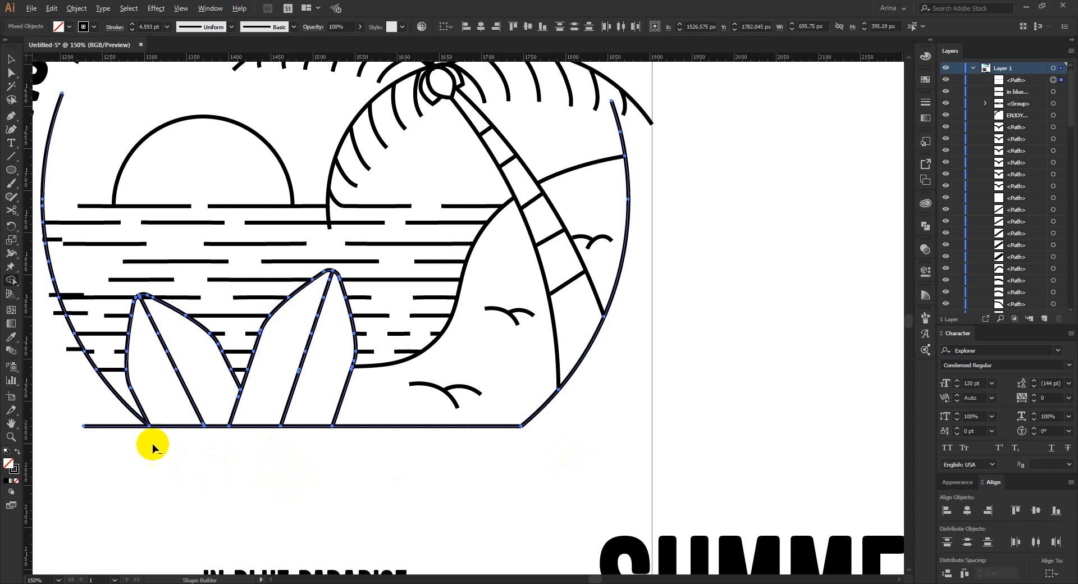
scroll(439, 458, "down", 2)
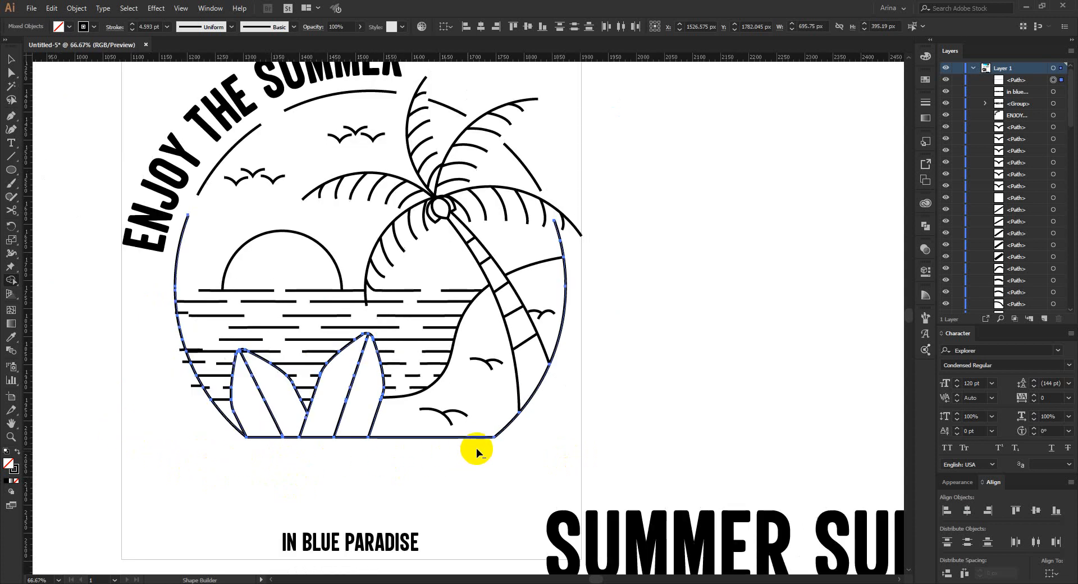
Move "SUMMER SURF" back just beneath the badge's flat edge and enlarge "IN BLUE PARADISE" to about 106.45 pt.
key("v")
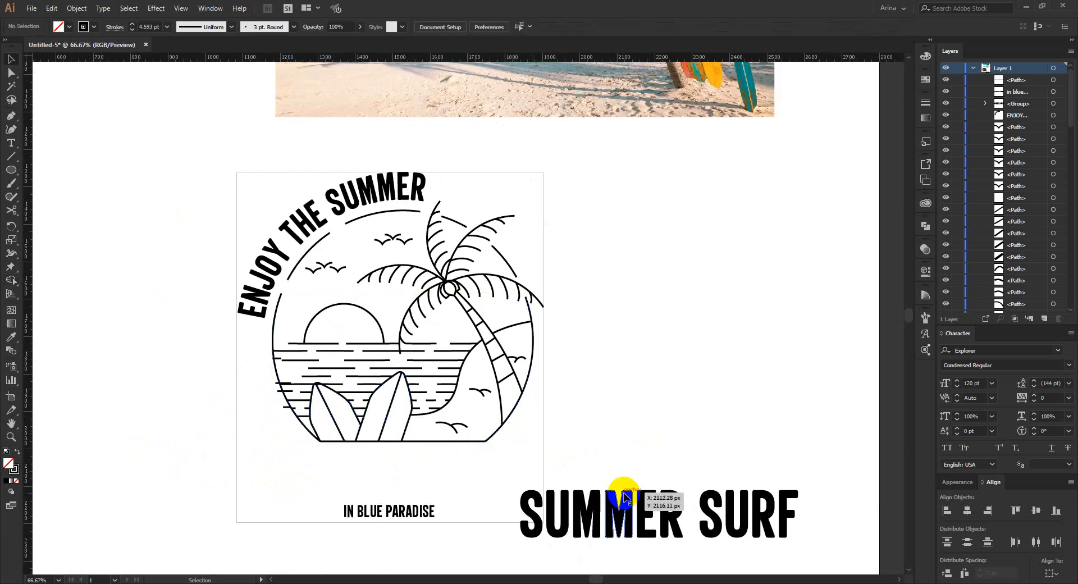
left_click_drag(621, 494, 355, 450)
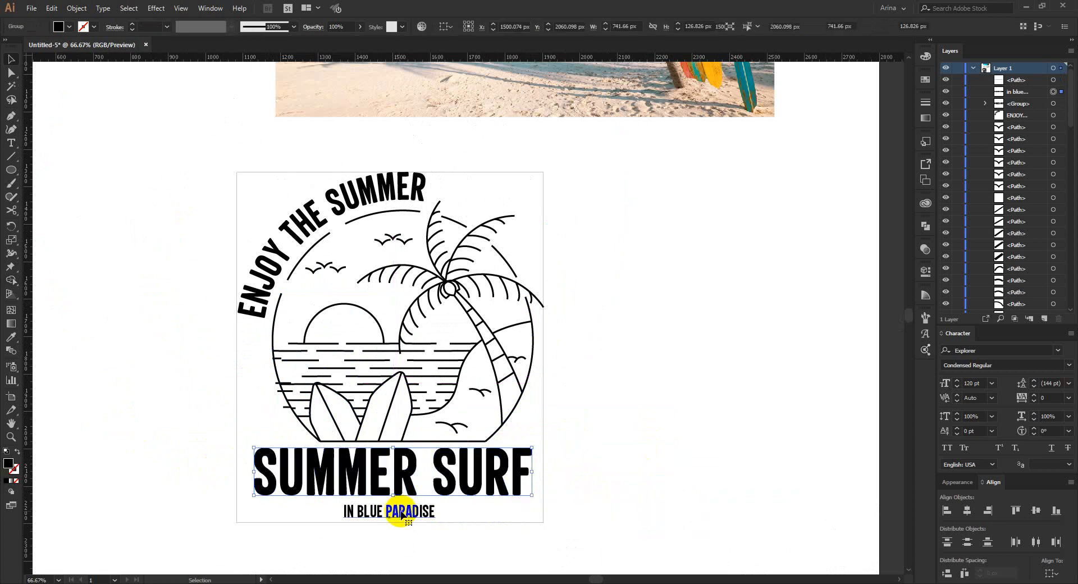
left_click(432, 510)
mouse_move(436, 511)
left_mouse_down()
mouse_move(472, 512)
mouse_move(455, 512)
left_mouse_up()
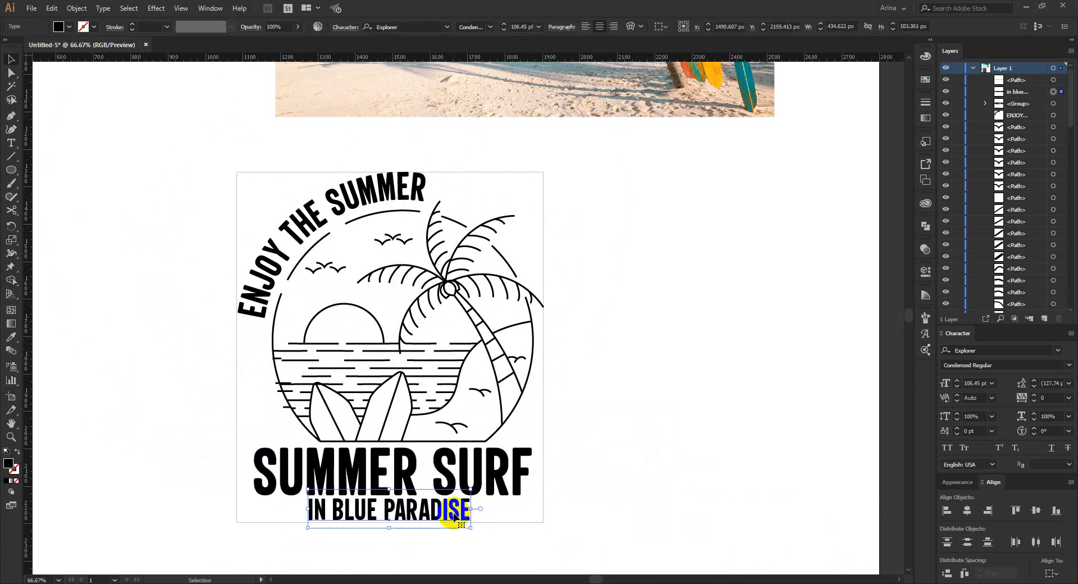
left_click(586, 507)
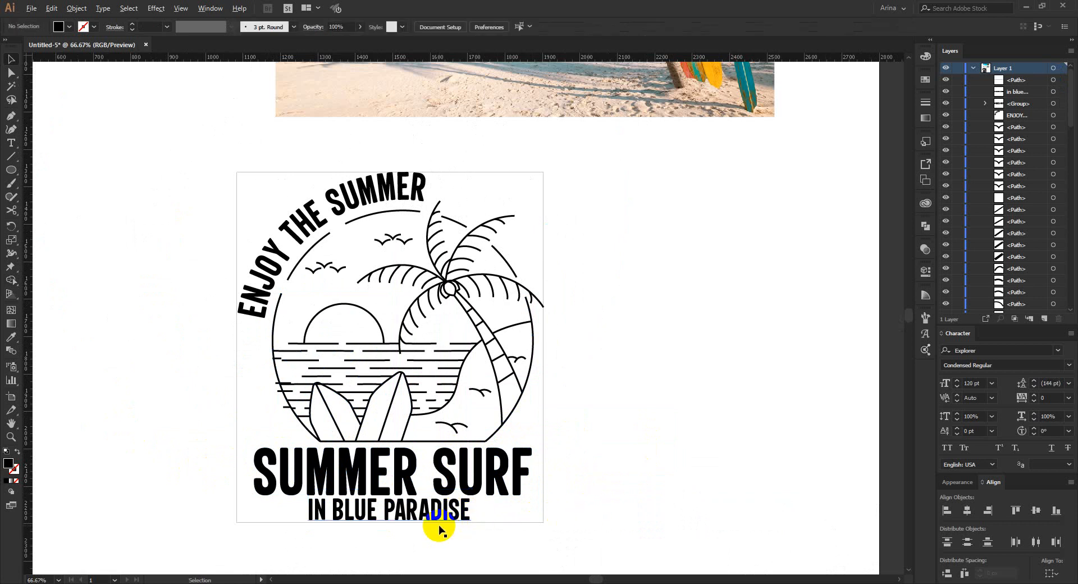
Nudge "SUMMER SURF" up about 6 px and convert "IN BLUE PARADISE" to outlines.
left_click(486, 459)
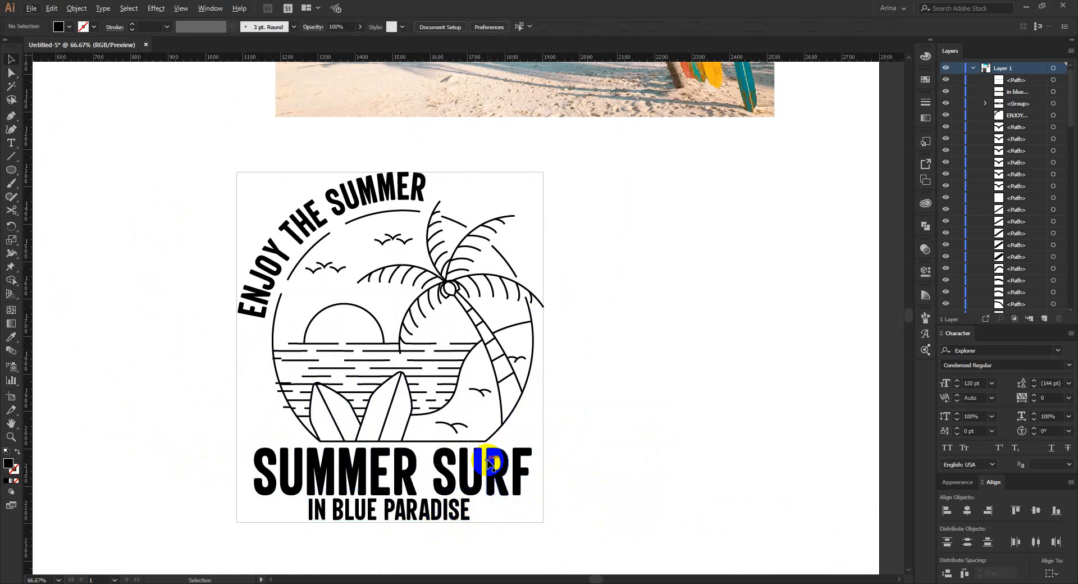
left_click(437, 507)
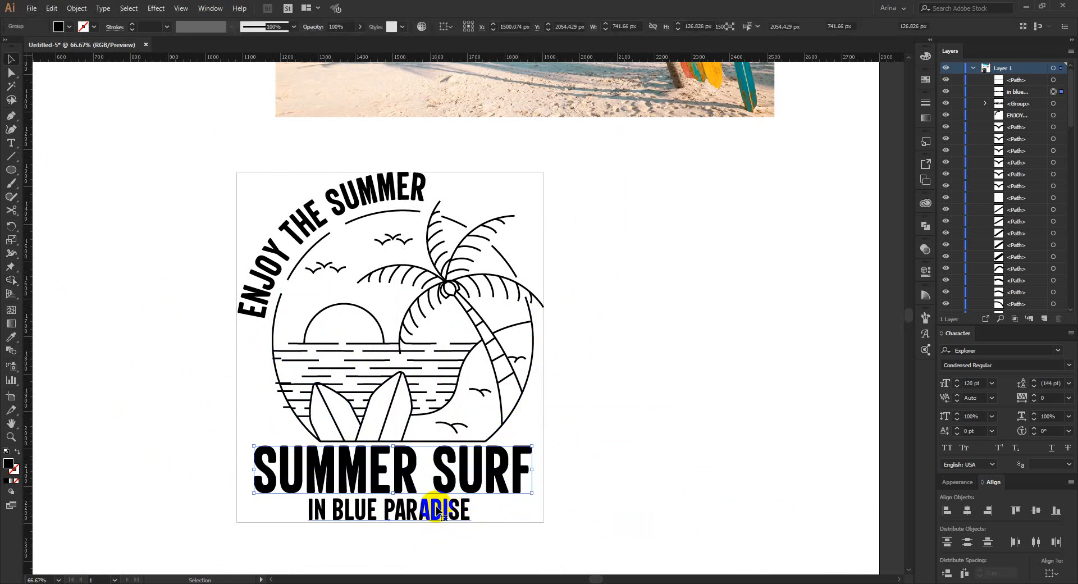
right_click(436, 505)
left_click(500, 366)
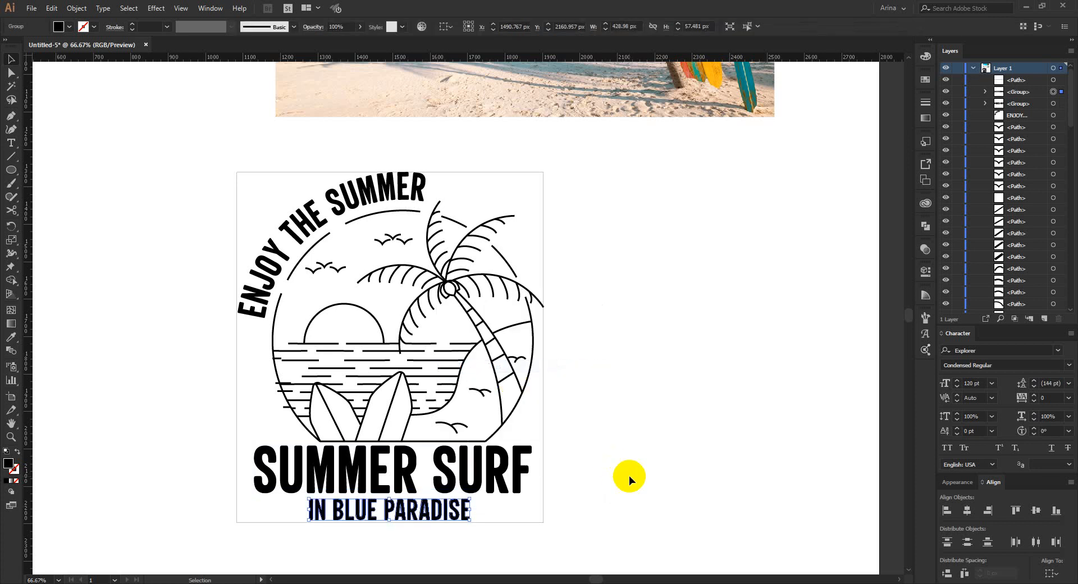
left_click(620, 485)
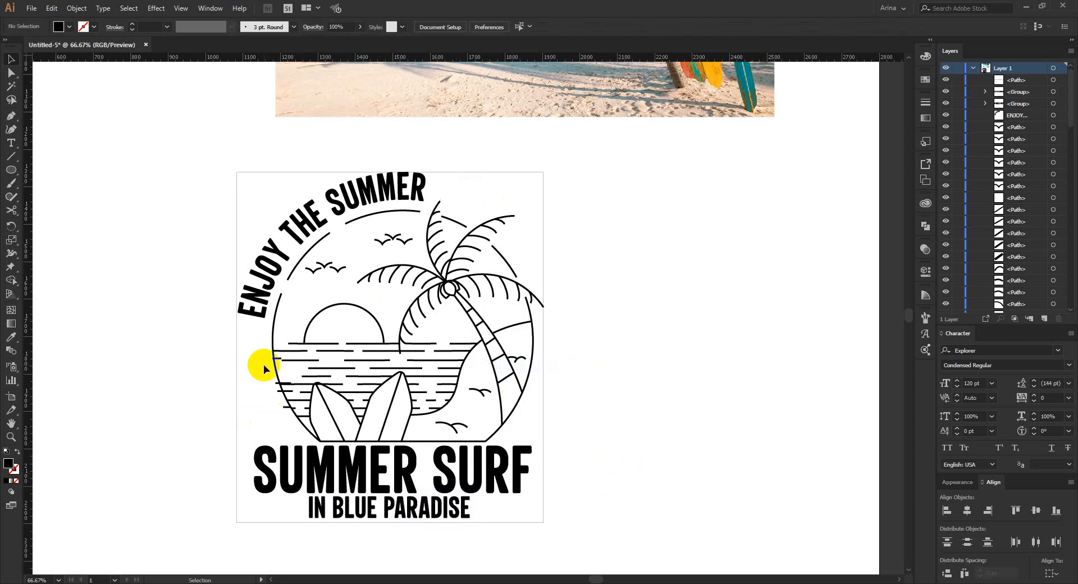
Delete the short wave-line stubs crossing the ring's left side and shift the nearby water dash slightly right and up.
scroll(396, 493, "up", 1)
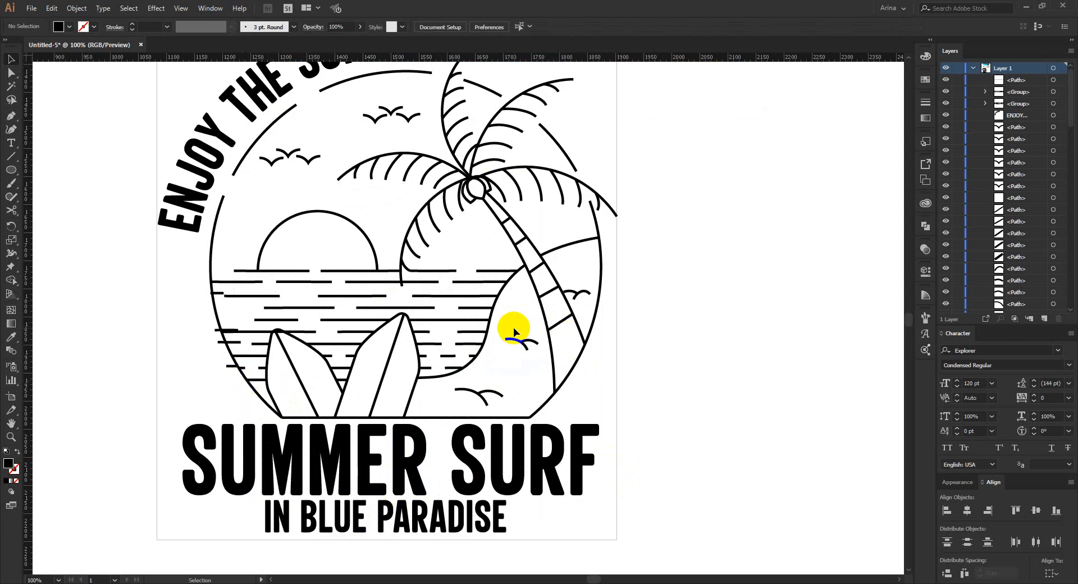
left_click(216, 333)
key("Delete")
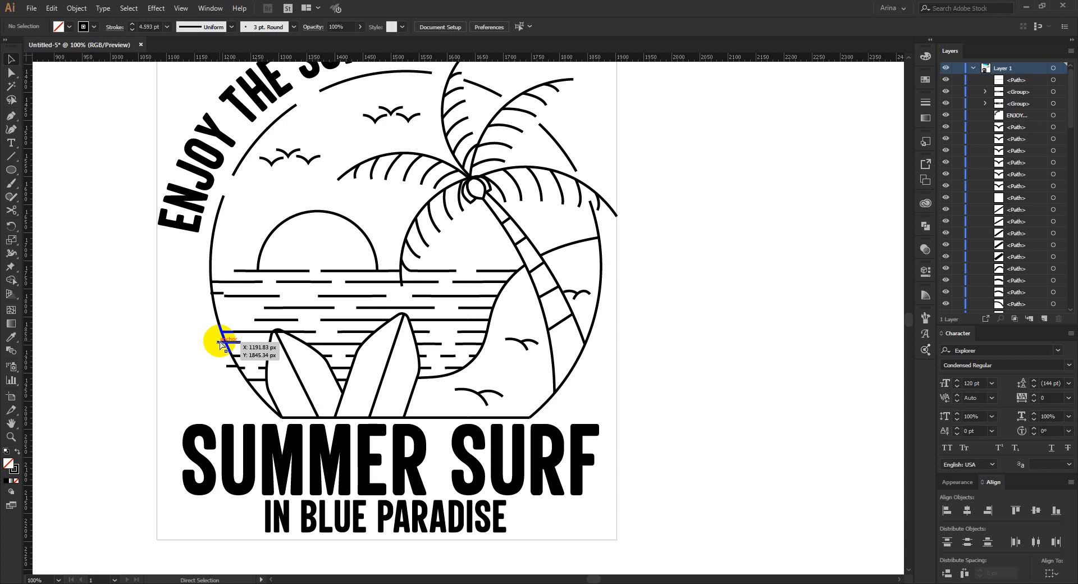
scroll(219, 344, "up", 2)
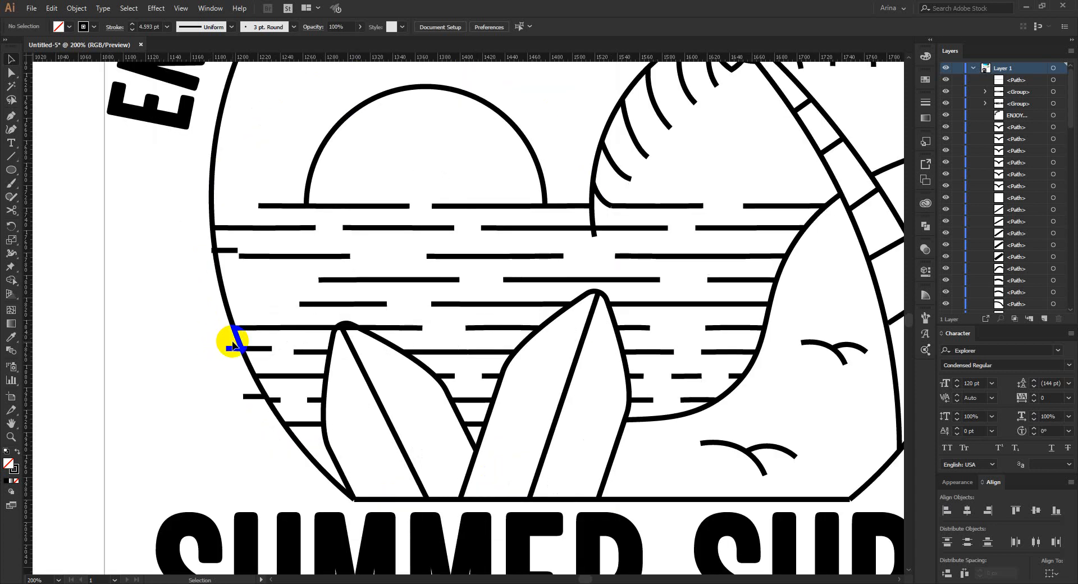
left_click(229, 348)
key("Delete")
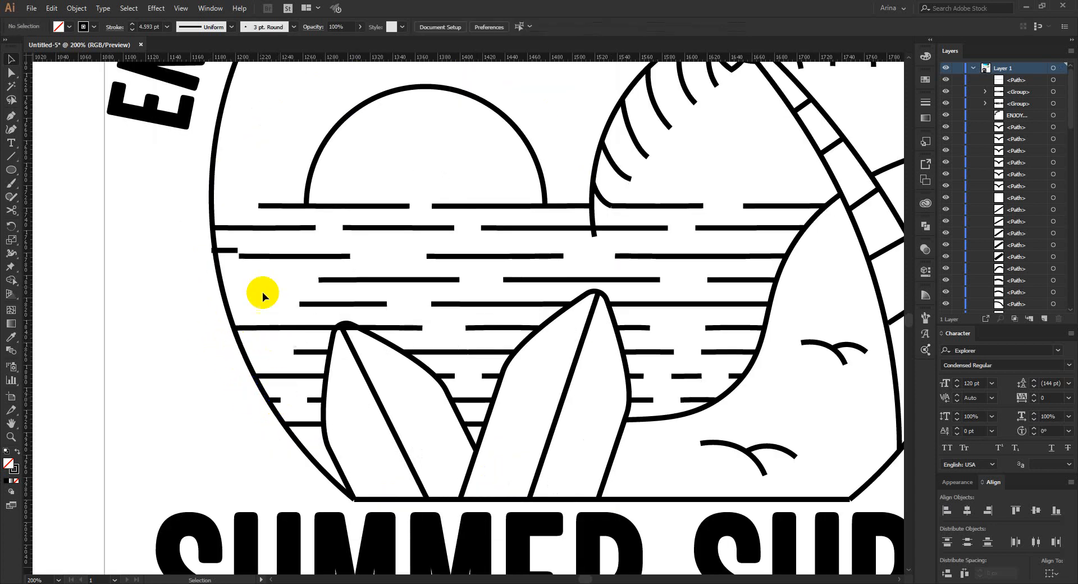
left_click(234, 251)
key("Delete")
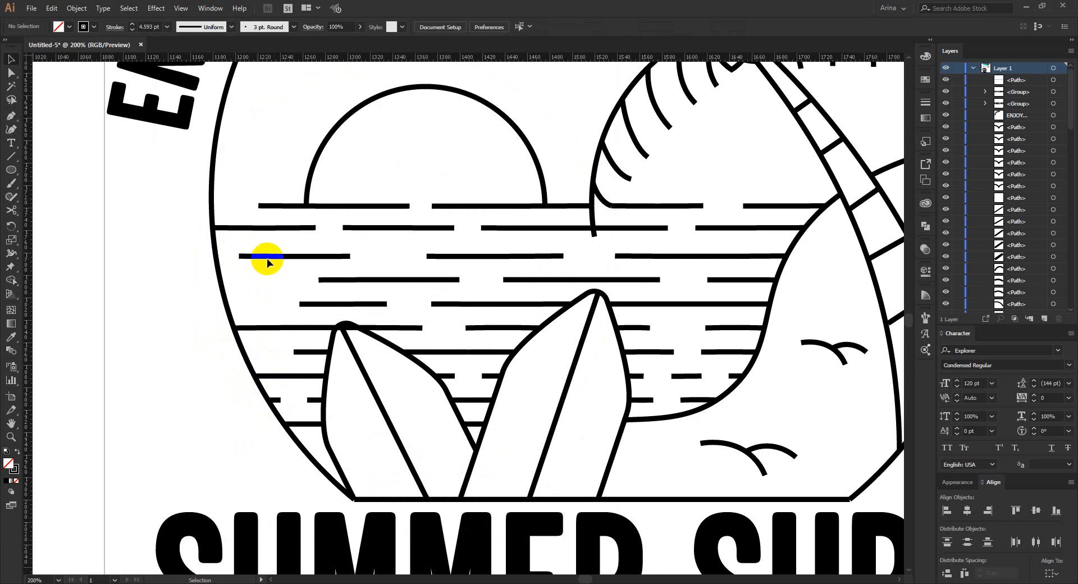
left_click_drag(271, 258, 281, 254)
left_click(50, 150)
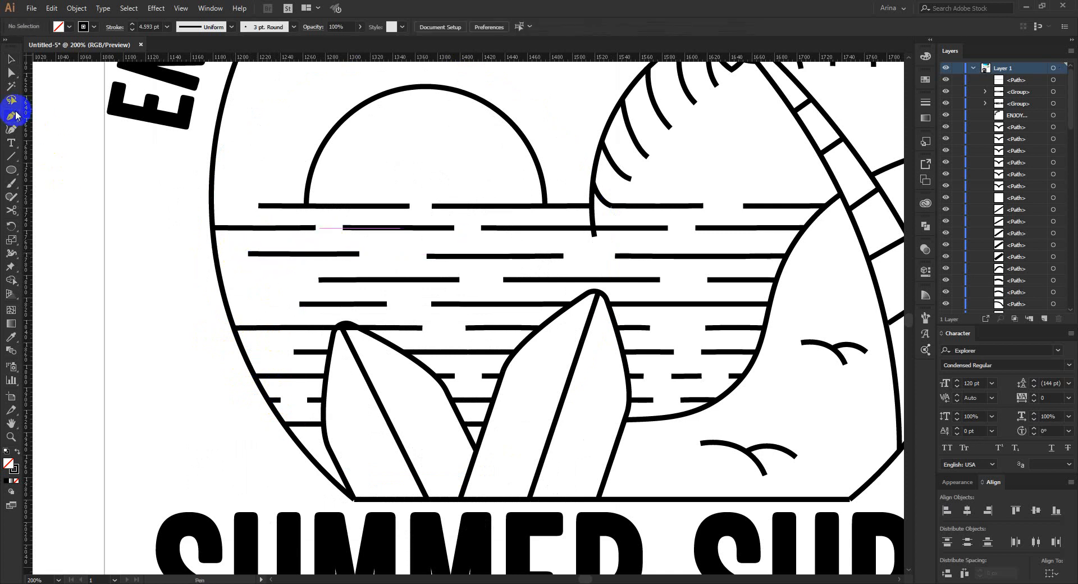
With the Pen tool, draw three short horizontal water dashes inward from the ring's left edge, the middle one about 60 px long.
left_click(212, 205)
left_click(239, 206)
key("Escape")
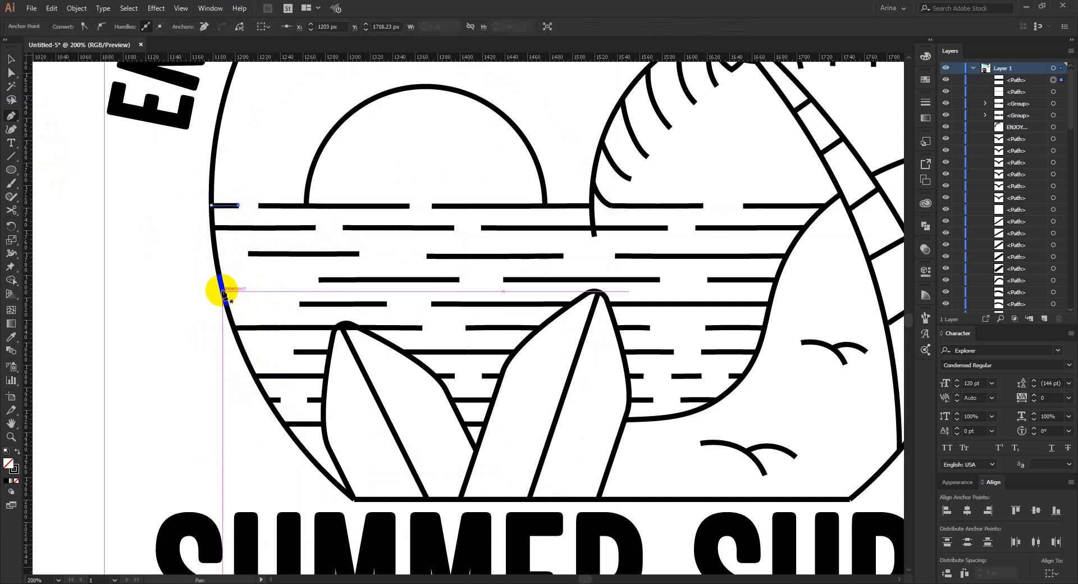
left_click(221, 279)
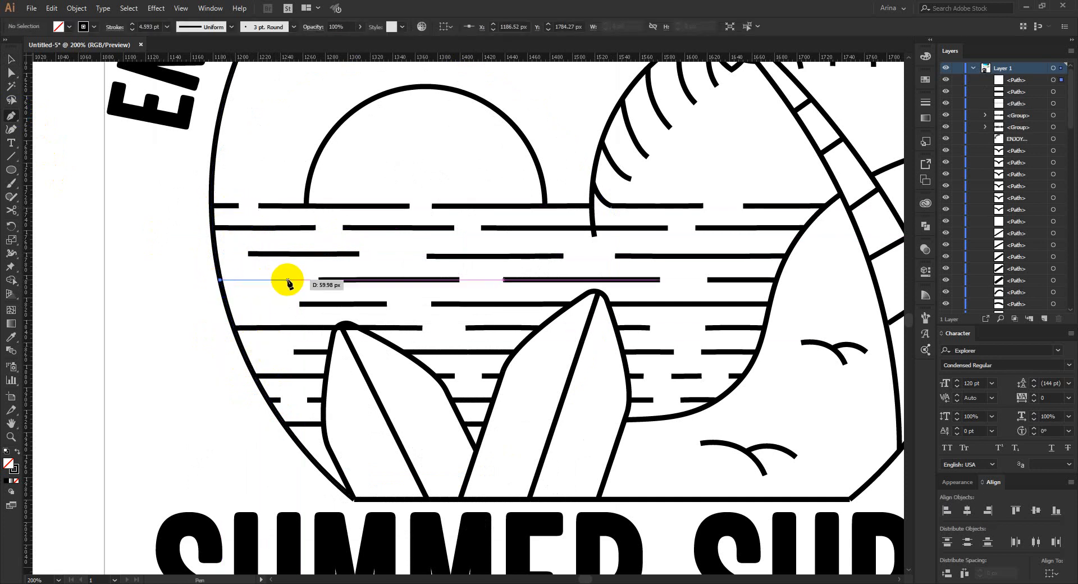
left_click(287, 279)
key("Escape")
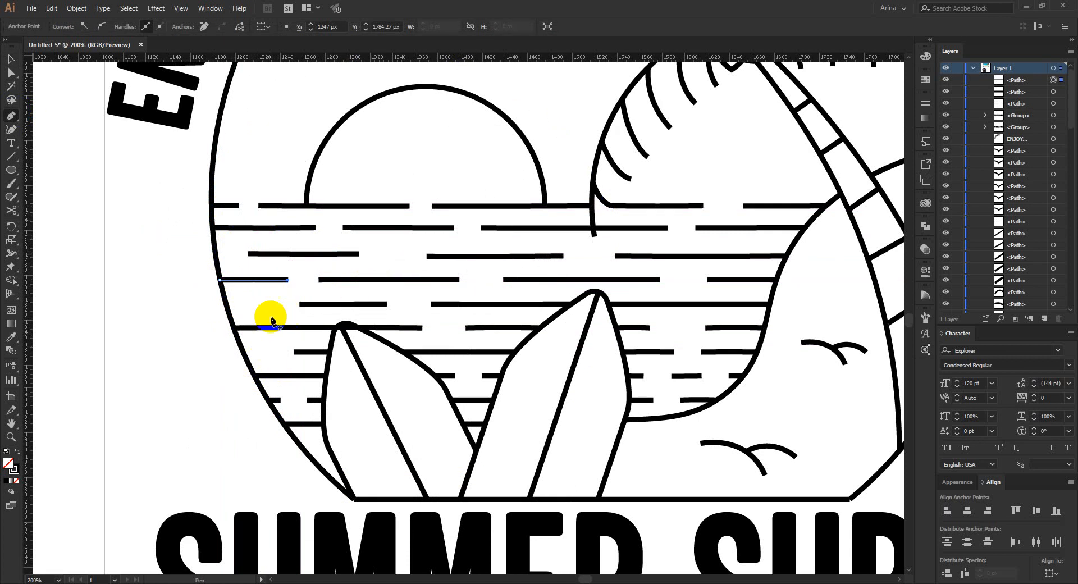
left_click(226, 306)
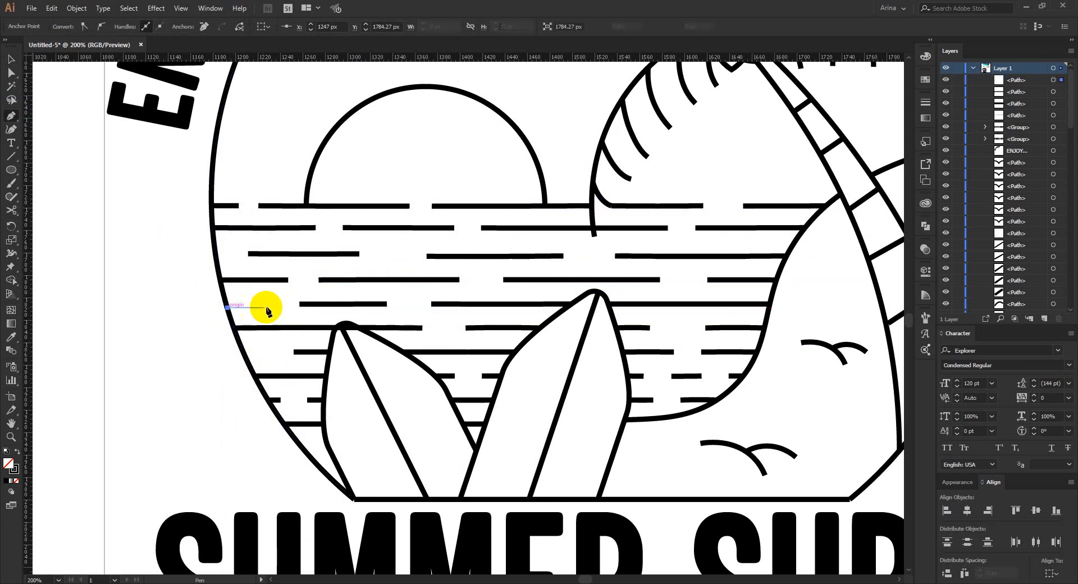
left_click(274, 307)
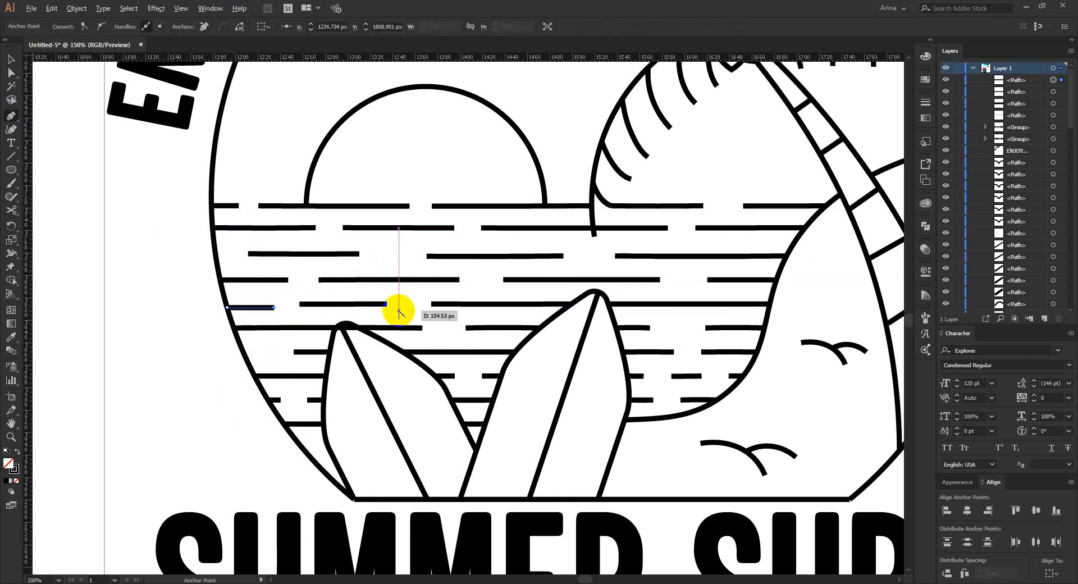
scroll(395, 306, "down", 1)
scroll(397, 308, "down", 1)
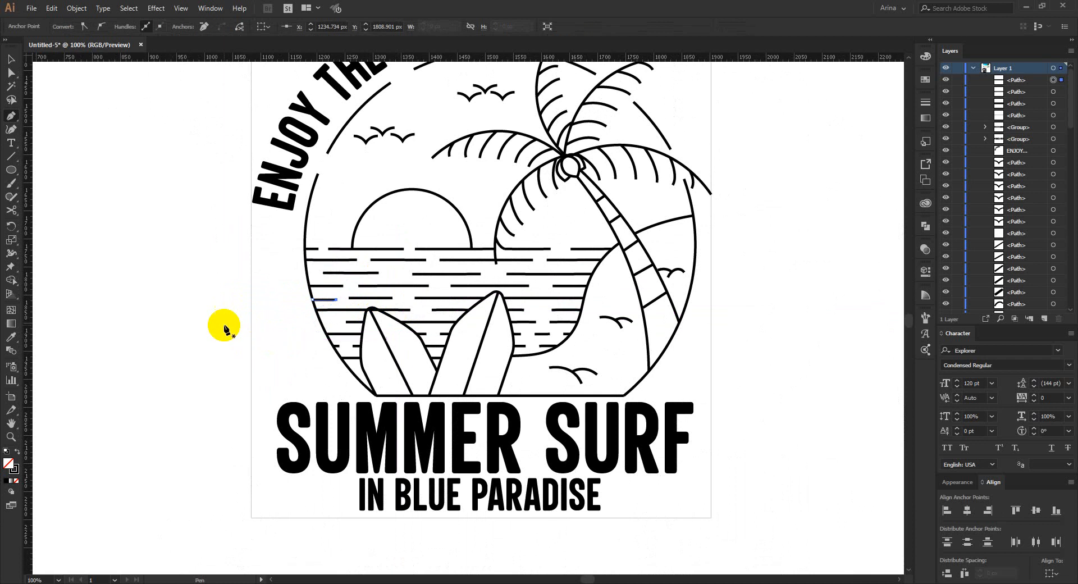
scroll(248, 353, "down", 1)
key("v")
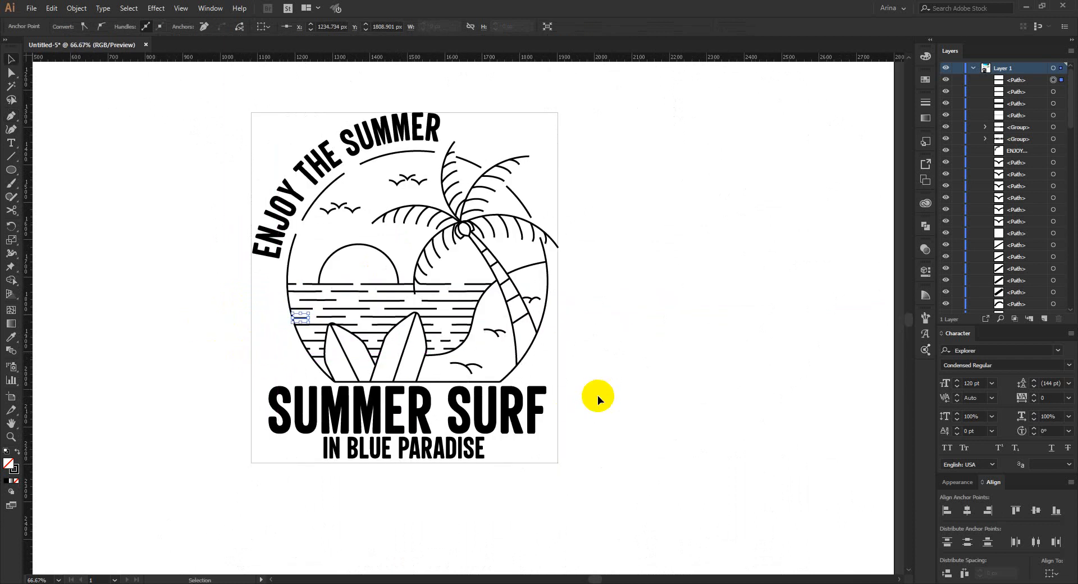
left_click(450, 133)
Draw two parallel horizontal lines about 274 px long, just right of the word "SUMMER" in the curved lettering.
scroll(449, 135, "up", 1)
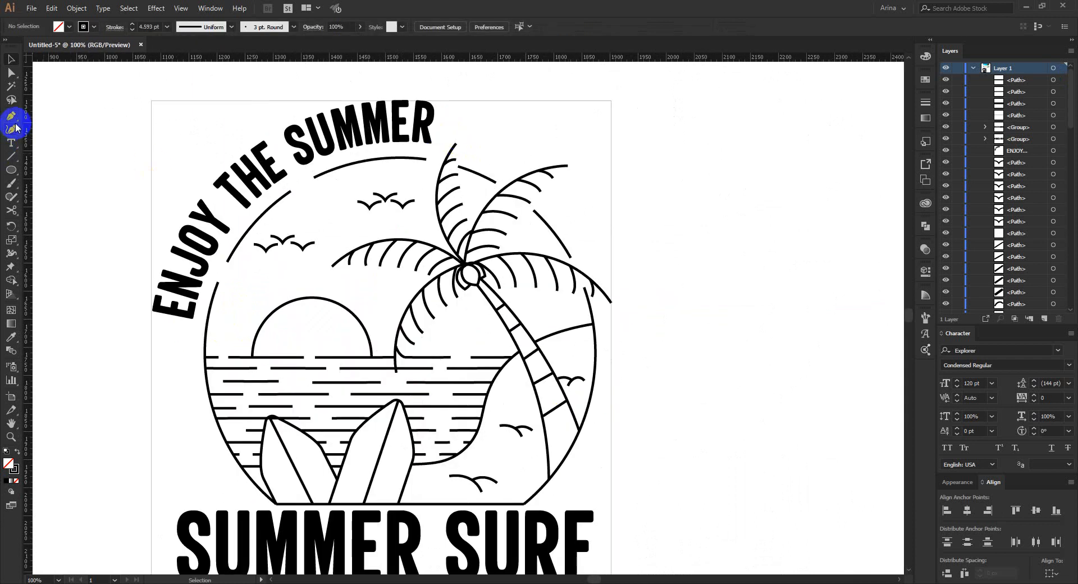
left_click(452, 112)
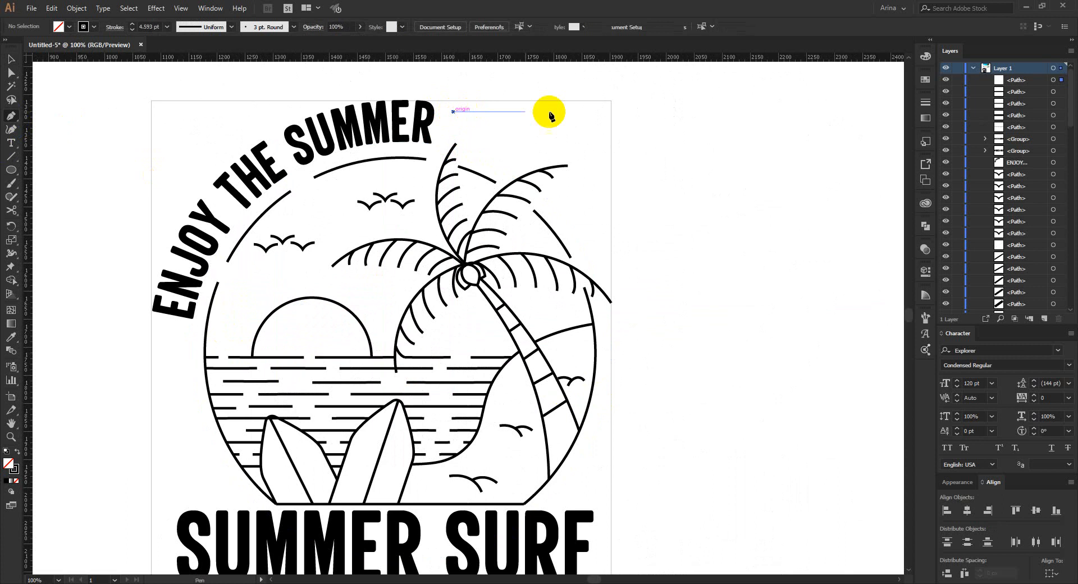
left_click(604, 111)
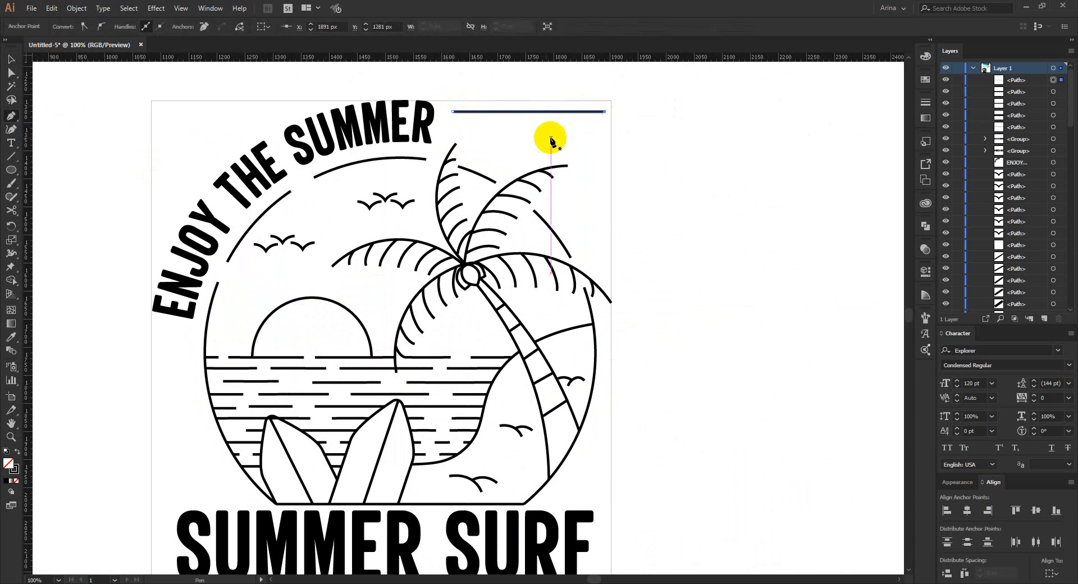
left_click(449, 120, "ctrl")
left_click(445, 124)
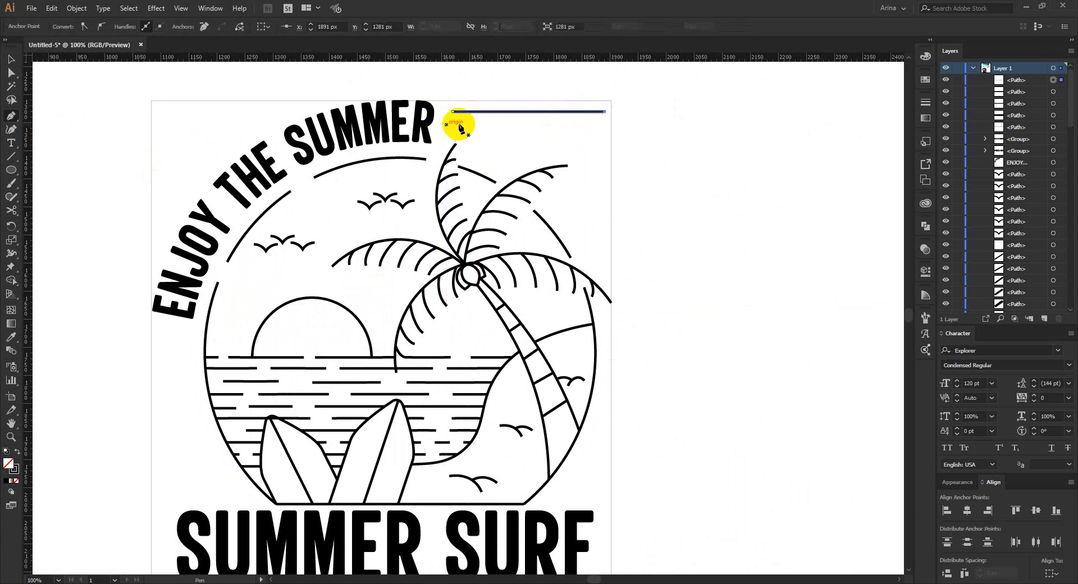
left_click(600, 124)
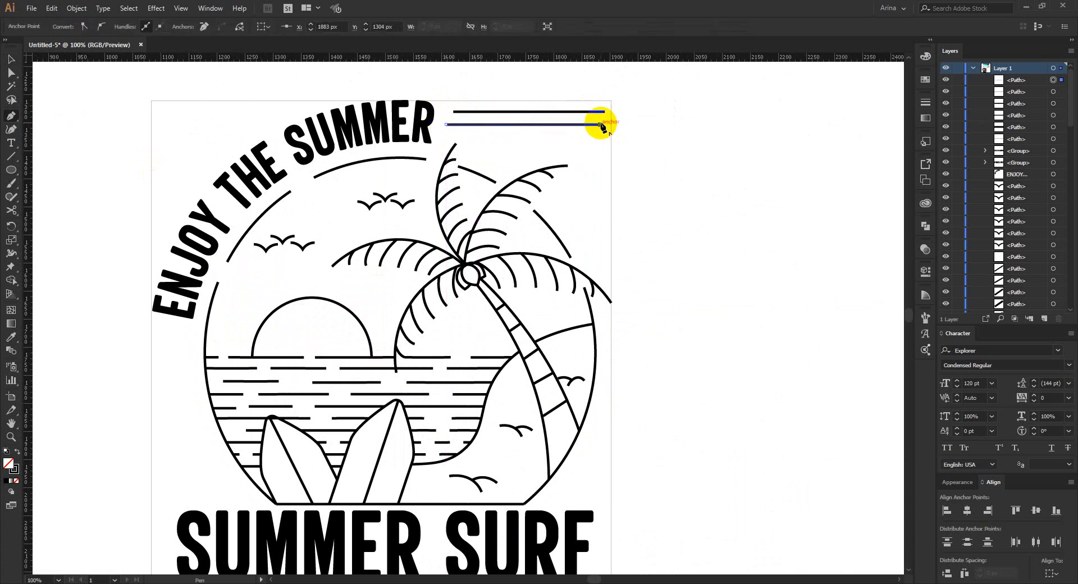
key("v")
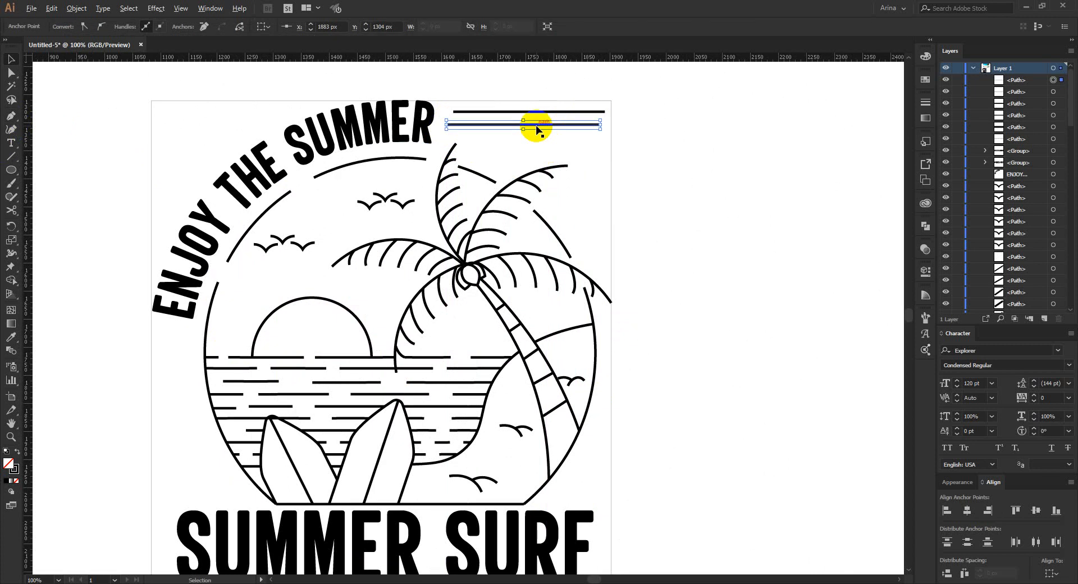
Duplicate the horizontal line into staggered stacks down the badge's right side and beside its lower left side.
left_click_drag(535, 129, 659, 433, "alt")
scroll(640, 236, "down", 1)
scroll(662, 241, "down", 2)
left_click_drag(657, 432, 175, 449, "alt")
left_click_drag(176, 451, 158, 357, "alt")
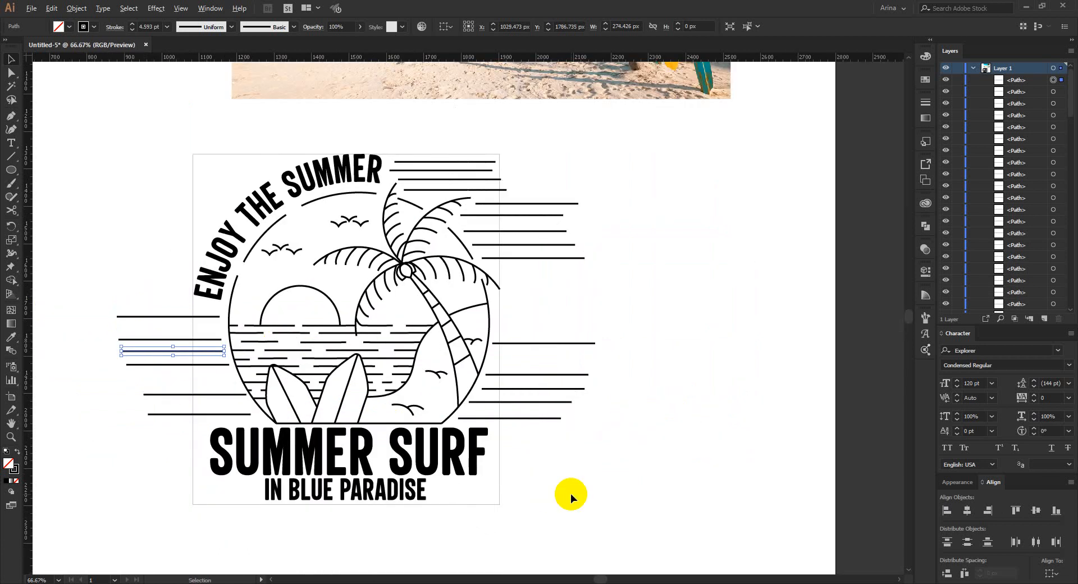
Place a pair of copied horizontal lines to the right of "IN BLUE PARADISE" and duplicate the pair to the text's left.
scroll(466, 500, "up", 2)
left_click_drag(555, 380, 524, 490, "alt")
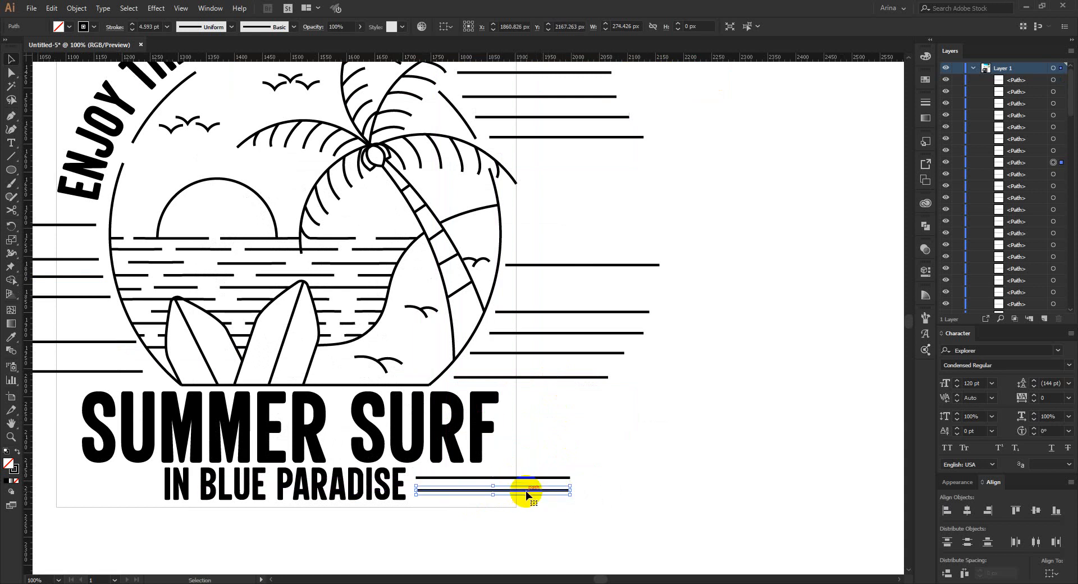
scroll(688, 472, "down", 1)
left_click_drag(617, 502, 318, 483)
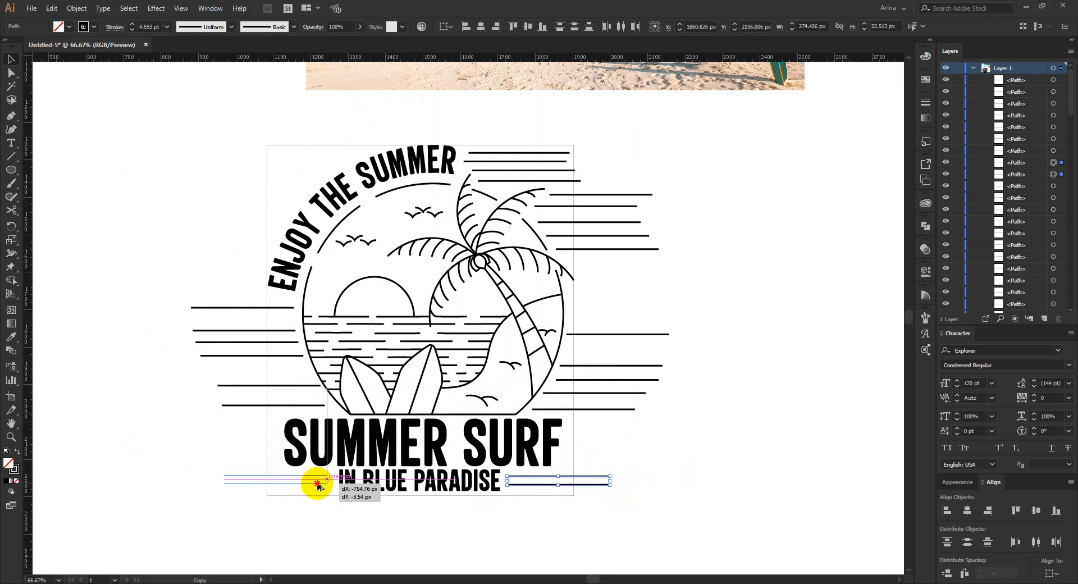
left_click(489, 535)
Select the upper and lower line stacks on the badge's right side and erase the parts extending beyond the artboard.
scroll(659, 155, "up", 1)
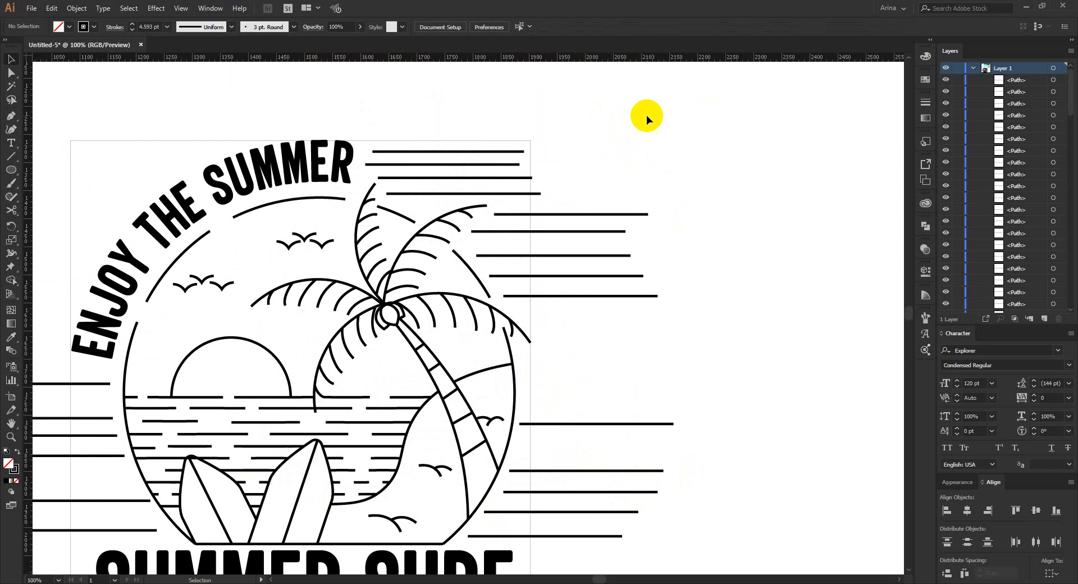
left_click_drag(697, 108, 549, 550)
key("shift+e")
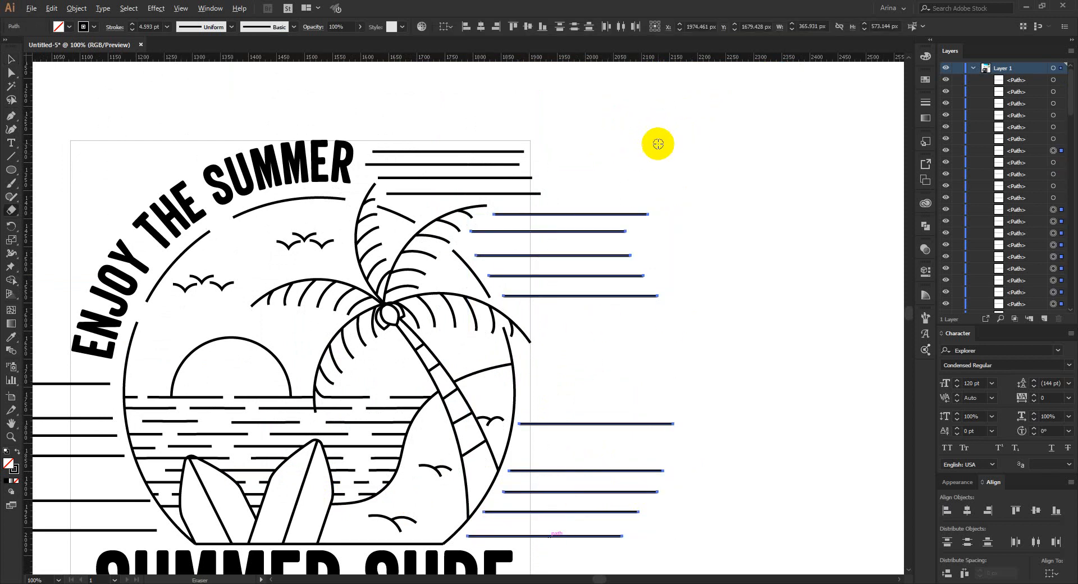
scroll(678, 124, "down", 1)
mouse_move(694, 116)
left_mouse_down()
mouse_move(608, 413)
mouse_move(527, 558)
mouse_move(539, 556)
left_mouse_up()
key("v")
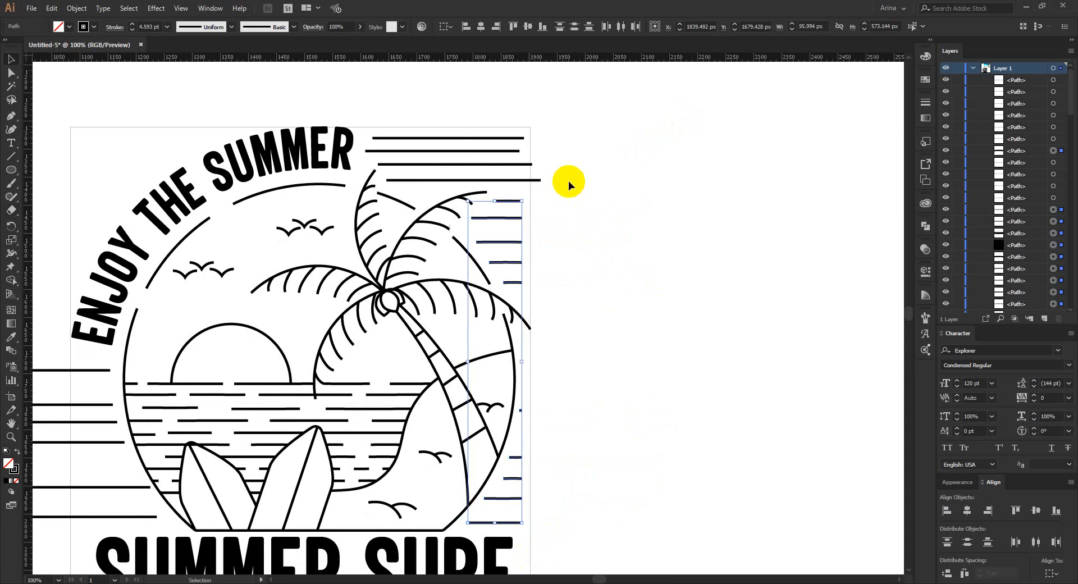
Select only the four lines beside the curved lettering and erase their right ends just inside the artboard edge.
left_click(514, 180)
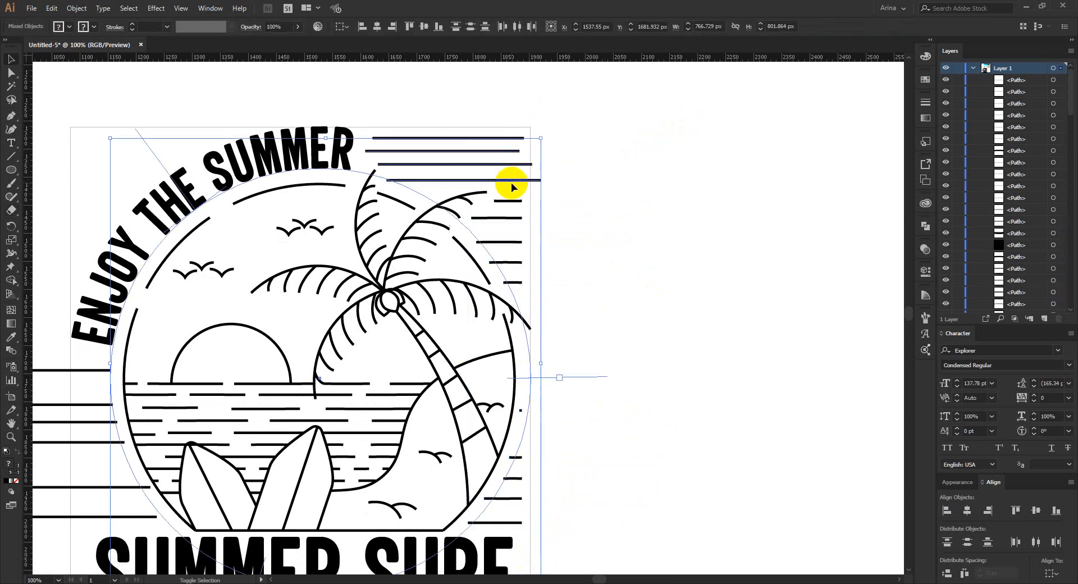
key("shift+e")
key("v")
left_click(355, 149)
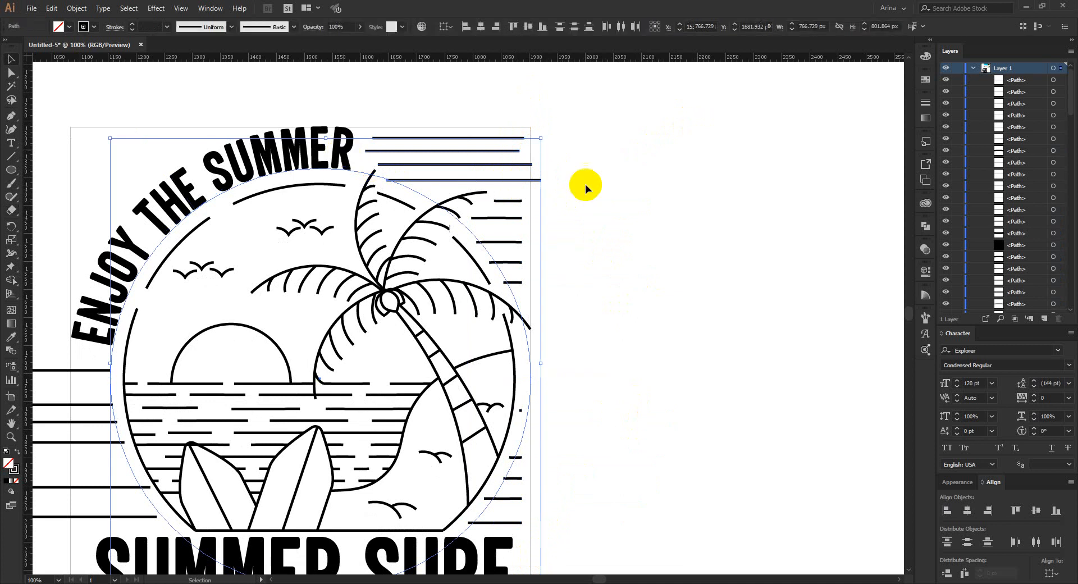
key("shift+e")
left_click_drag(571, 114, 515, 215)
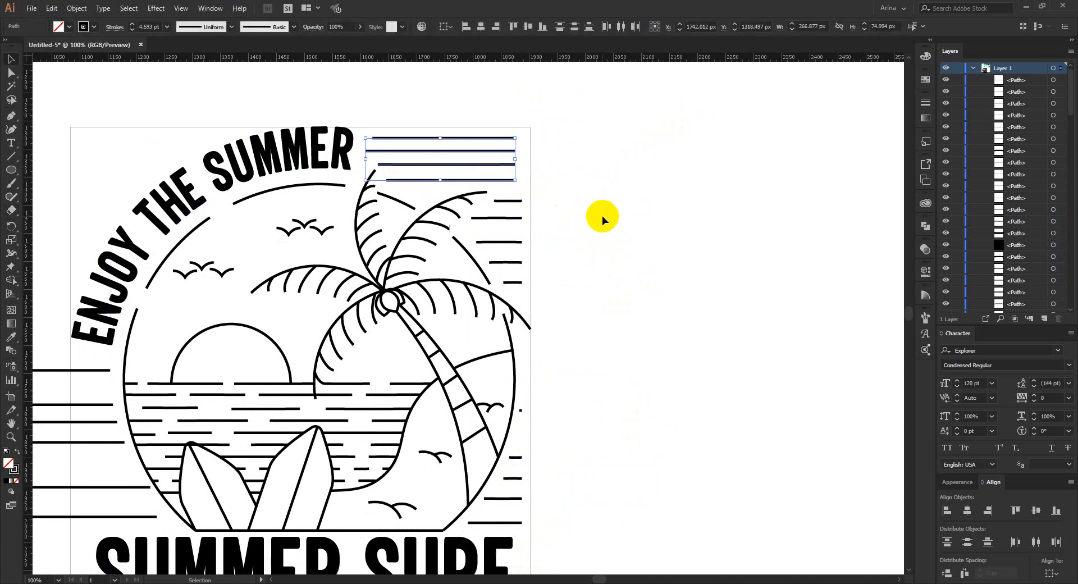
left_click(601, 216)
Erase small gaps in the four lines beside the curved lettering and in a line just below them, making them dashed.
key("shift+e")
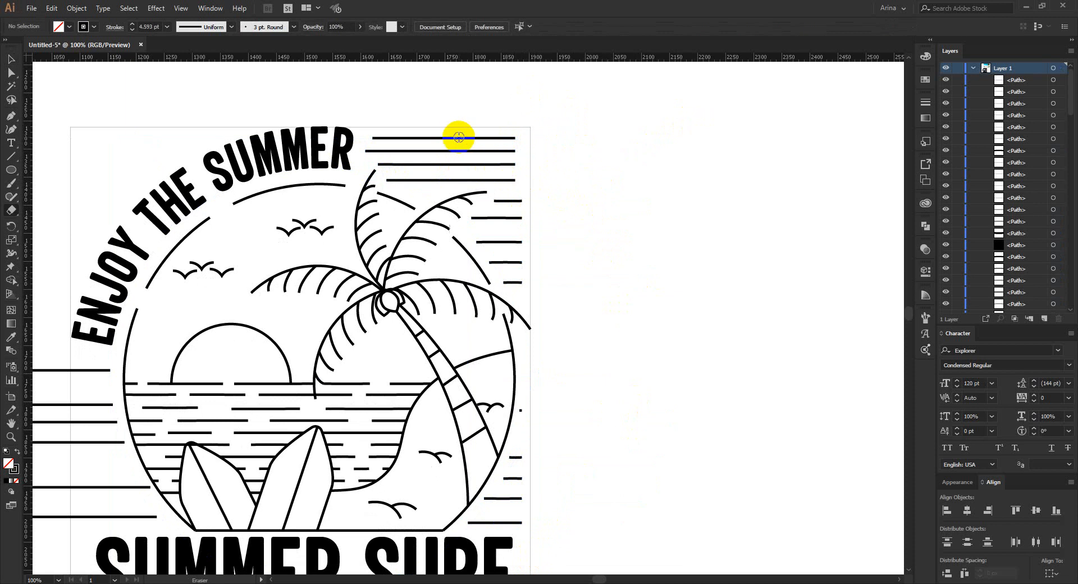
left_click(407, 150)
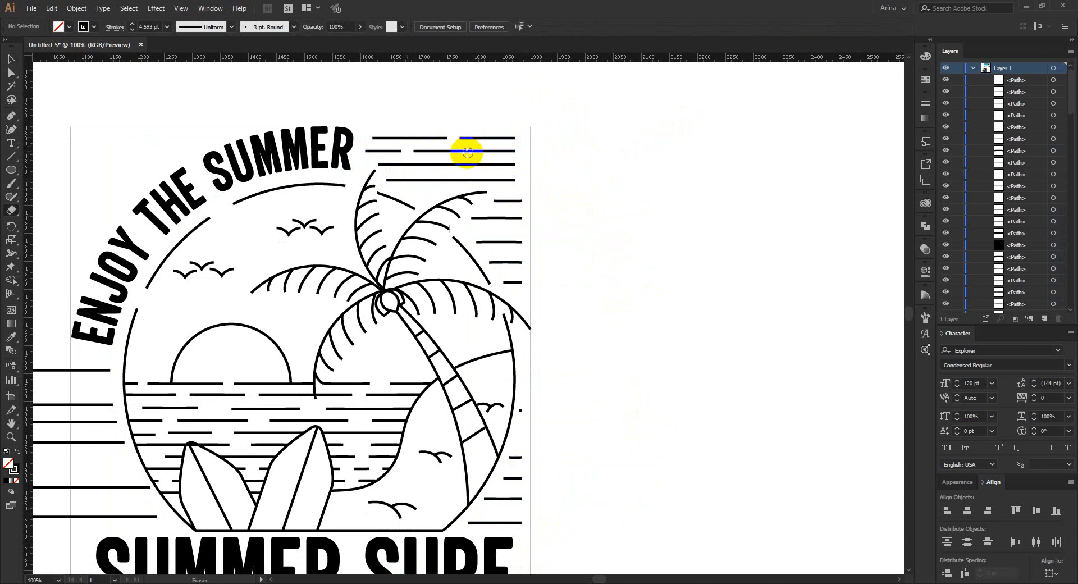
left_click(433, 163)
left_click(492, 164)
left_click(423, 180)
left_click_drag(495, 217, 497, 218)
scroll(595, 293, "down", 3)
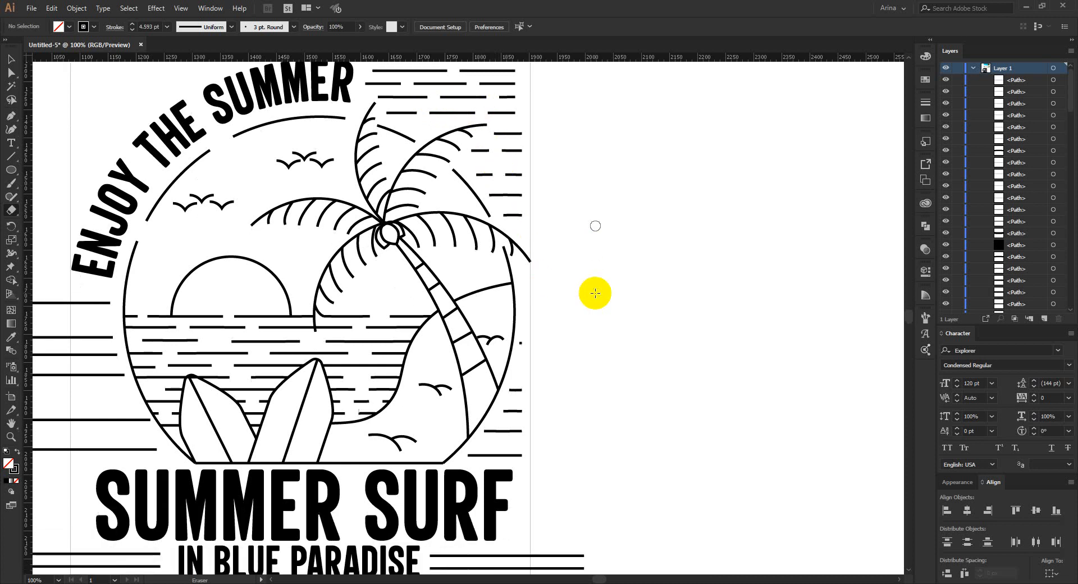
Select the six lines on the badge's left side and erase the parts extending beyond the artboard's left edge.
scroll(595, 293, "down", 2)
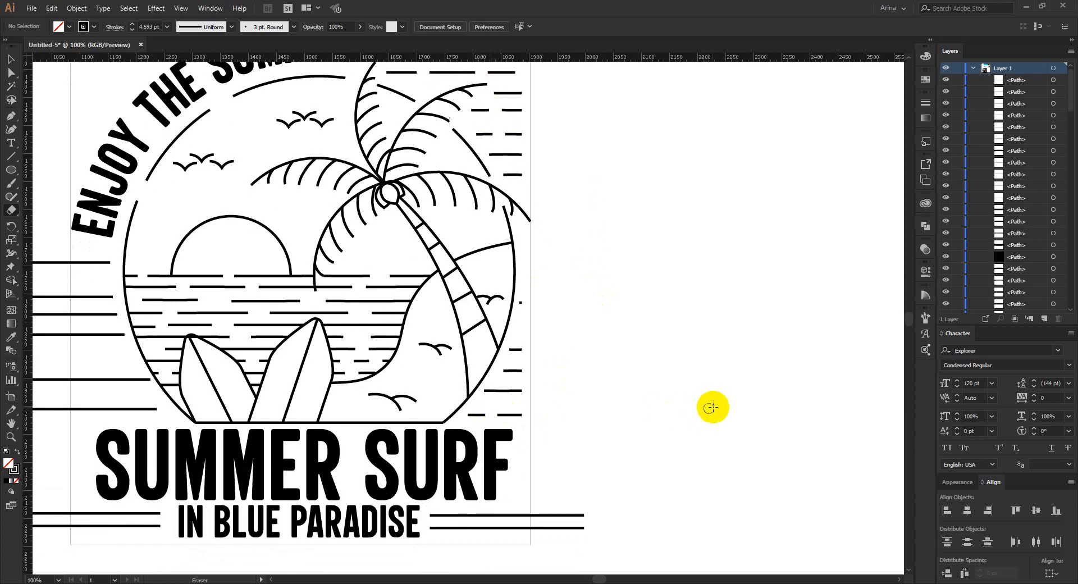
scroll(709, 404, "down", 1)
scroll(336, 365, "up", 1)
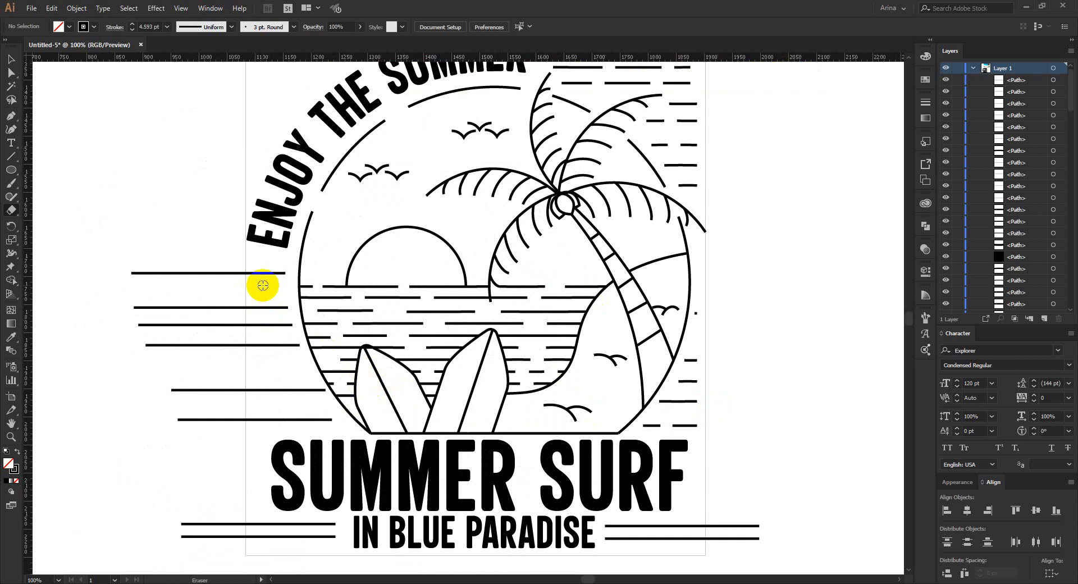
key("v")
mouse_move(94, 230)
left_mouse_down()
mouse_move(216, 553)
mouse_move(221, 486)
left_mouse_up()
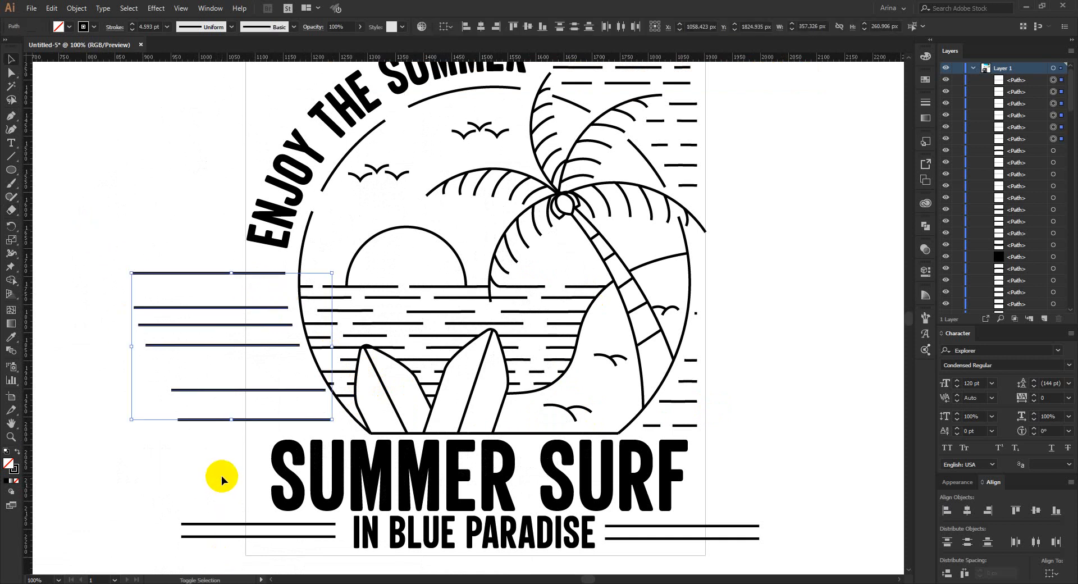
key("shift+e")
left_click_drag(127, 209, 245, 459)
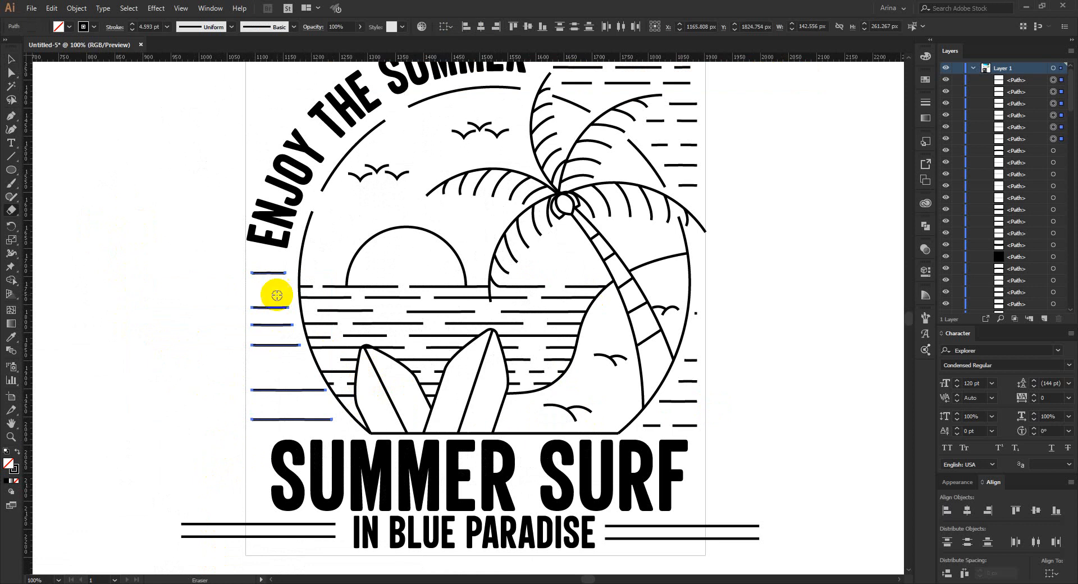
Erase gaps in all but the second of the six lines on the badge's left side, making them dashed, and deselect.
left_click(271, 273)
left_click(268, 325)
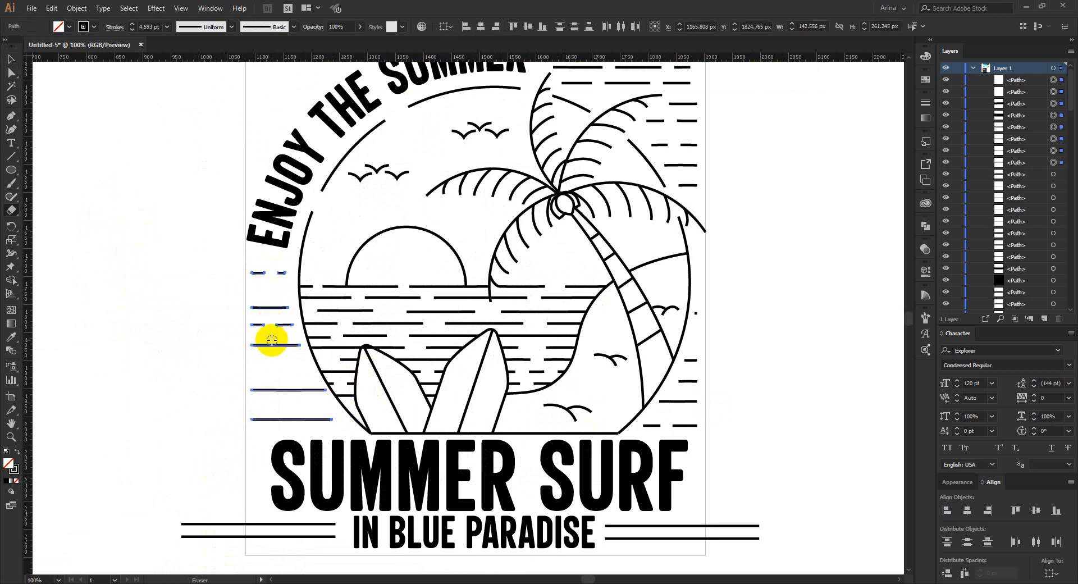
left_click(273, 344)
left_click(303, 390)
left_click(272, 390)
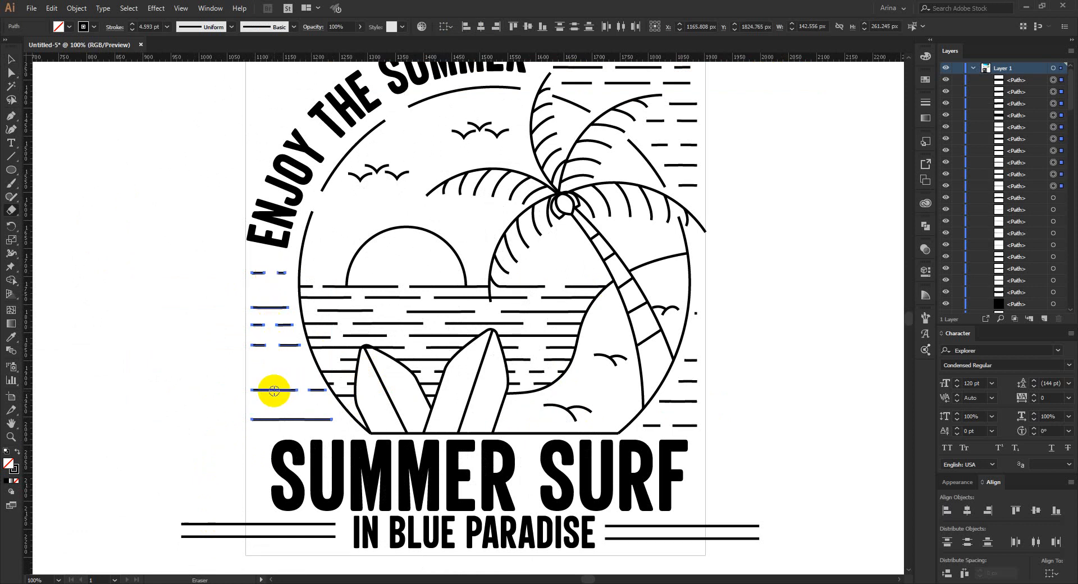
left_click(272, 419)
left_click(307, 419)
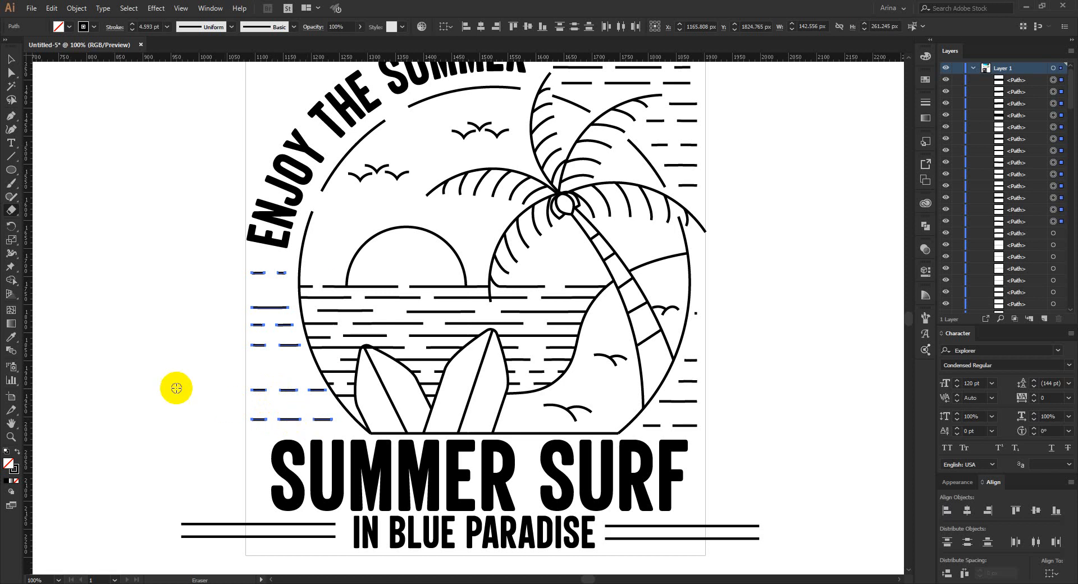
key("v")
left_click(172, 386)
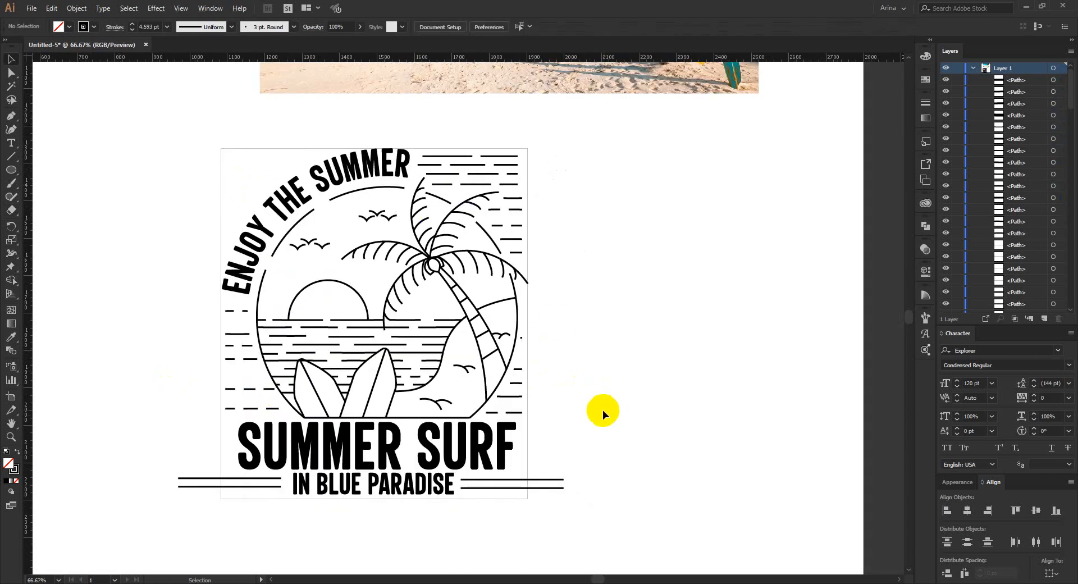
Group the two lines right of "IN BLUE PARADISE", and group the two lines left of it separately.
scroll(438, 490, "up", 1)
left_click_drag(611, 505, 600, 539)
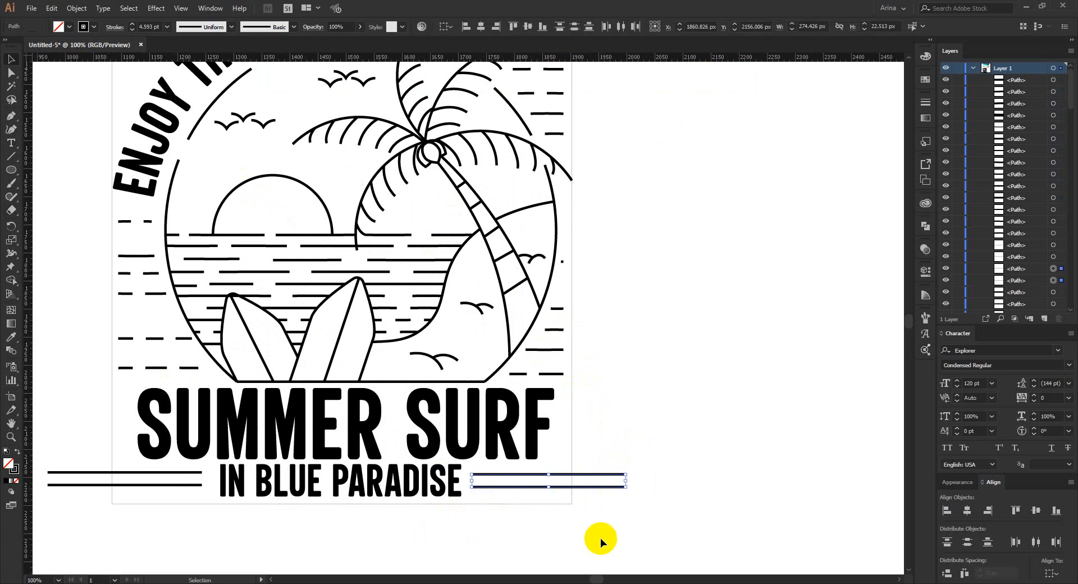
key("ctrl+g")
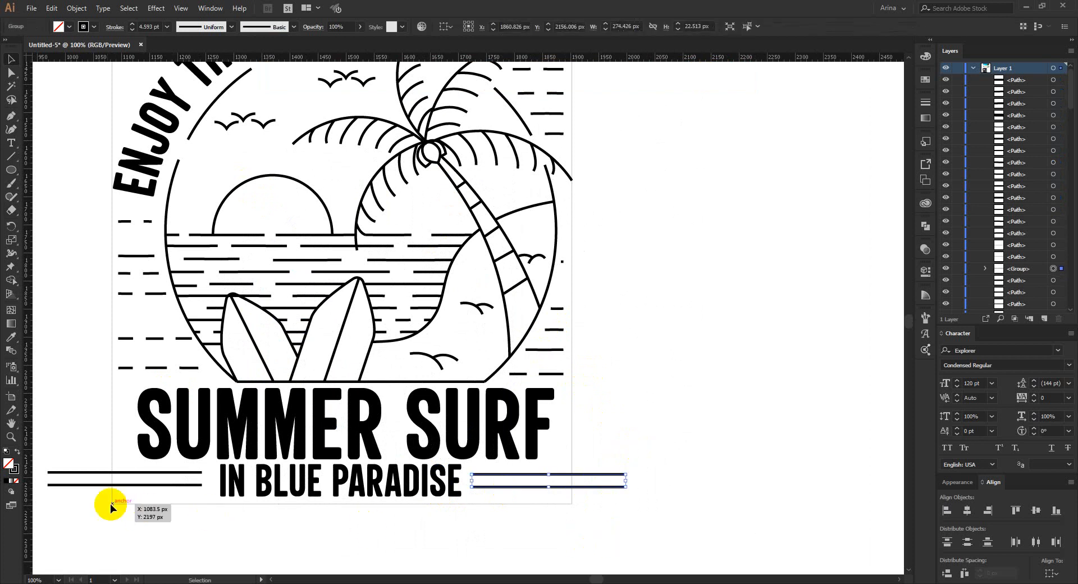
left_click_drag(86, 498, 66, 416)
key("ctrl+g")
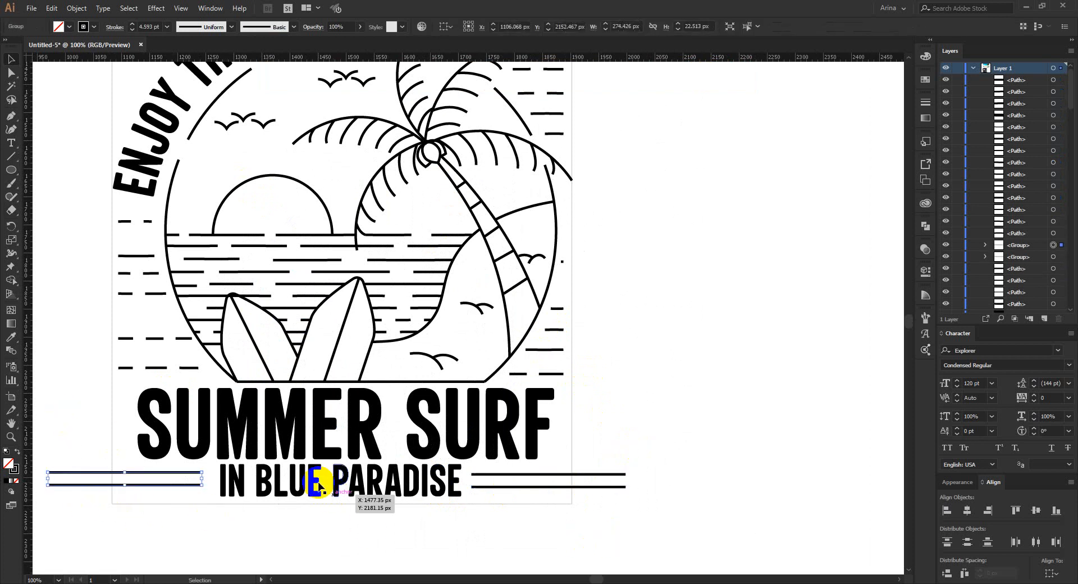
Select "IN BLUE PARADISE" with both line groups, align them by vertical centres and distribute them by horizontal centres.
left_click(308, 481)
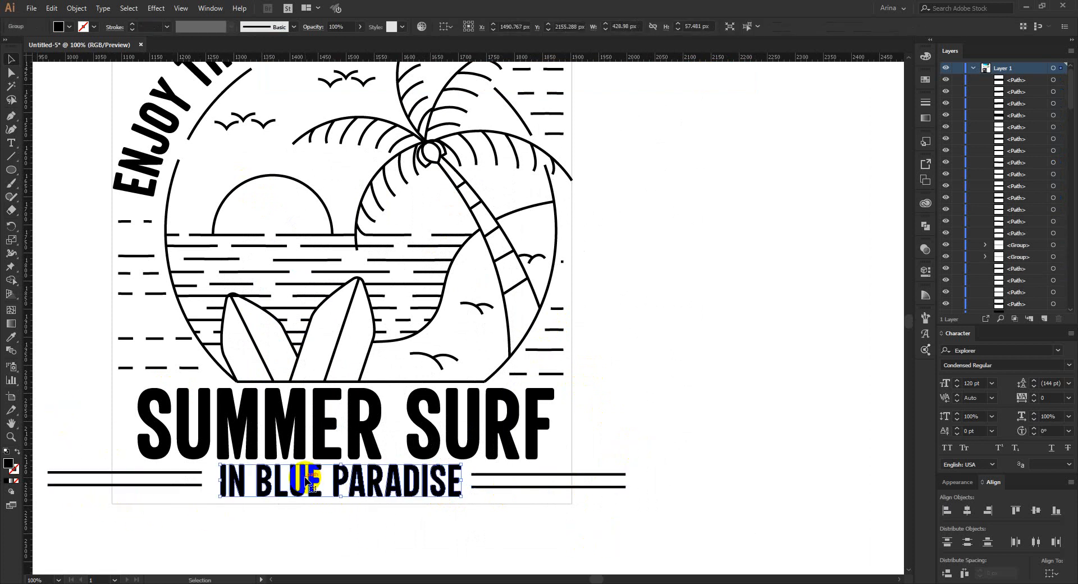
left_click(516, 489, "shift")
left_click(155, 486, "shift")
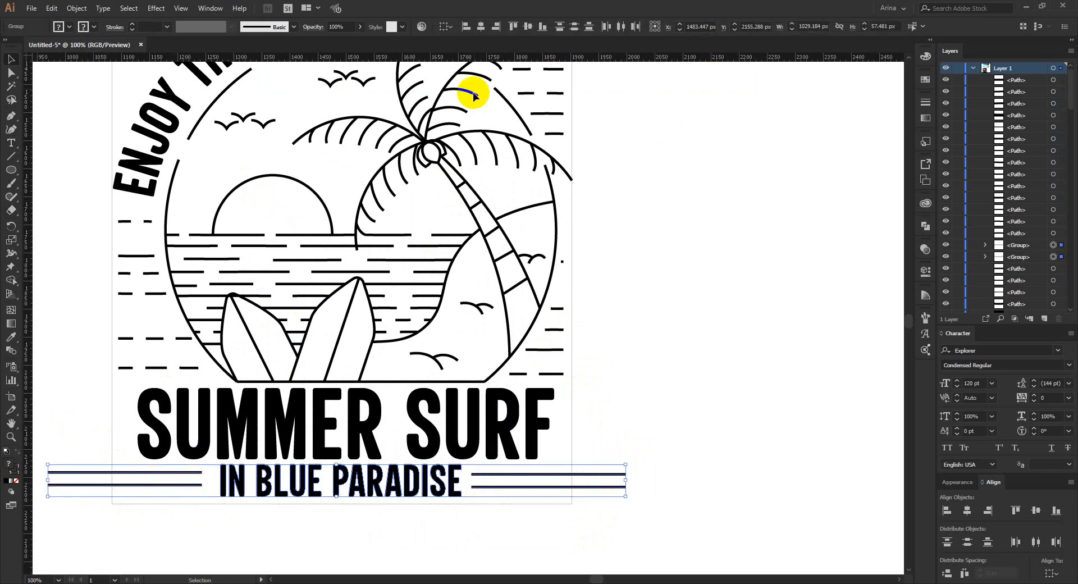
left_click(529, 27)
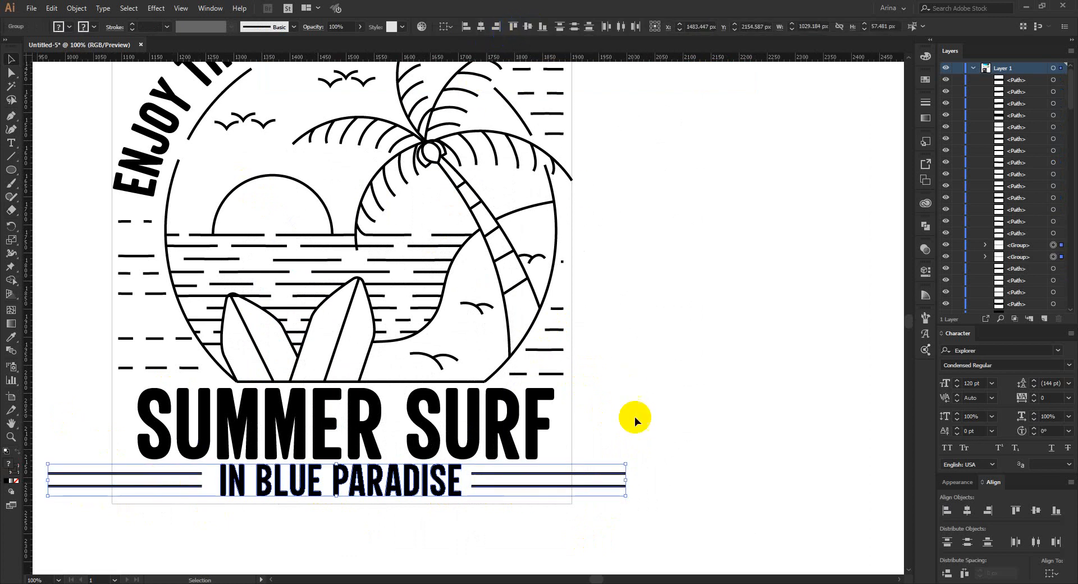
left_click(620, 26)
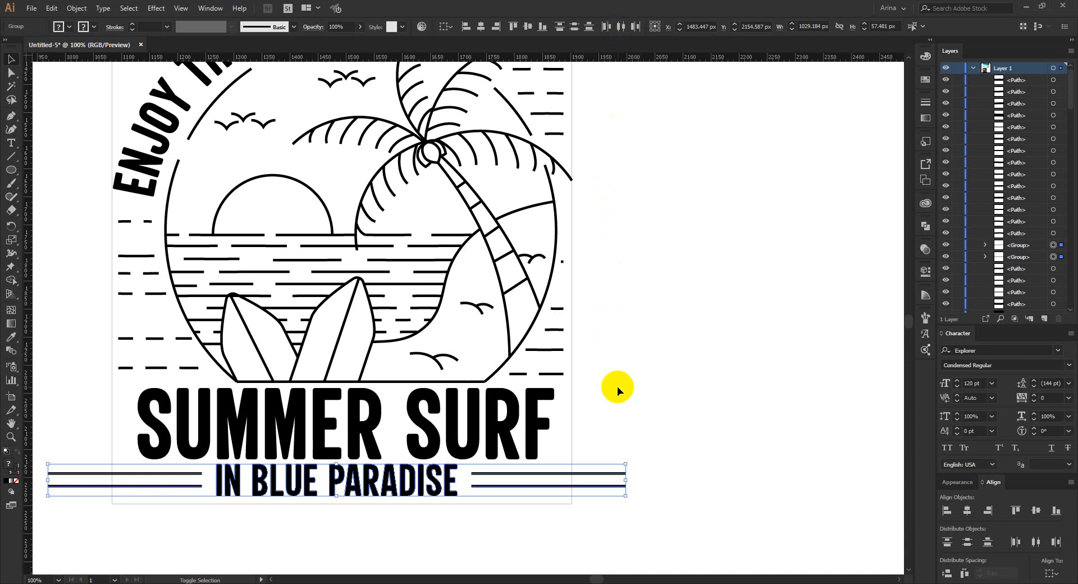
Erase the outer ends of both line pairs beside "IN BLUE PARADISE" so they stop just inside the artboard, and deselect.
key("shift+e")
mouse_move(637, 341)
left_mouse_down()
mouse_move(638, 402)
mouse_move(573, 526)
mouse_move(558, 534)
mouse_move(569, 533)
left_mouse_up()
scroll(621, 494, "down", 1)
scroll(275, 511, "up", 1)
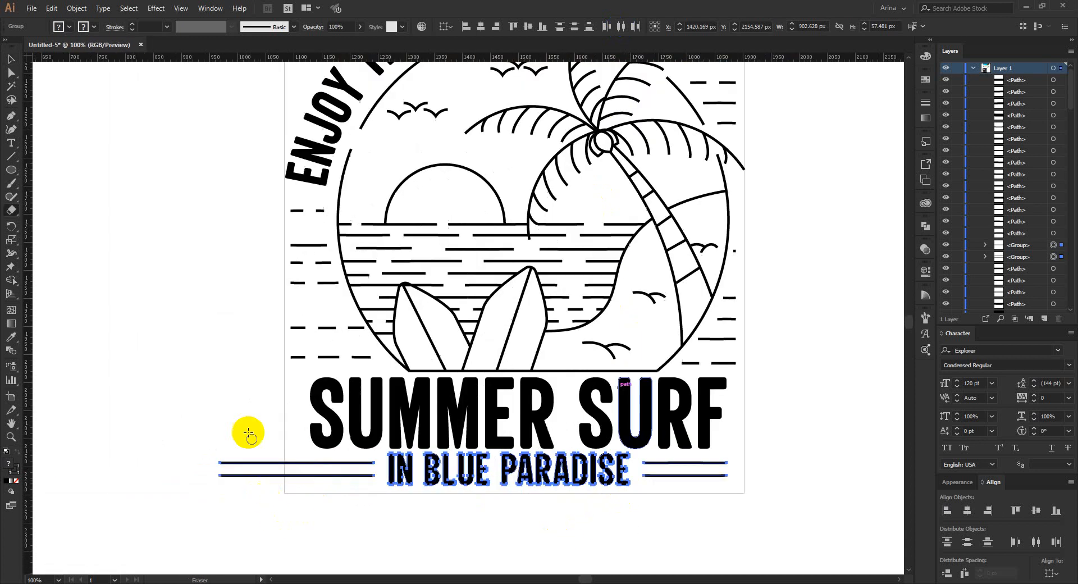
mouse_move(193, 338)
left_mouse_down()
mouse_move(243, 447)
mouse_move(300, 514)
left_mouse_up()
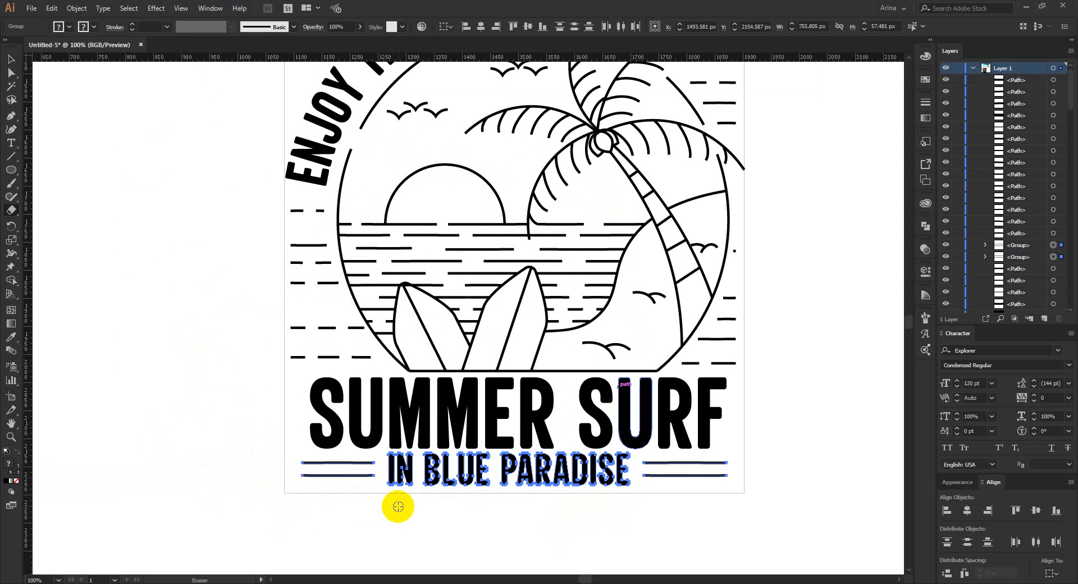
key("v")
left_click(415, 523)
scroll(417, 523, "down", 1)
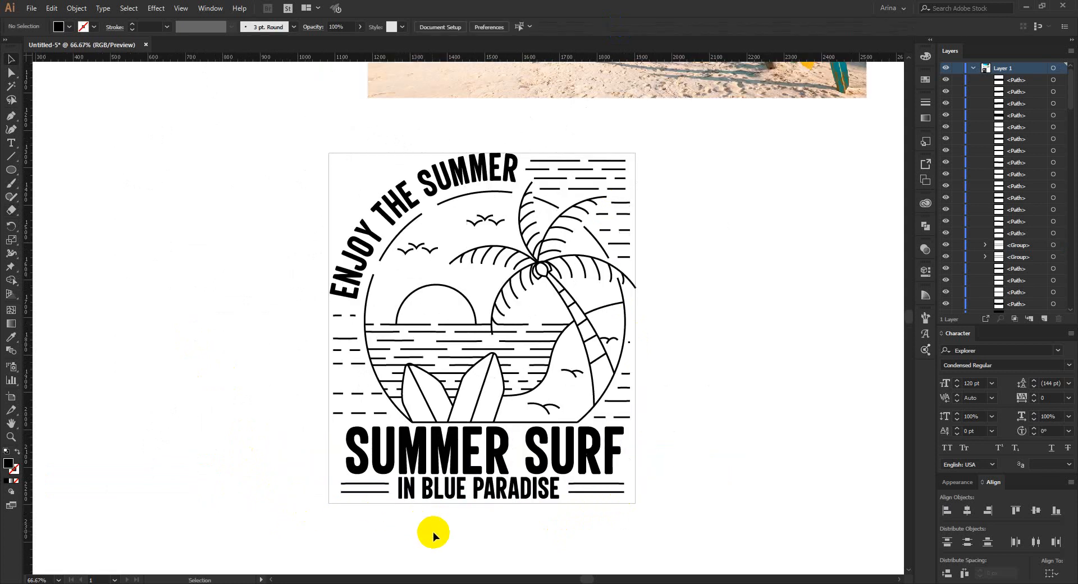
Draw a horizontal line about 242 px long in the artboard's upper-left corner and copy the existing decorative lines' stroke style onto it.
scroll(744, 437, "up", 1)
scroll(278, 285, "down", 1)
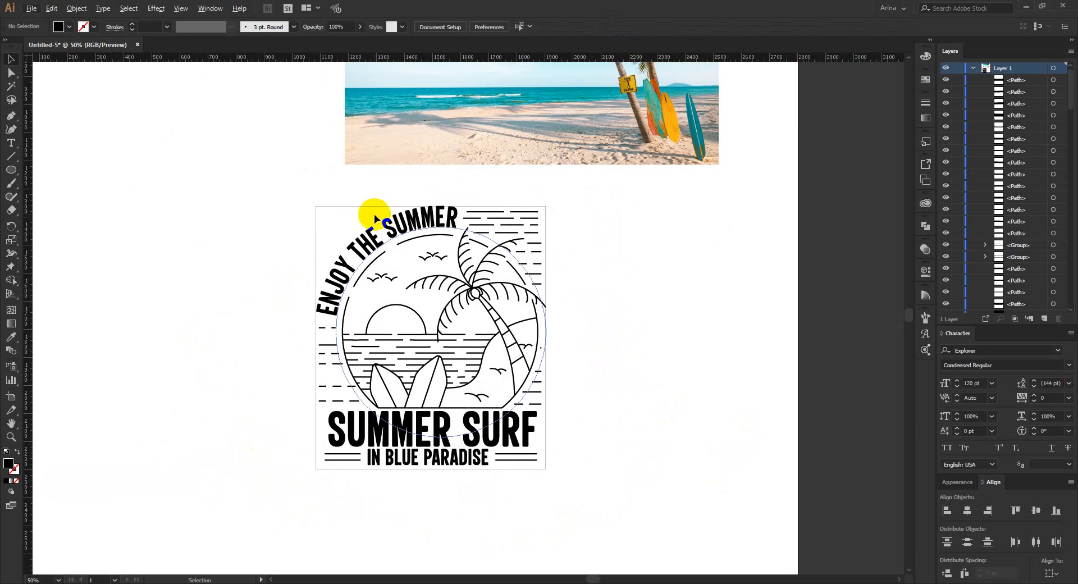
scroll(325, 209, "up", 1)
scroll(639, 217, "up", 1)
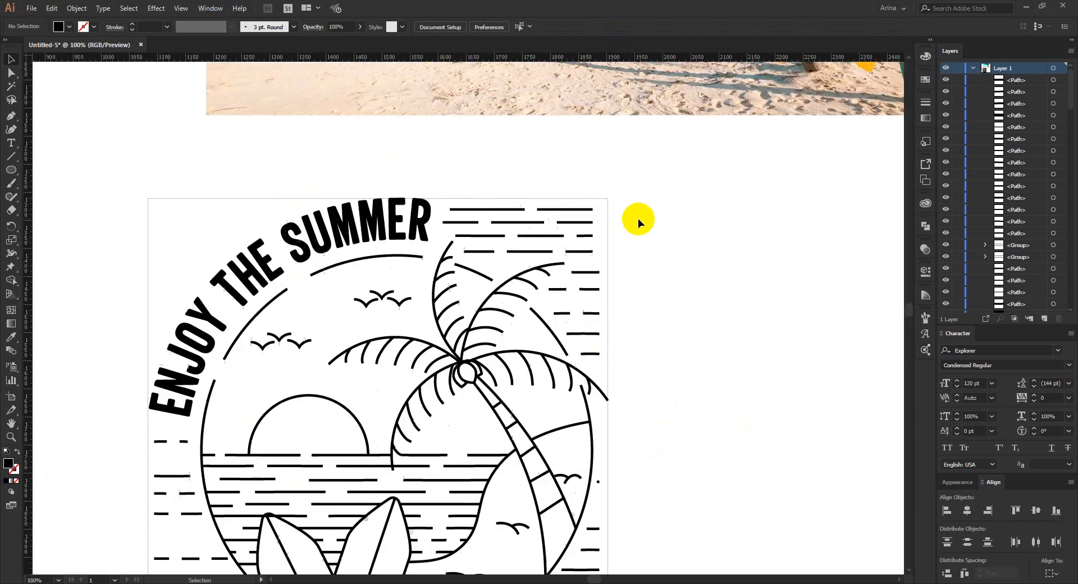
left_click(13, 117)
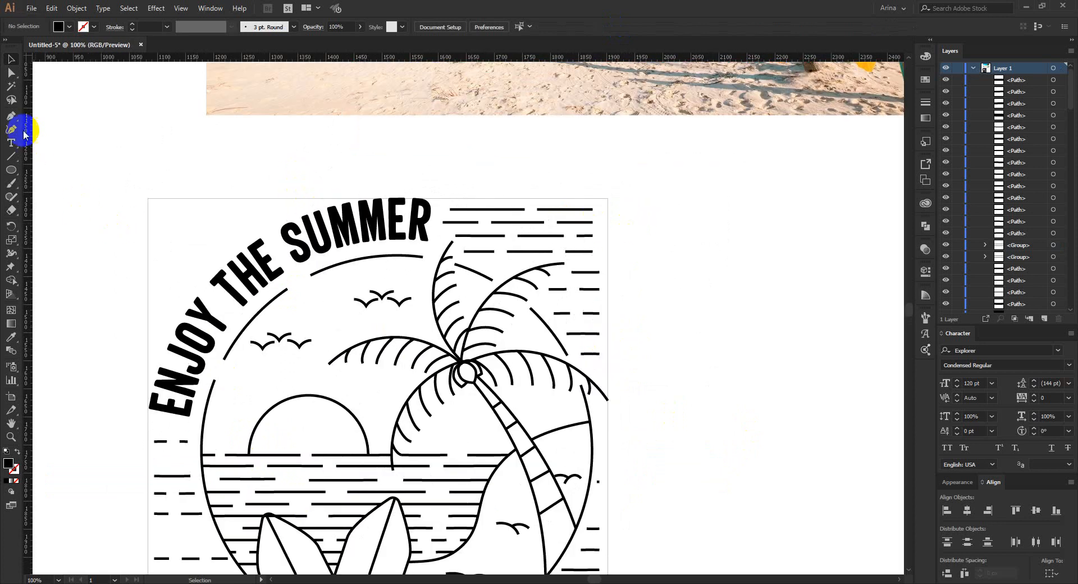
left_click(152, 203)
left_click(287, 208)
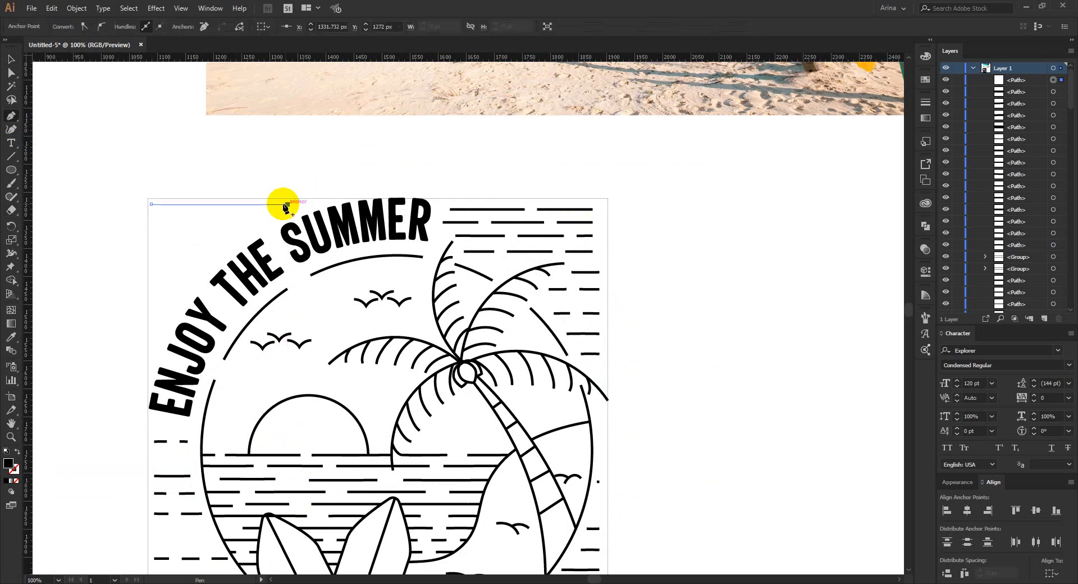
key("v")
key("i")
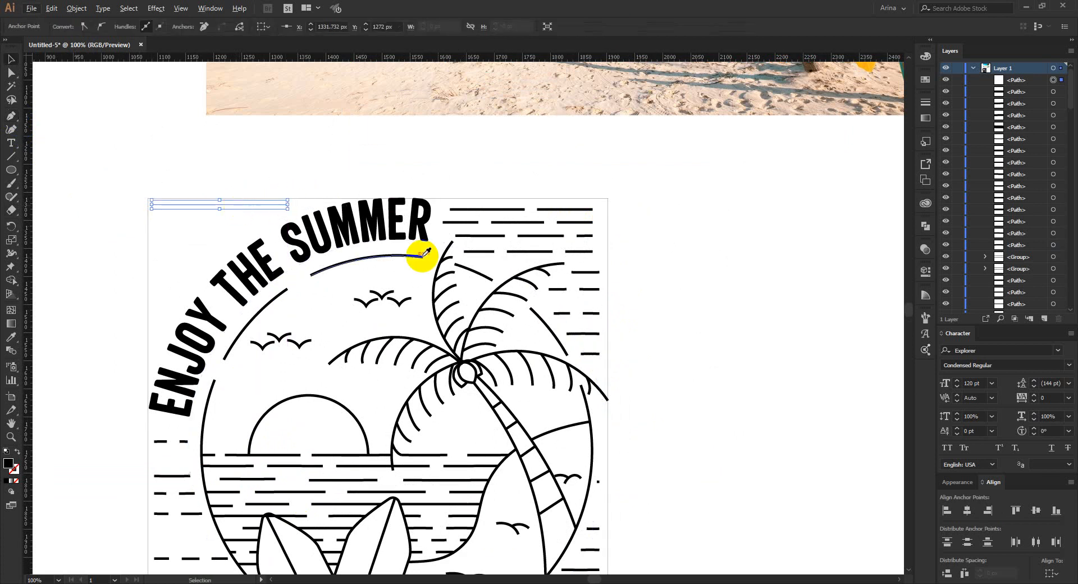
left_click(500, 209)
key("v")
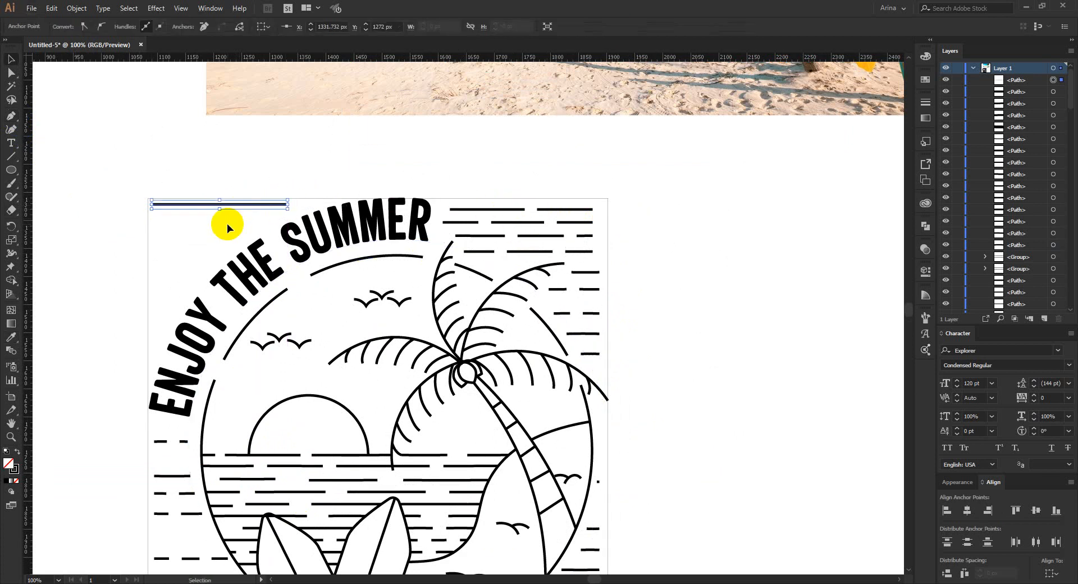
Copy the corner line about 32 px downward and repeat the copy six more times to form a stack of eight lines.
left_click_drag(215, 208, 212, 226)
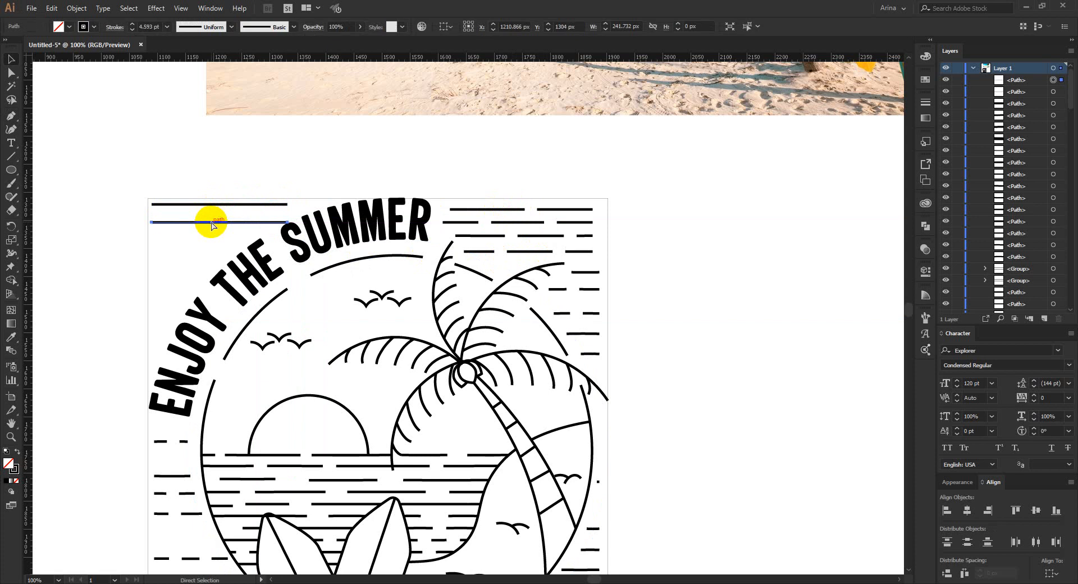
key("ctrl+d")
key("ctrl+d")
key("ctrl+d")
key("ctrl+d")
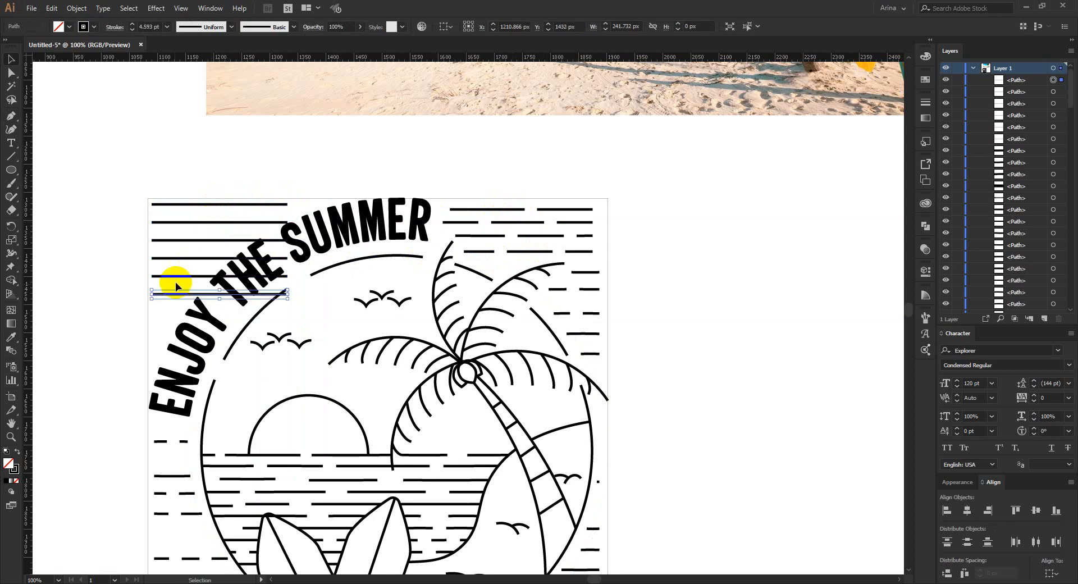
key("ctrl+d")
key("ctrl+d")
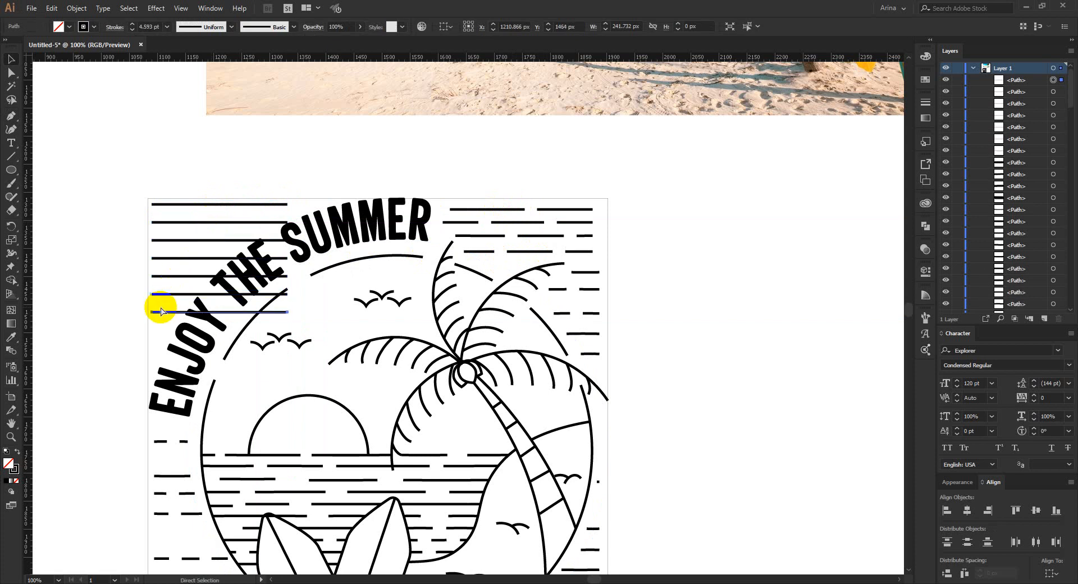
Select the eight stacked lines in the upper-left corner and erase the parts crossing the "ENJOY THE SUMMER" lettering and the ring.
left_click_drag(153, 343, 147, 244)
key("ctrl+z")
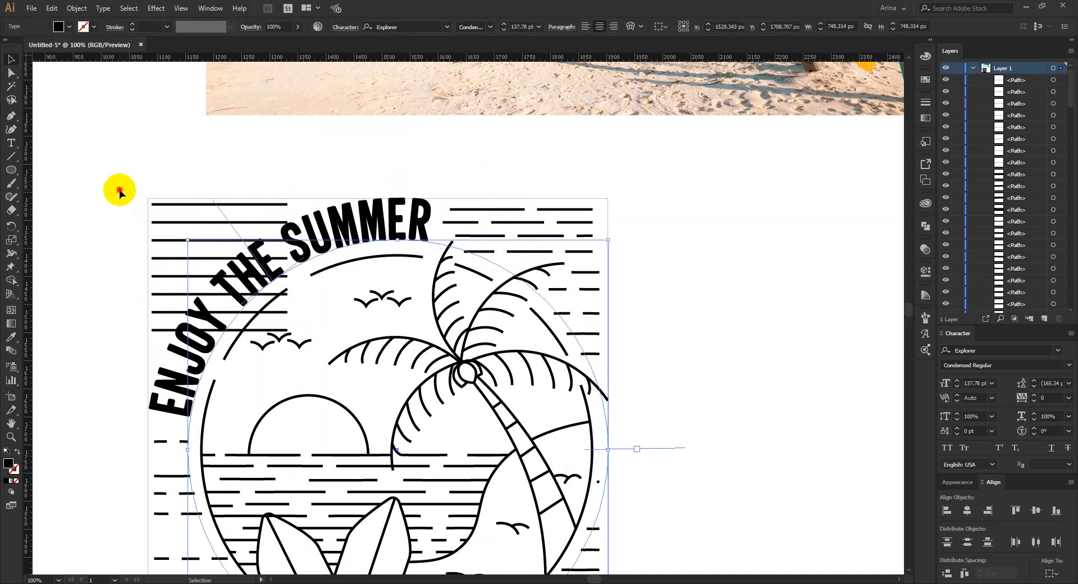
left_click_drag(112, 170, 154, 341)
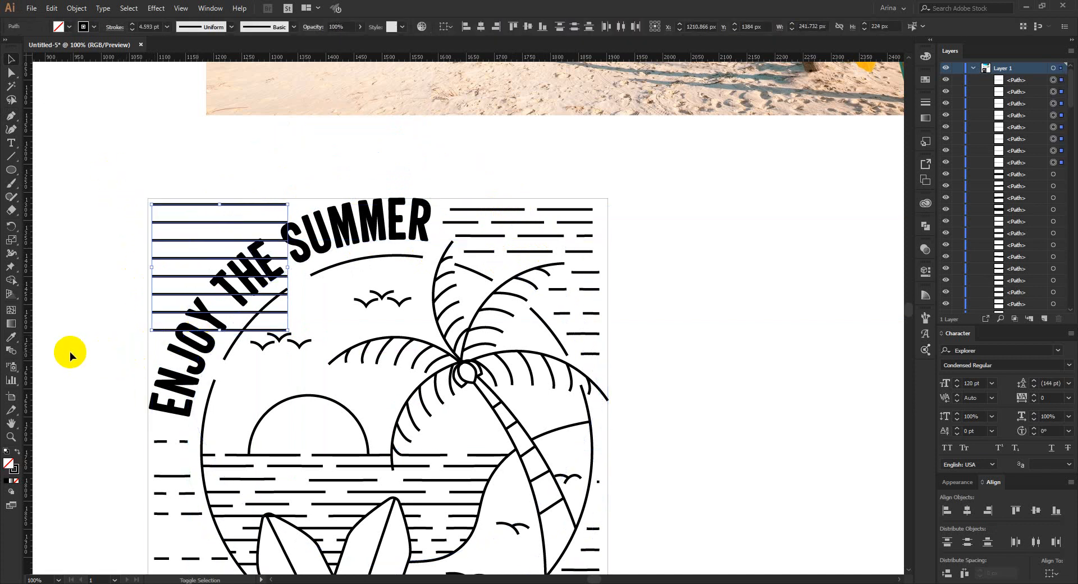
key("shift+e")
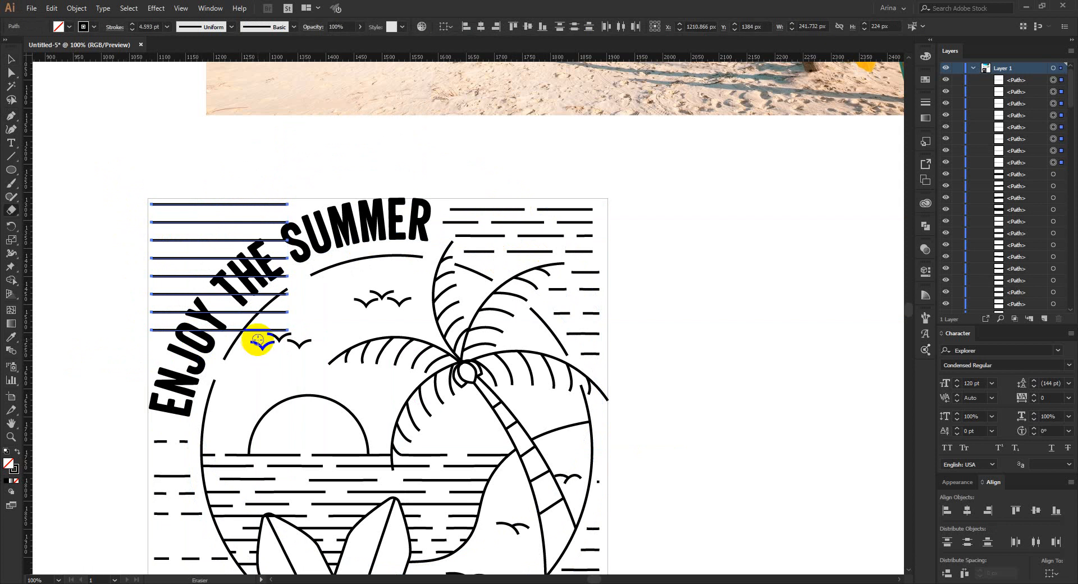
mouse_move(249, 332)
left_mouse_down()
mouse_move(205, 342)
mouse_move(230, 298)
mouse_move(299, 245)
mouse_move(376, 235)
left_mouse_up()
mouse_move(339, 297)
left_mouse_down()
mouse_move(309, 309)
mouse_move(298, 281)
left_mouse_up()
mouse_move(217, 360)
left_mouse_down()
mouse_move(218, 300)
mouse_move(276, 240)
mouse_move(344, 260)
left_mouse_up()
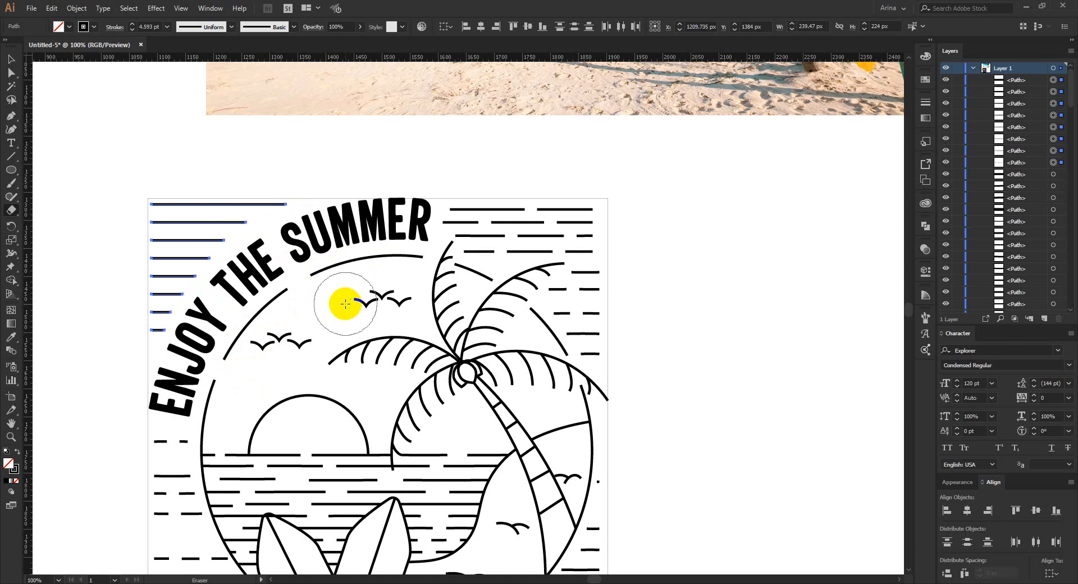
Reduce the eraser size, erase gaps in the upper six lines of the corner stack to make them dashed, and deselect.
key("bracketleft")
key("bracketleft")
key("bracketleft")
key("bracketleft")
key("bracketleft")
key("bracketleft")
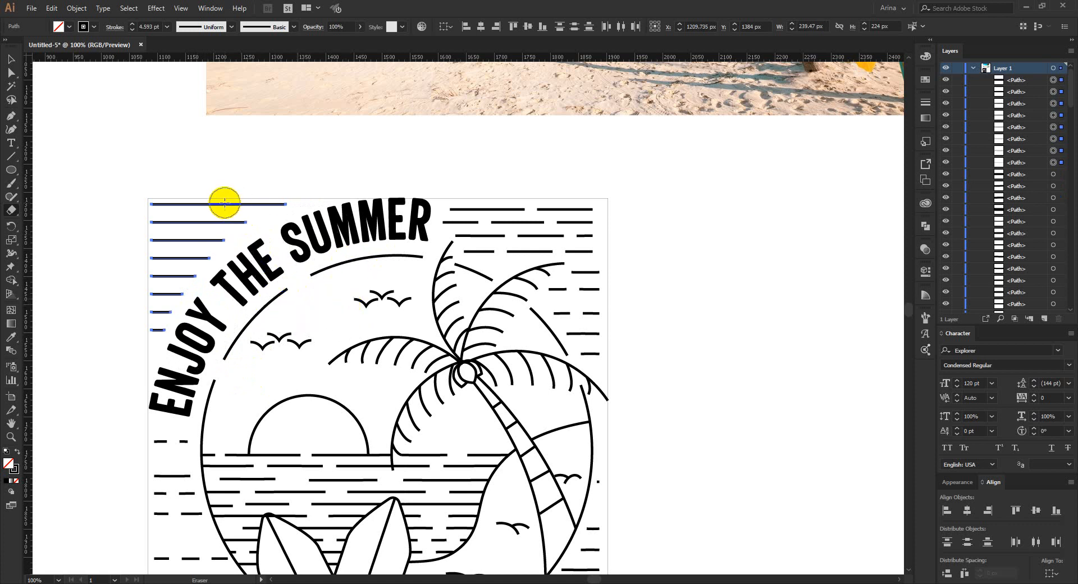
left_click(183, 206)
left_click(250, 204)
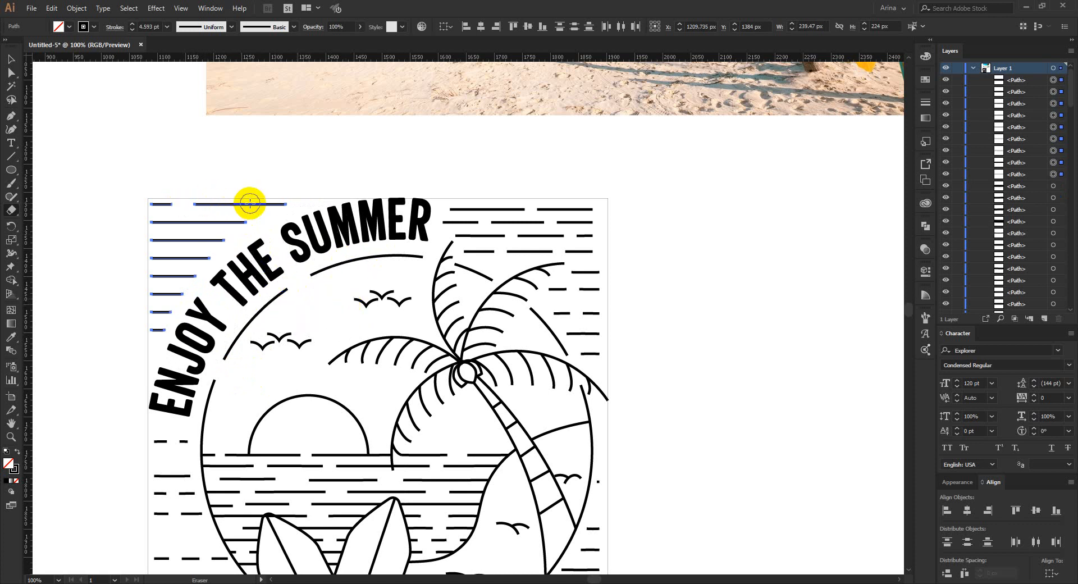
left_click(201, 222)
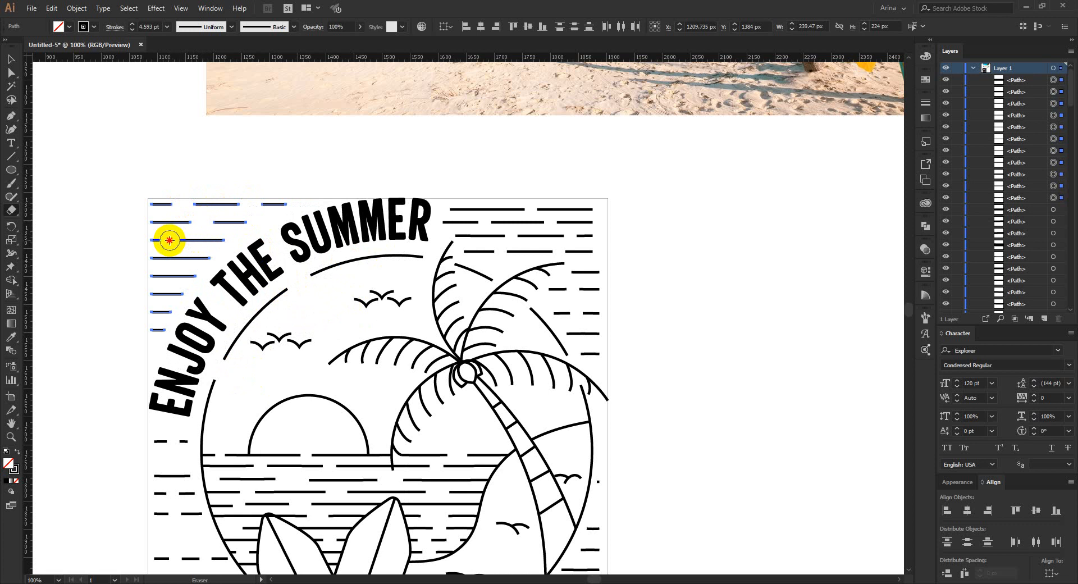
left_click(169, 240)
left_click(184, 258)
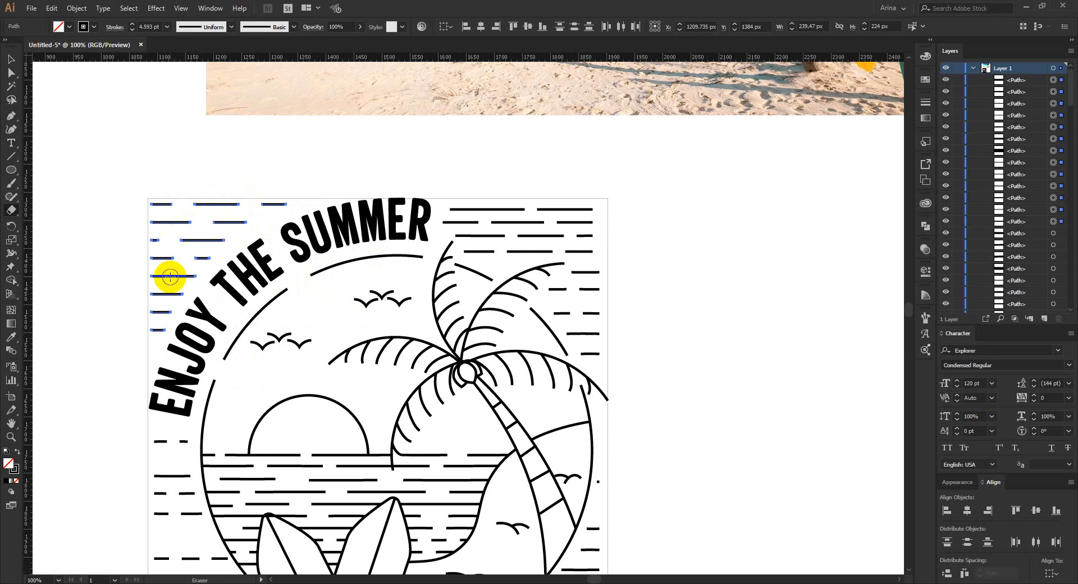
left_click(169, 276)
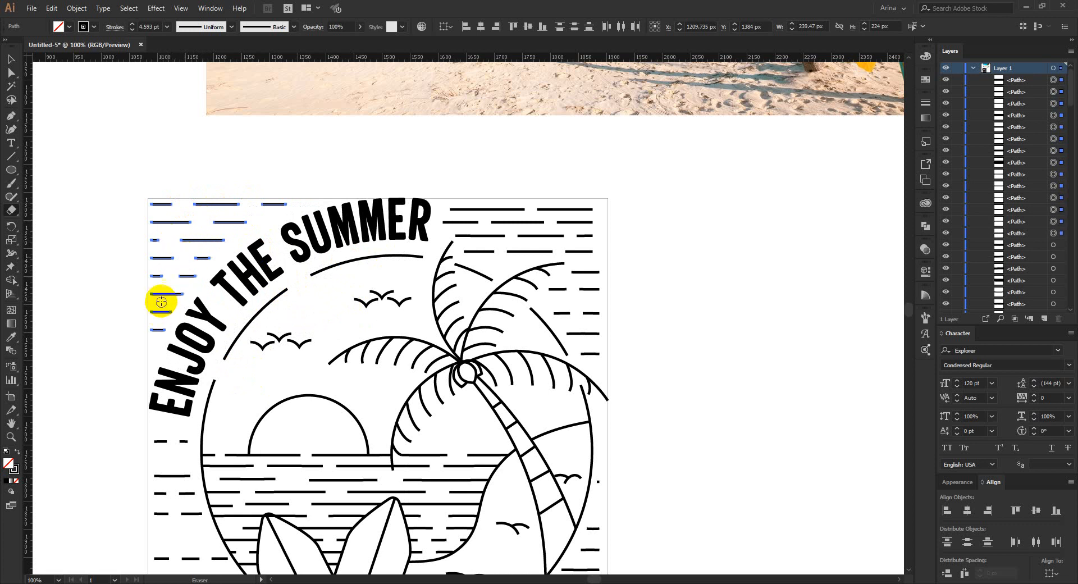
left_click(163, 292)
key("v")
left_click(655, 403)
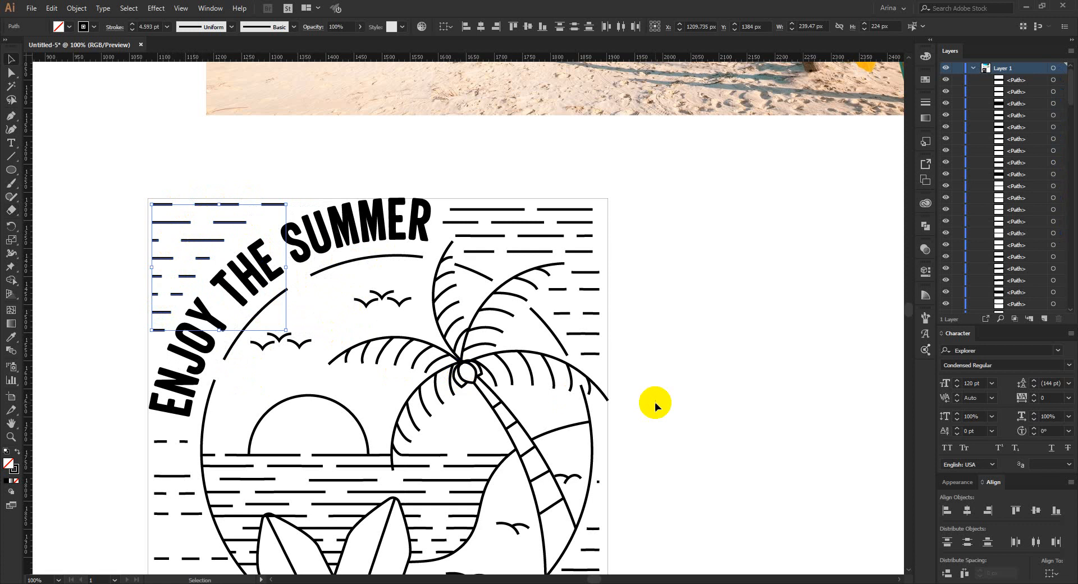
left_click(403, 298)
Select all the line art except the text and set round caps on its strokes.
scroll(608, 368, "down", 3)
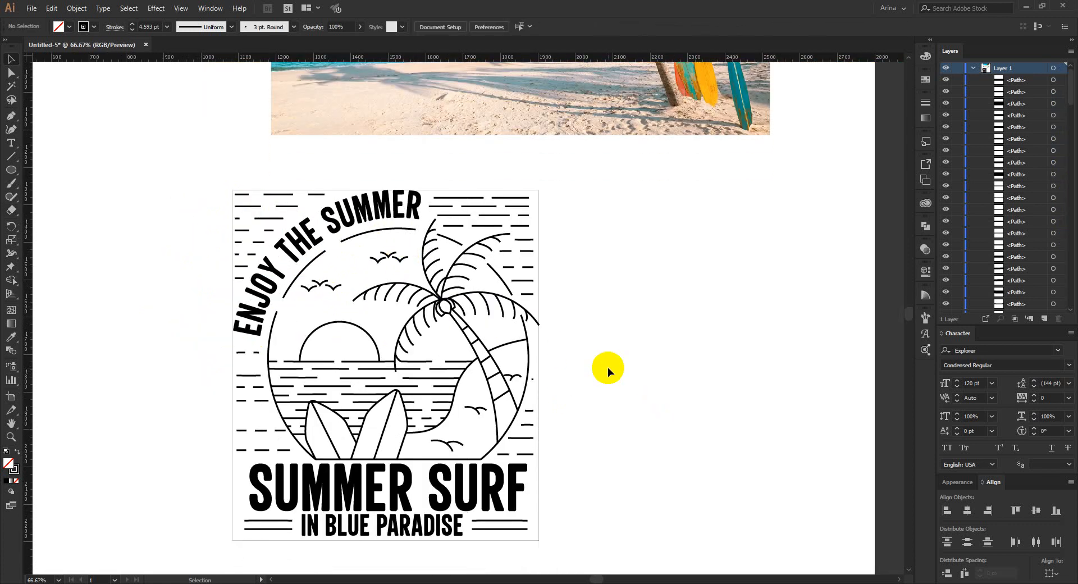
left_click_drag(212, 174, 578, 552)
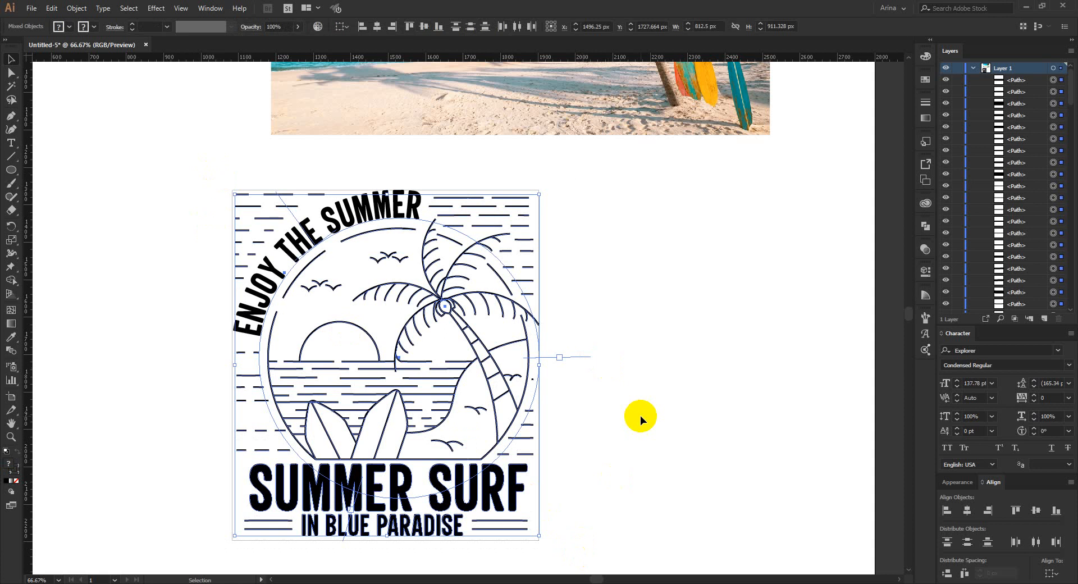
left_click(380, 212, "shift")
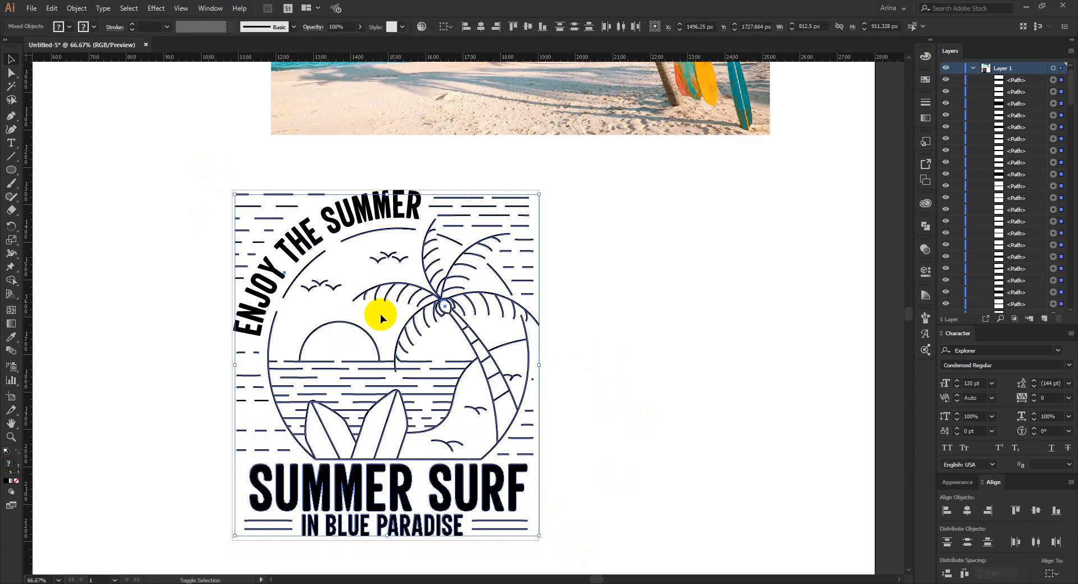
left_click(373, 527, "shift")
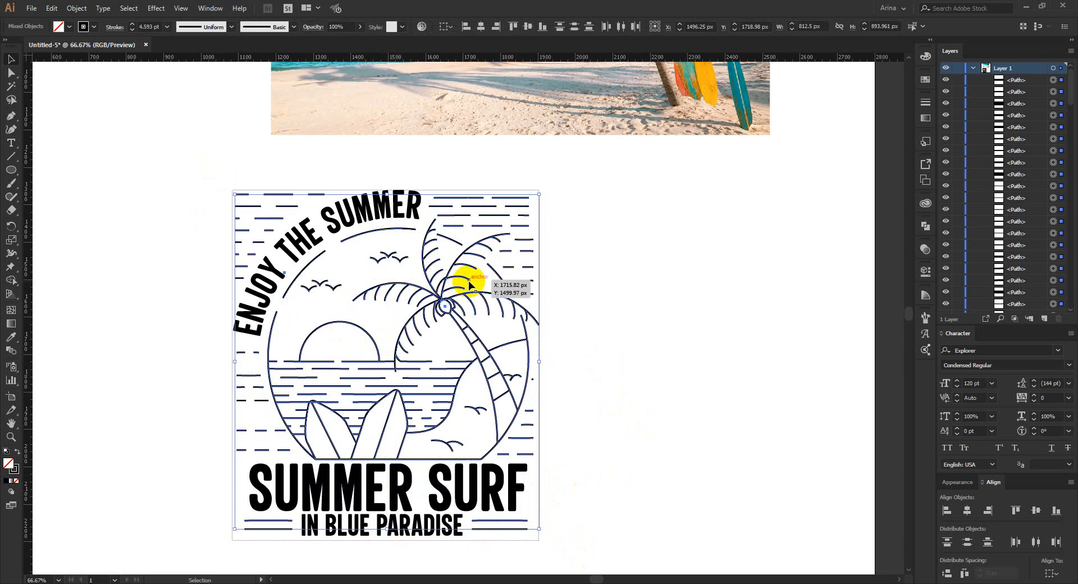
left_click(114, 27)
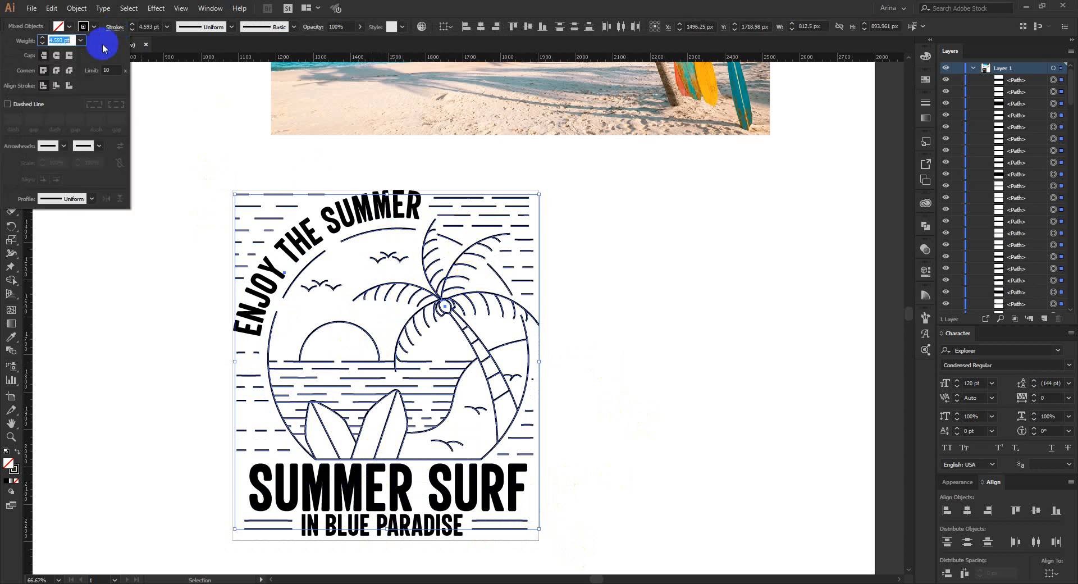
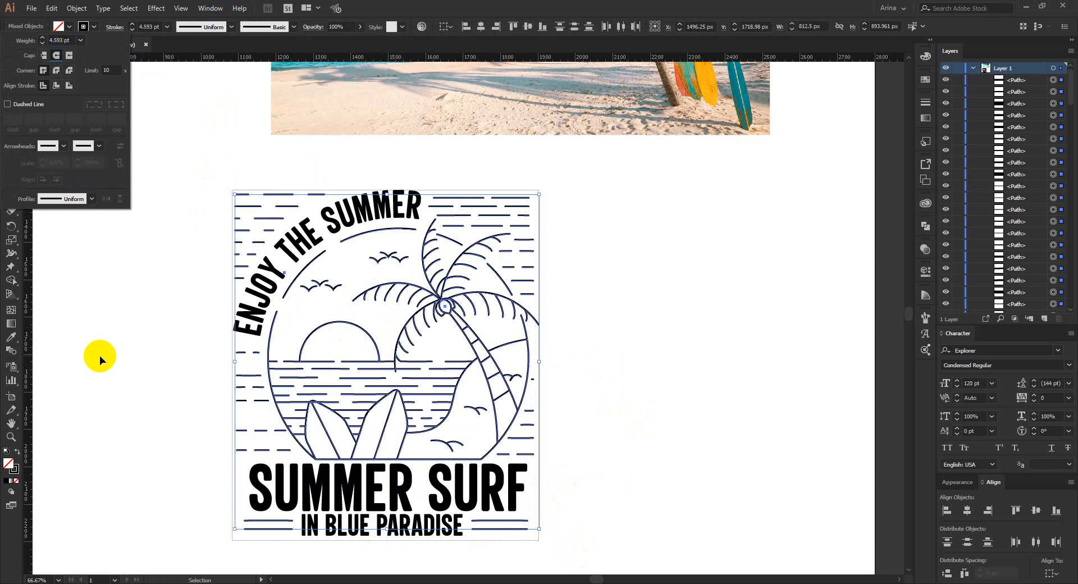
key("Escape")
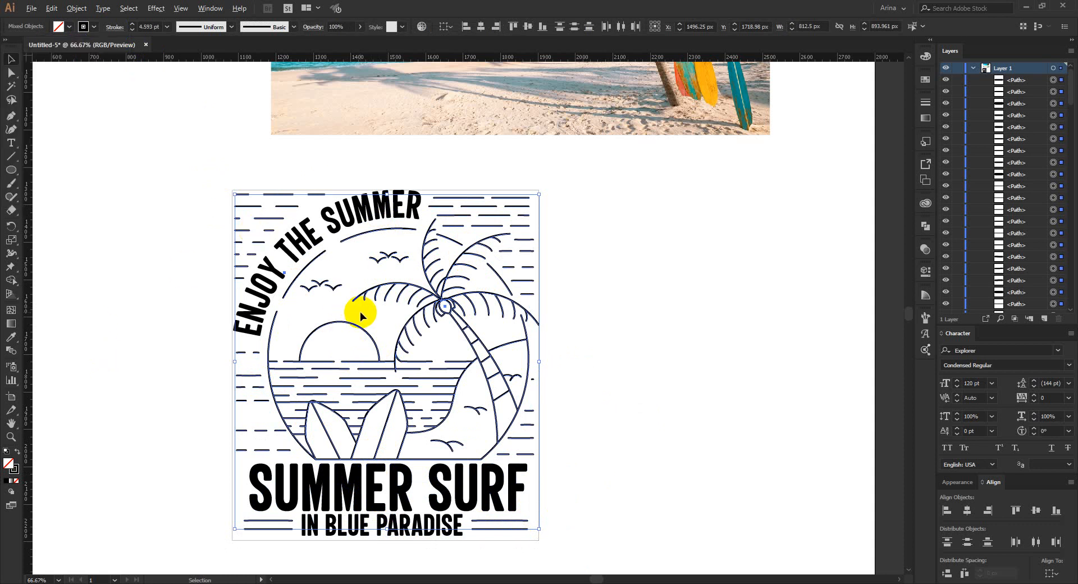
scroll(359, 312, "up", 3)
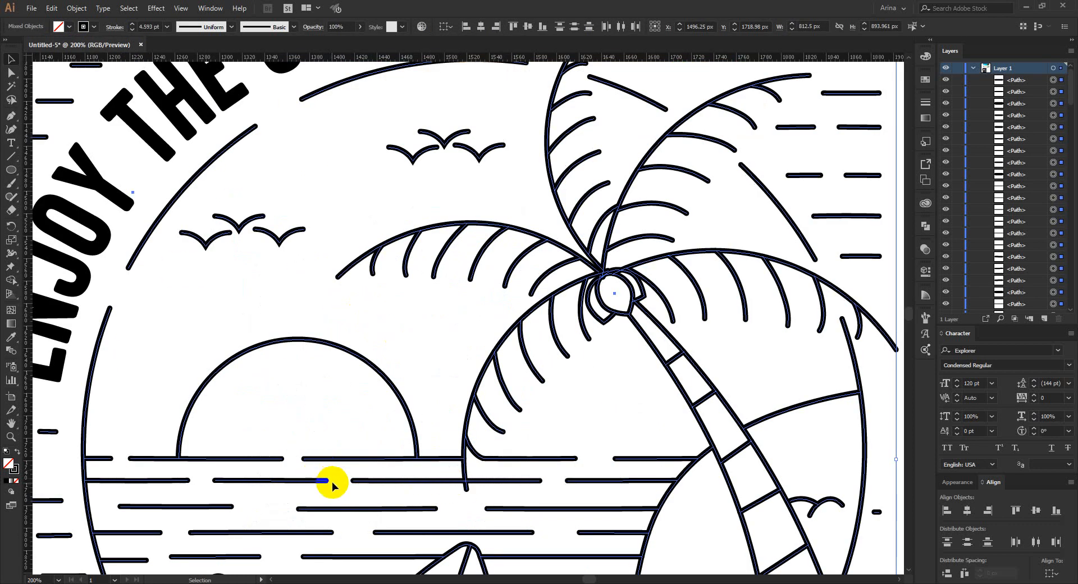
scroll(327, 385, "down", 3)
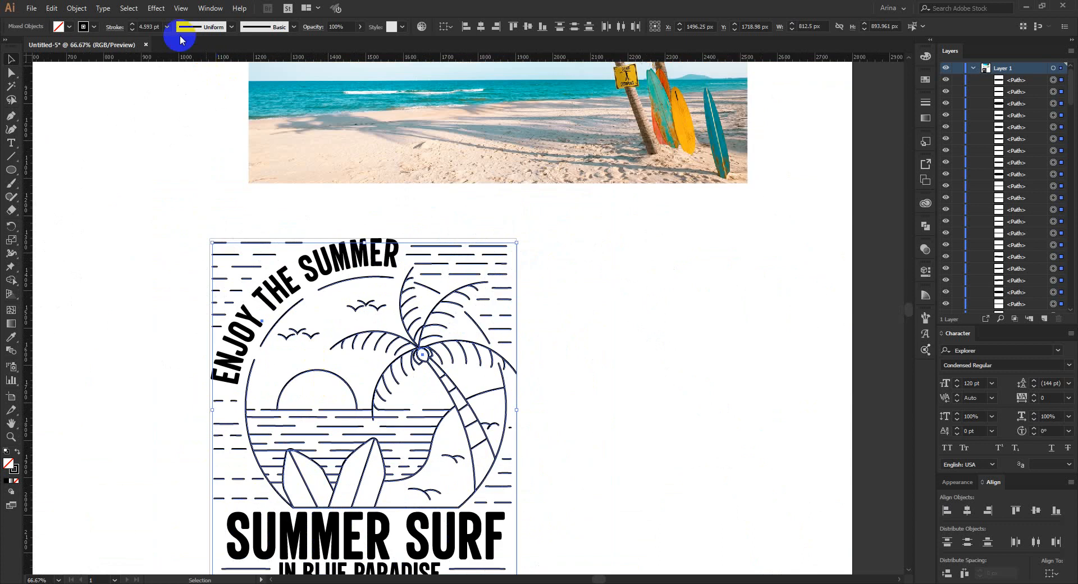
Set the stroke weight of the selected line art to 6 pt and deselect it.
left_click(145, 27)
type("10")
key("Return")
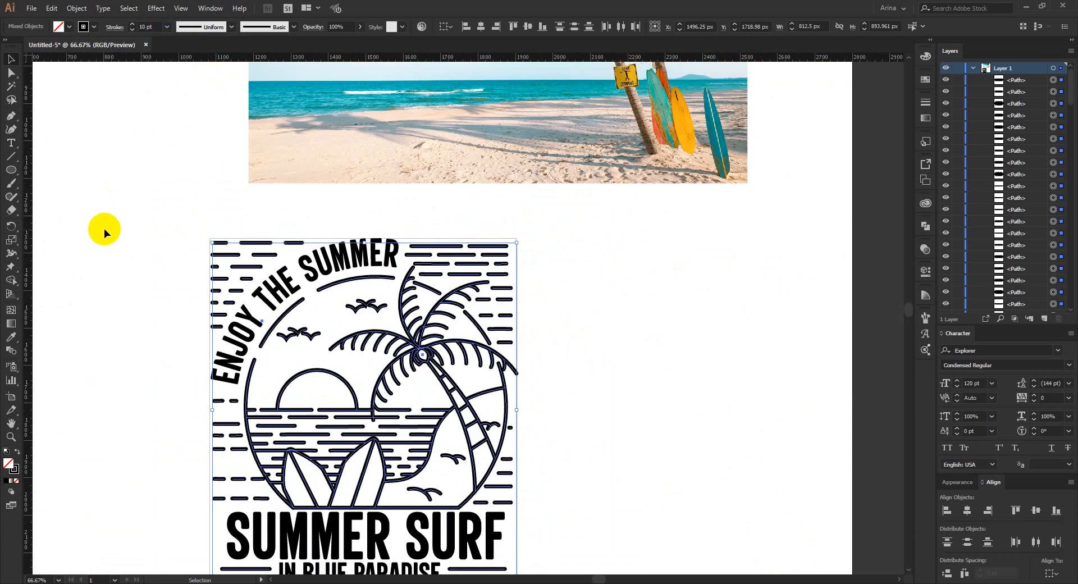
scroll(149, 26, "down", 2)
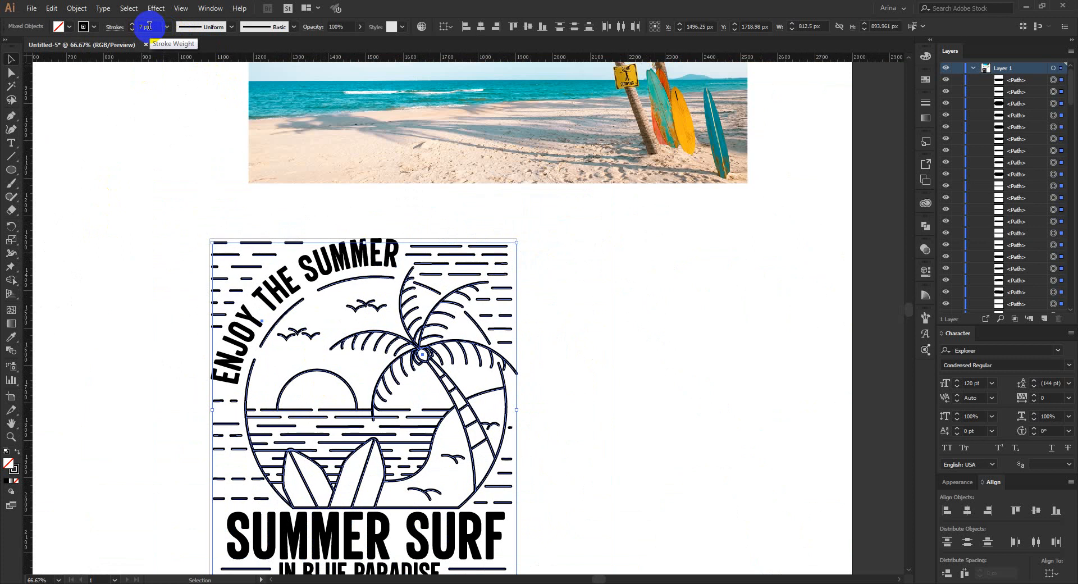
left_click(129, 234)
scroll(130, 233, "down", 2)
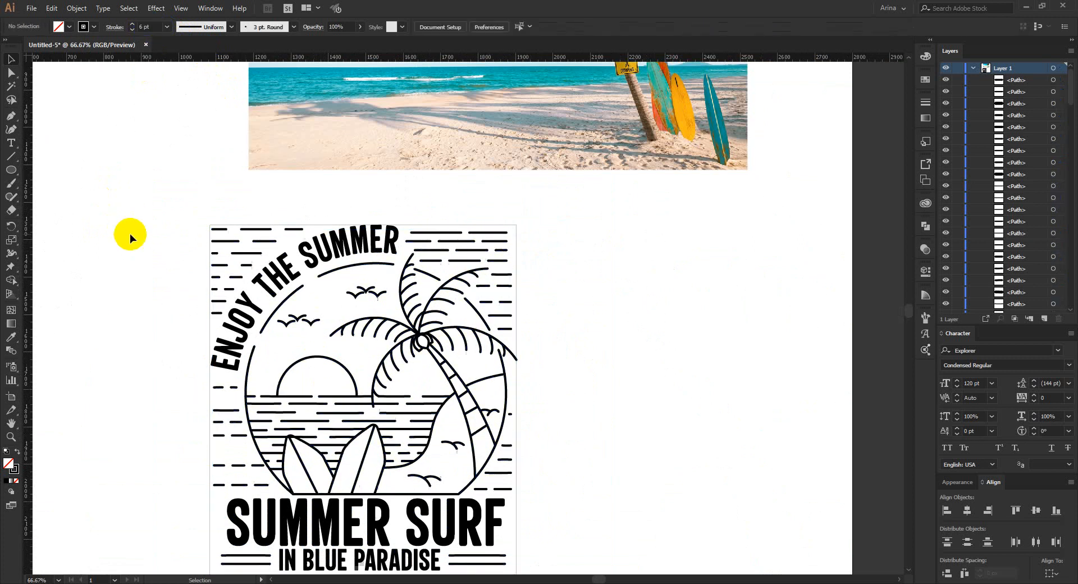
Erase the part of the water line that crosses the left surfboard's tip and deselect.
scroll(289, 413, "up", 3)
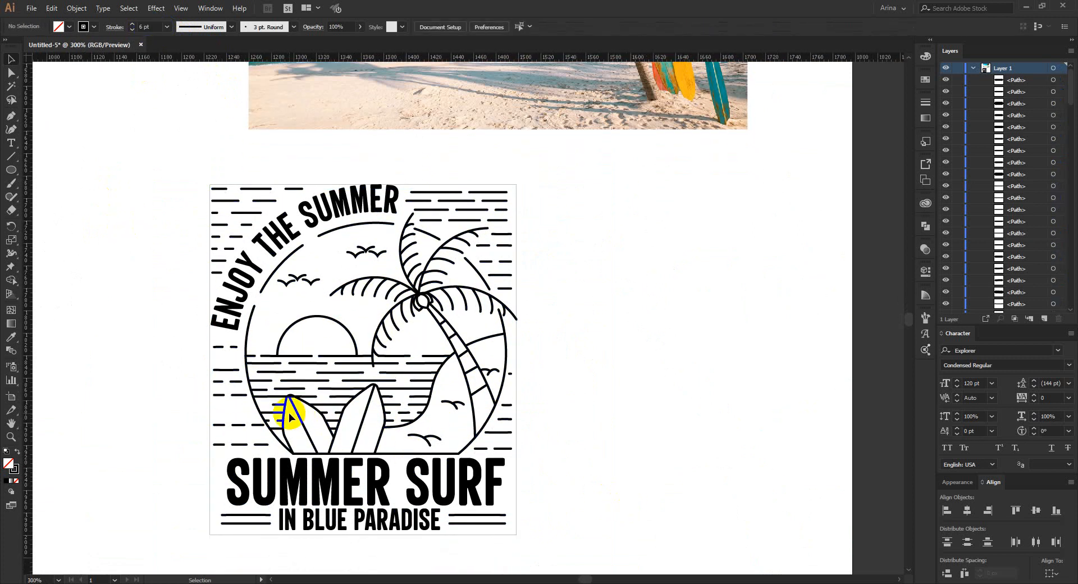
left_click(335, 339)
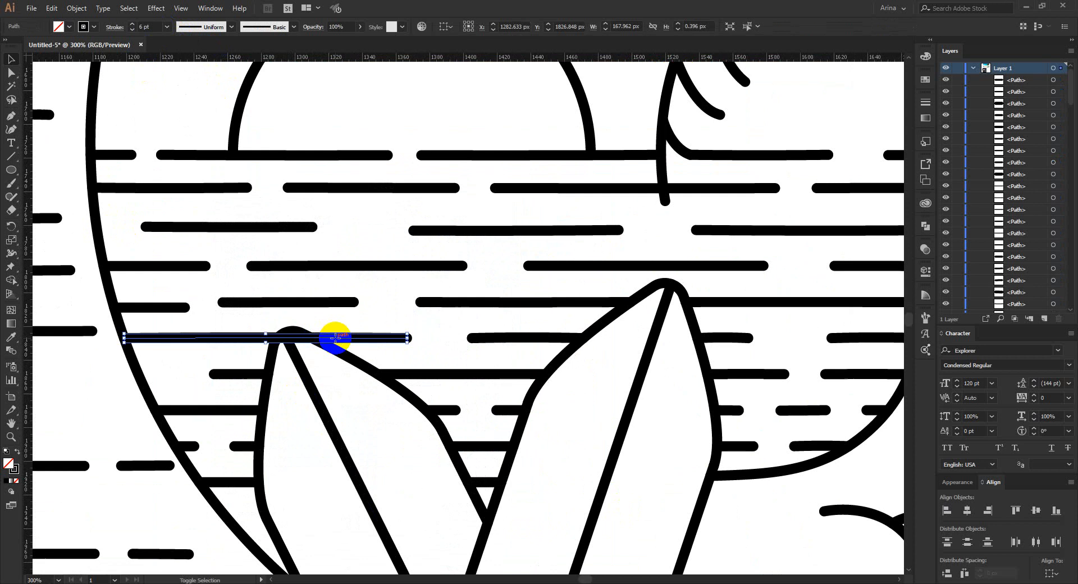
key("shift+e")
left_click_drag(268, 339, 338, 340)
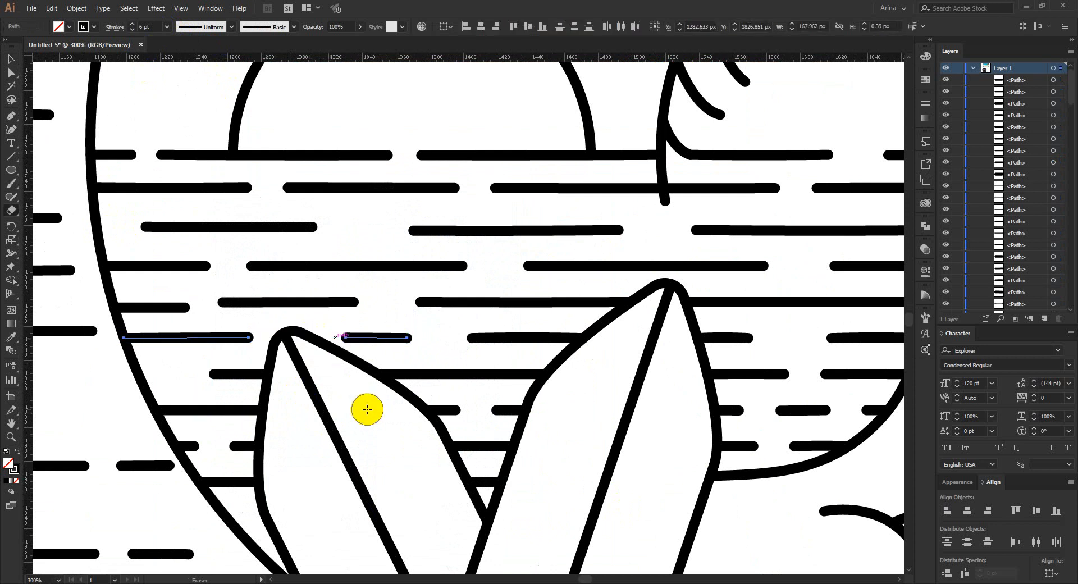
key("v")
scroll(268, 330, "down", 2)
scroll(267, 328, "down", 1)
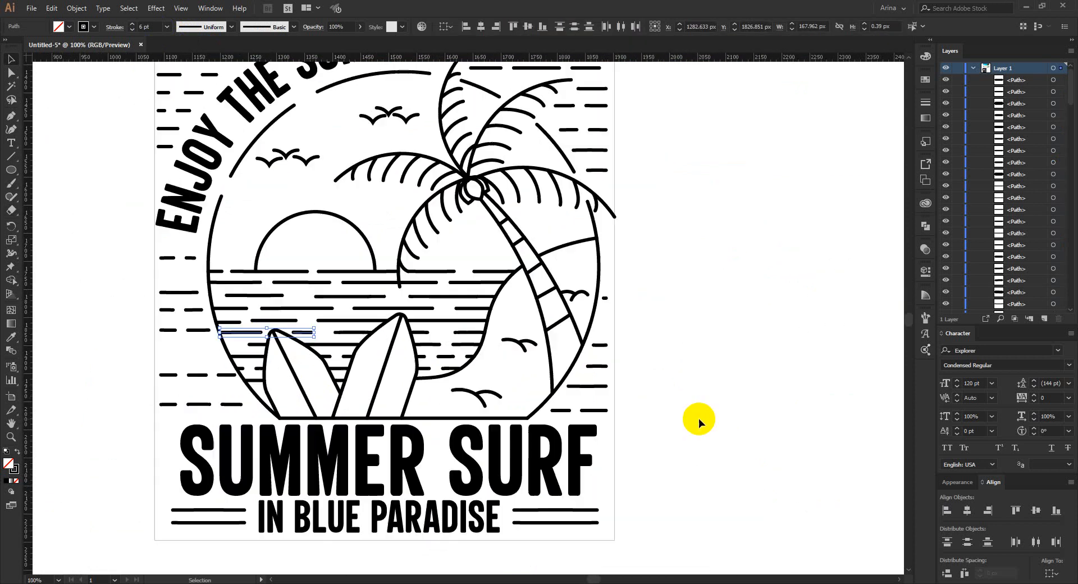
left_click(440, 385)
scroll(440, 385, "down", 1)
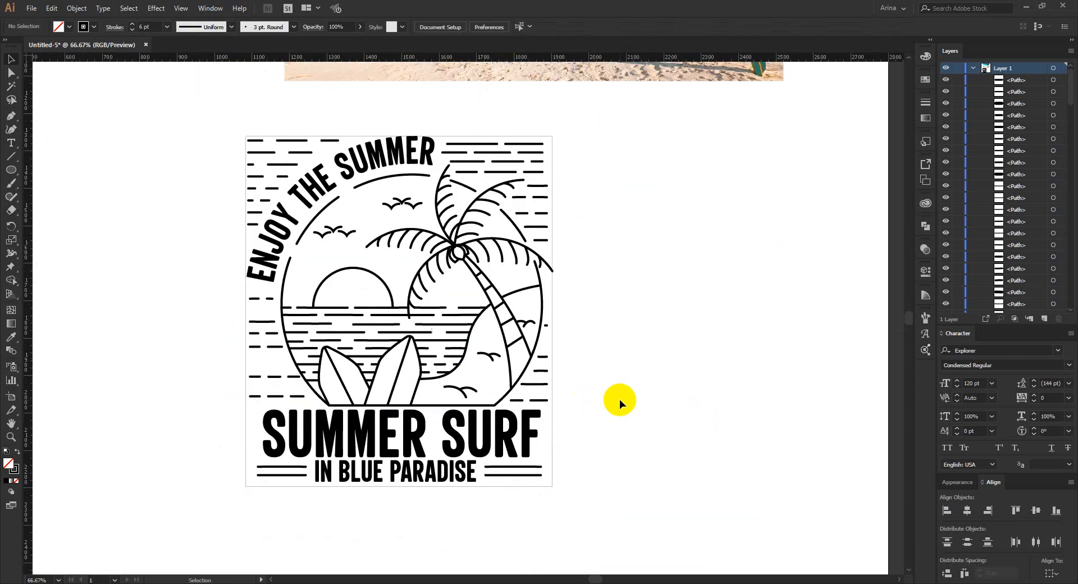
scroll(618, 404, "up", 1)
left_click_drag(215, 130, 180, 128)
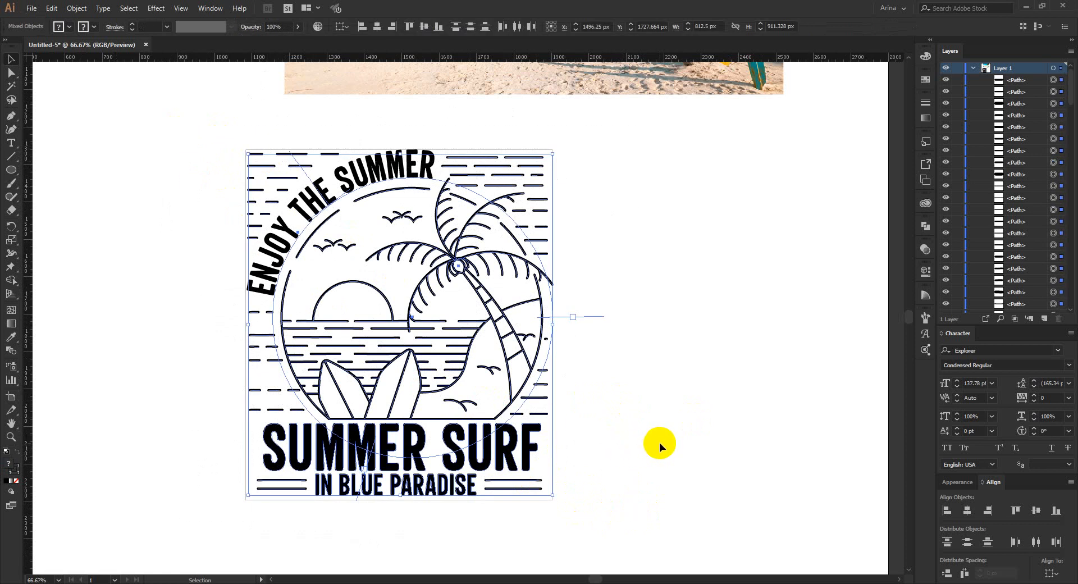
left_click(76, 8)
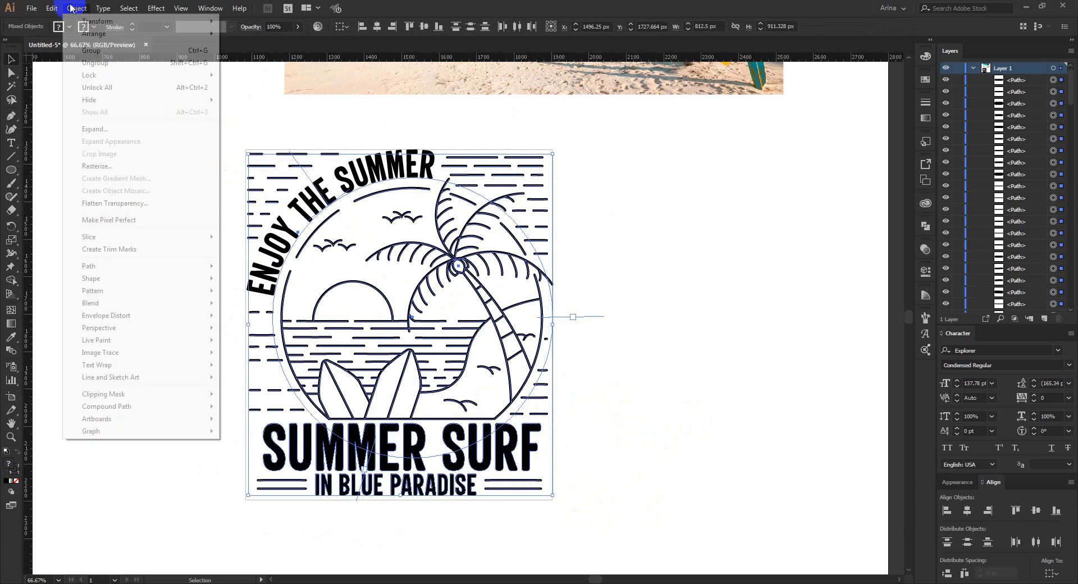
left_click(194, 170)
scroll(164, 207, "down", 2)
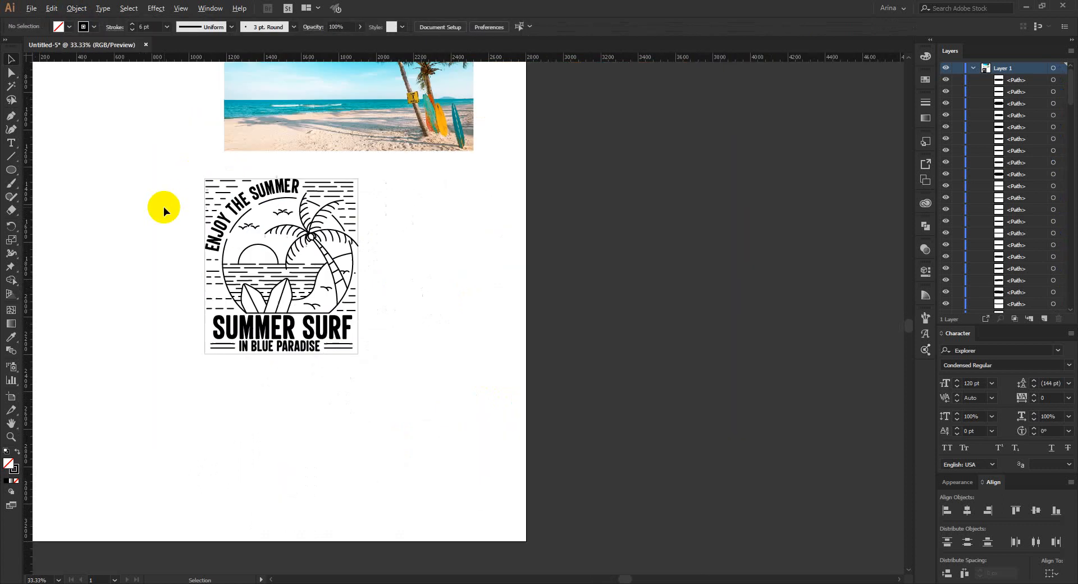
left_click(163, 206)
Delete the beach reference photo above the badge.
scroll(434, 295, "down", 1)
left_click(436, 183)
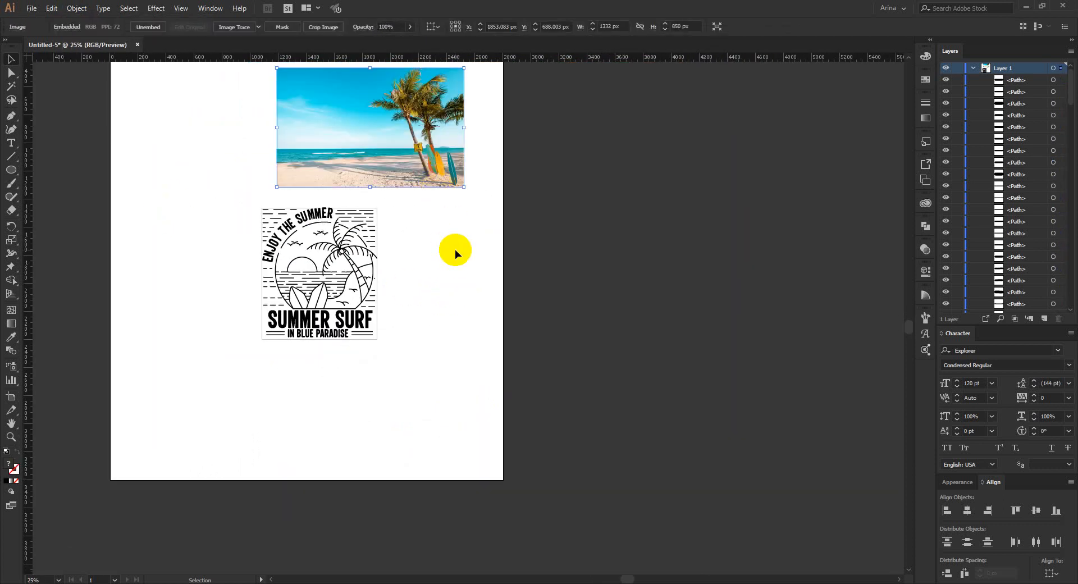
key("Delete")
Place a copy of the whole badge artwork beyond the artboard's right edge and group the badge on the artboard.
scroll(226, 315, "up", 2)
left_click_drag(232, 226, 402, 421)
mouse_move(354, 380)
left_mouse_down()
mouse_move(712, 382)
mouse_move(353, 381)
left_mouse_up()
key("ctrl+g")
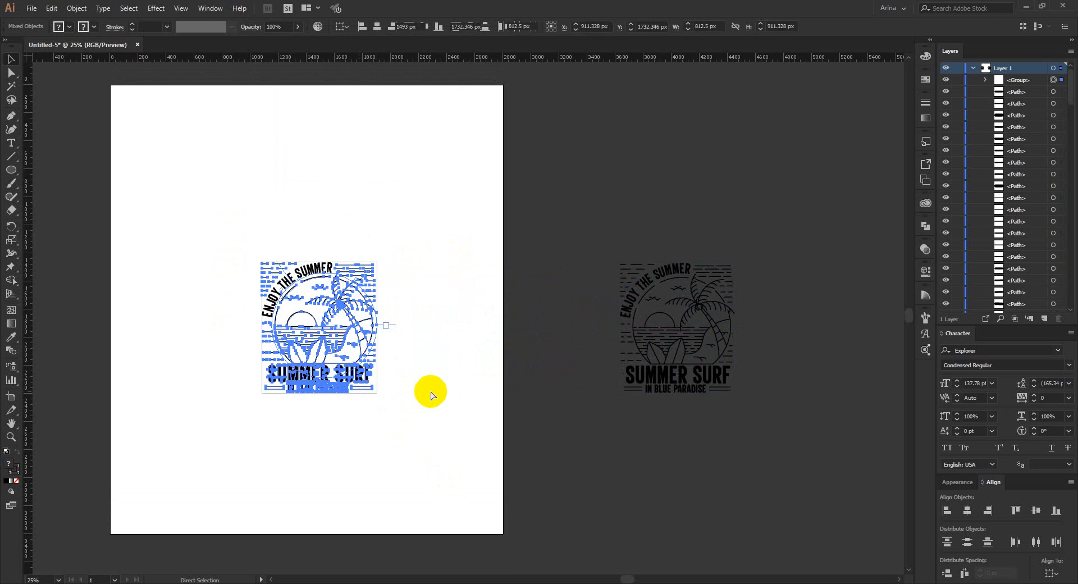
Move the grouped badge up and left off its thin rectangular frame and delete the frame.
left_click_drag(366, 344, 285, 268)
left_click_drag(407, 416, 378, 378)
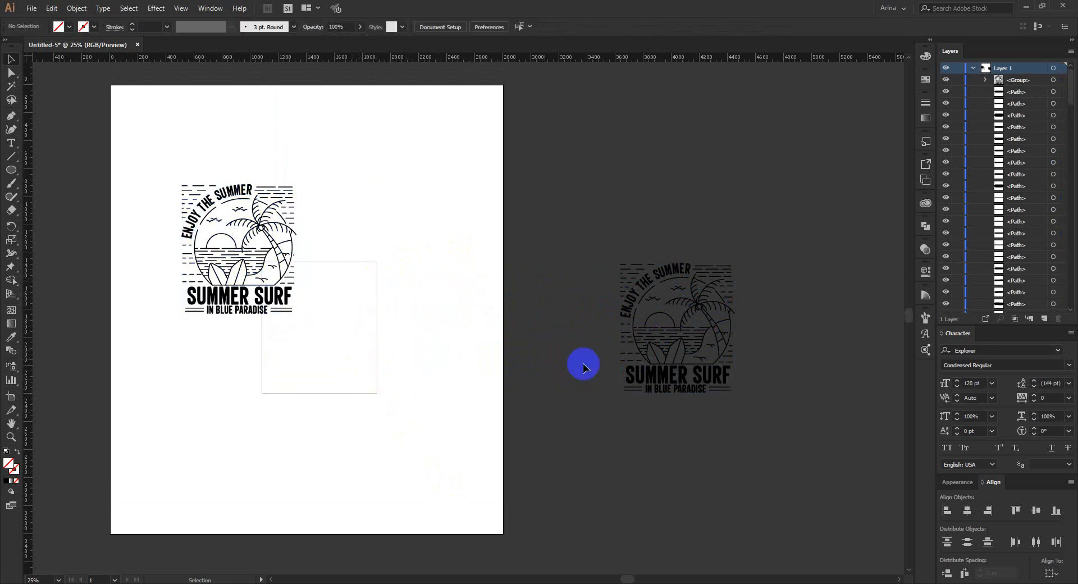
scroll(1017, 295, "down", 1)
scroll(1017, 296, "down", 15)
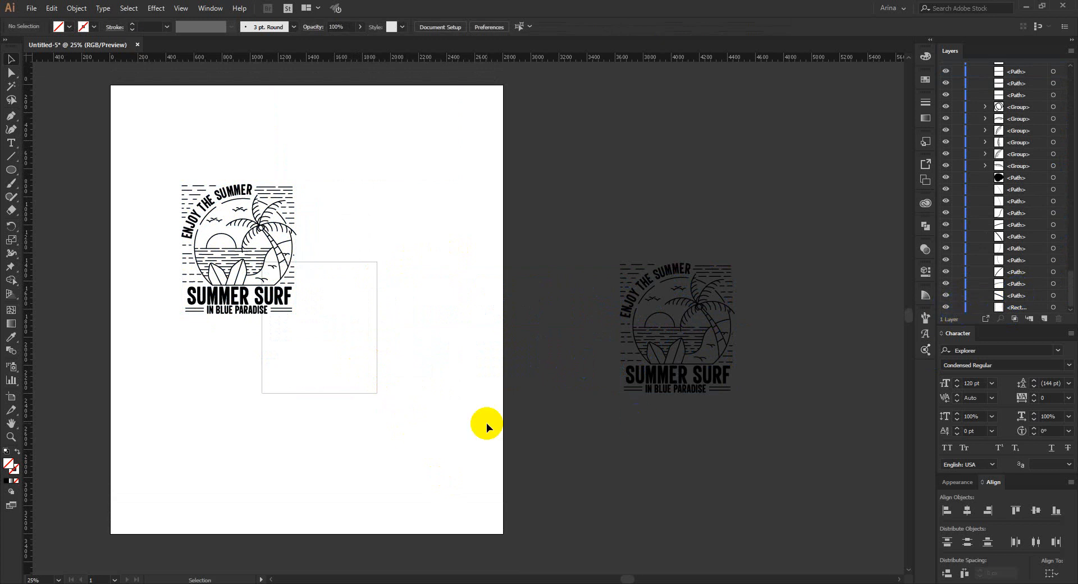
left_click_drag(344, 373, 127, 147)
key("Delete")
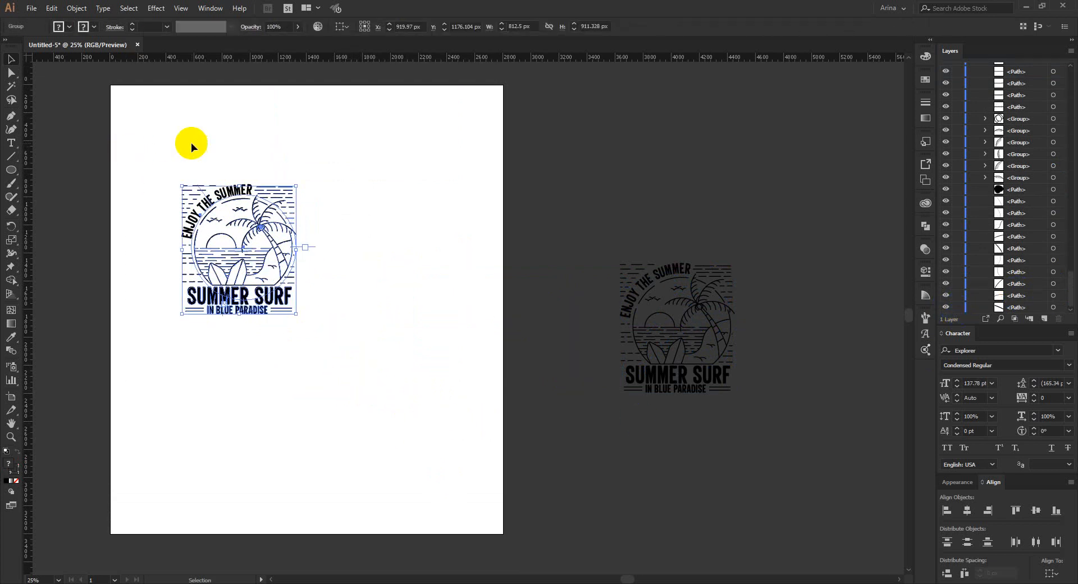
Enlarge the grouped badge proportionally to about 2234 by 2506 px and move it fully onto the artboard.
left_click(76, 8)
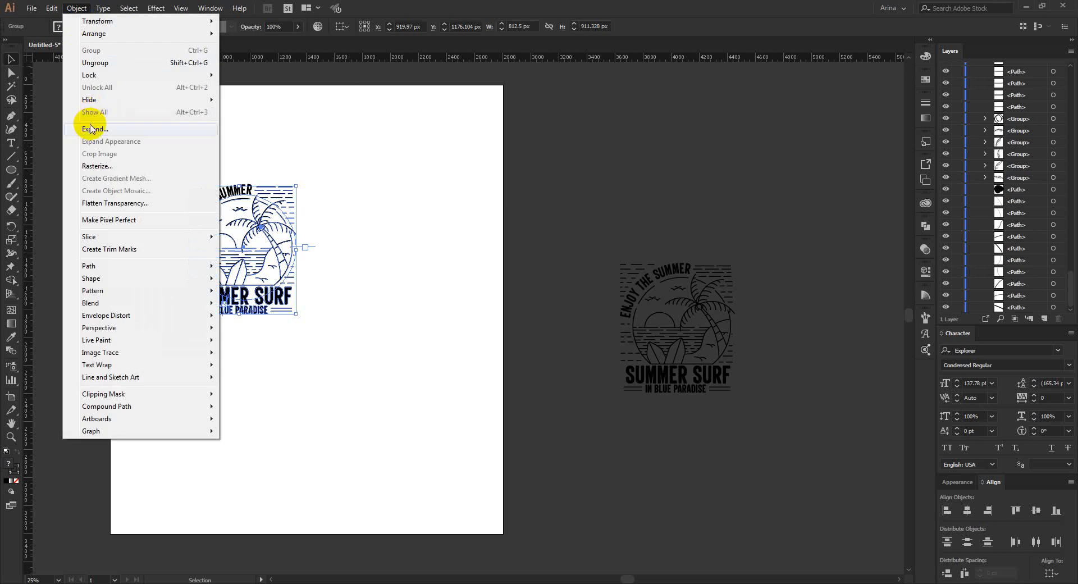
left_click(358, 145)
left_click_drag(158, 144, 339, 363)
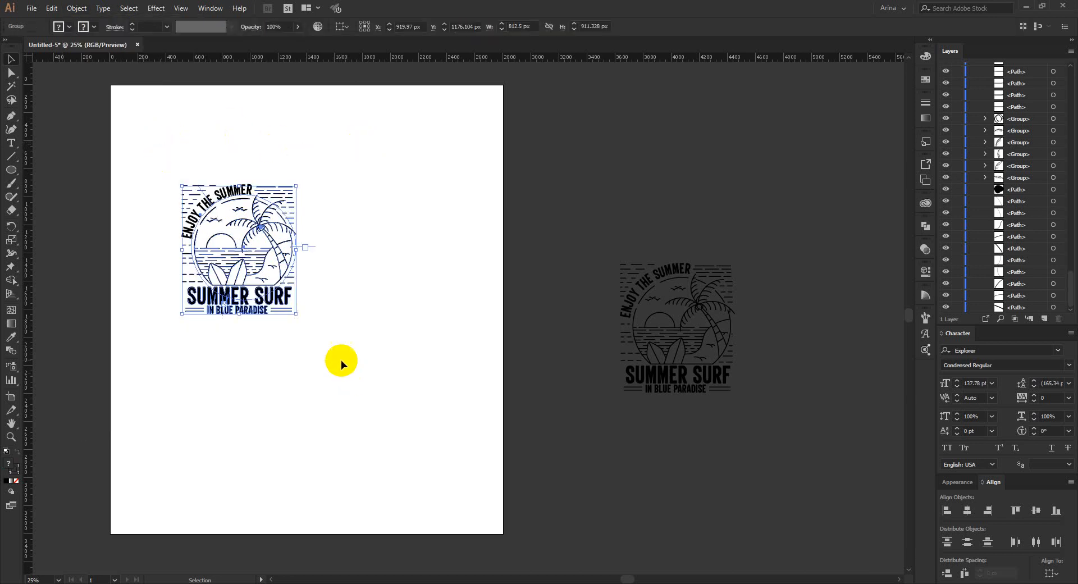
left_click_drag(298, 314, 401, 426)
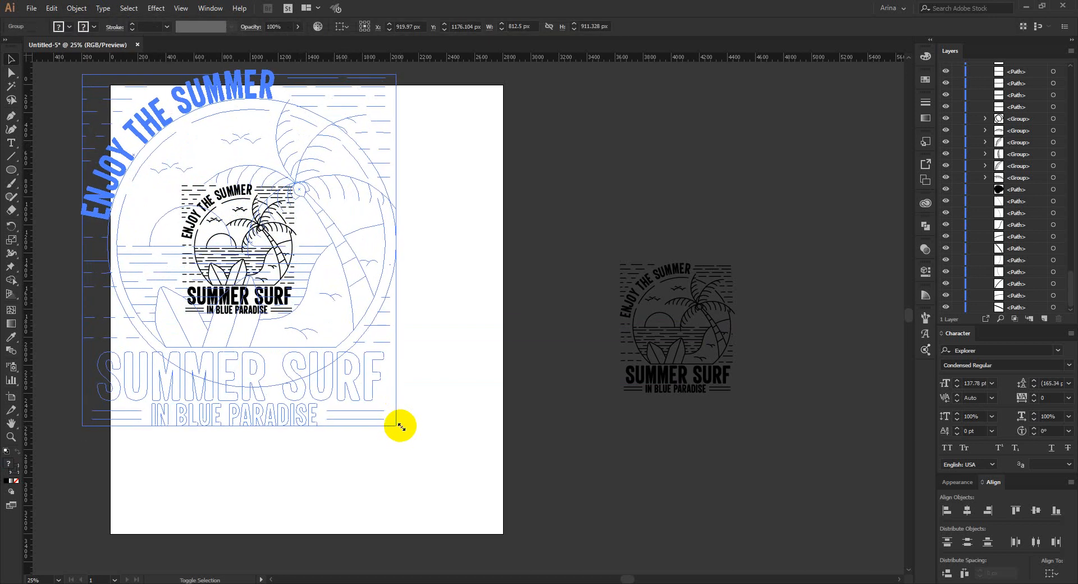
left_click_drag(360, 326, 431, 380)
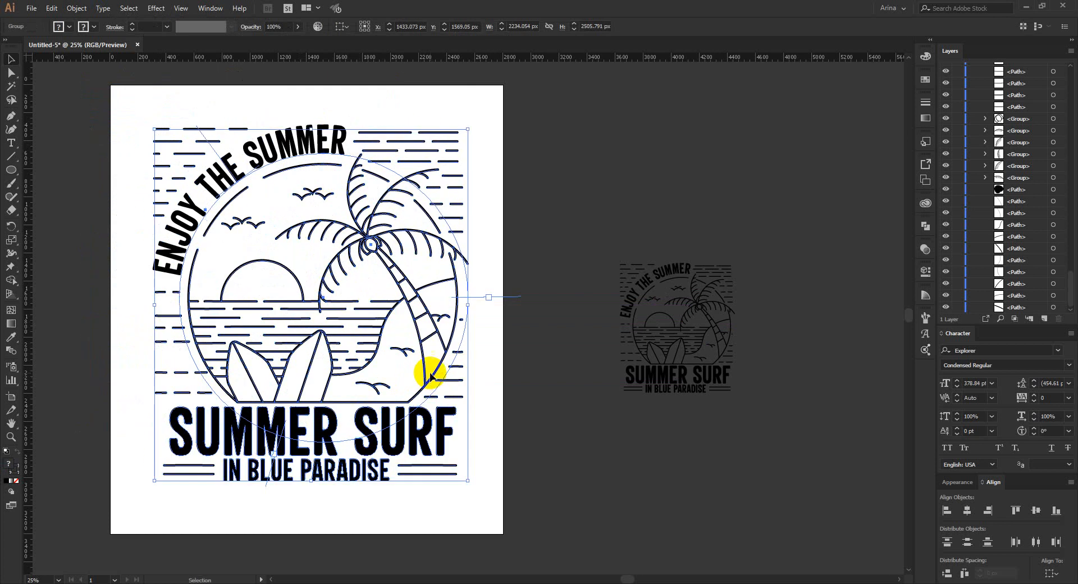
Centre the badge horizontally and vertically on the artboard and enlarge it about its centre to about 2694 by 3021 px.
left_click(1048, 572)
left_click(1033, 563)
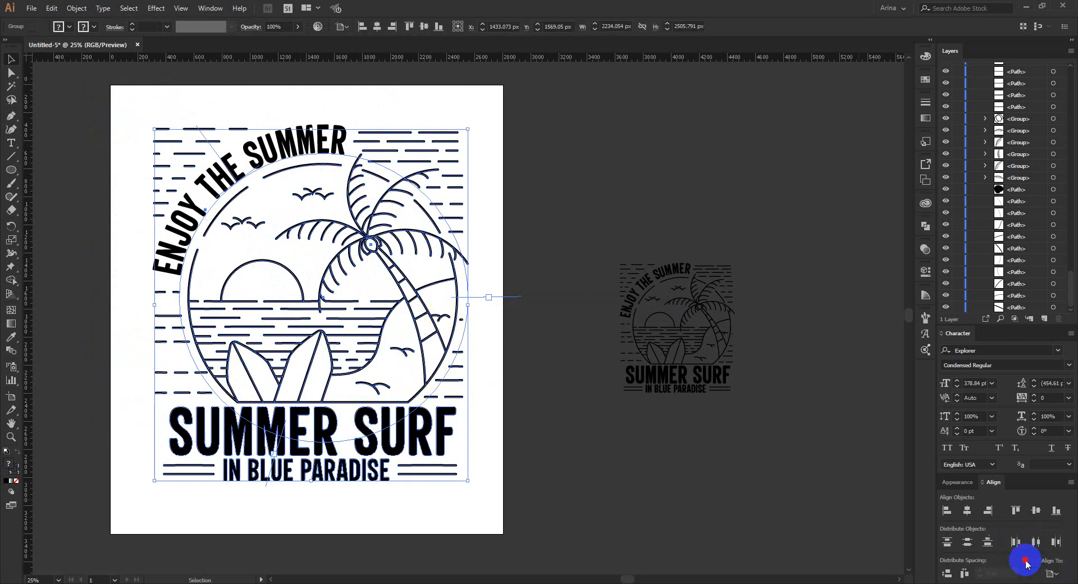
left_click(966, 510)
left_click(1027, 512)
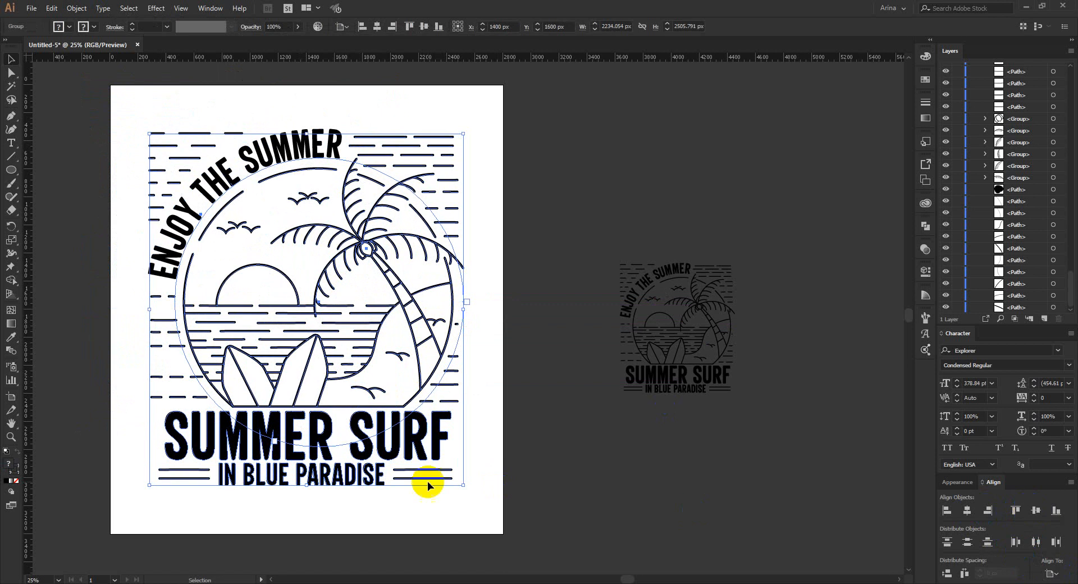
left_click_drag(306, 485, 505, 421)
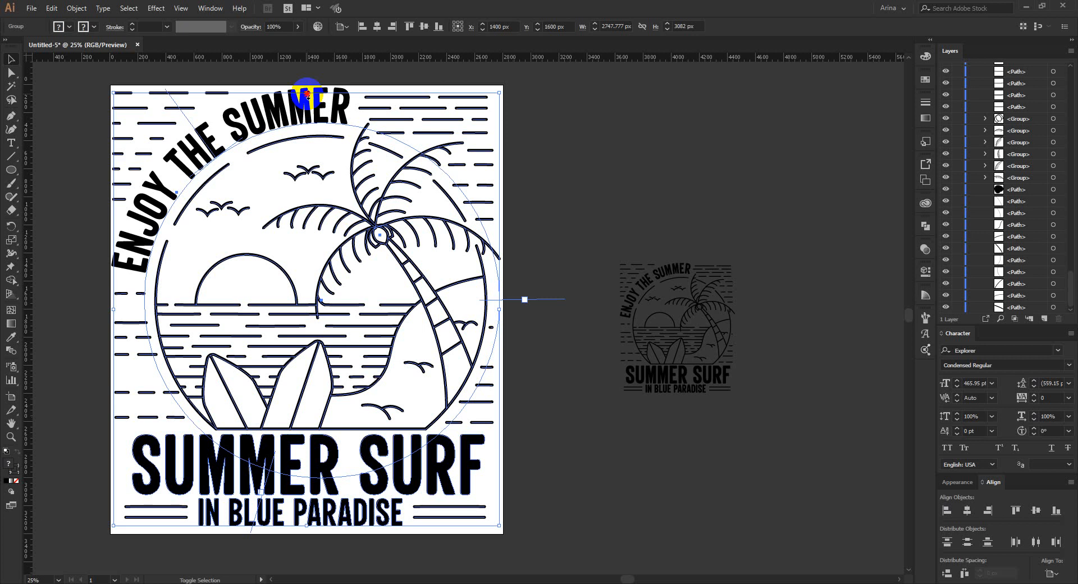
left_click_drag(307, 95, 308, 97)
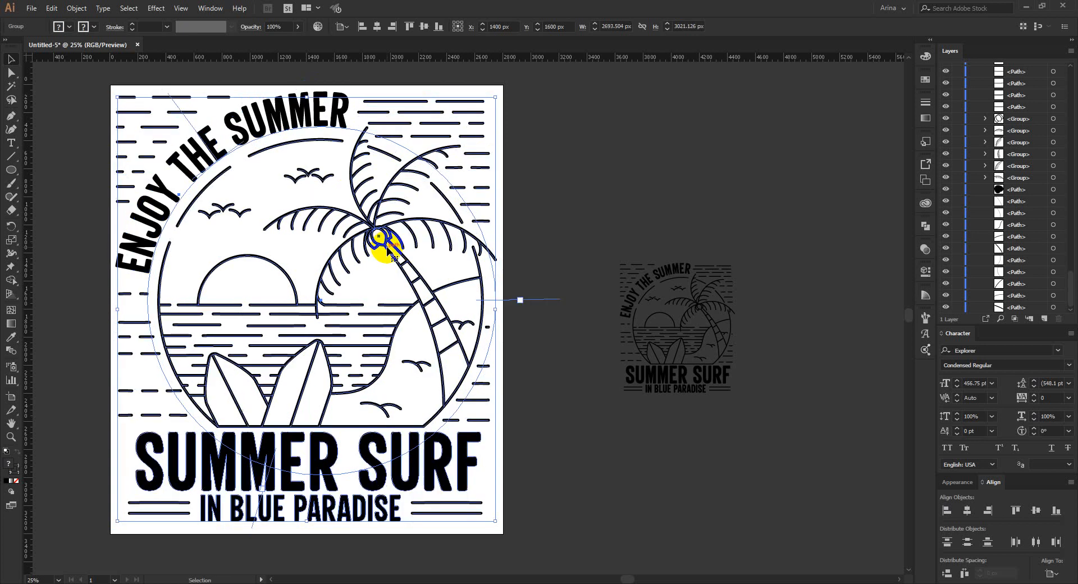
Isolate the badge group and select all its line art, leaving the "SUMMER SURF", "IN BLUE PARADISE" and curved "ENJOY THE SUMMER" lettering unselected.
double_click(394, 250)
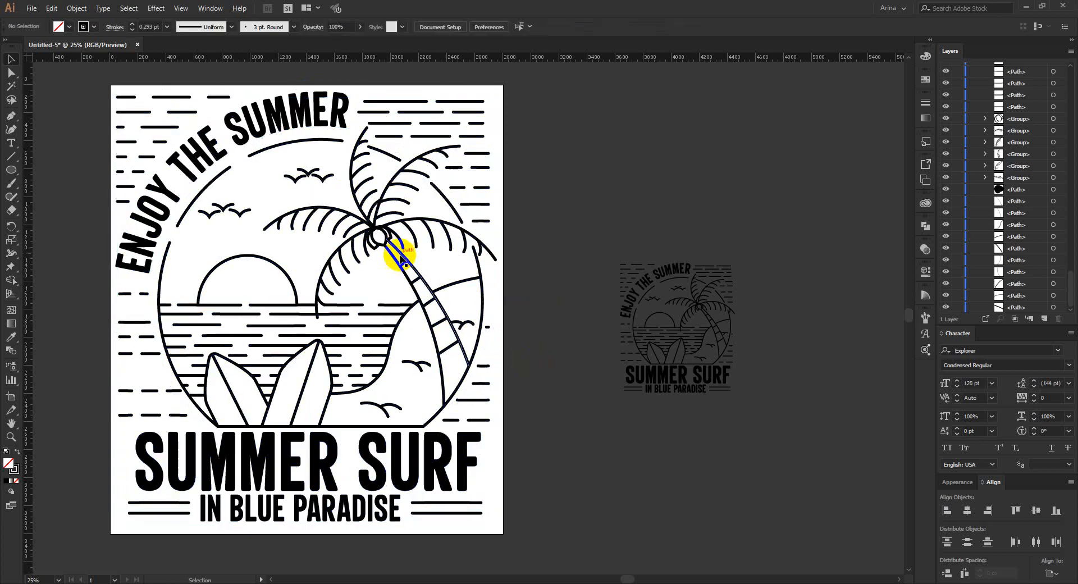
left_click_drag(77, 89, 557, 549)
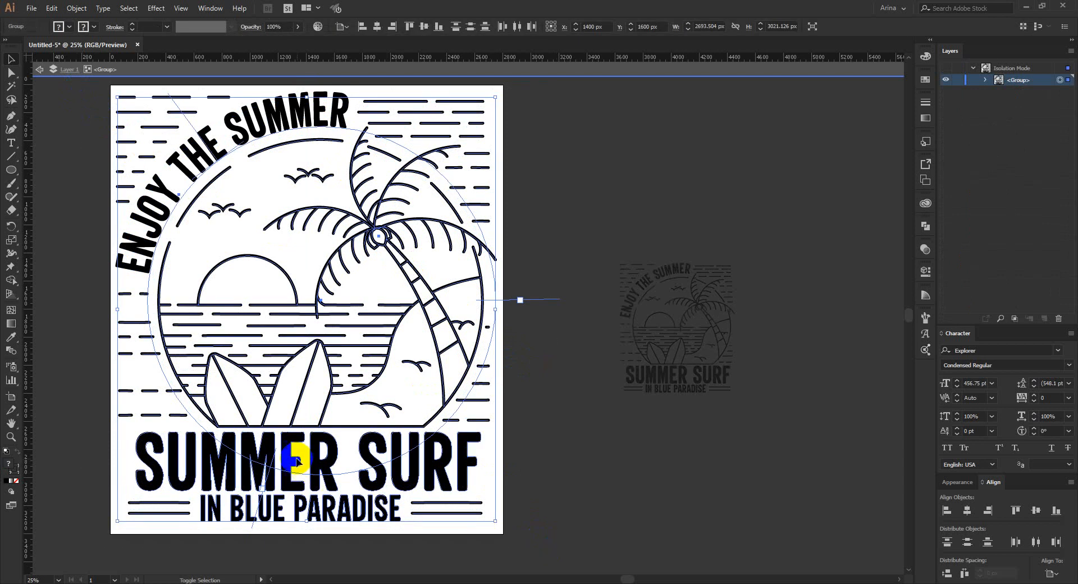
left_click(283, 506, "shift")
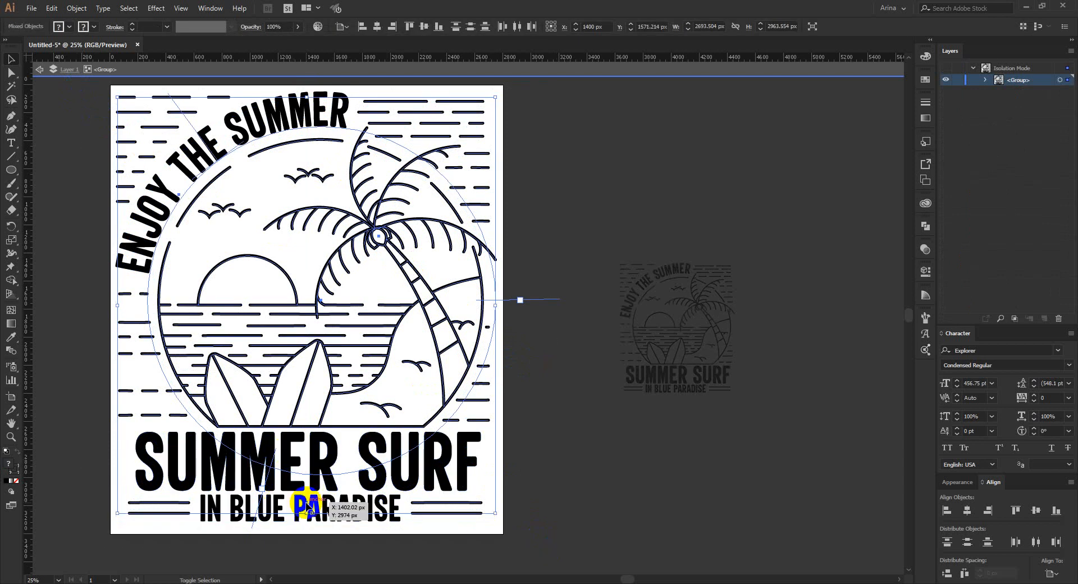
left_click(144, 217, "shift")
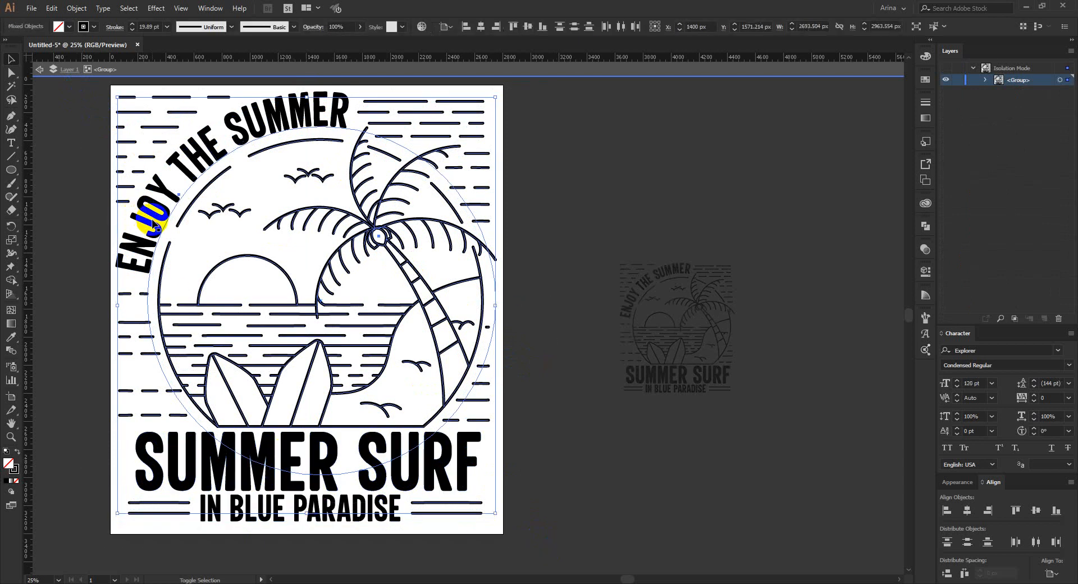
Set the stroke weight of the selected line art to 25 pt and leave the group's isolation mode.
left_click(149, 27)
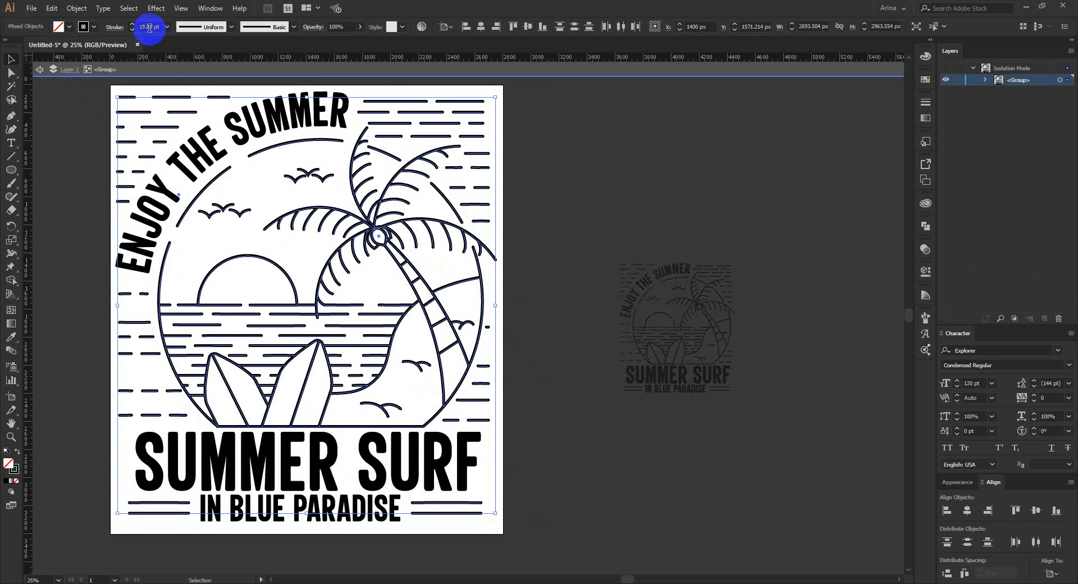
type("20")
key("Return")
scroll(144, 27, "up", 1)
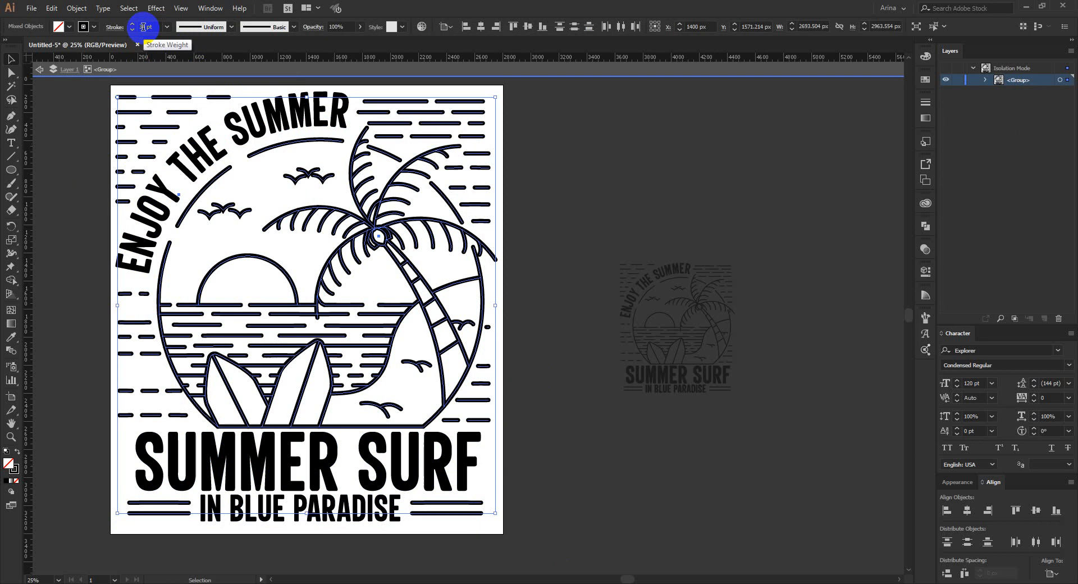
scroll(144, 27, "down", 5)
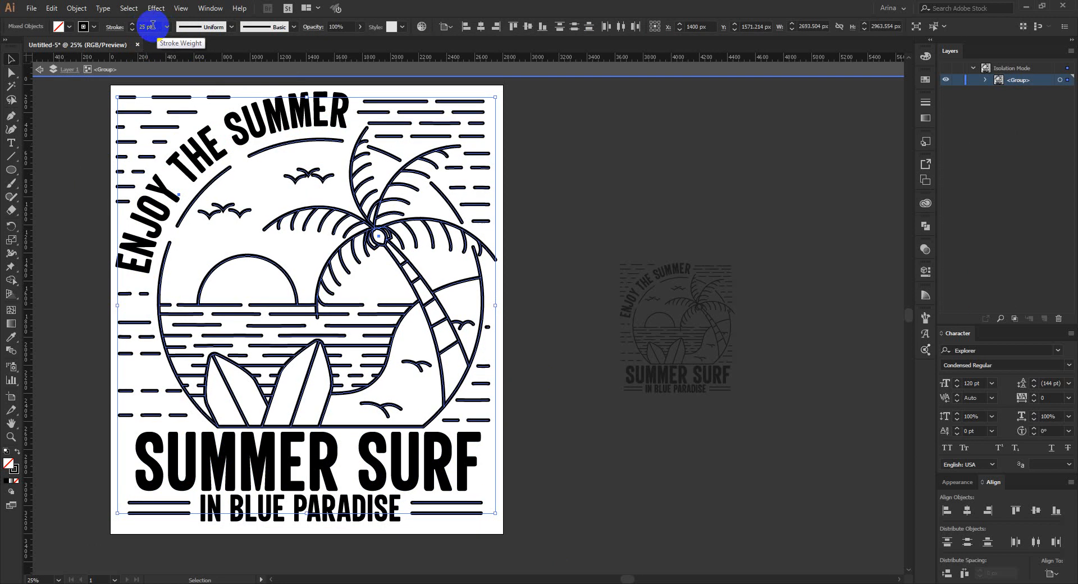
left_click(516, 283)
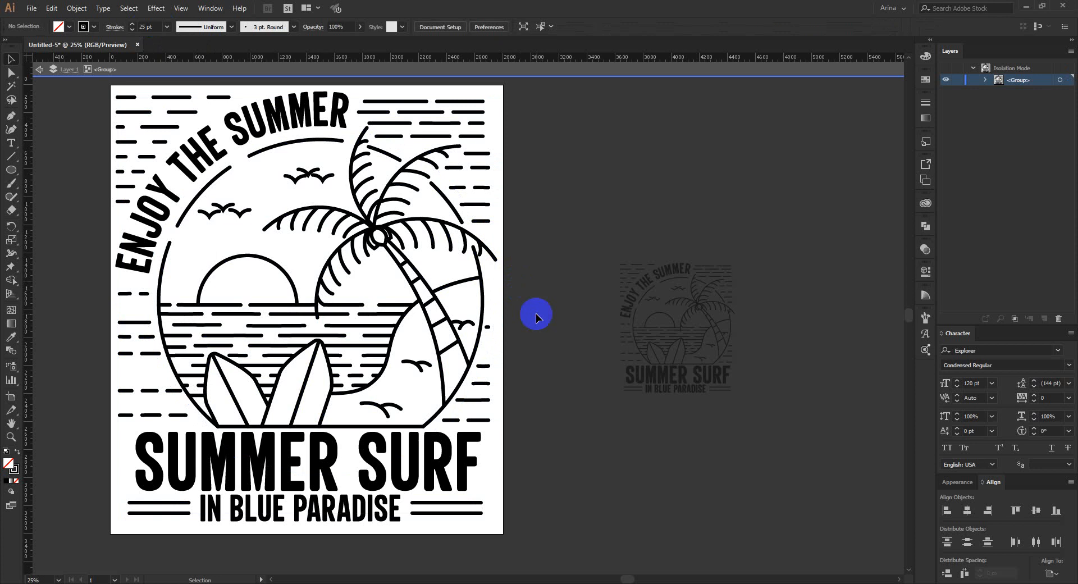
double_click(558, 362)
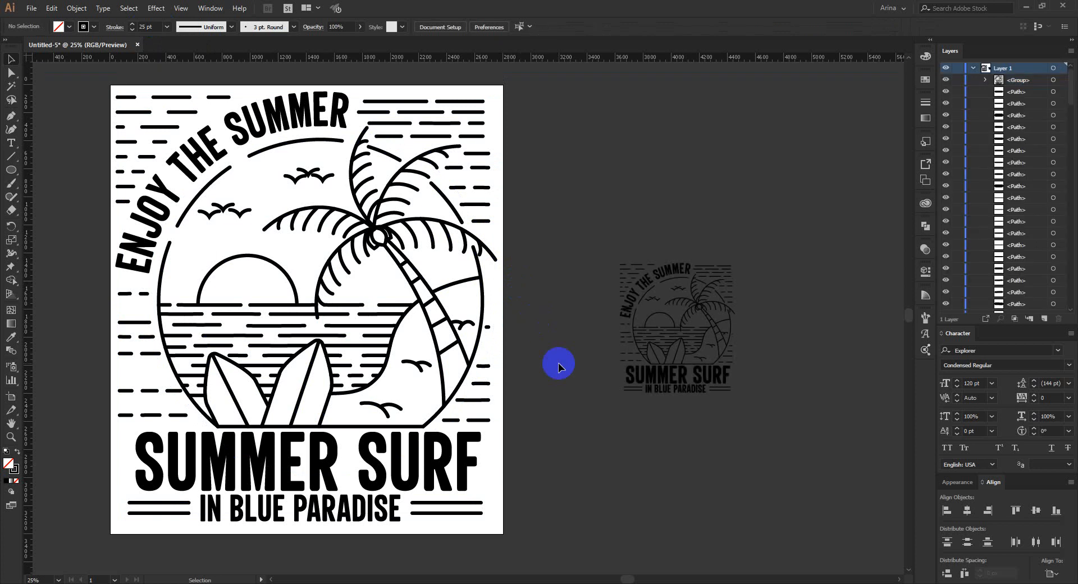
Expand the whole badge group on the artboard, including its objects, fills and strokes.
scroll(558, 362, "down", 1)
left_click_drag(230, 144, 560, 521)
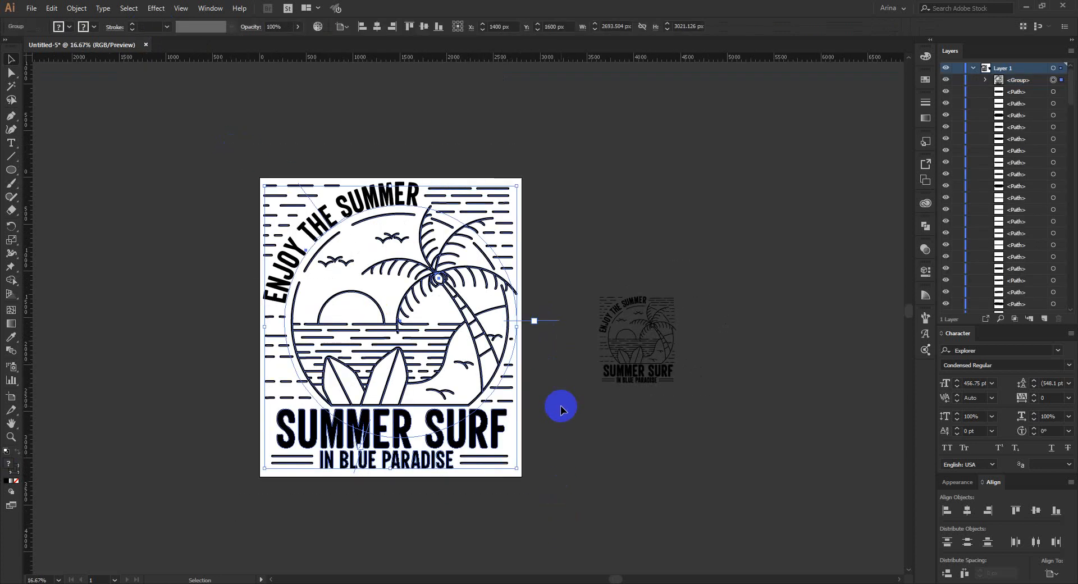
left_click(76, 8)
left_click(93, 129)
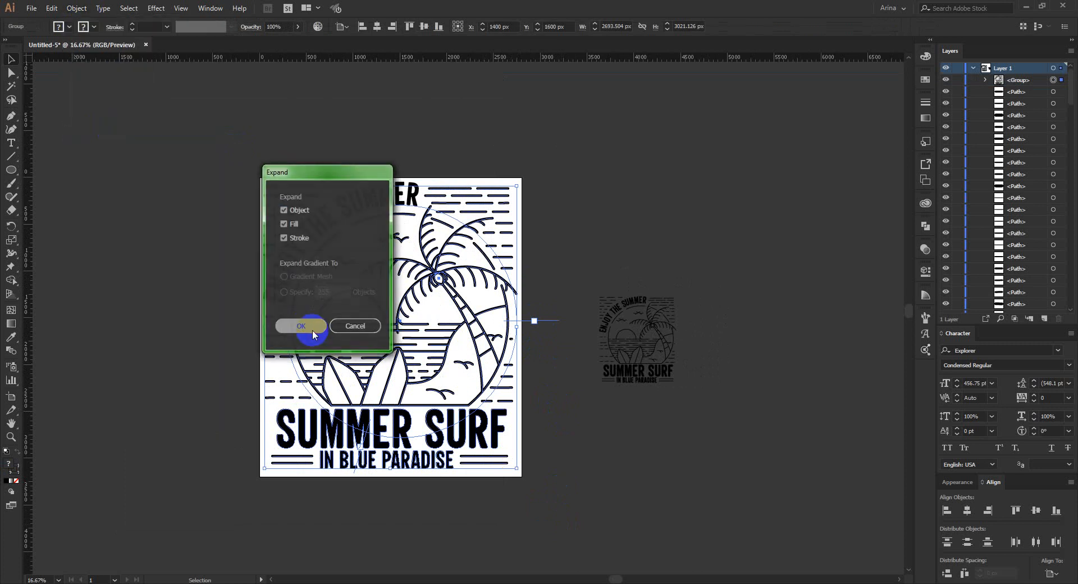
left_click(309, 327)
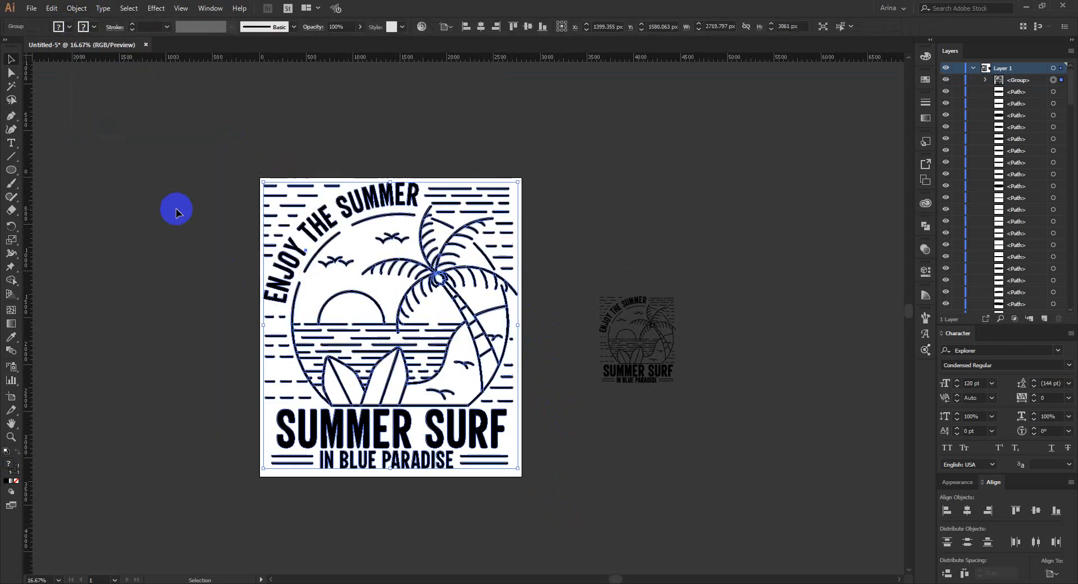
Expand the badge group's fills and strokes two more times.
left_click(76, 8)
left_click(101, 129)
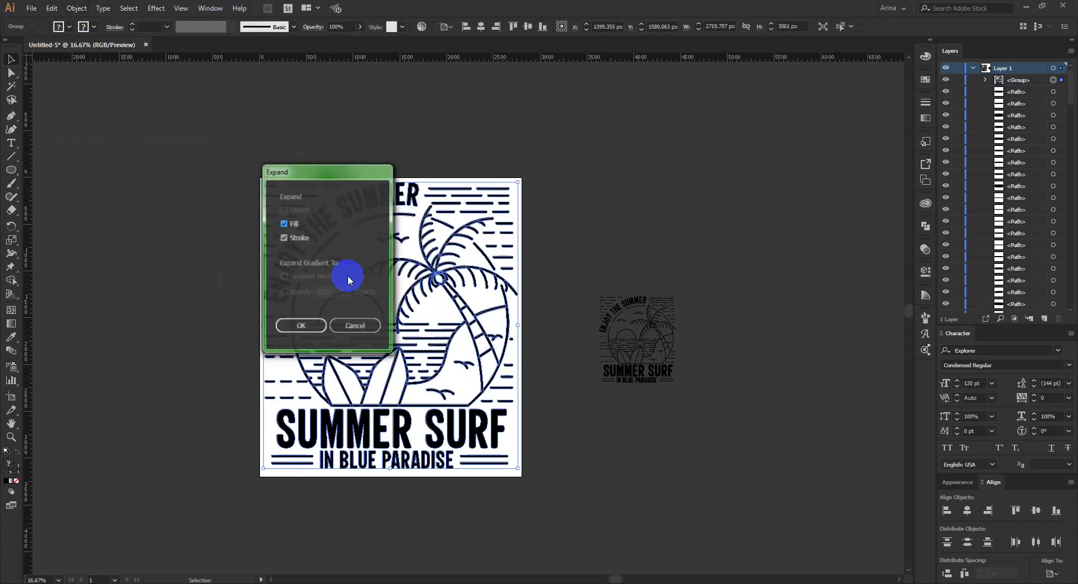
left_click(303, 327)
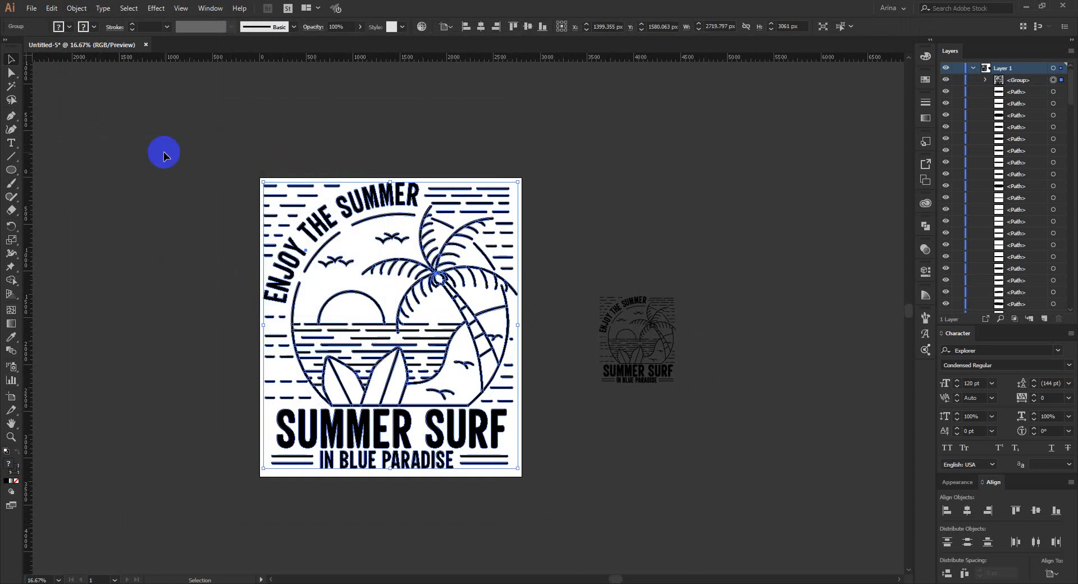
left_click_drag(204, 127, 564, 547)
left_click(76, 8)
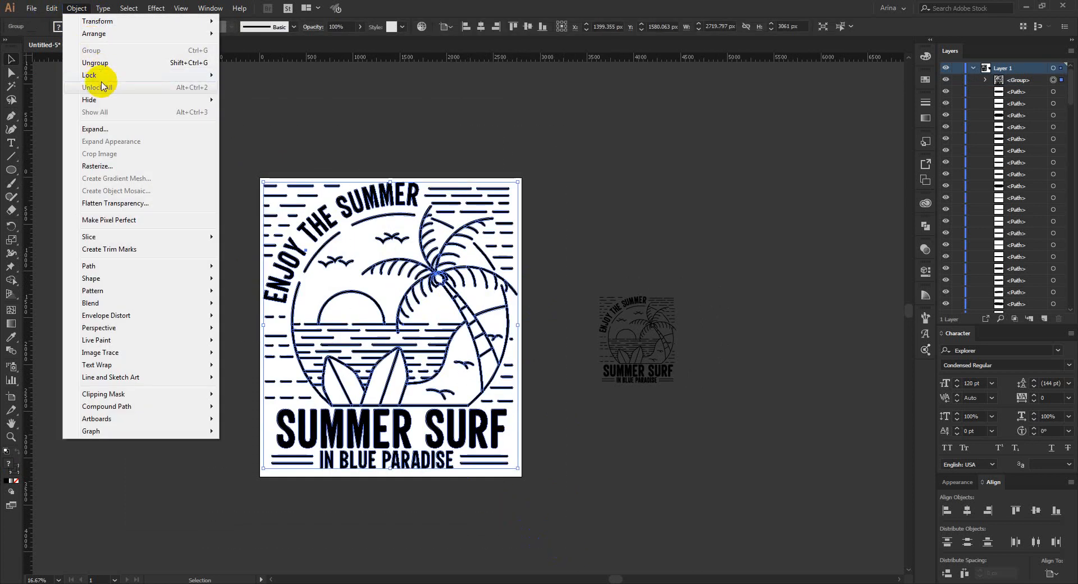
left_click(107, 129)
left_click(293, 325)
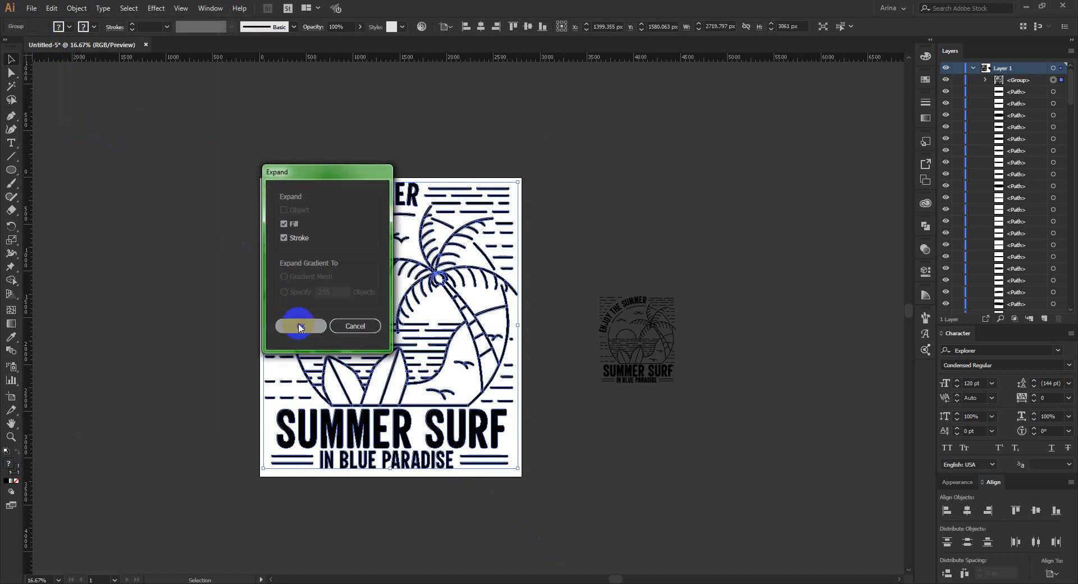
Fill the whole expanded badge with red and deselect it.
left_click_drag(210, 147, 538, 523)
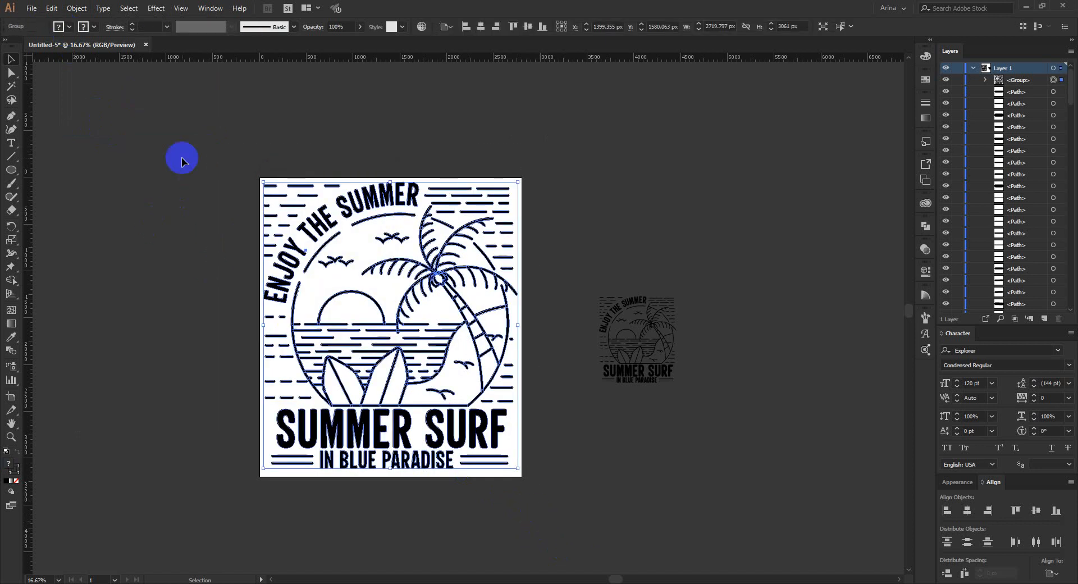
left_click(69, 26)
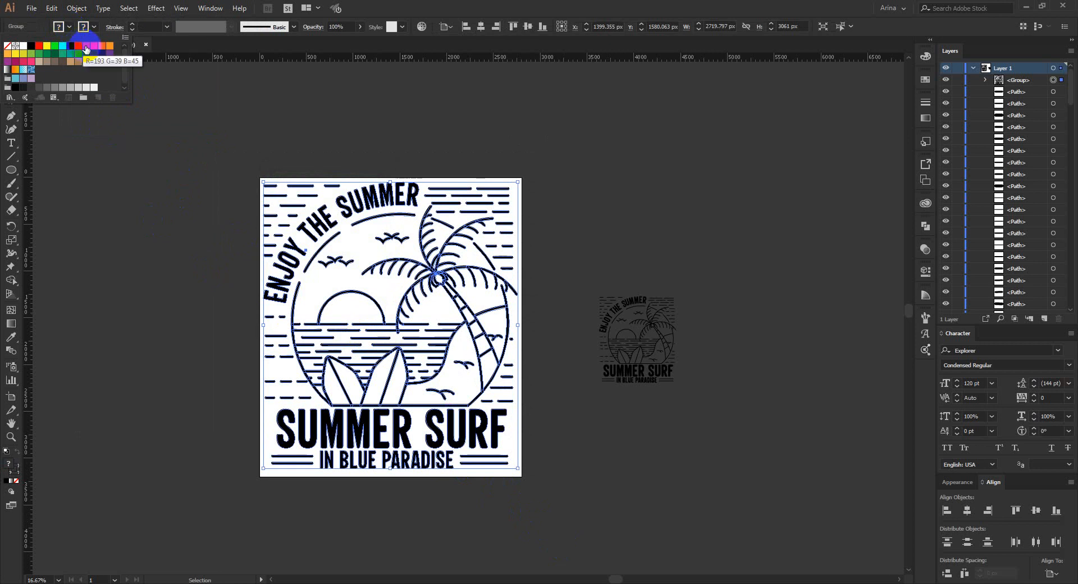
left_click(39, 46)
left_click(182, 247)
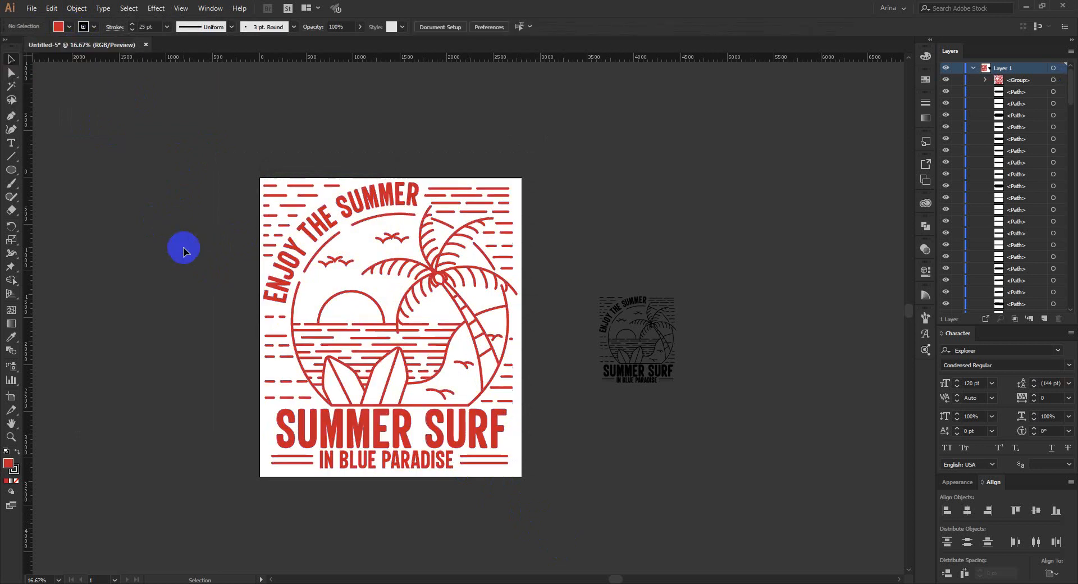
key("ctrl+plus")
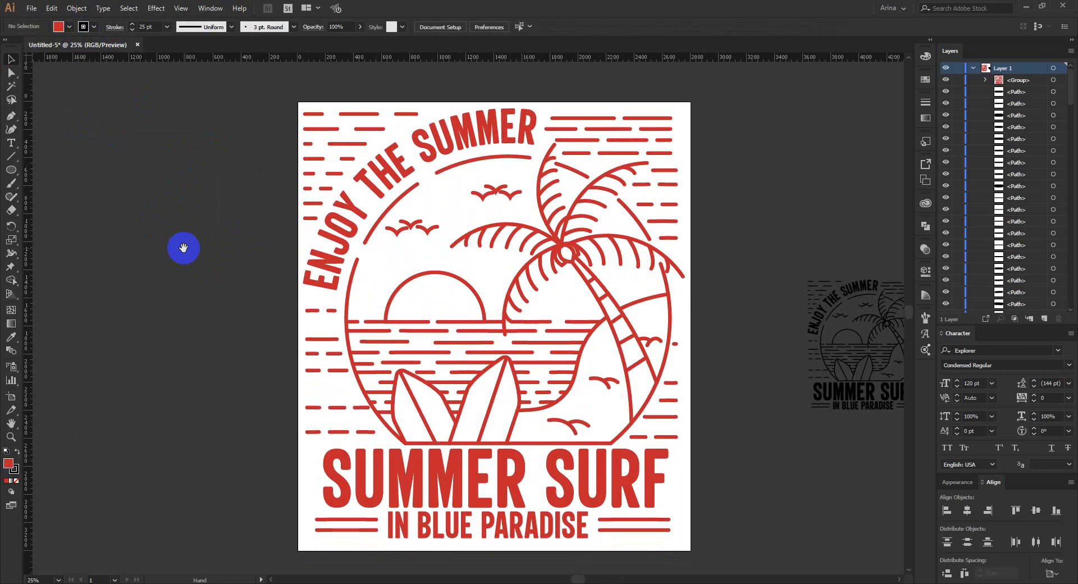
left_click_drag(183, 243, 309, 249)
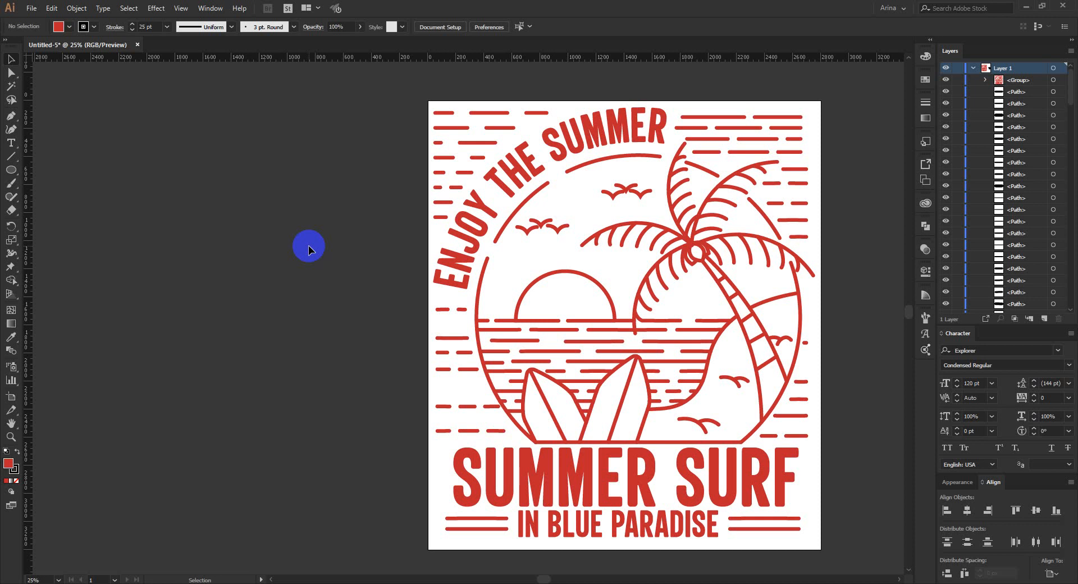
key("a")
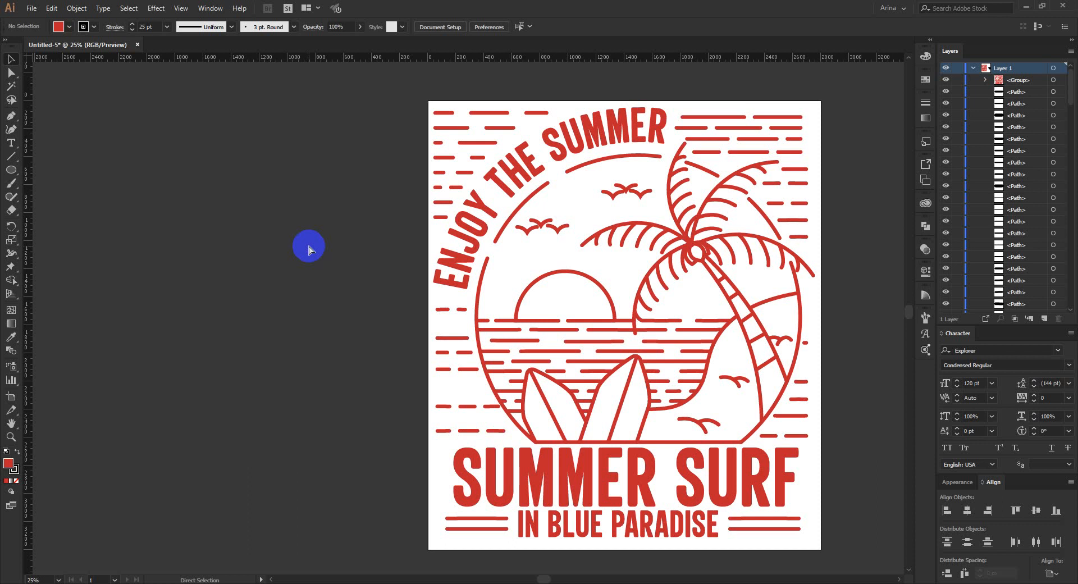